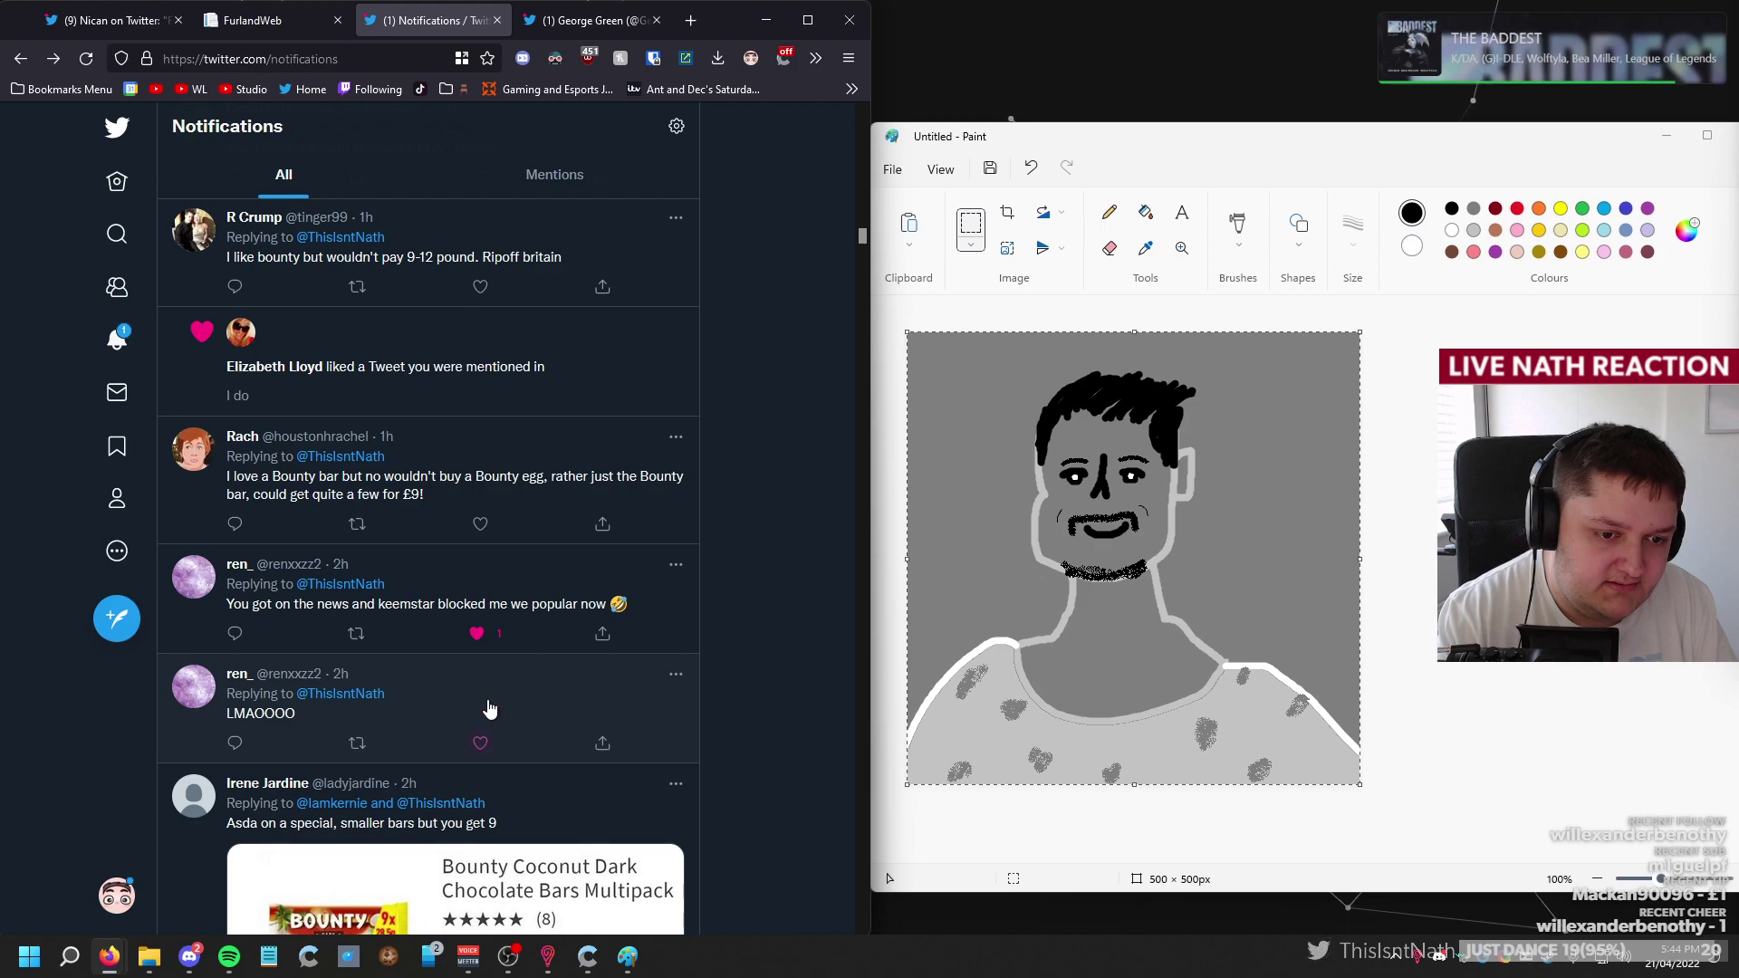
View the thread of the "LMAOOOO" reply, return to the notifications and like that reply.
click(489, 708)
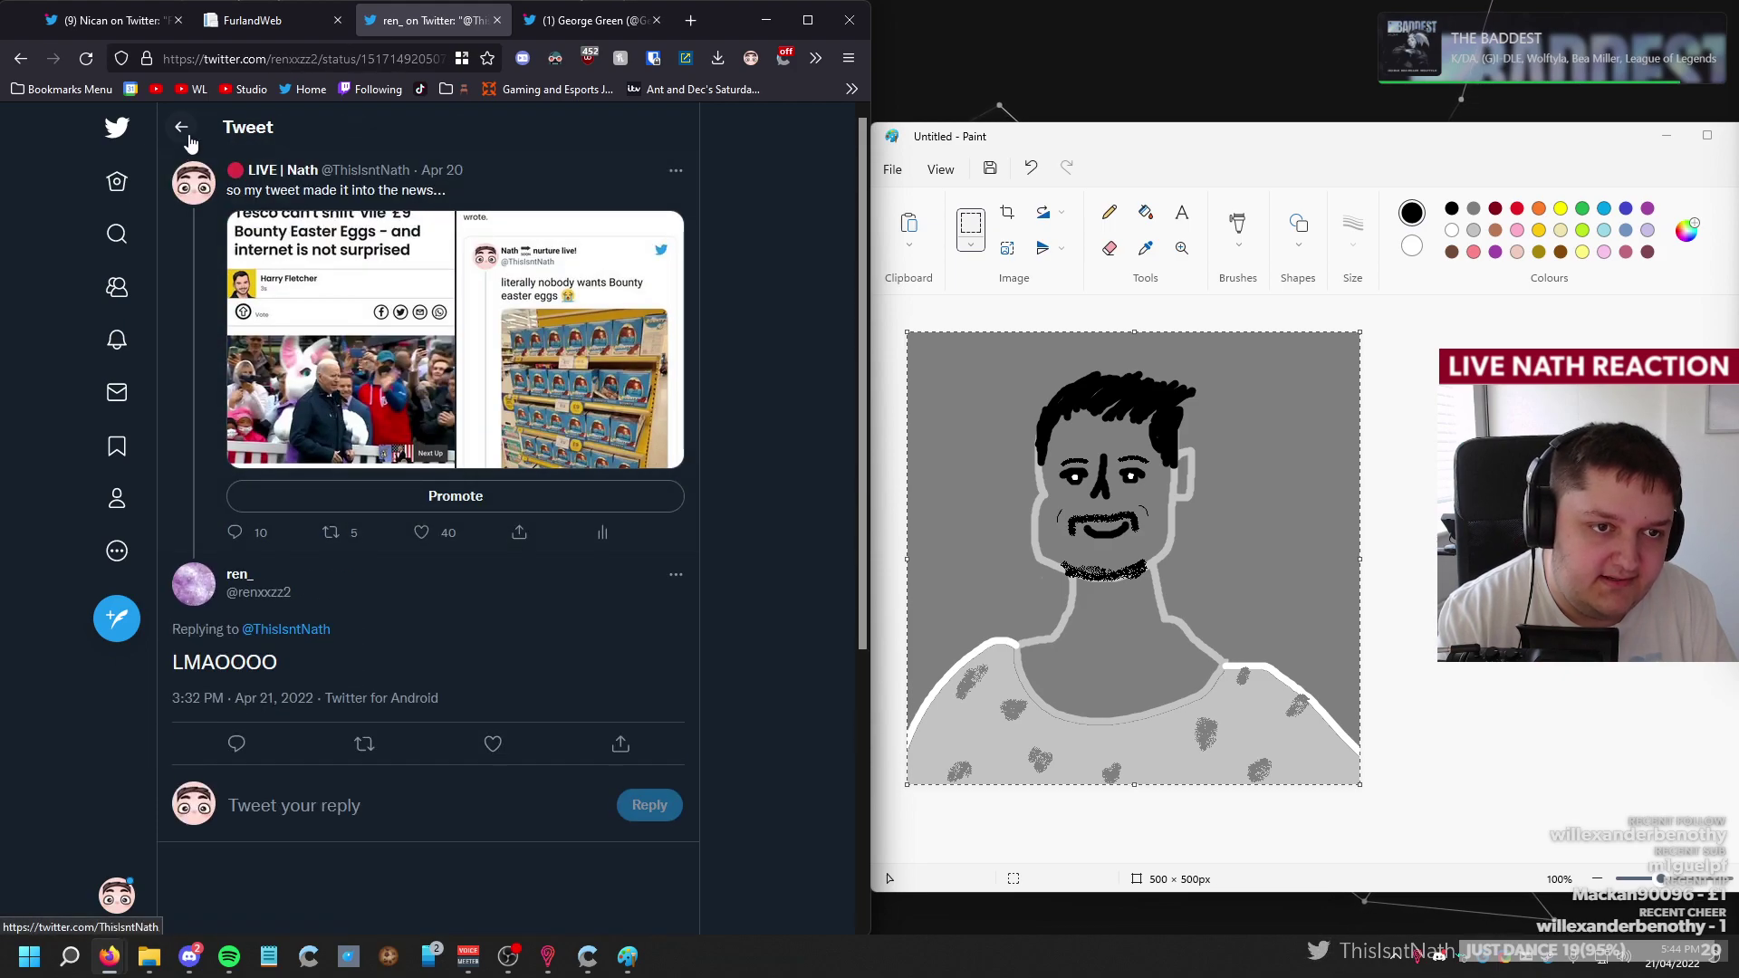
click(182, 127)
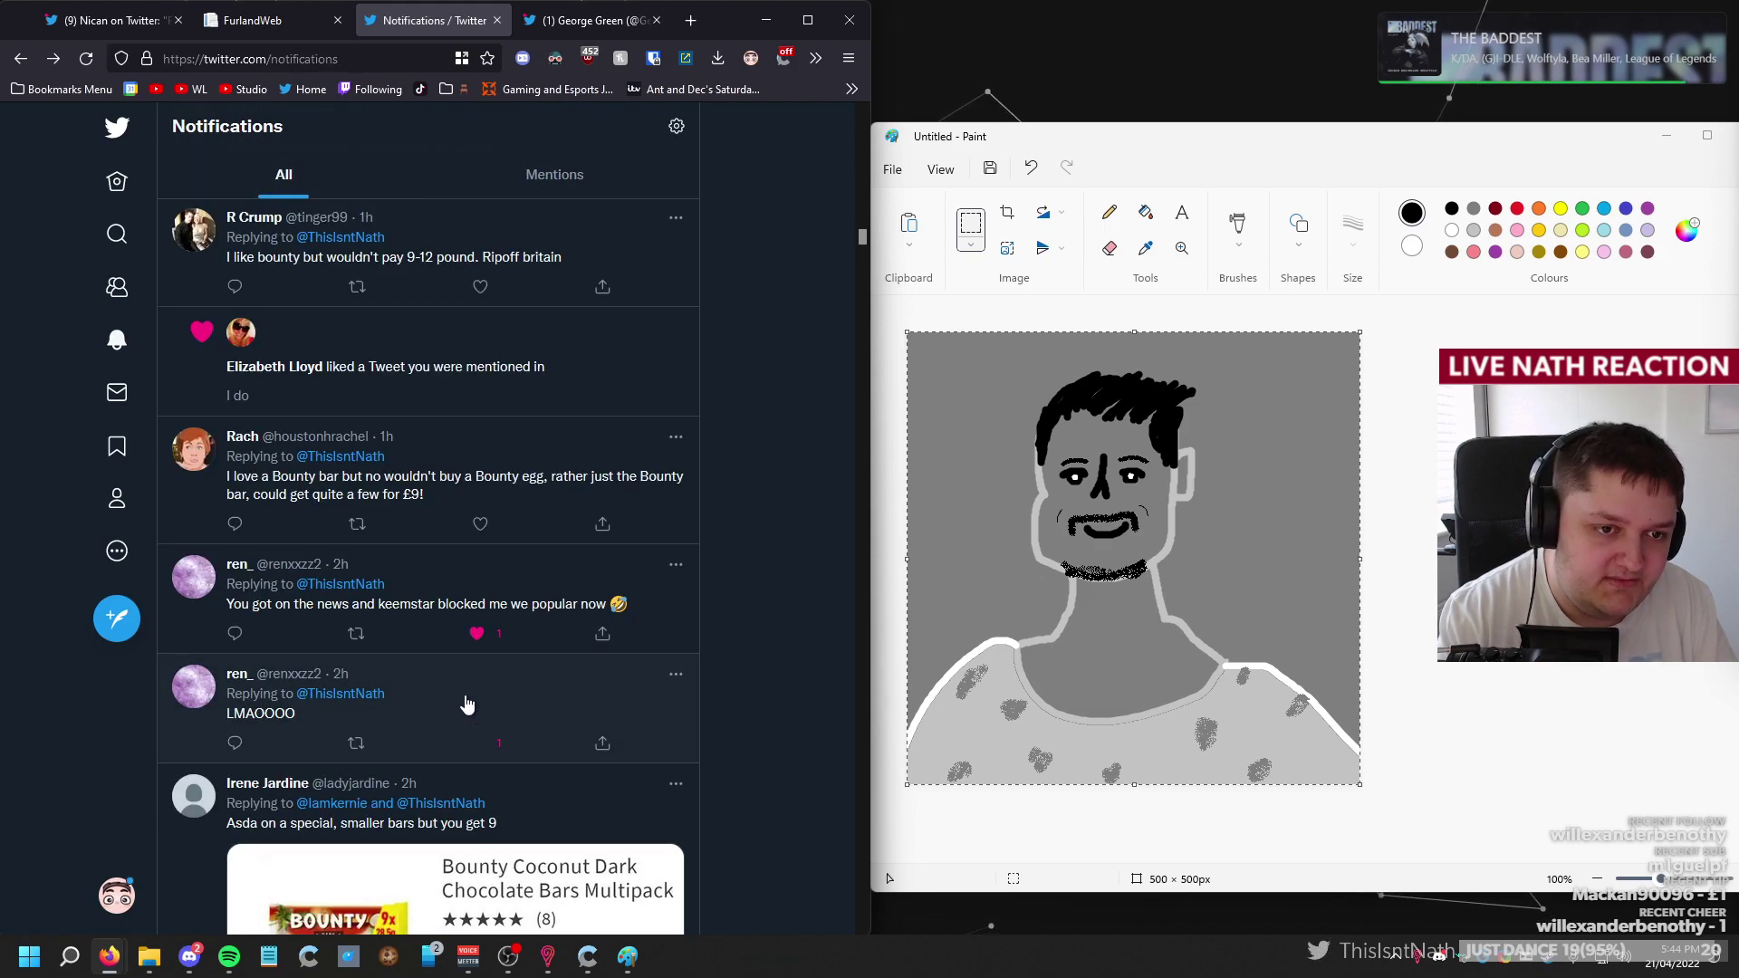
Look through the newer notifications for replies and likes on the Bounty Easter egg and avatar drawing tweets.
scroll(467, 705, up, 4)
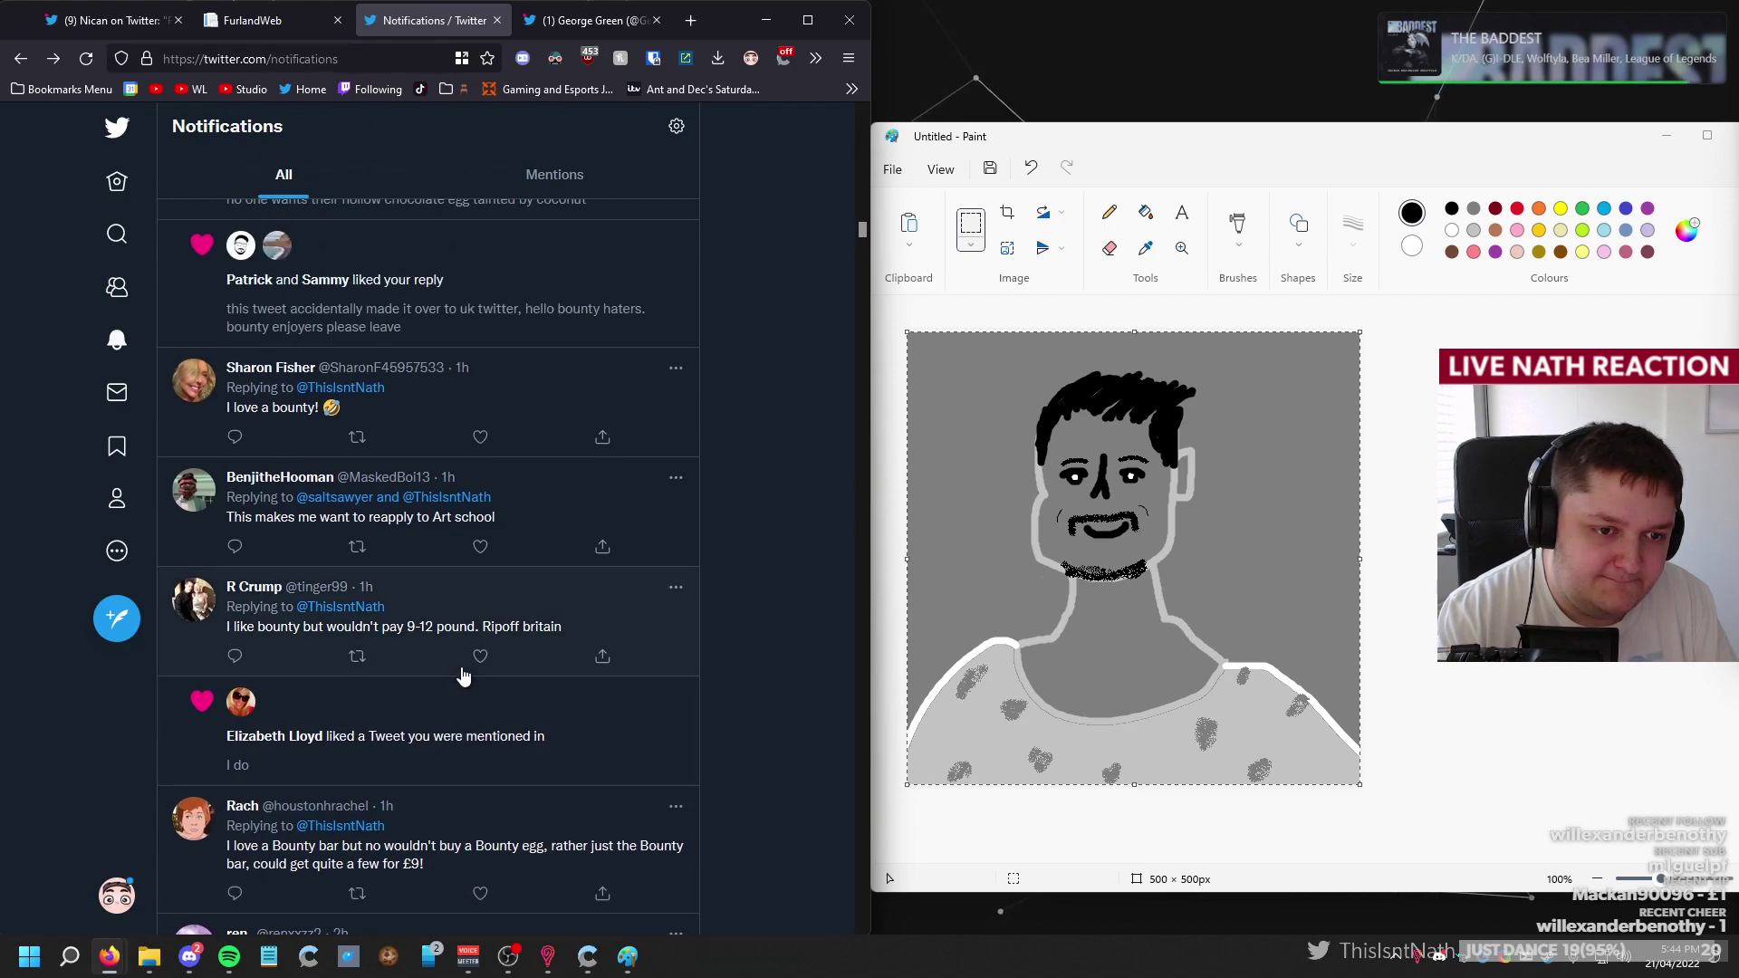
scroll(487, 526, up, 6)
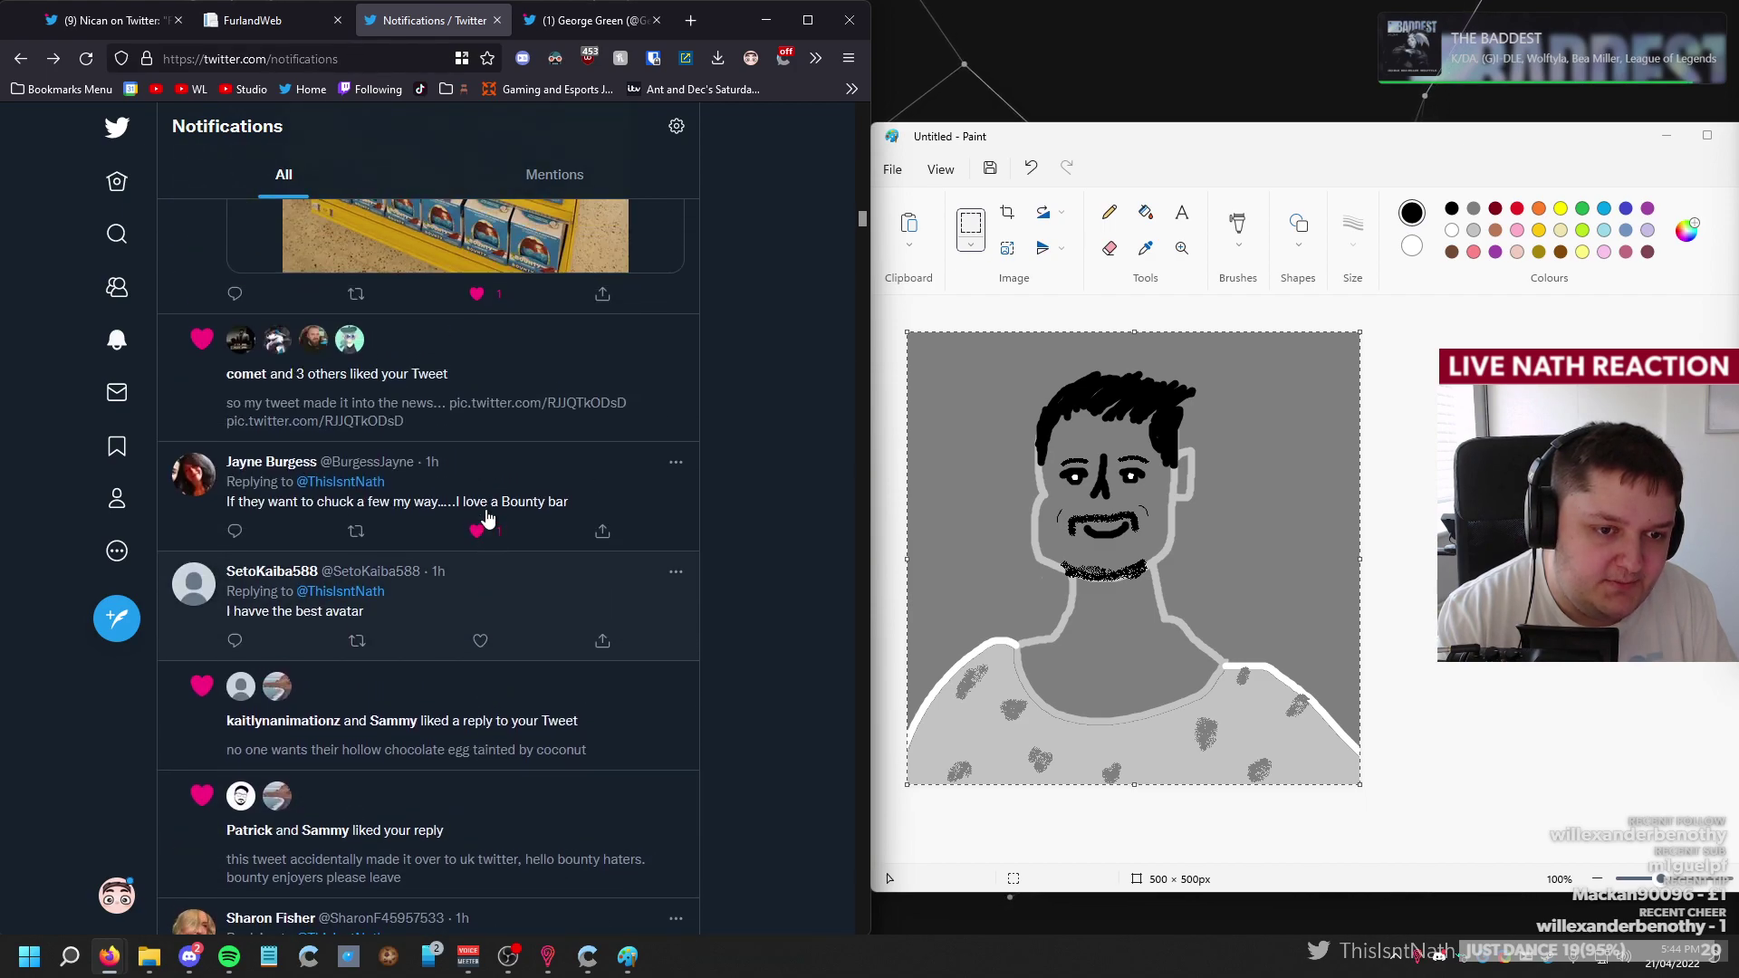
scroll(483, 512, up, 1)
scroll(464, 505, up, 1)
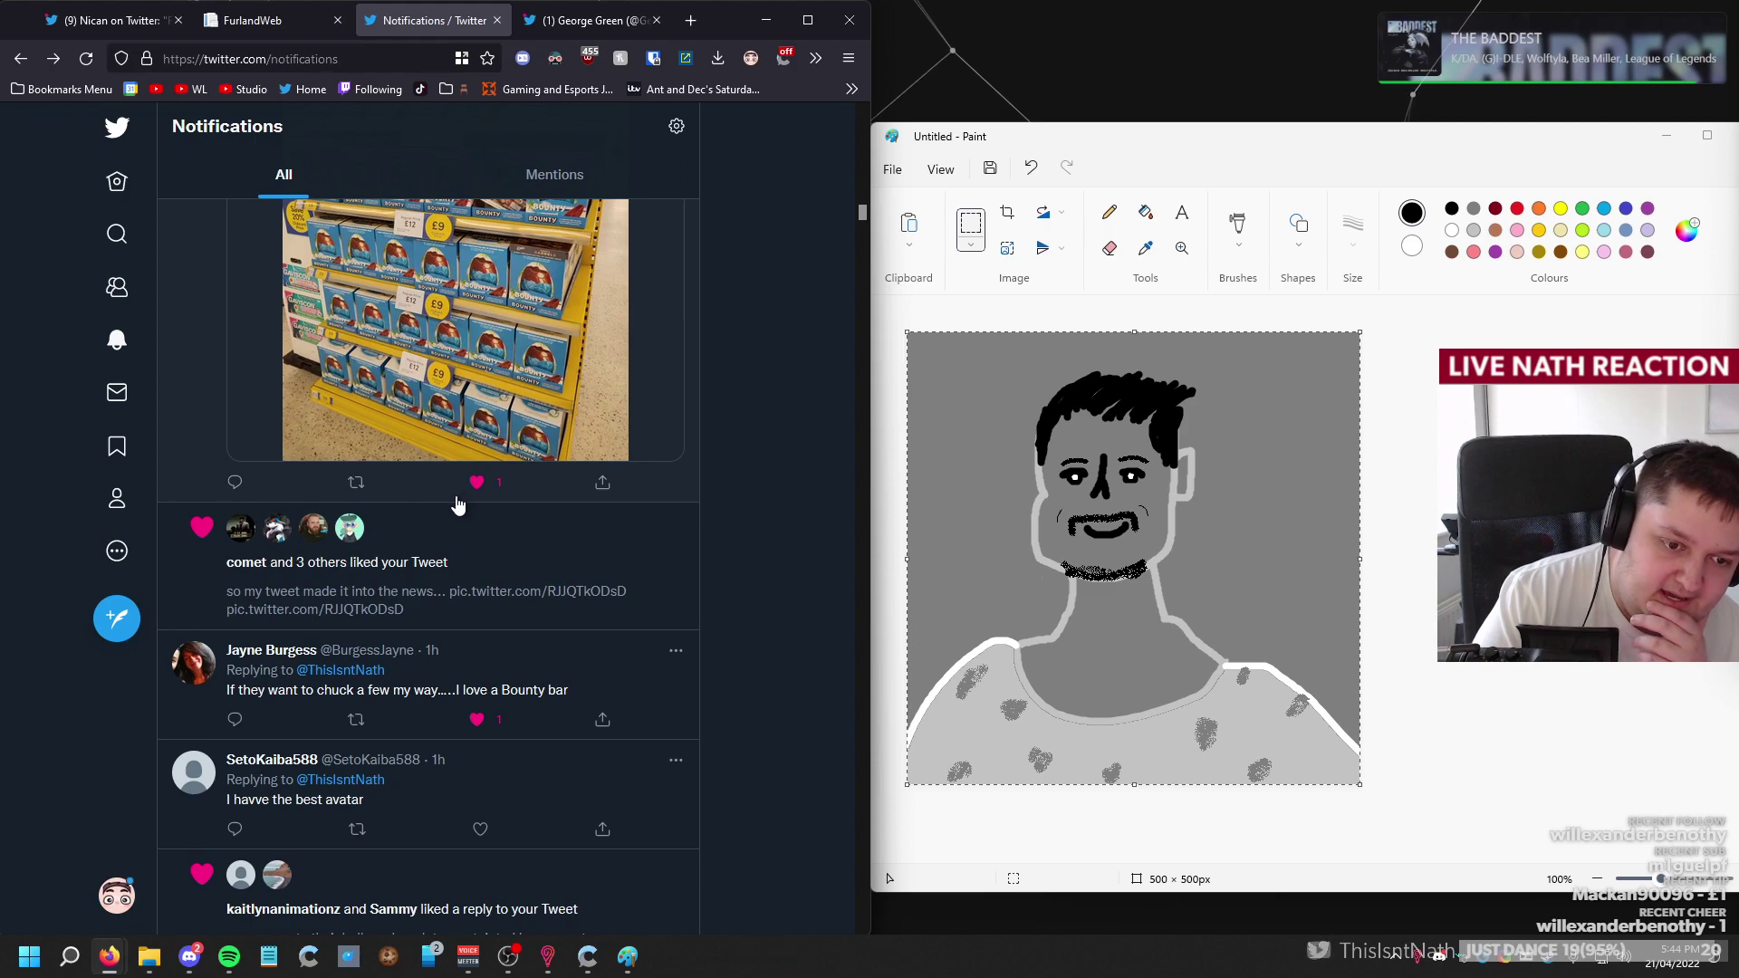
scroll(458, 505, up, 2)
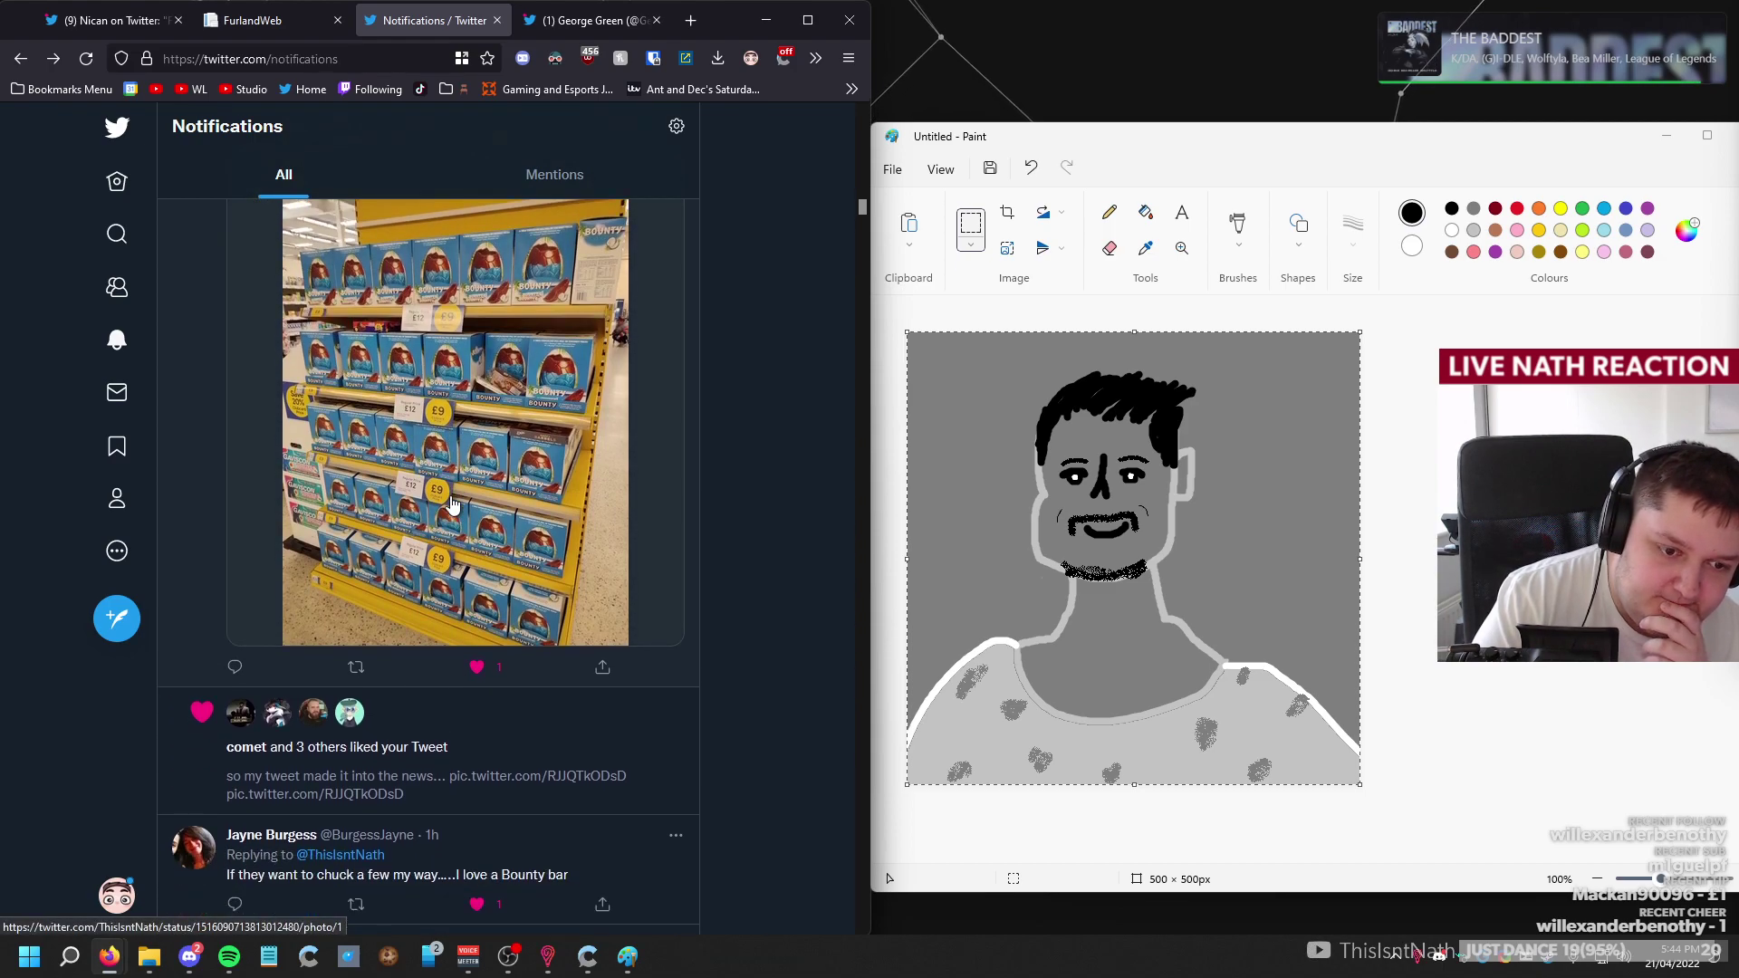
scroll(453, 506, up, 5)
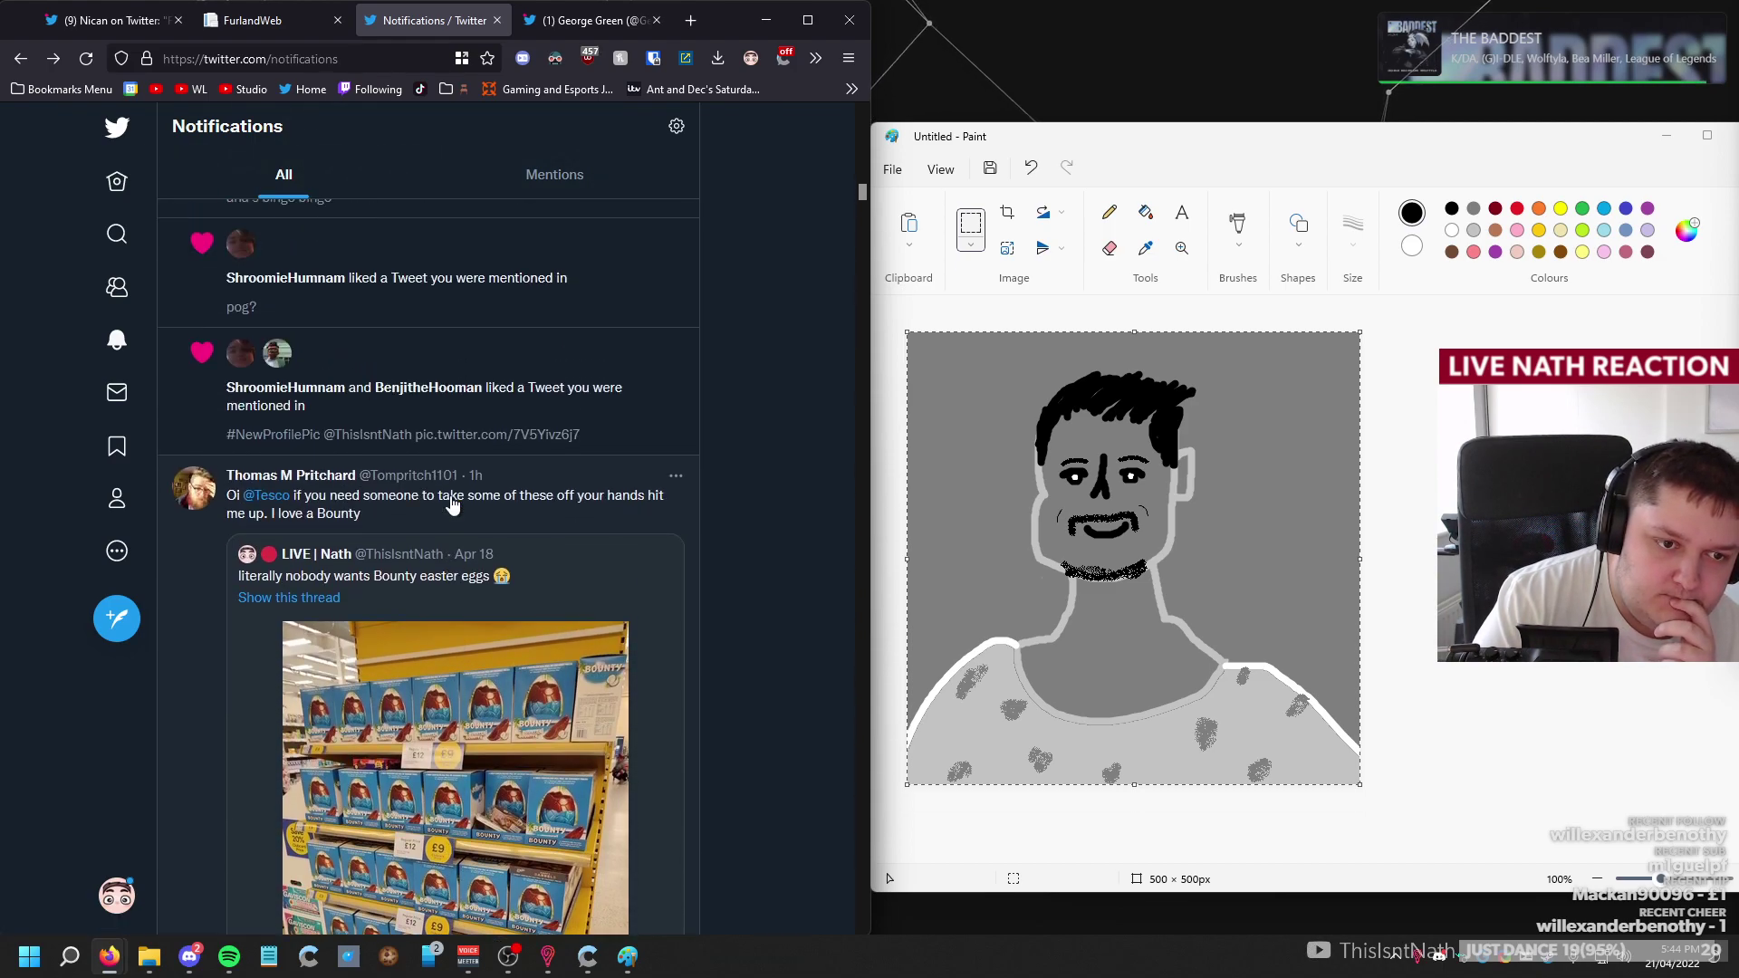
scroll(453, 506, up, 2)
scroll(450, 505, up, 11)
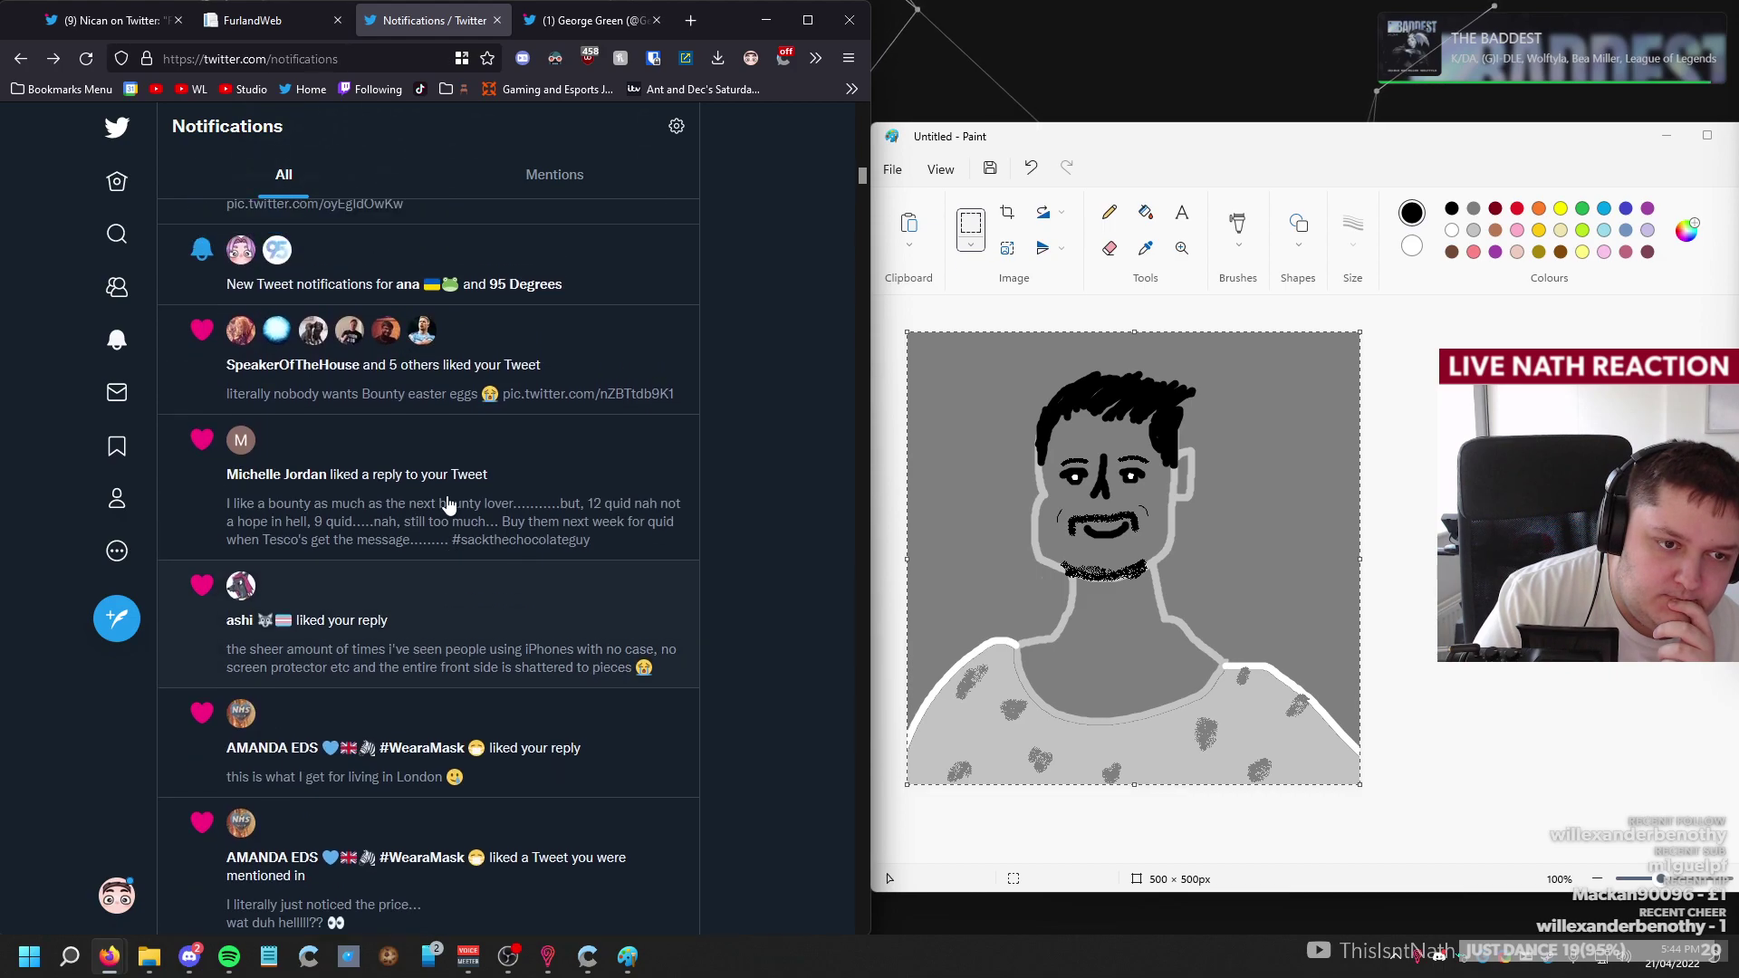
scroll(446, 504, up, 5)
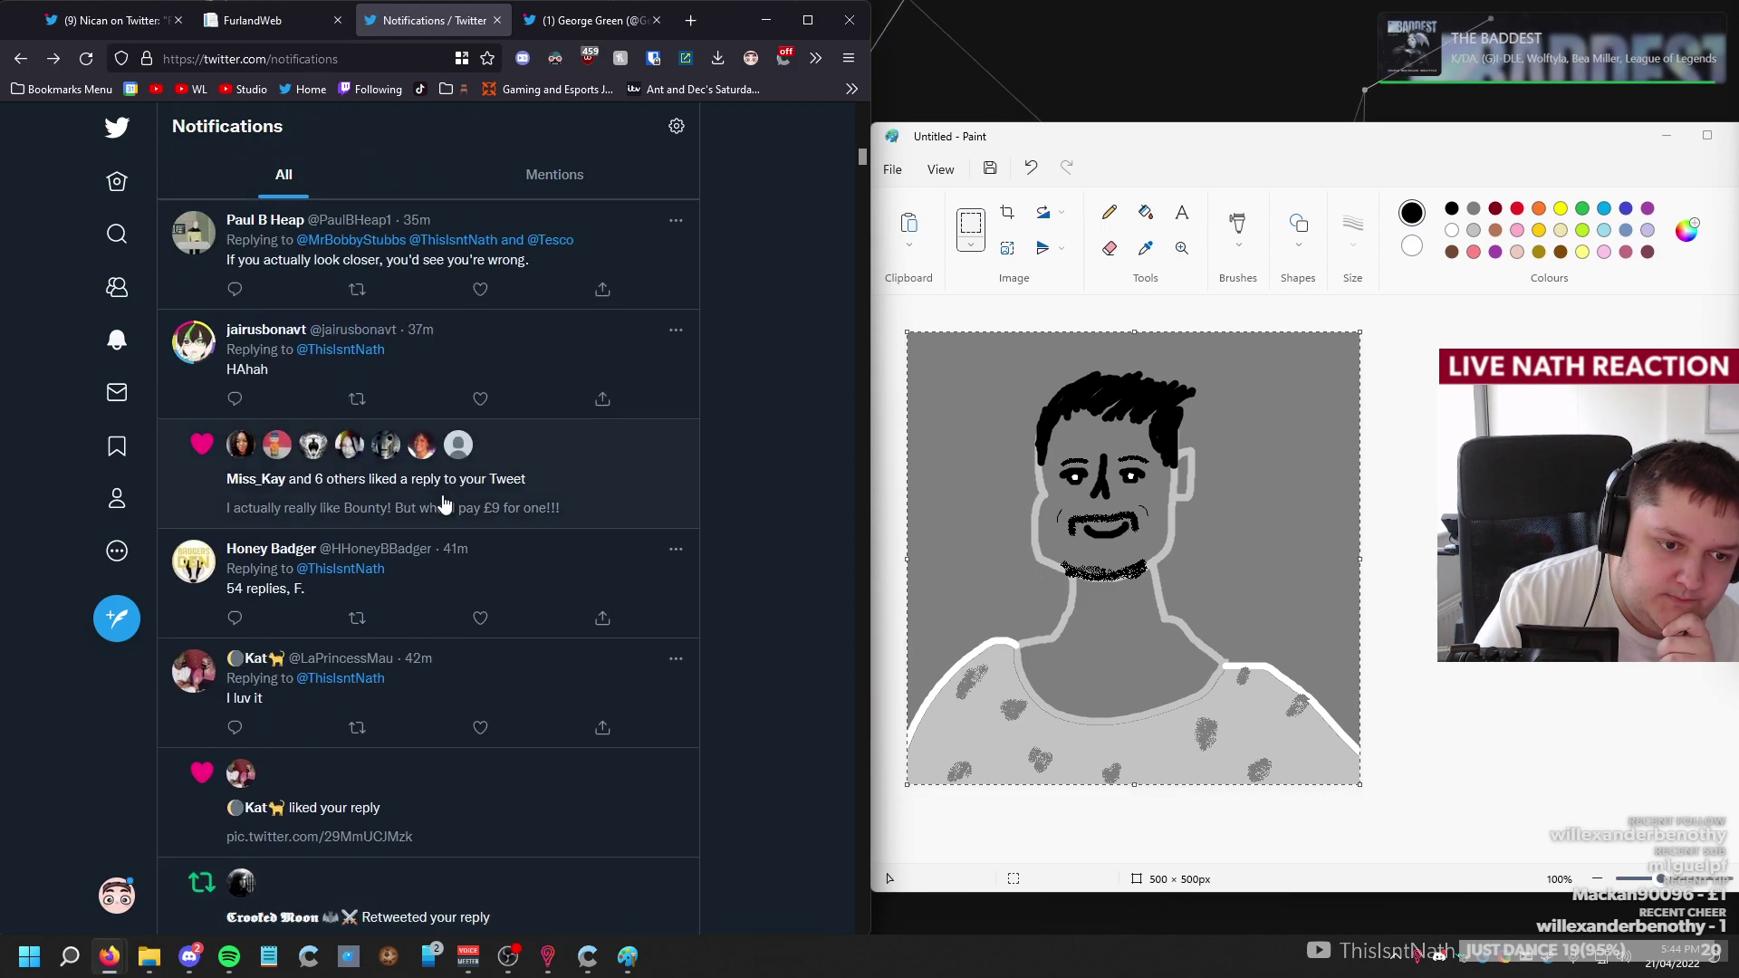
Like the replies "54 replies, F.", "I luv it" and "HAhah" in the notifications.
click(480, 619)
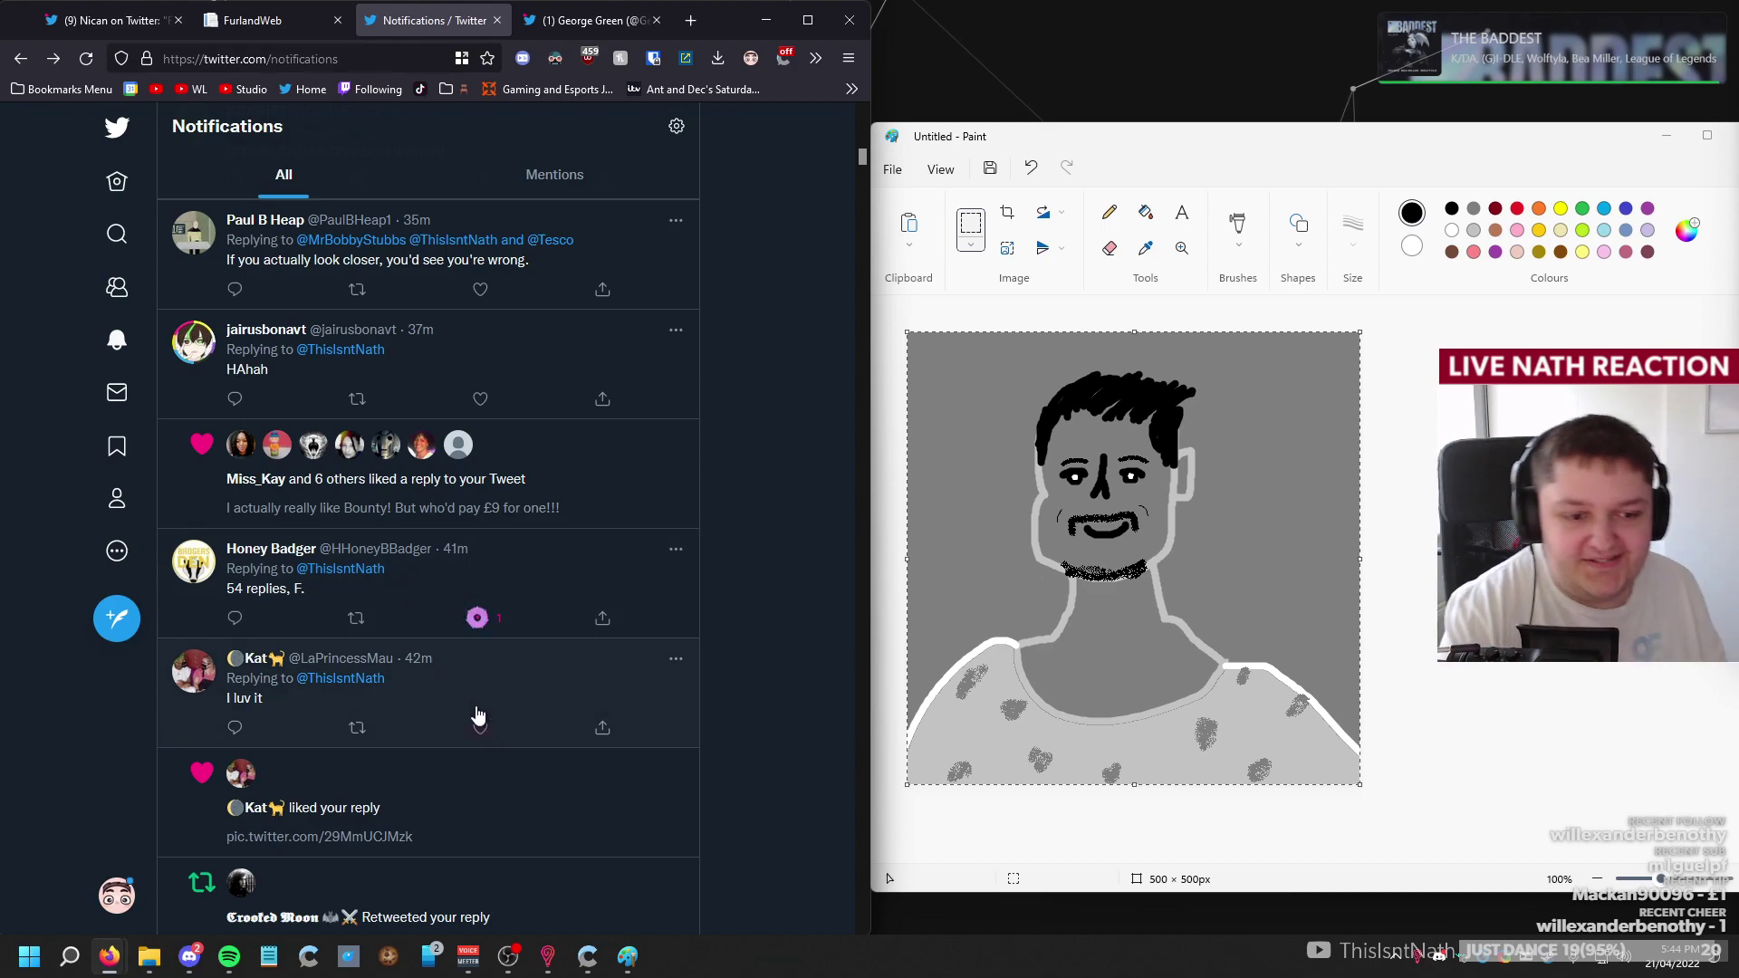
click(481, 729)
scroll(471, 706, up, 2)
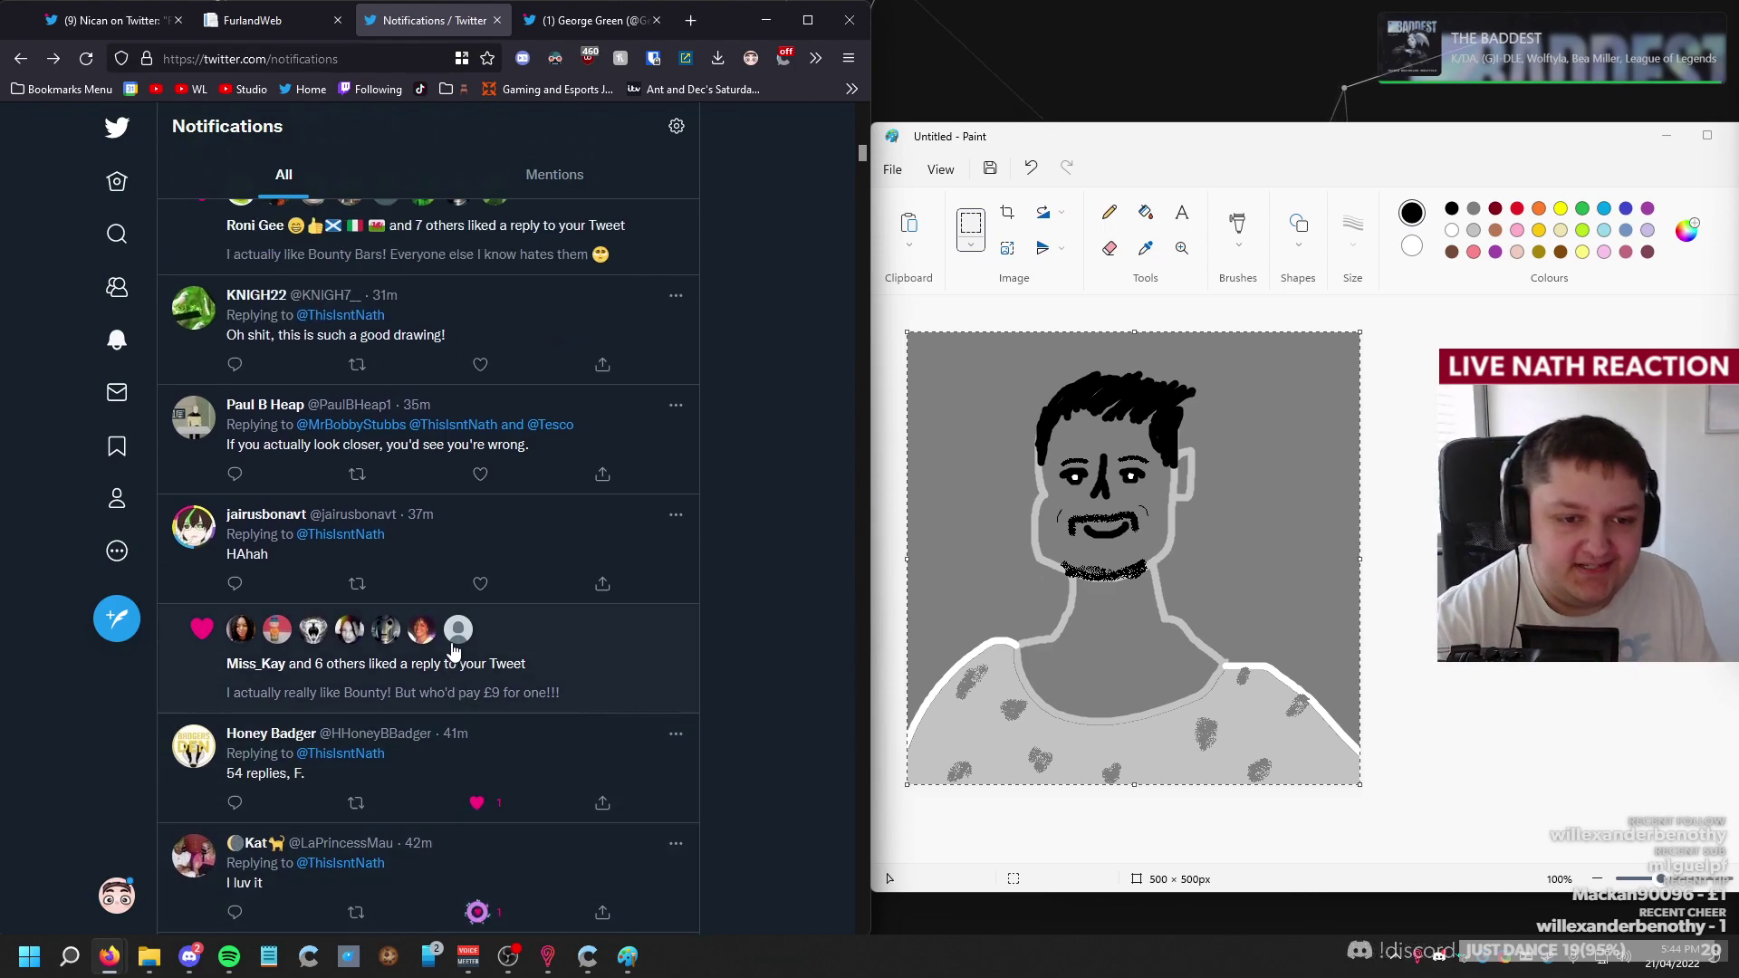
click(478, 584)
scroll(471, 553, up, 1)
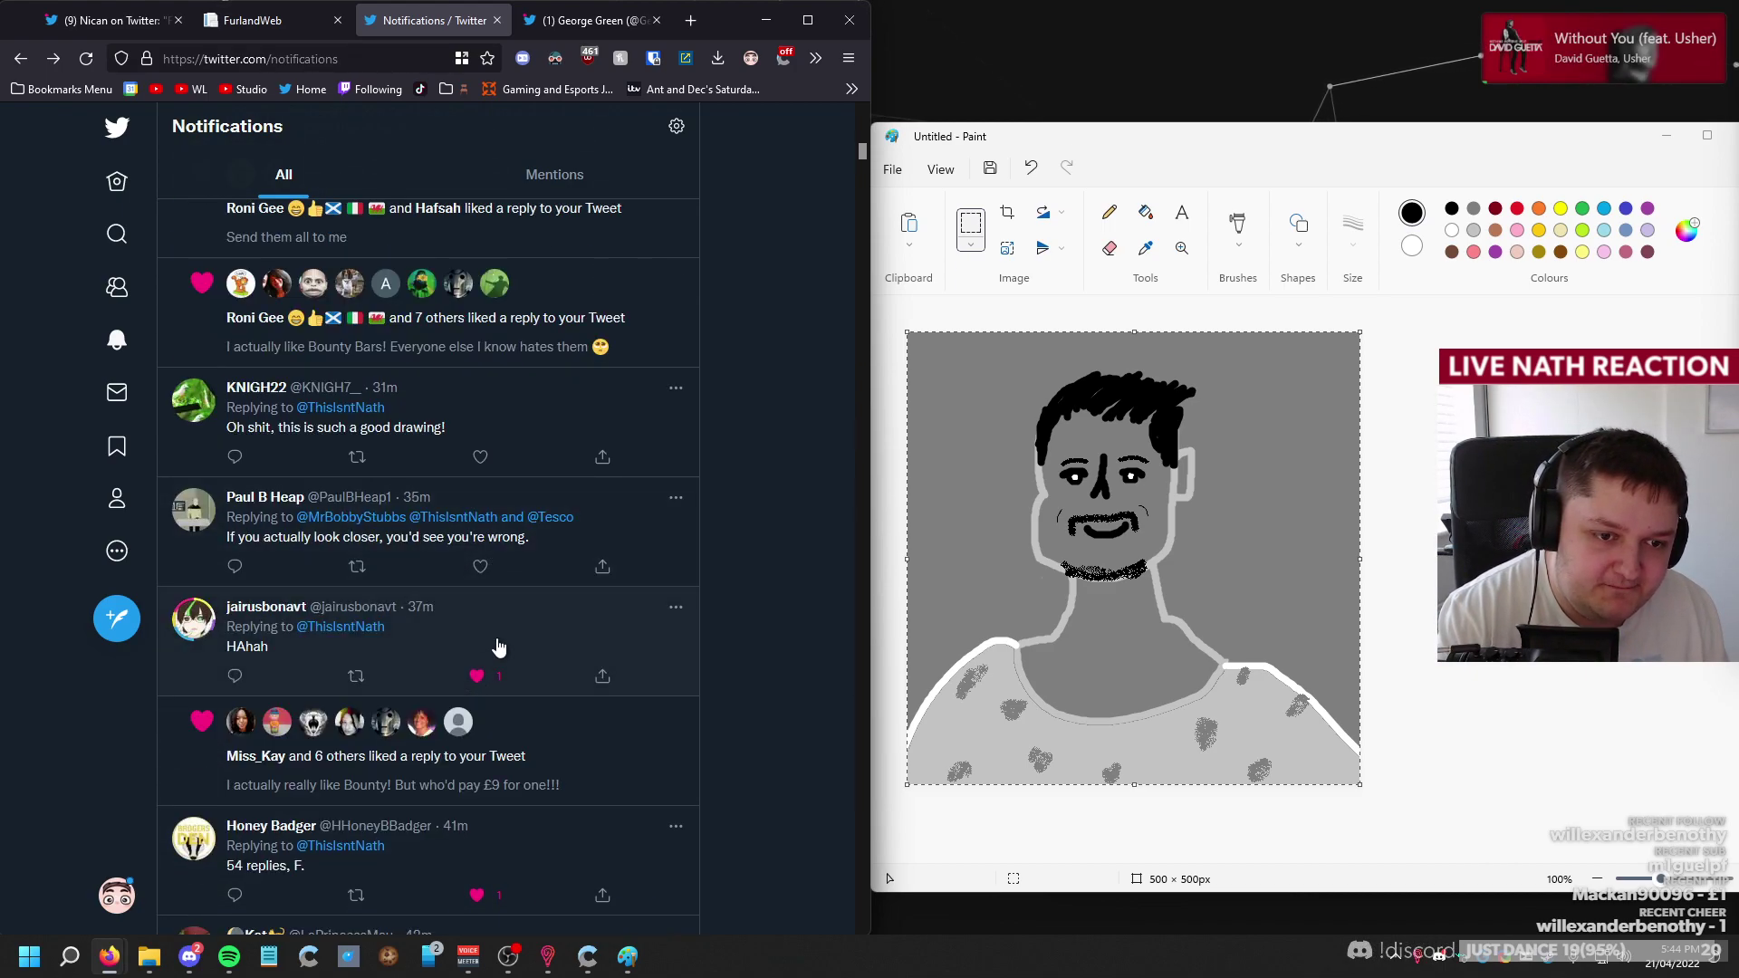
Read the thread behind the "If you actually look closer, you'd see you're wrong." reply and return to the notifications.
click(557, 517)
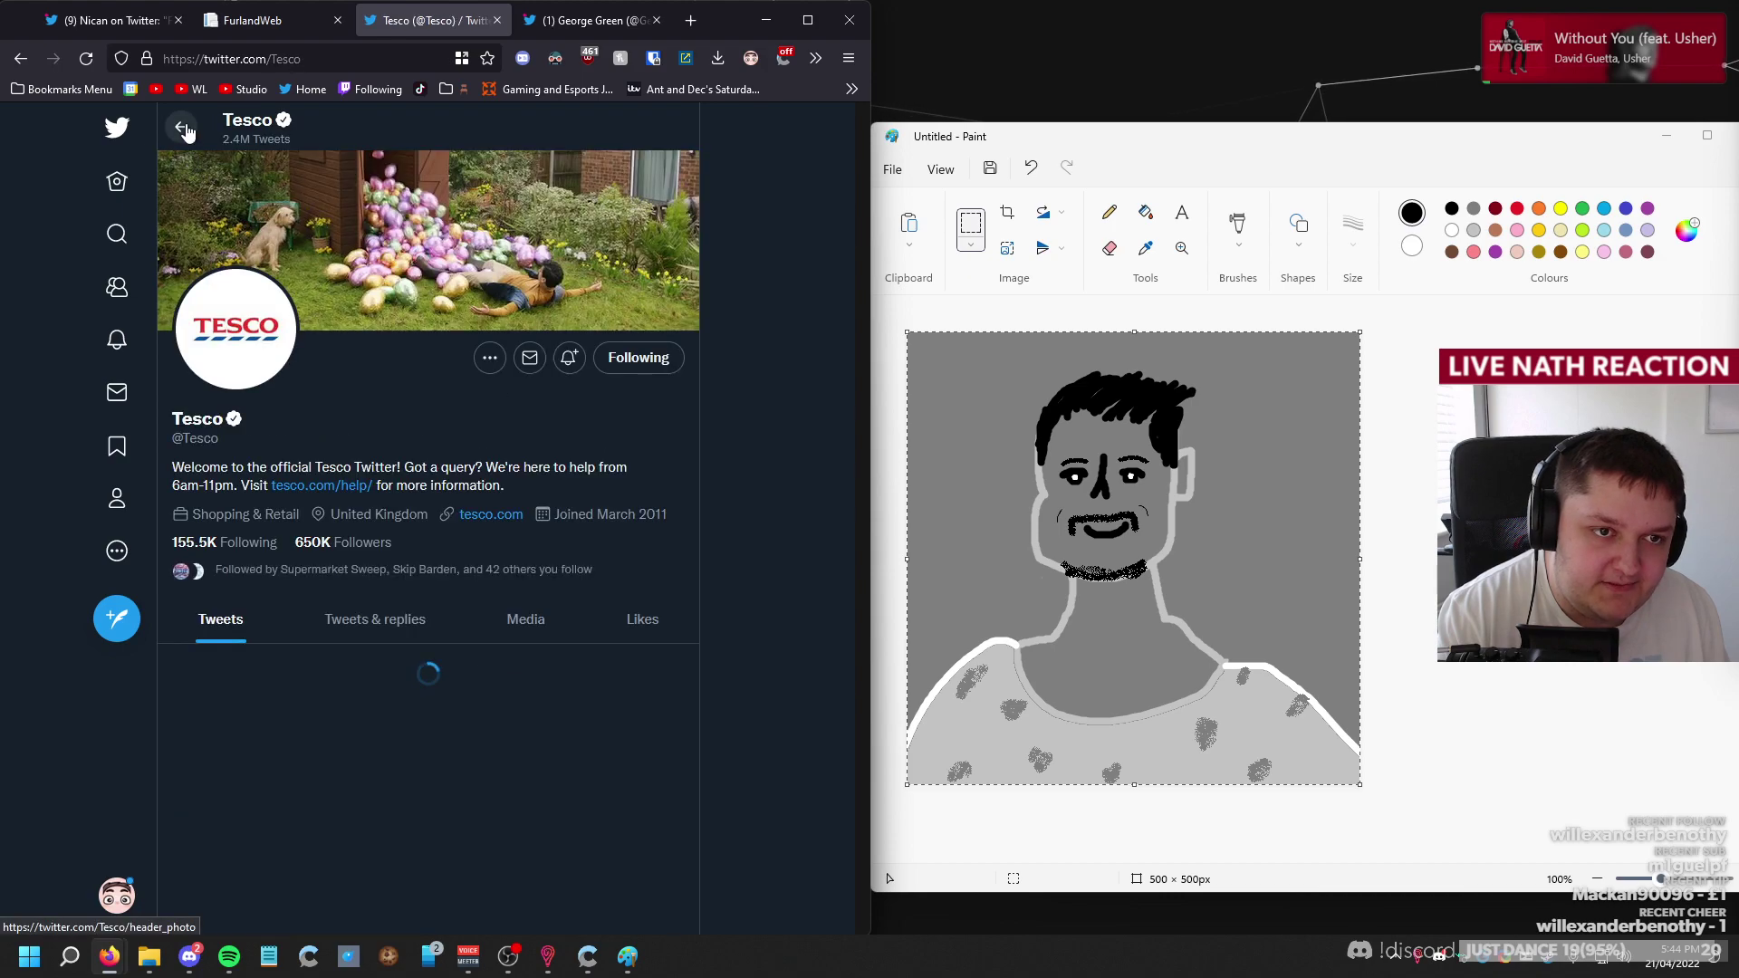
key(alt+Left)
click(583, 517)
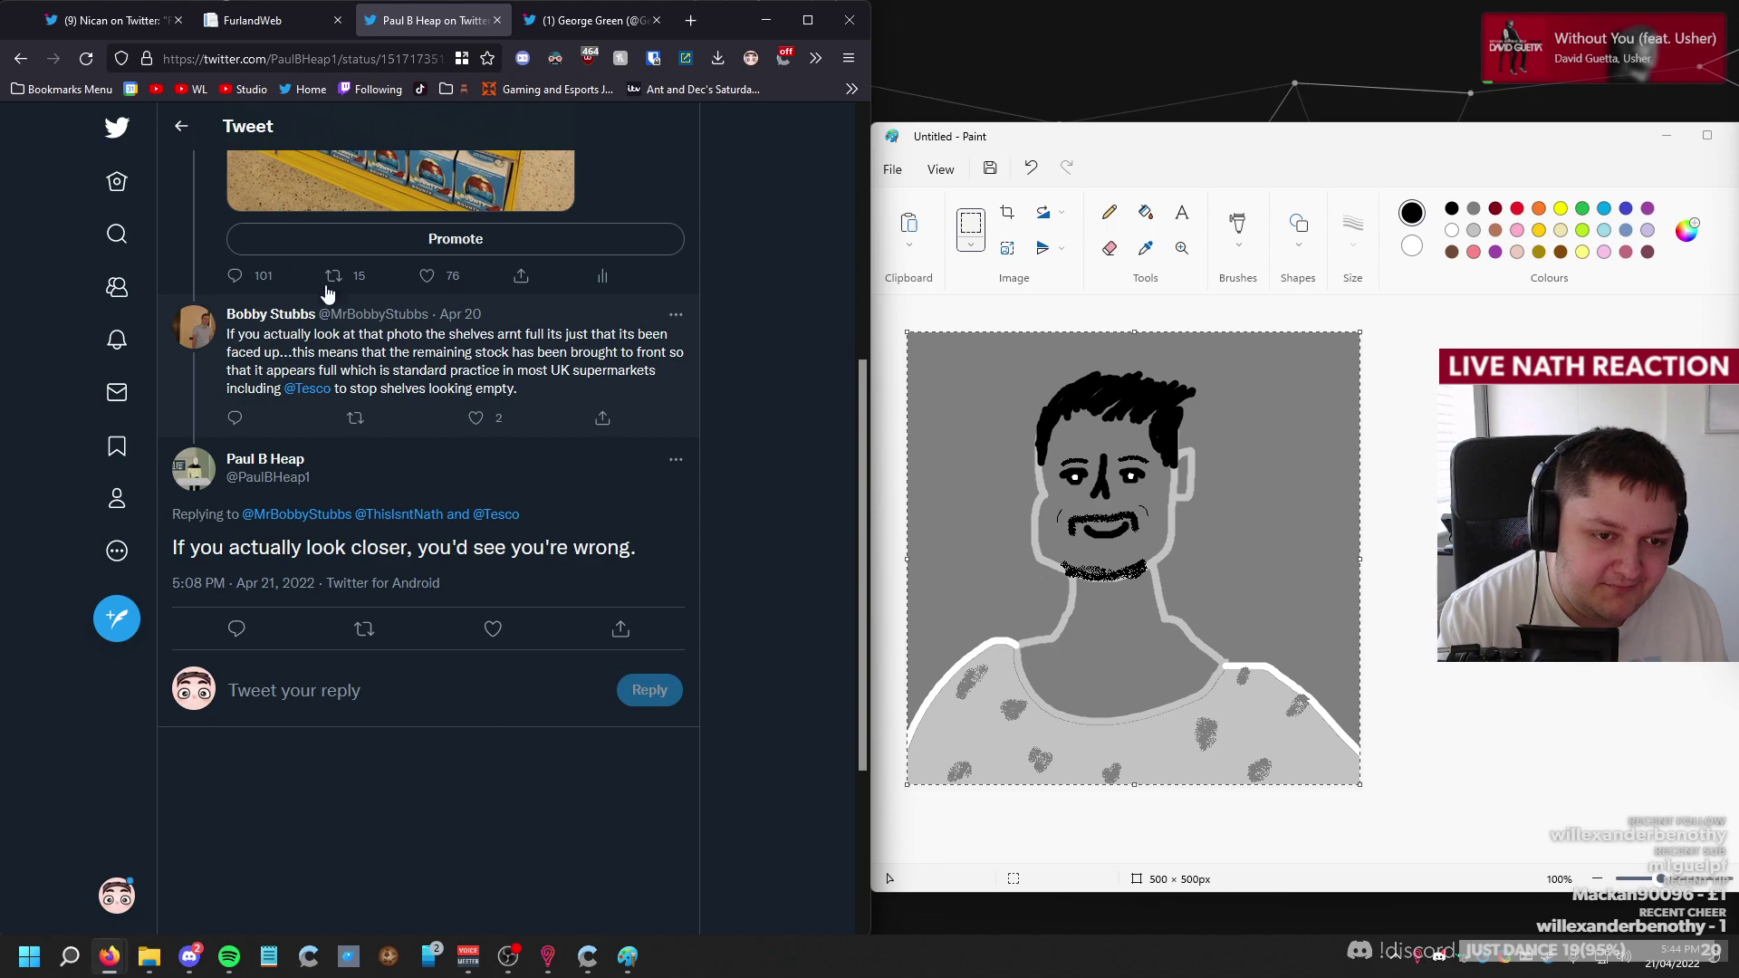
click(177, 127)
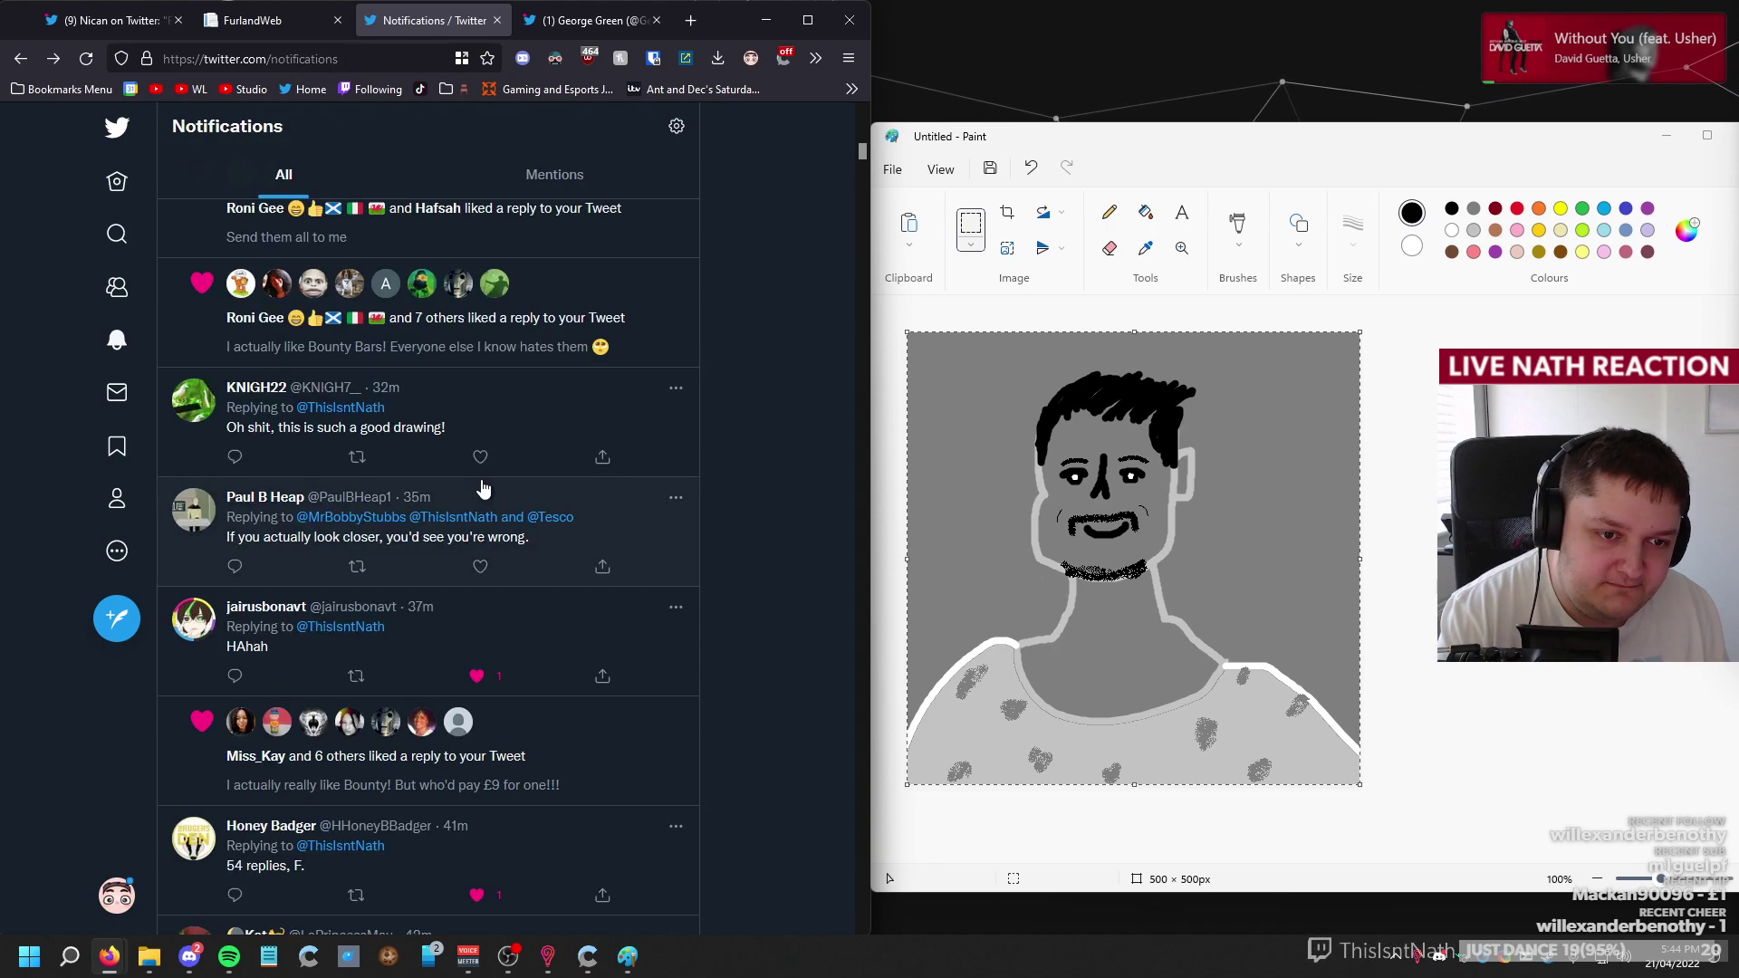
Like the replies "Oh shit, this is such a good drawing!" and "Goated art" among the newer notifications.
scroll(489, 625, up, 5)
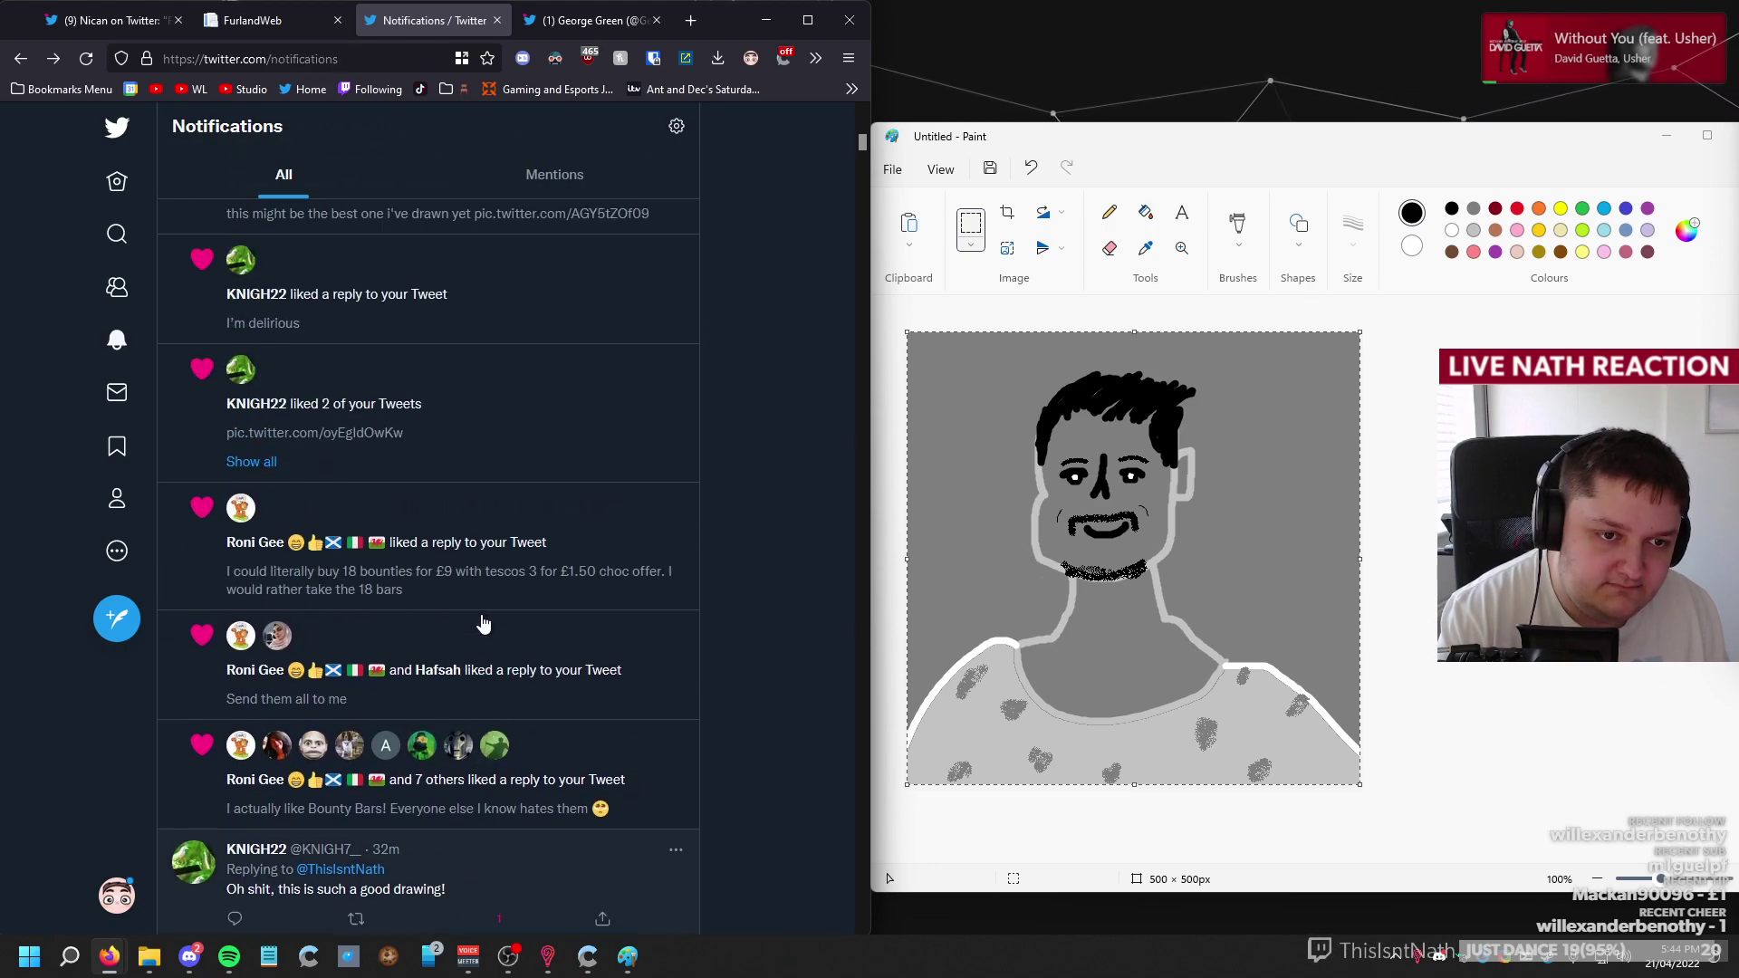
scroll(483, 614, up, 6)
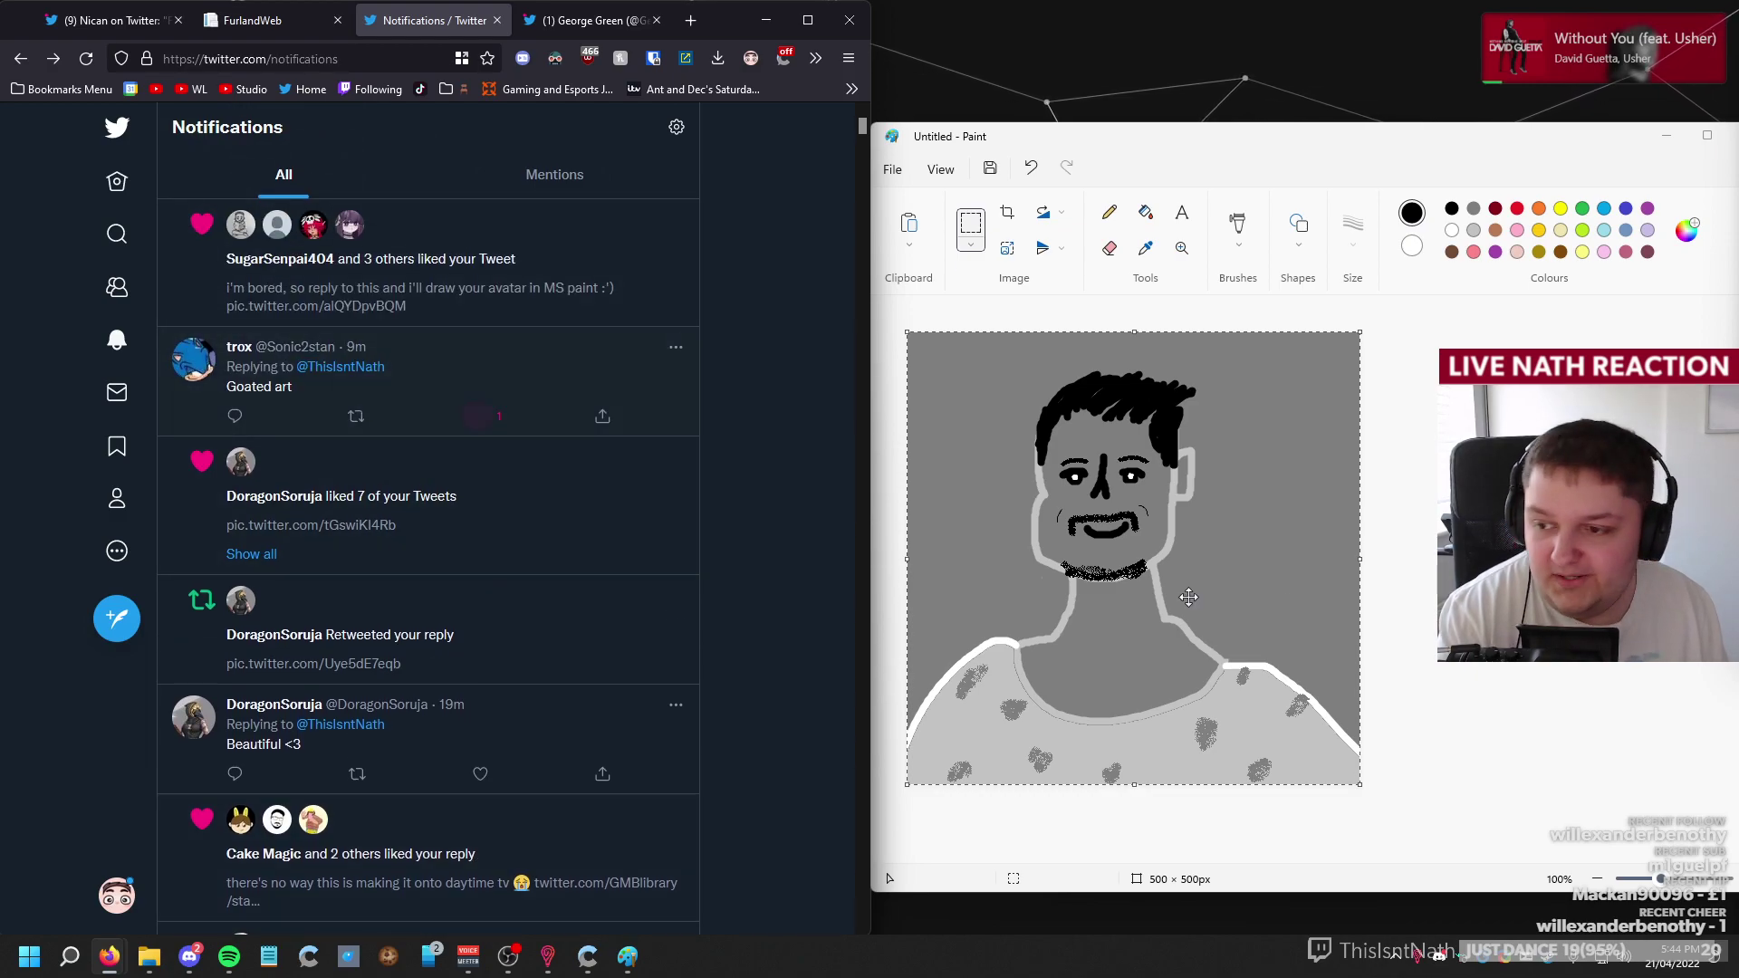
click(480, 415)
key(alt+Tab)
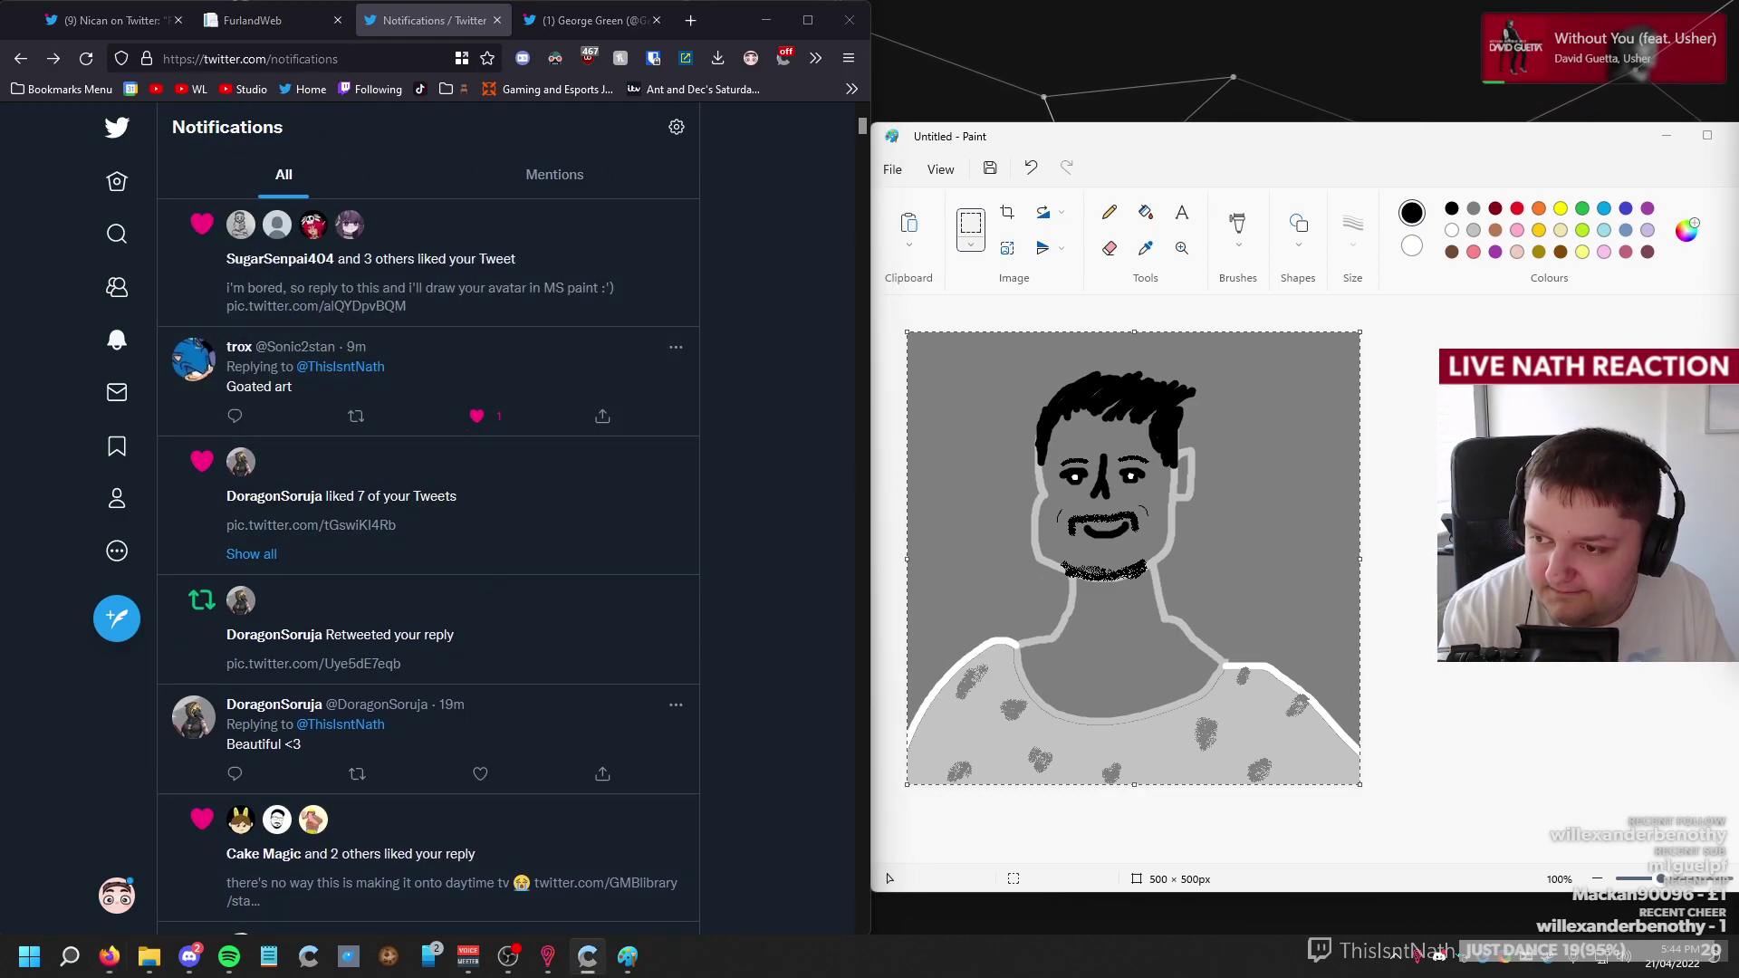
click(117, 234)
click(323, 131)
text(mystic_dragon8):)
key(BackSpace)
key(BackSpace)
text(0)
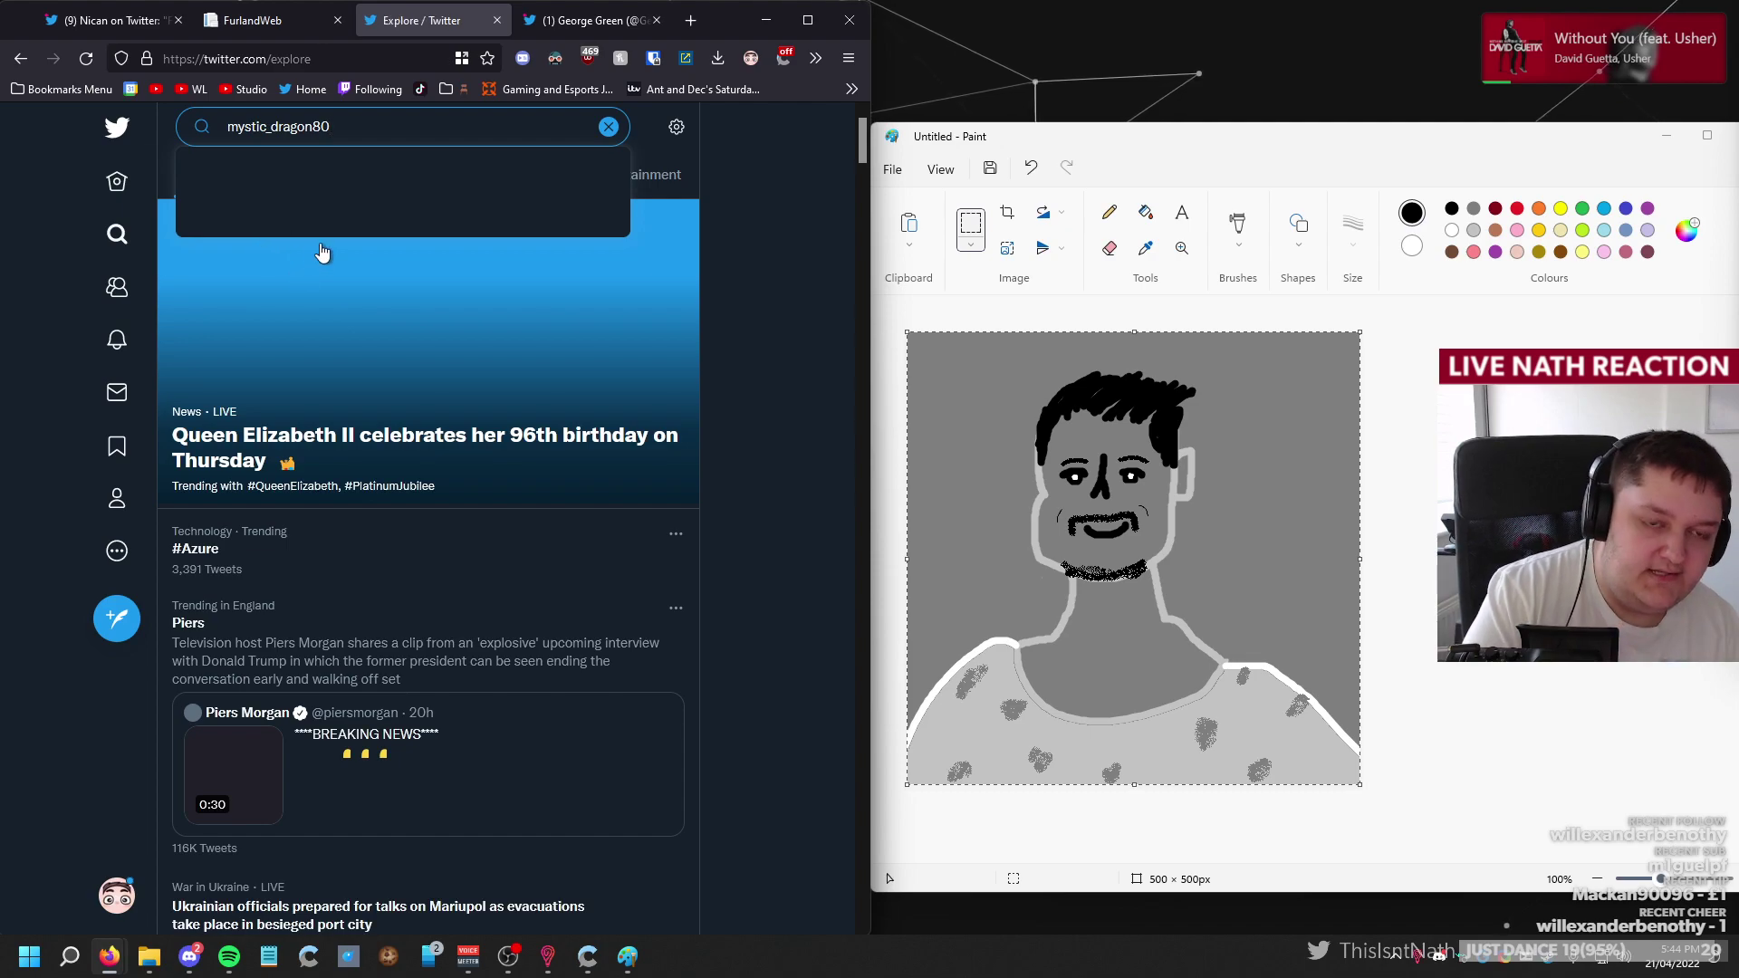
click(317, 237)
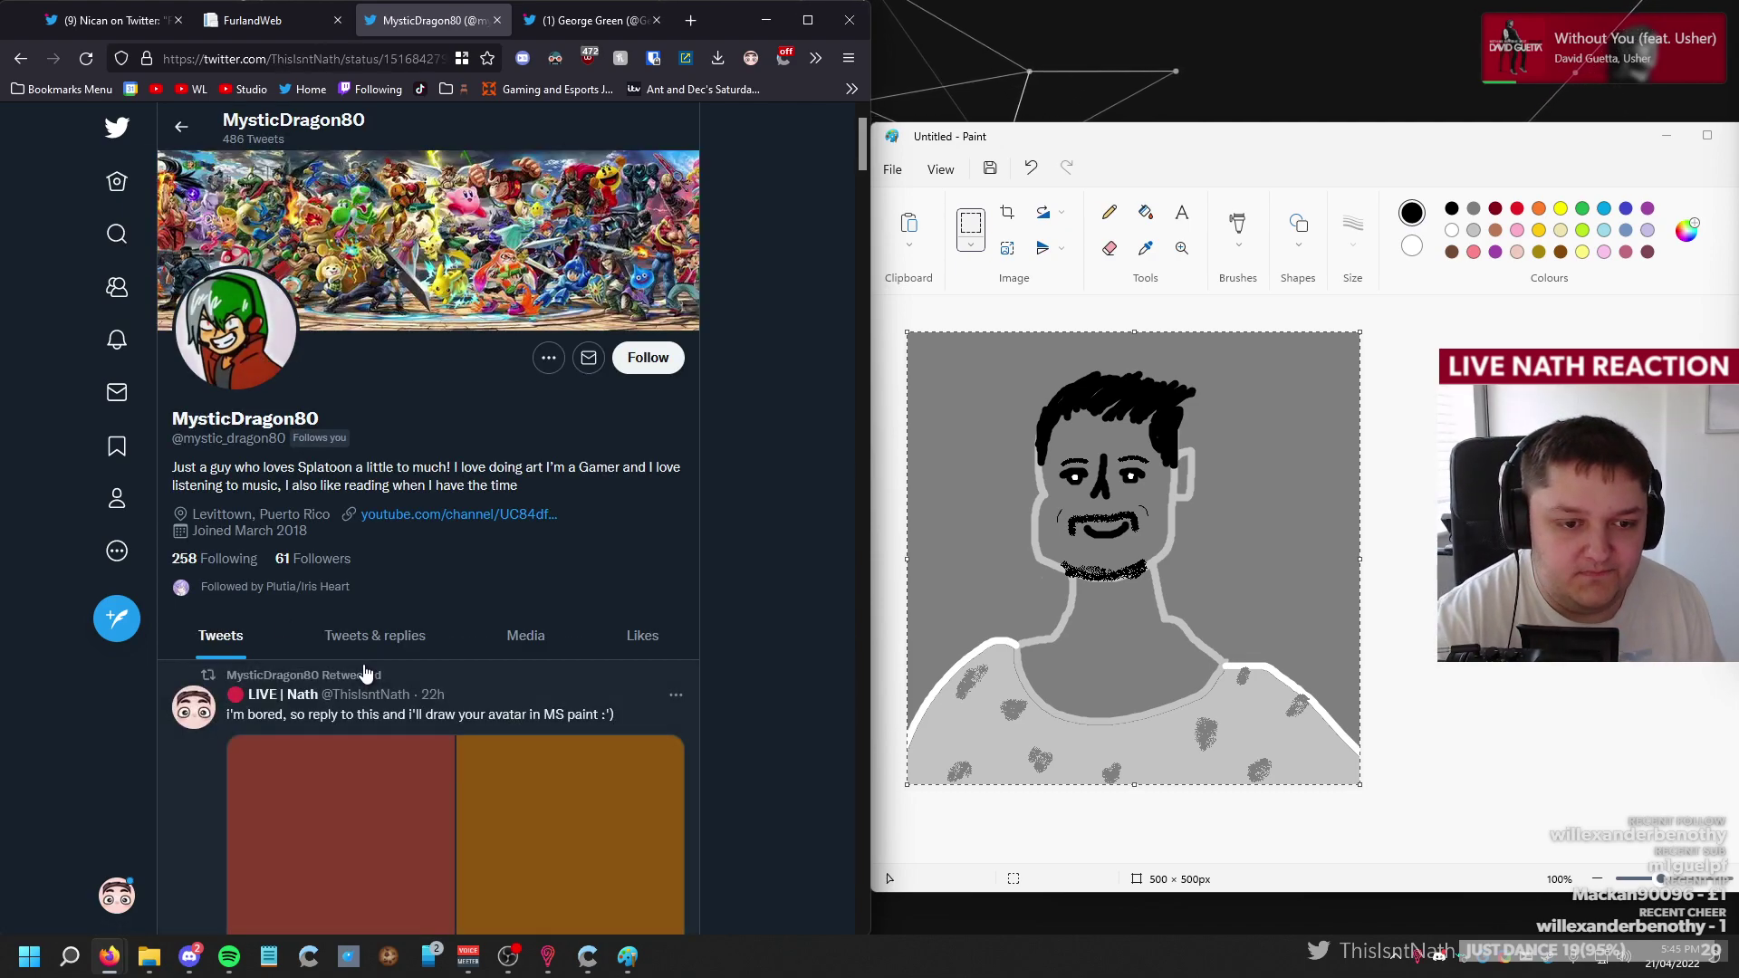
Find the profile's reply with the green-haired avatar picture among its tweets and replies, and open that tweet.
click(364, 669)
key(alt+Left)
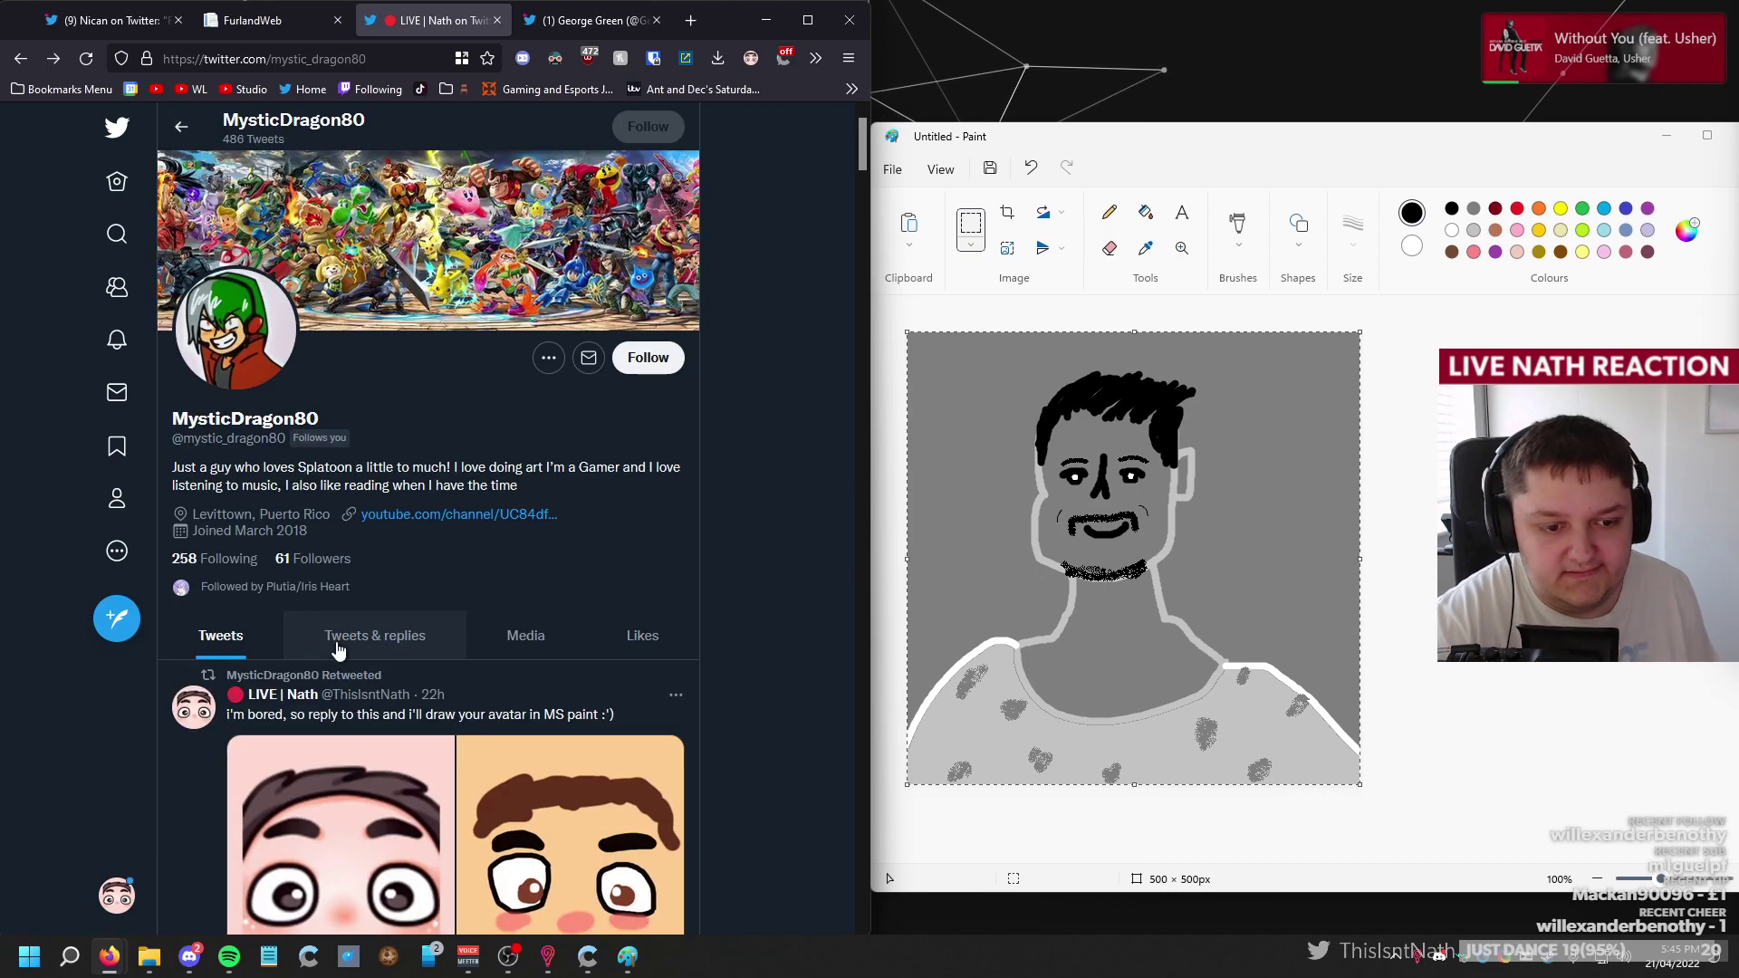
click(337, 634)
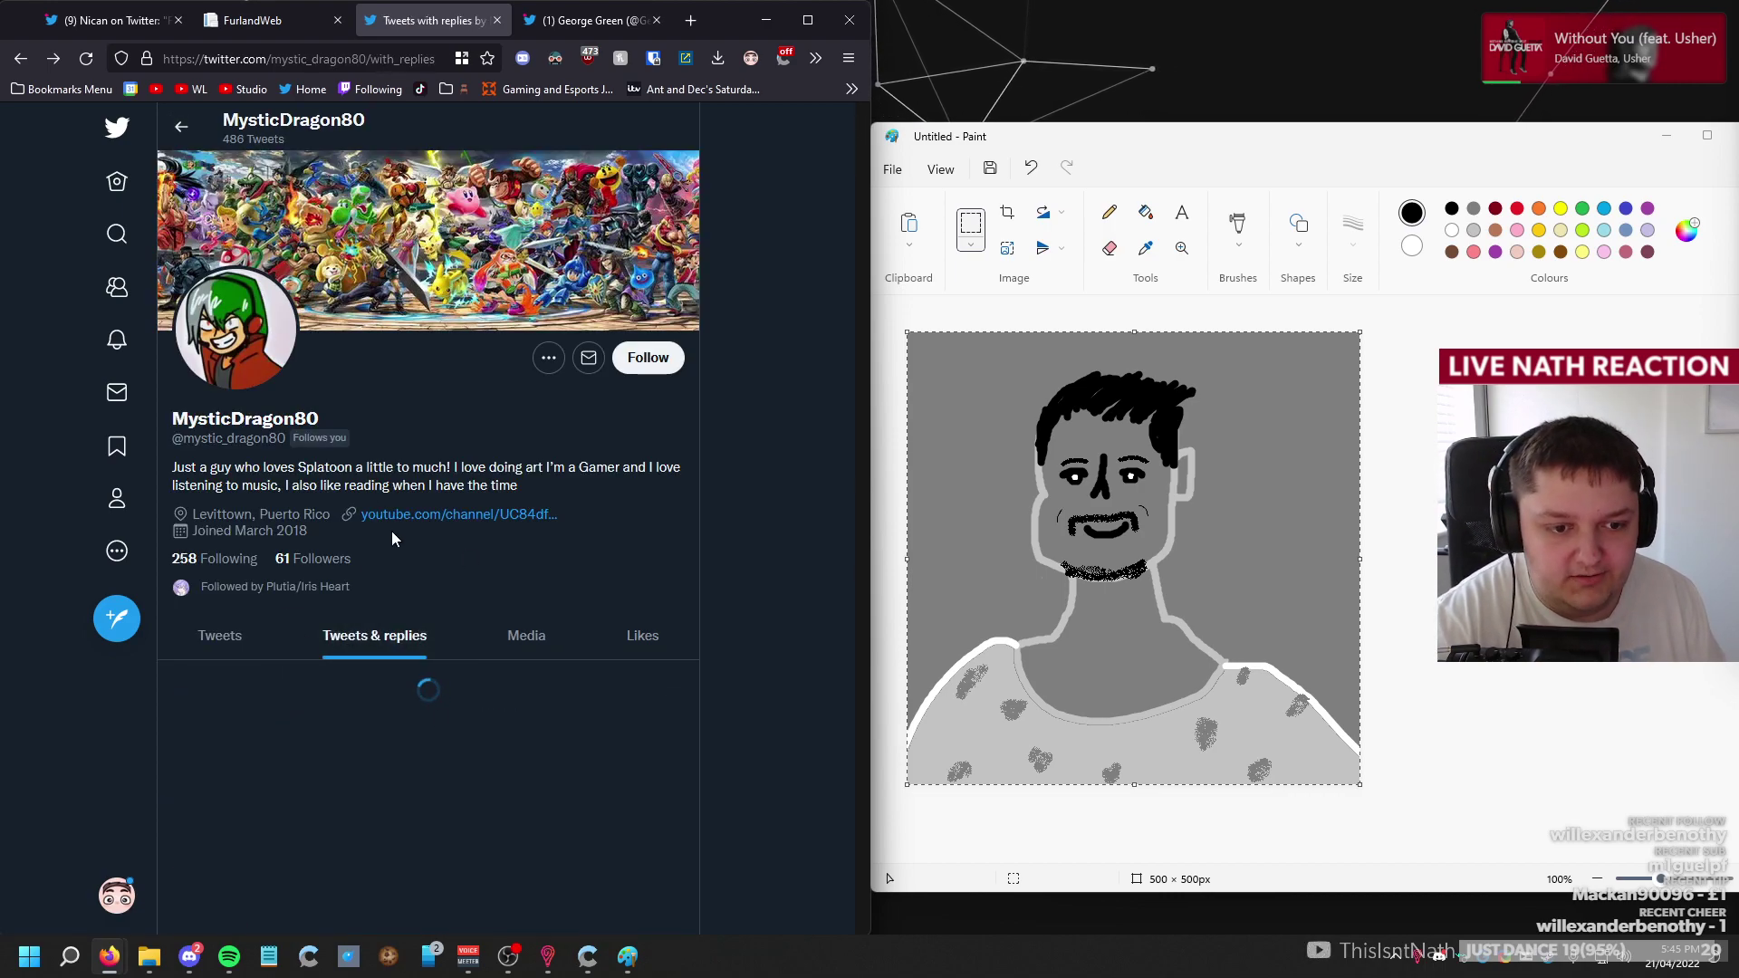
scroll(305, 648, down, 6)
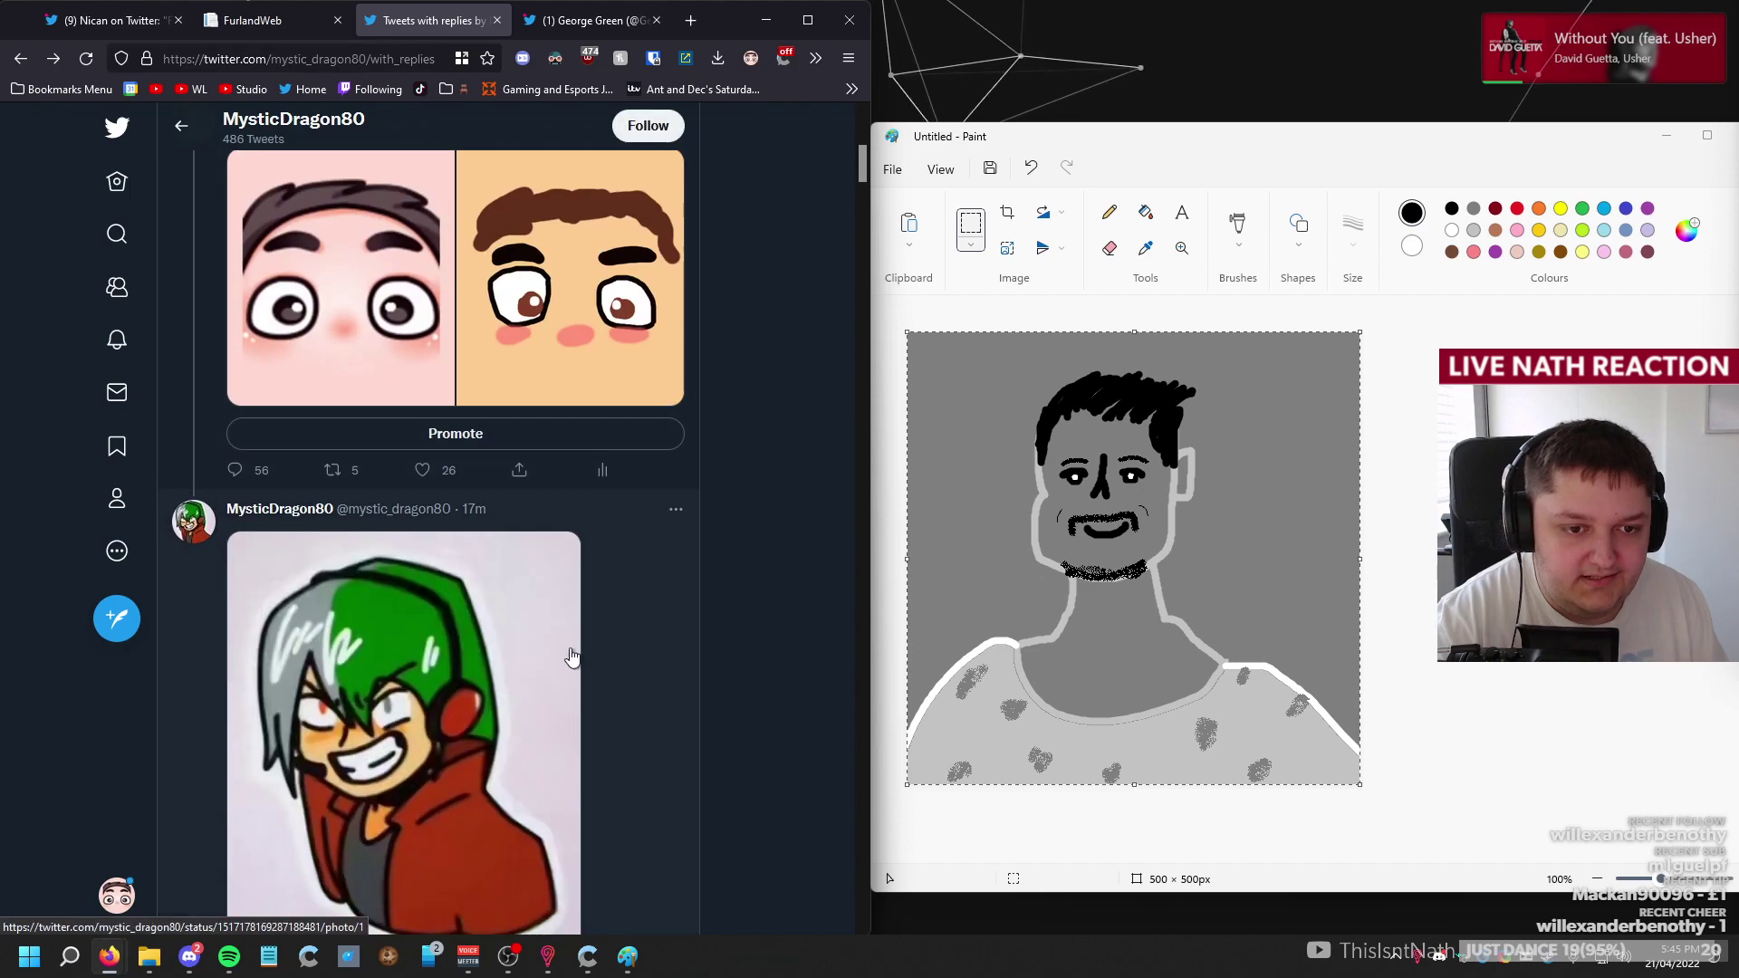
scroll(571, 653, down, 2)
click(613, 555)
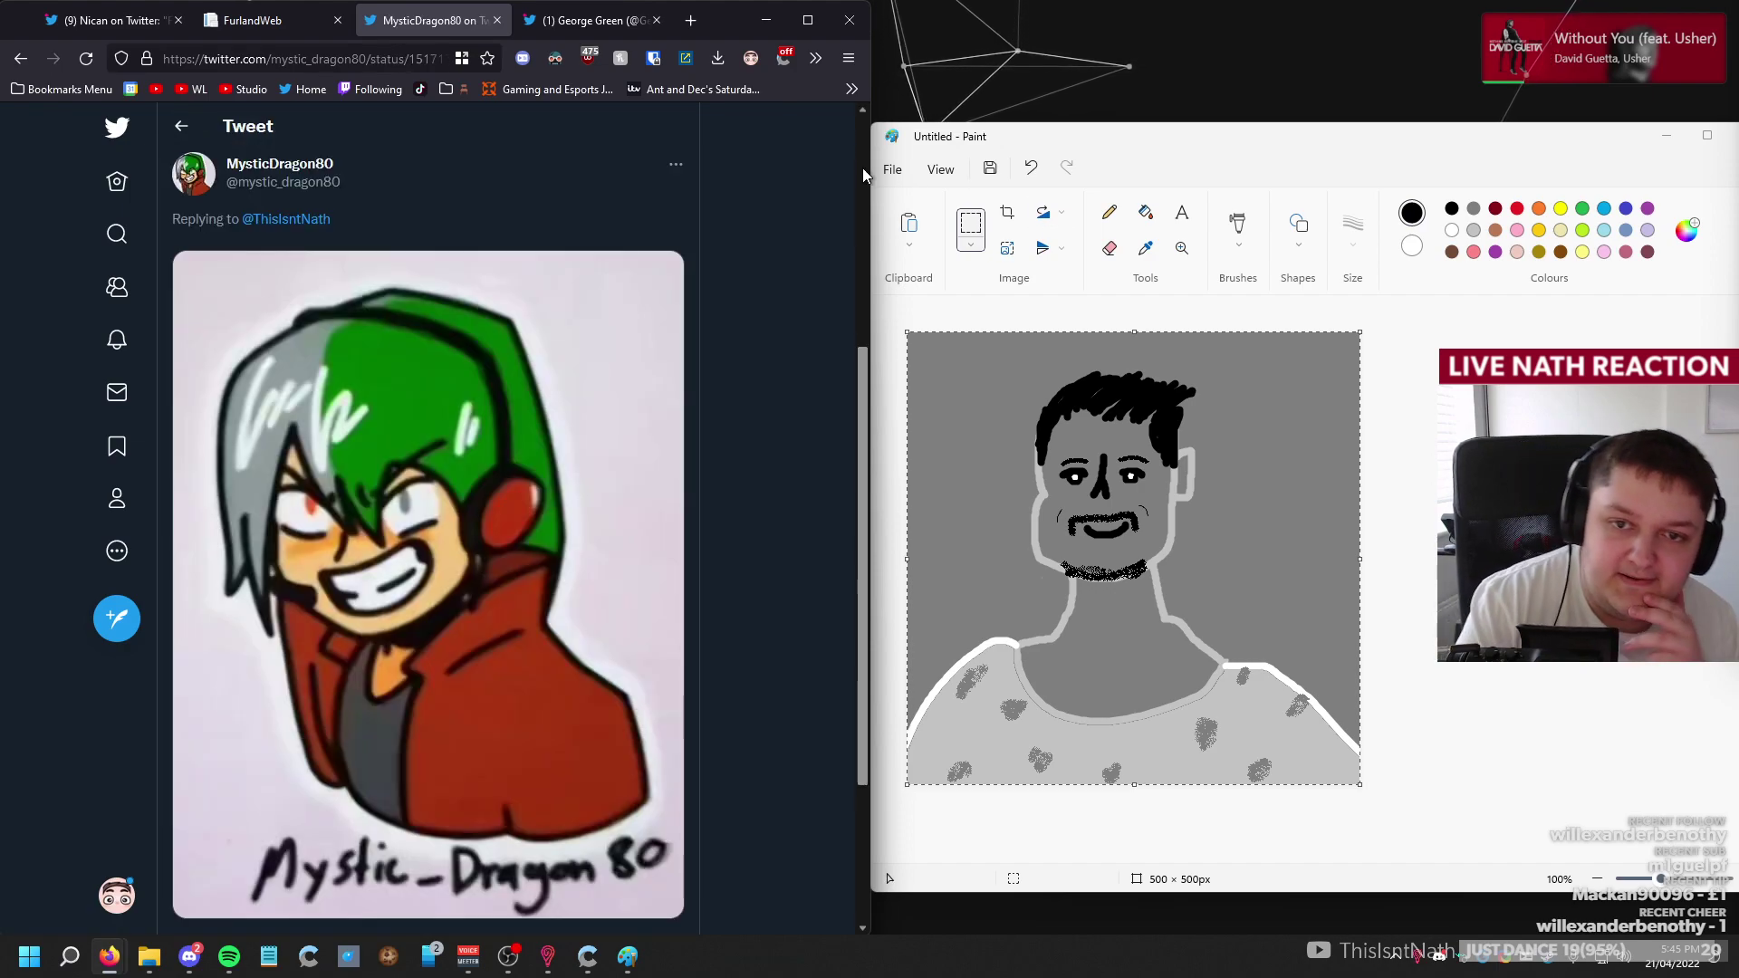
Switch to Paint and replace the finished portrait with a new blank image.
click(892, 170)
click(901, 198)
click(1304, 562)
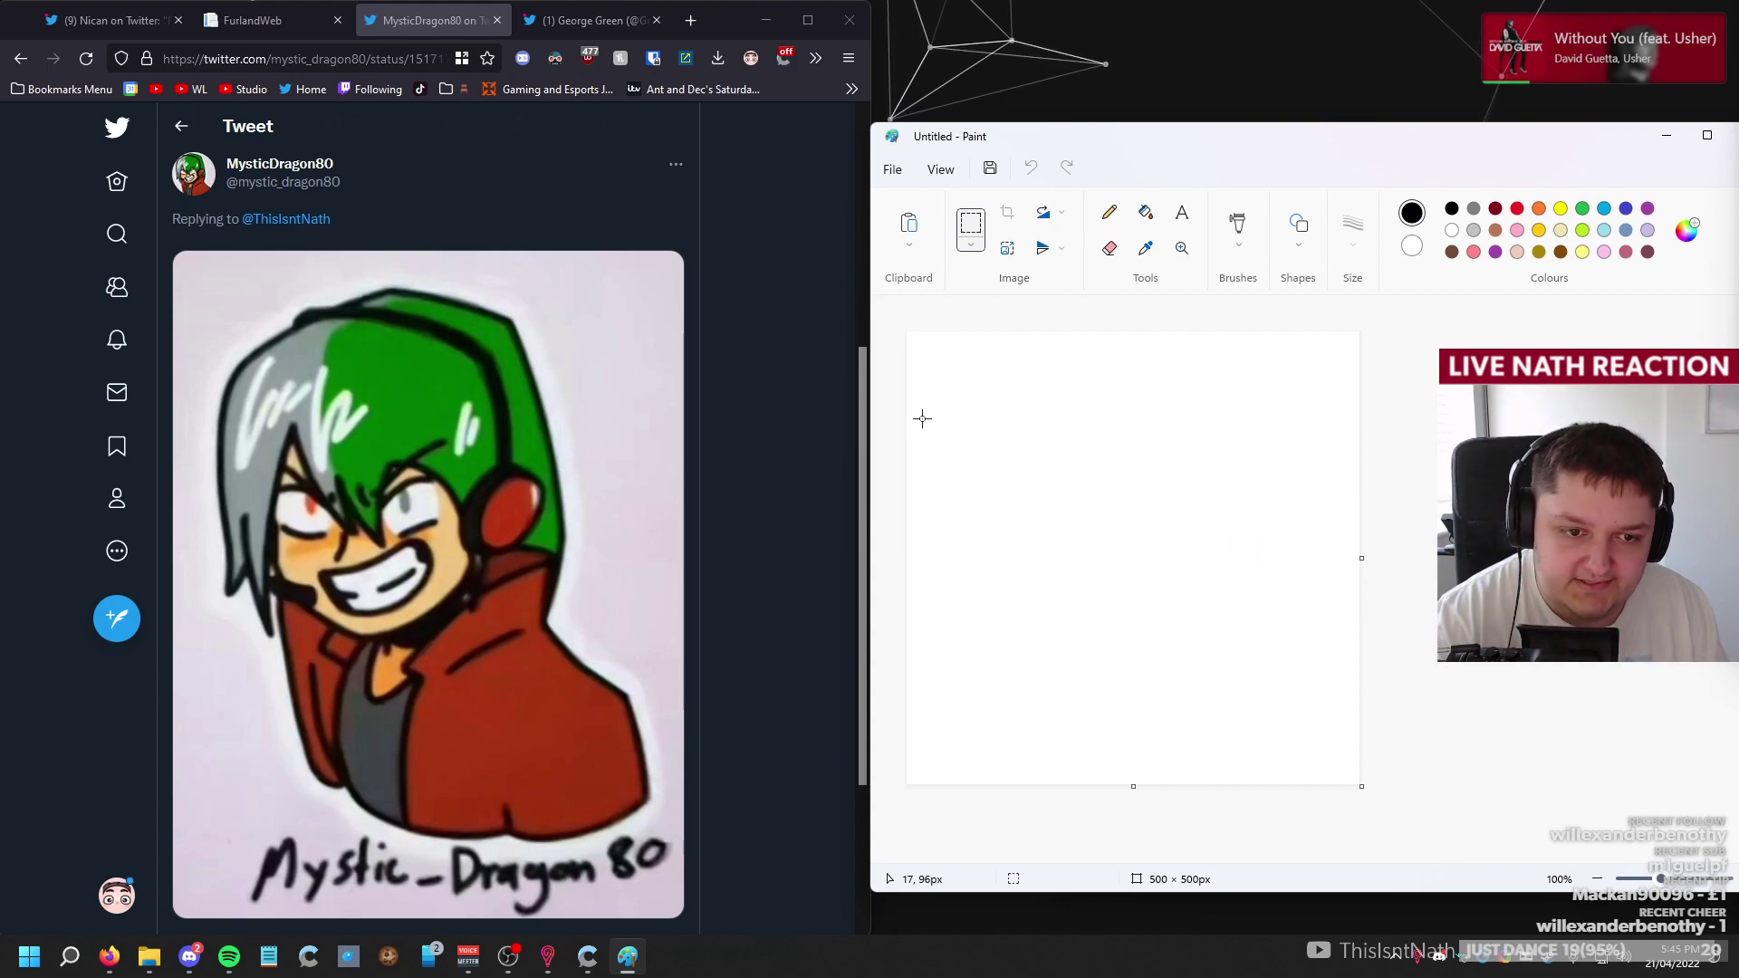
Set up a brush for drawing black outlines, choosing its style and stroke thickness.
click(1240, 227)
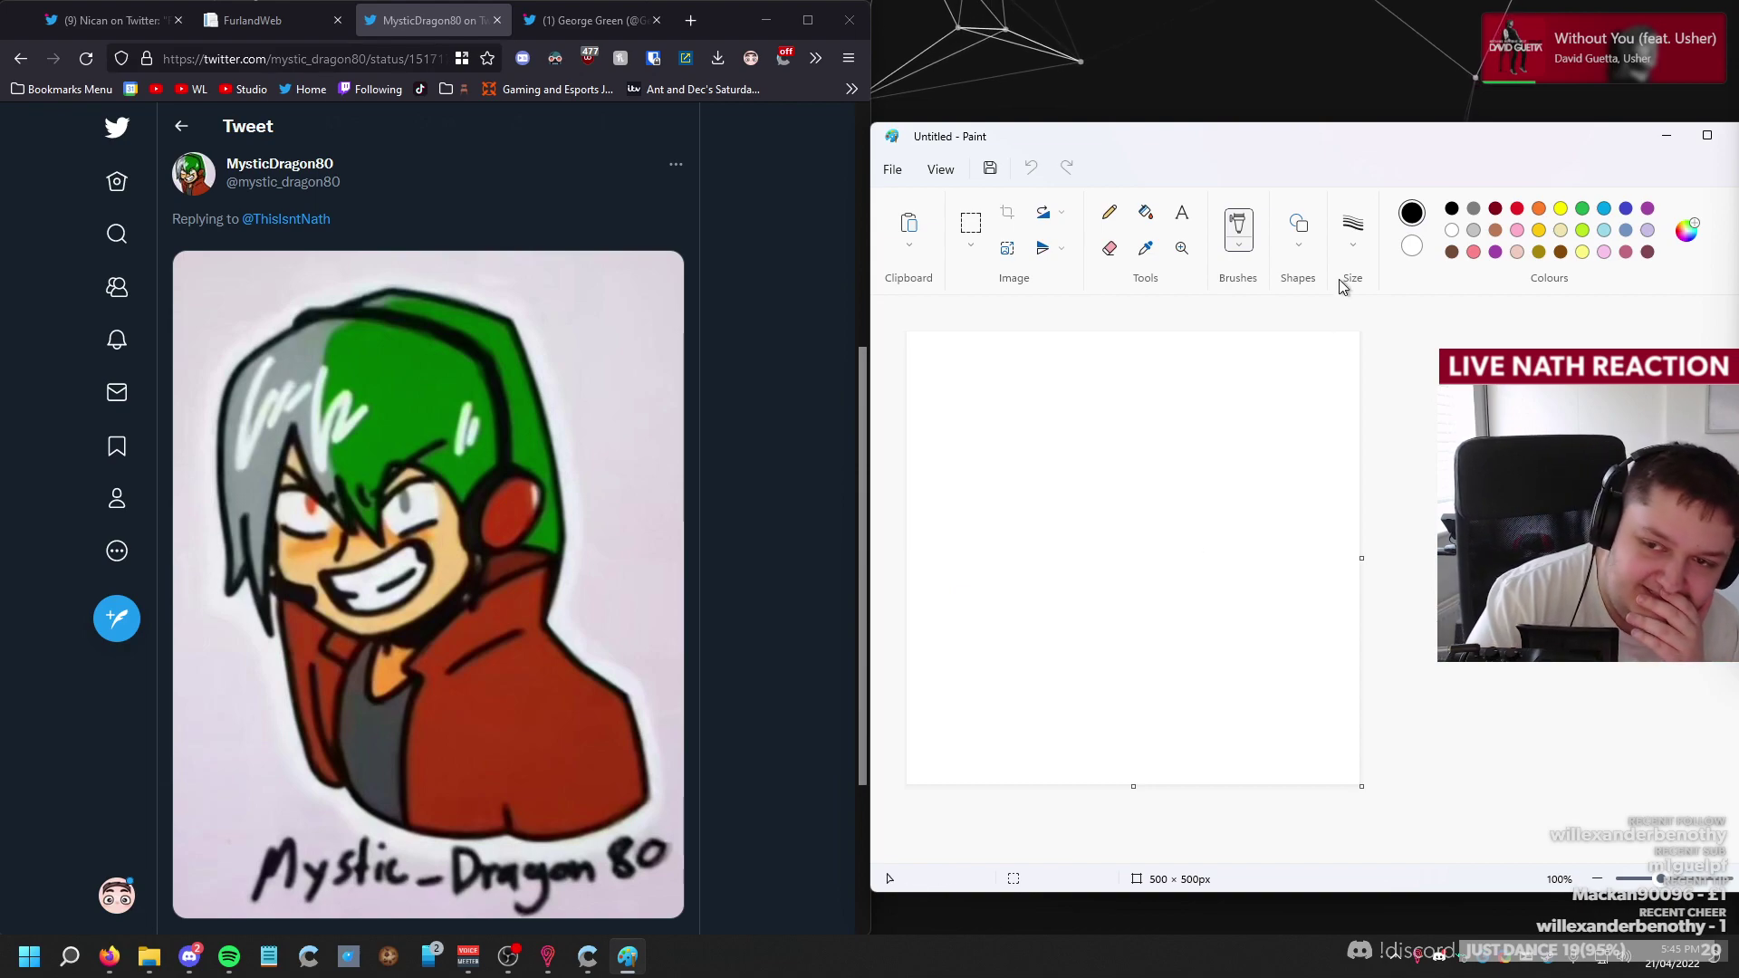
click(1239, 243)
click(1238, 280)
click(1185, 779)
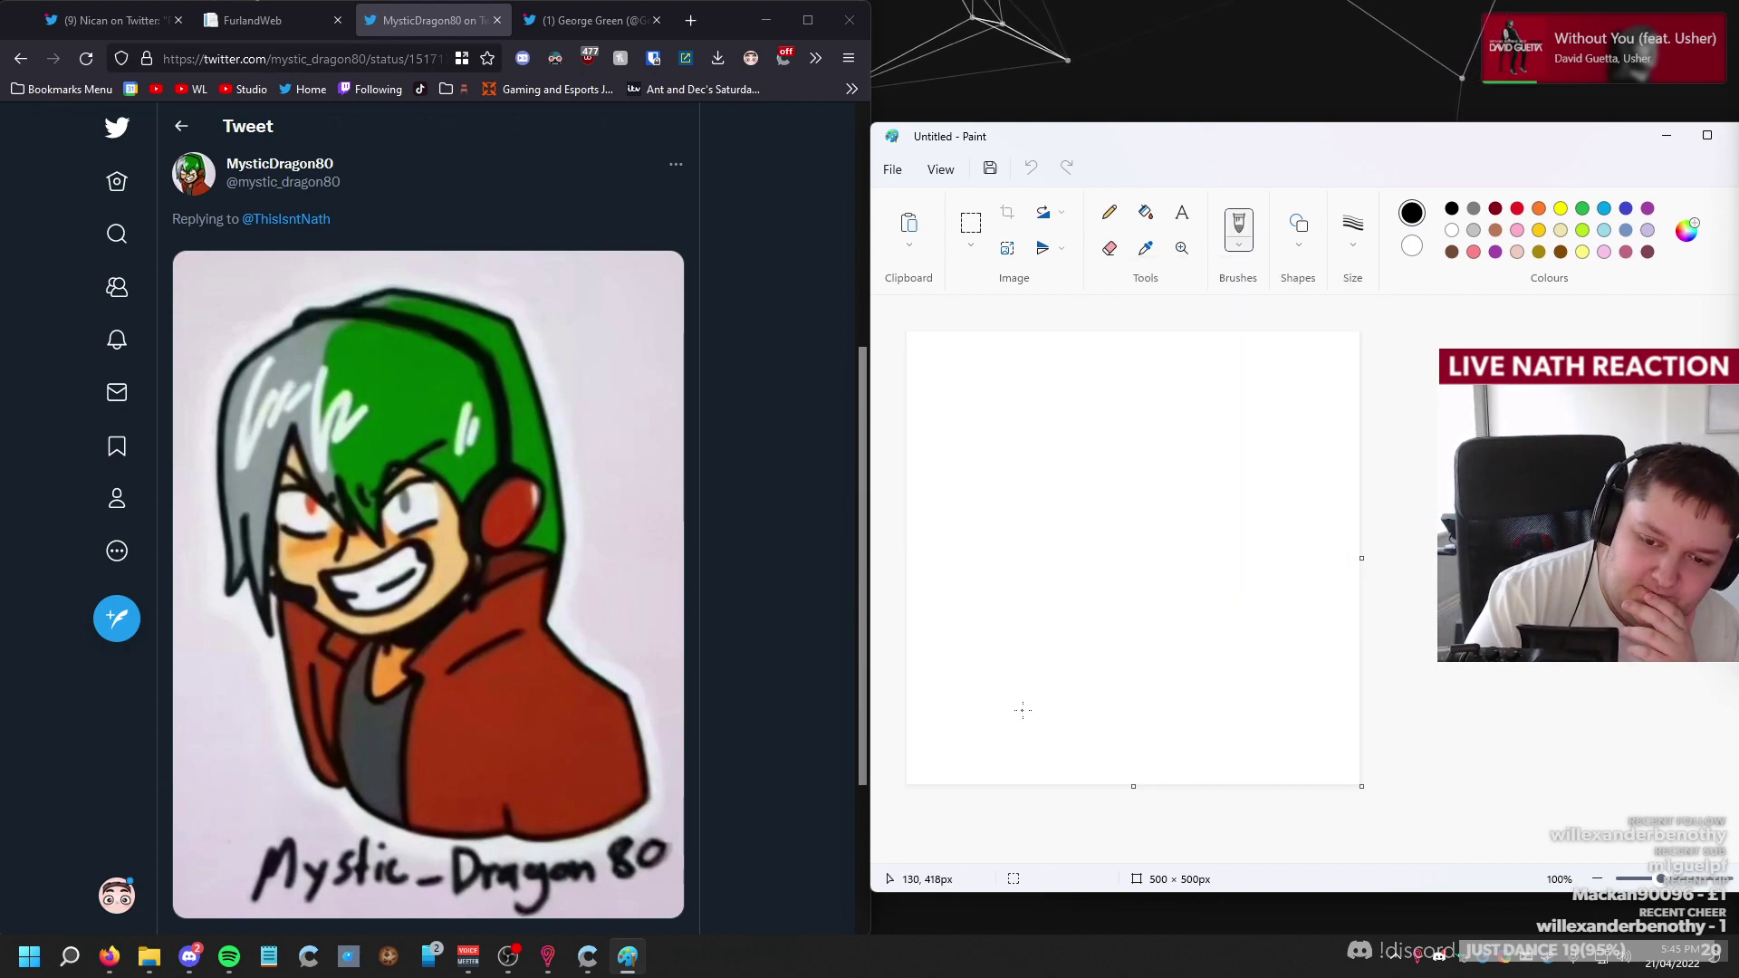
click(1353, 231)
click(1344, 382)
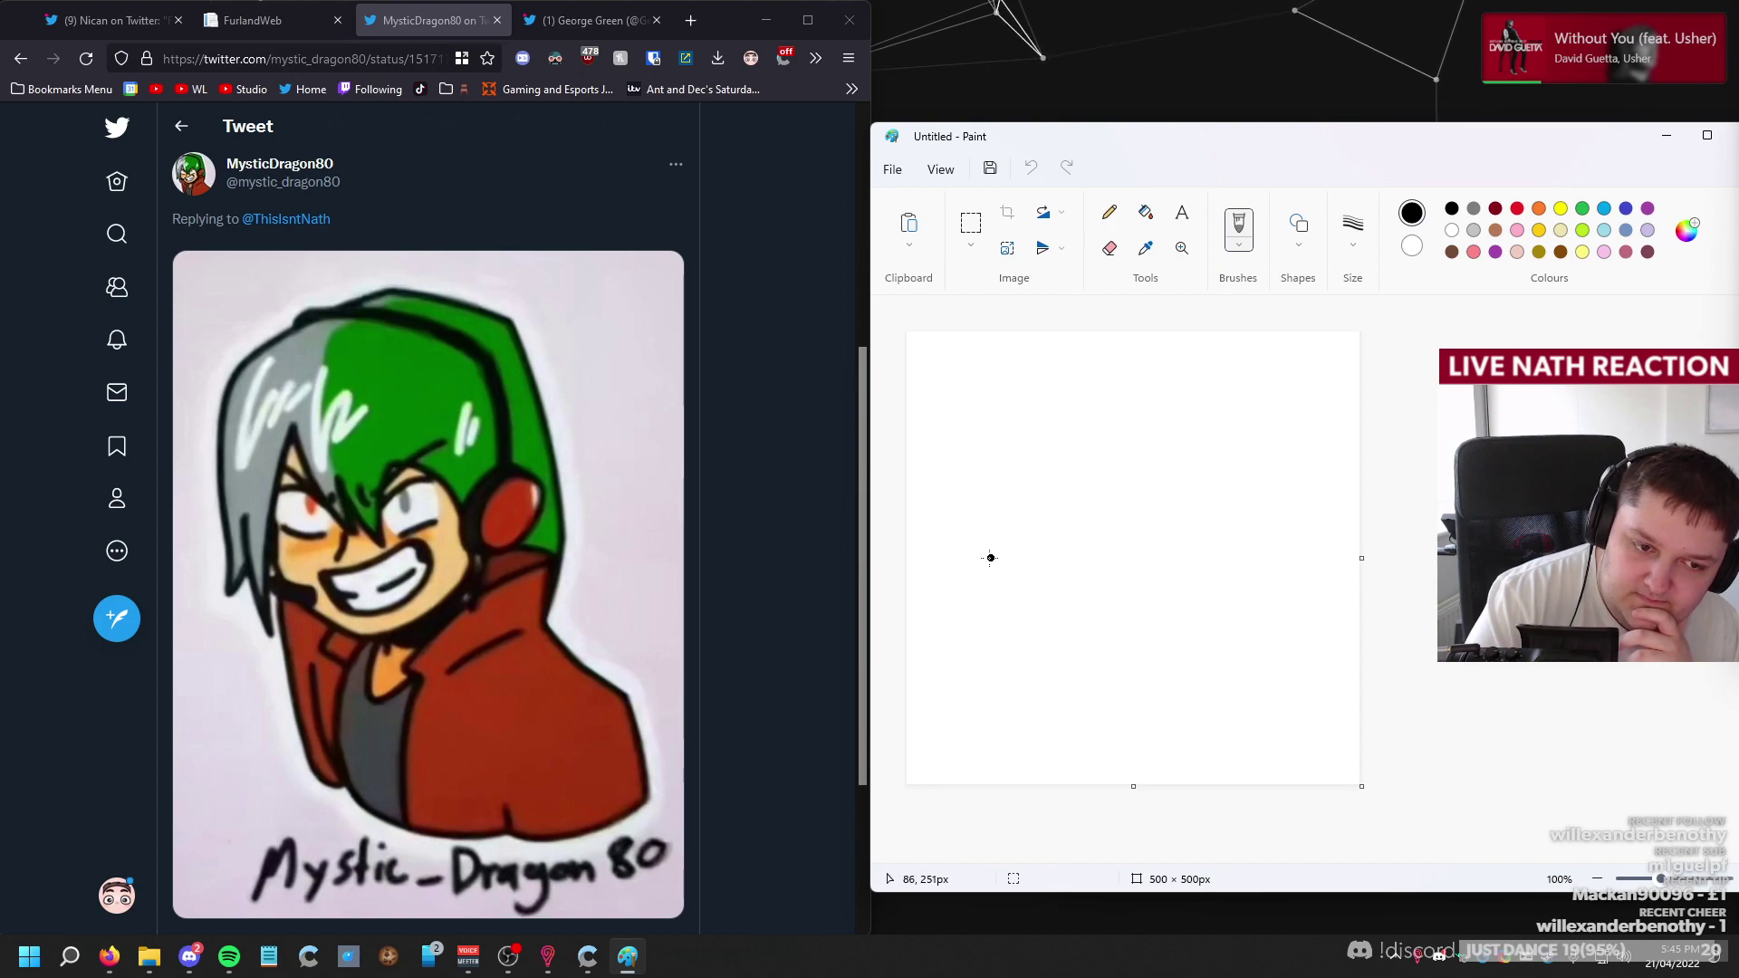
Draw the character's outer outline in black, from the jacket's left side around its bottom, up the right side and over the hood.
mouse_move(997, 581)
mouse_down()
mouse_move(1008, 687)
mouse_move(1039, 730)
mouse_move(1194, 721)
mouse_move(1221, 675)
mouse_move(1219, 703)
mouse_move(1245, 723)
mouse_move(1297, 713)
mouse_move(1312, 610)
mouse_move(1239, 567)
mouse_move(1284, 460)
mouse_move(1267, 346)
mouse_move(1165, 338)
mouse_up()
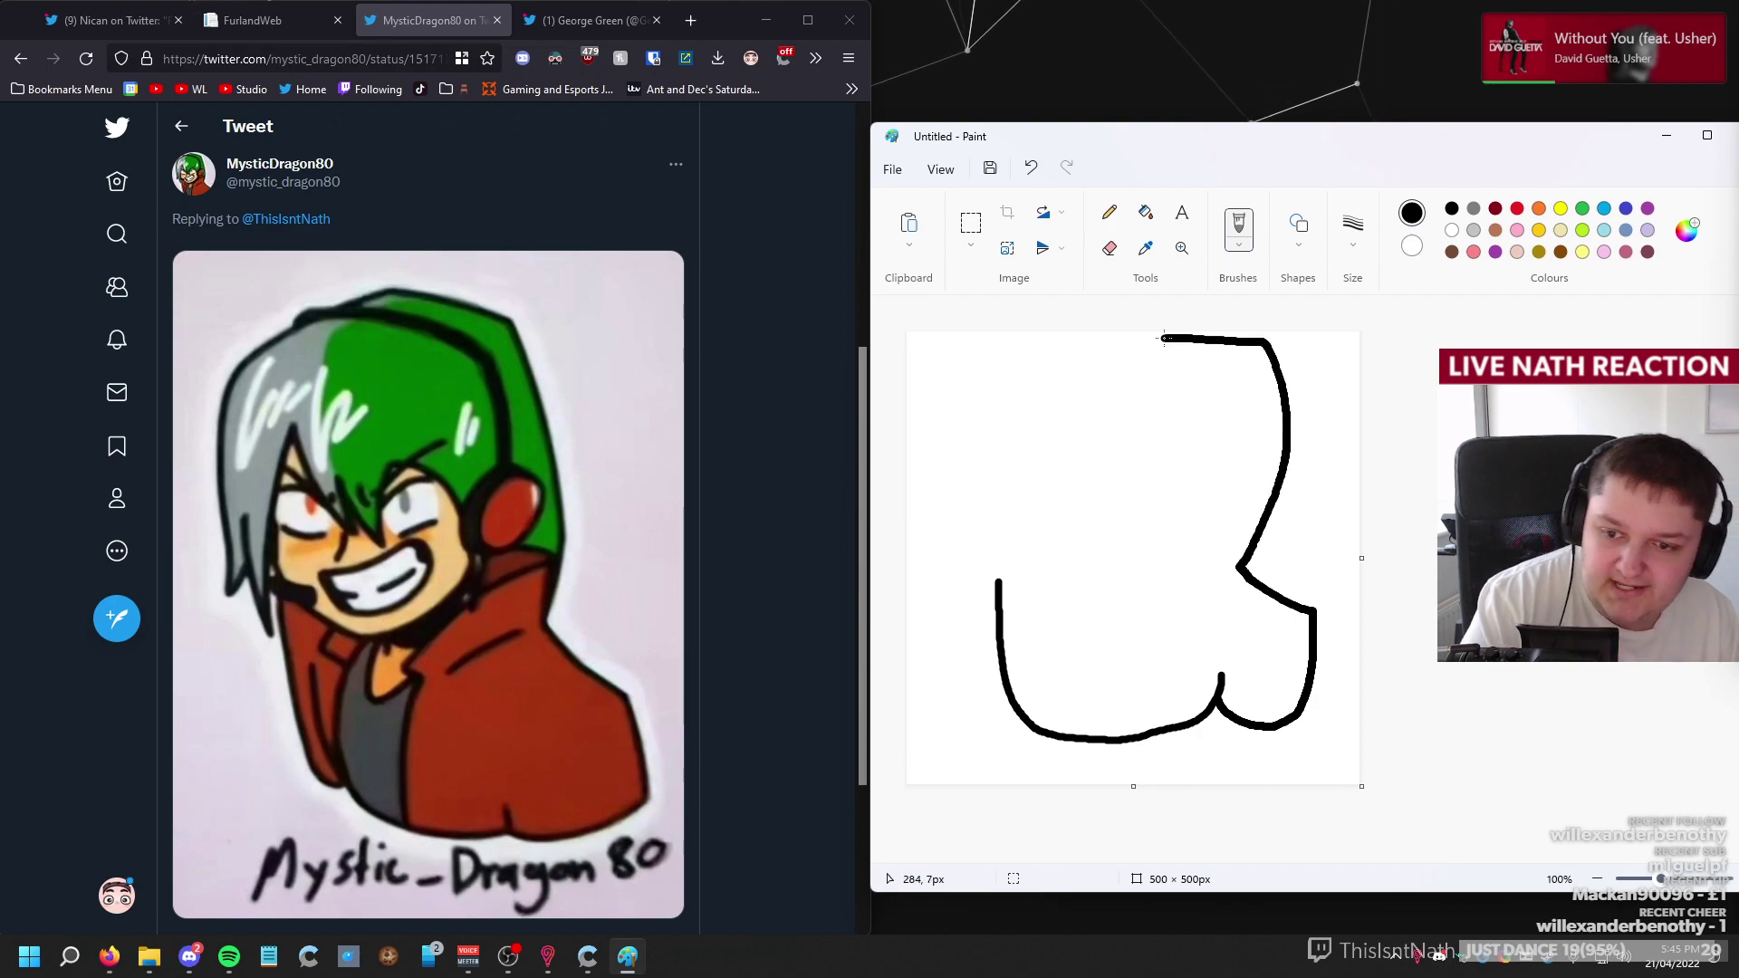
drag(1107, 353, 1067, 375)
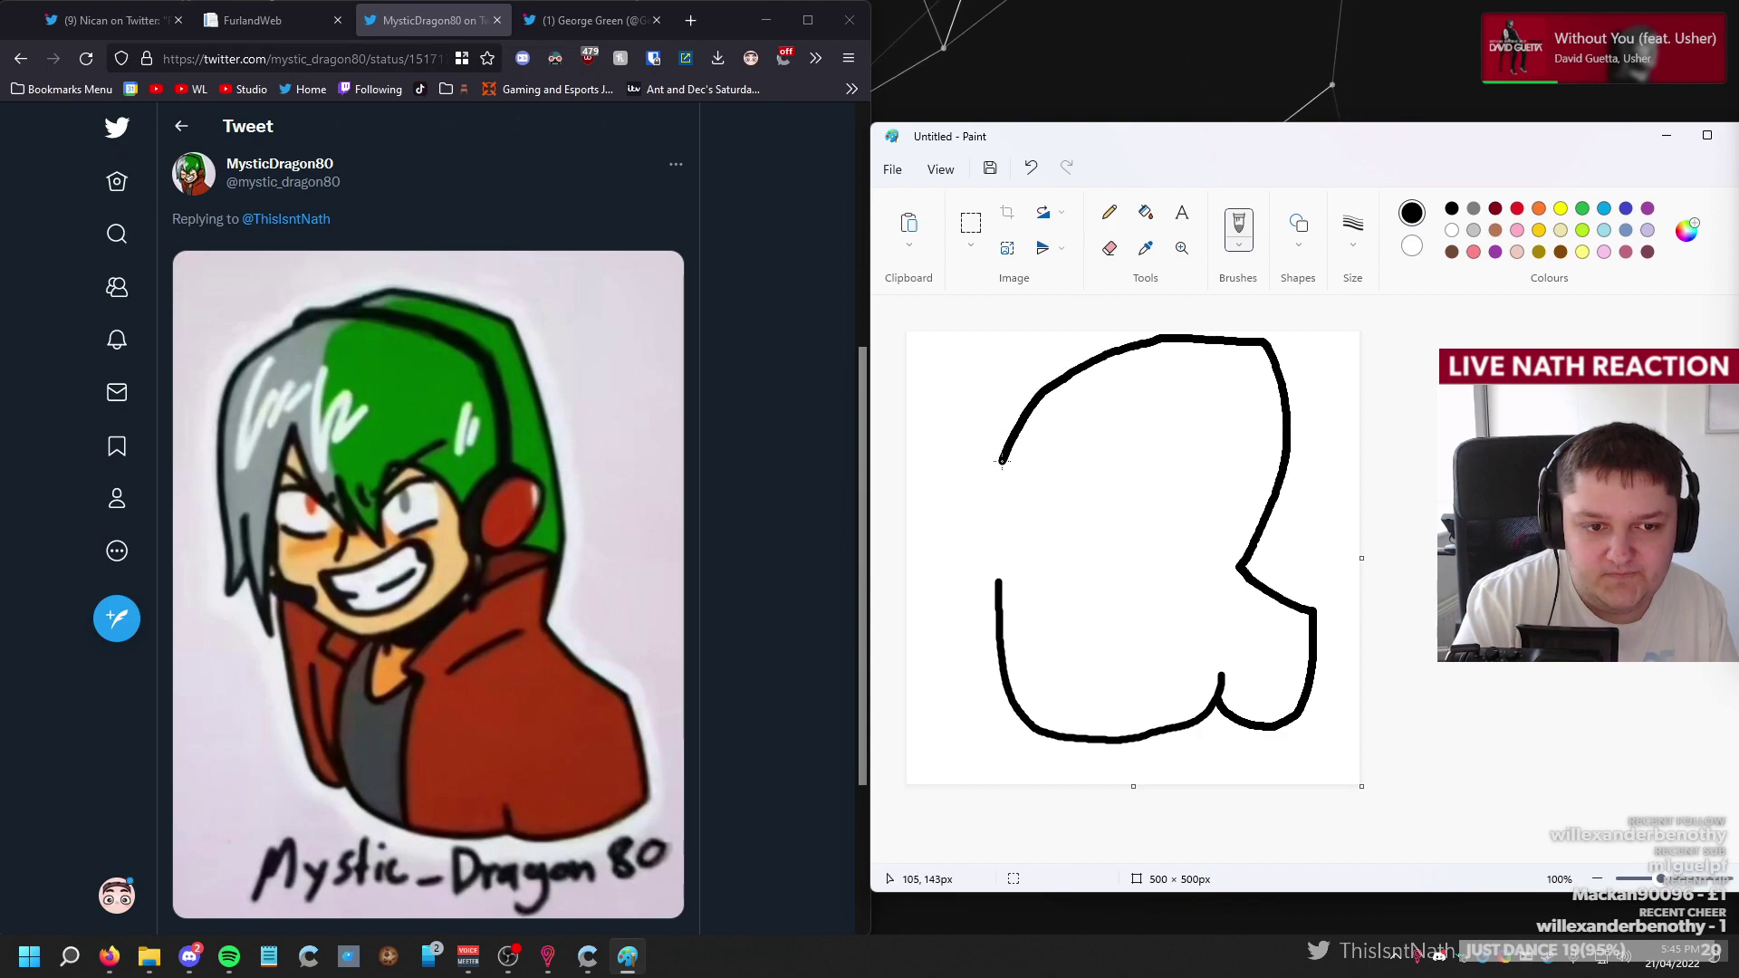
Undo the outline strokes back to the curve forming the jacket's left side and bottom.
key(ctrl+z)
key(ctrl+z)
key(ctrl+z)
key(ctrl+z)
key(ctrl+z)
key(ctrl+z)
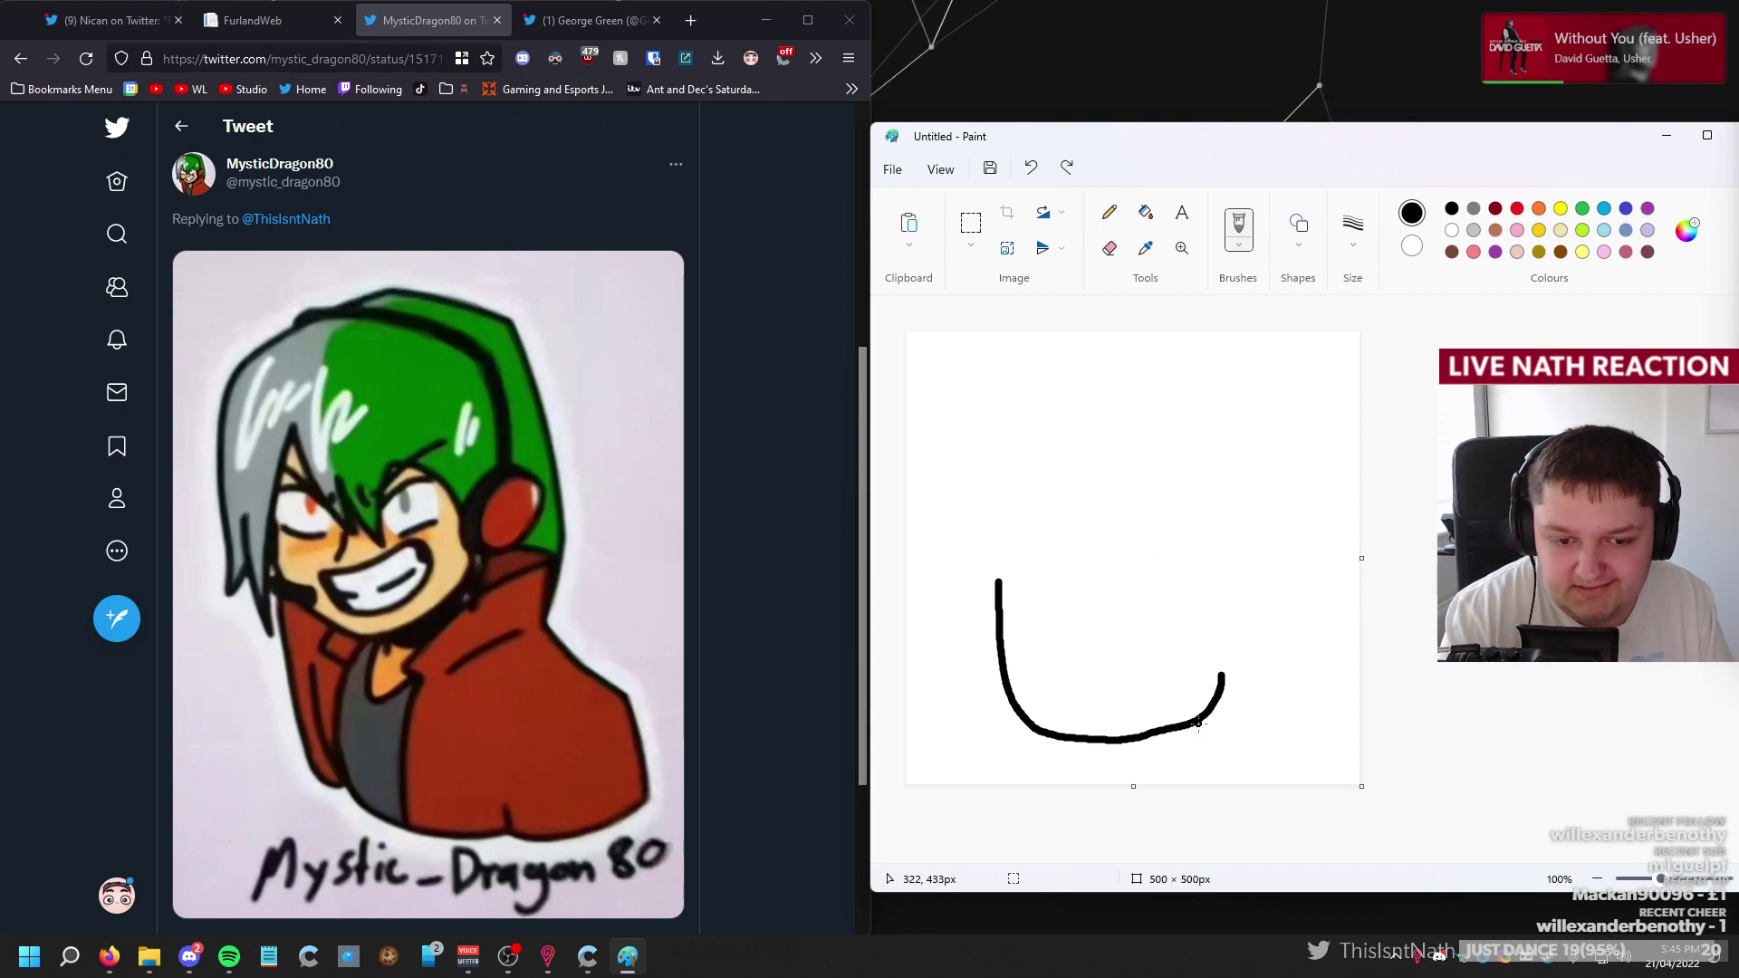
Try twice to redraw the right side of the jacket in black, starting from the end of its bottom curve.
mouse_move(1213, 709)
mouse_down()
mouse_move(1262, 710)
mouse_move(1305, 674)
mouse_move(1310, 574)
mouse_up()
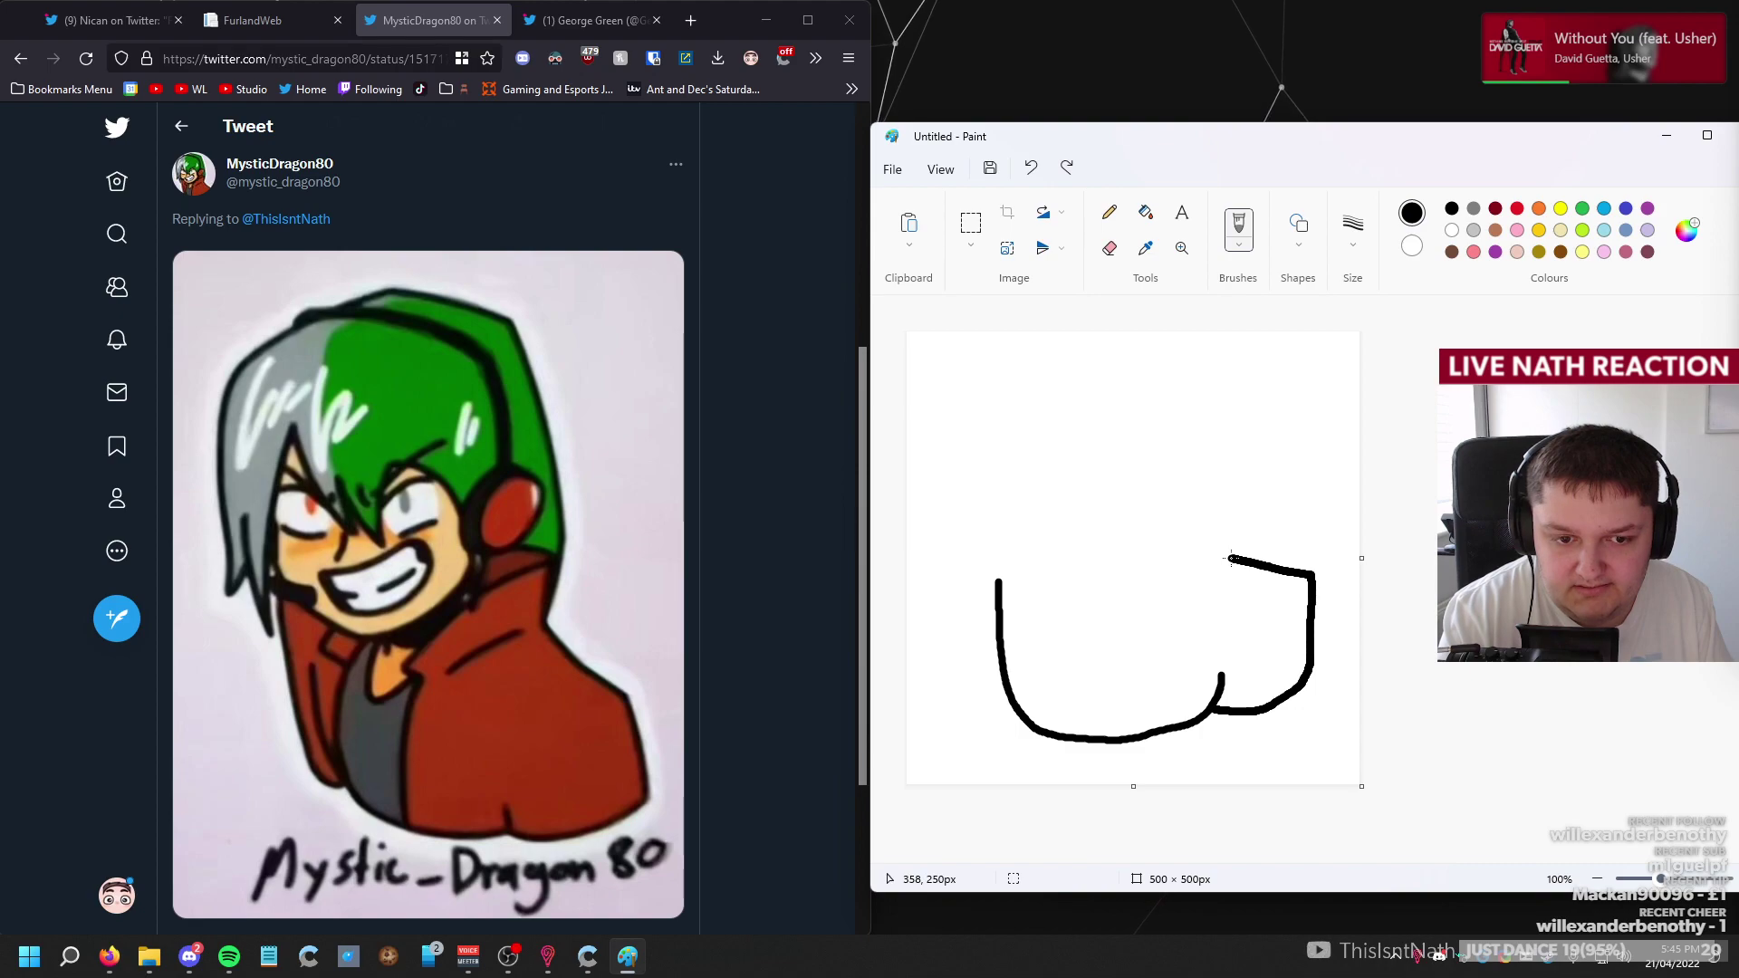
key(ctrl+z)
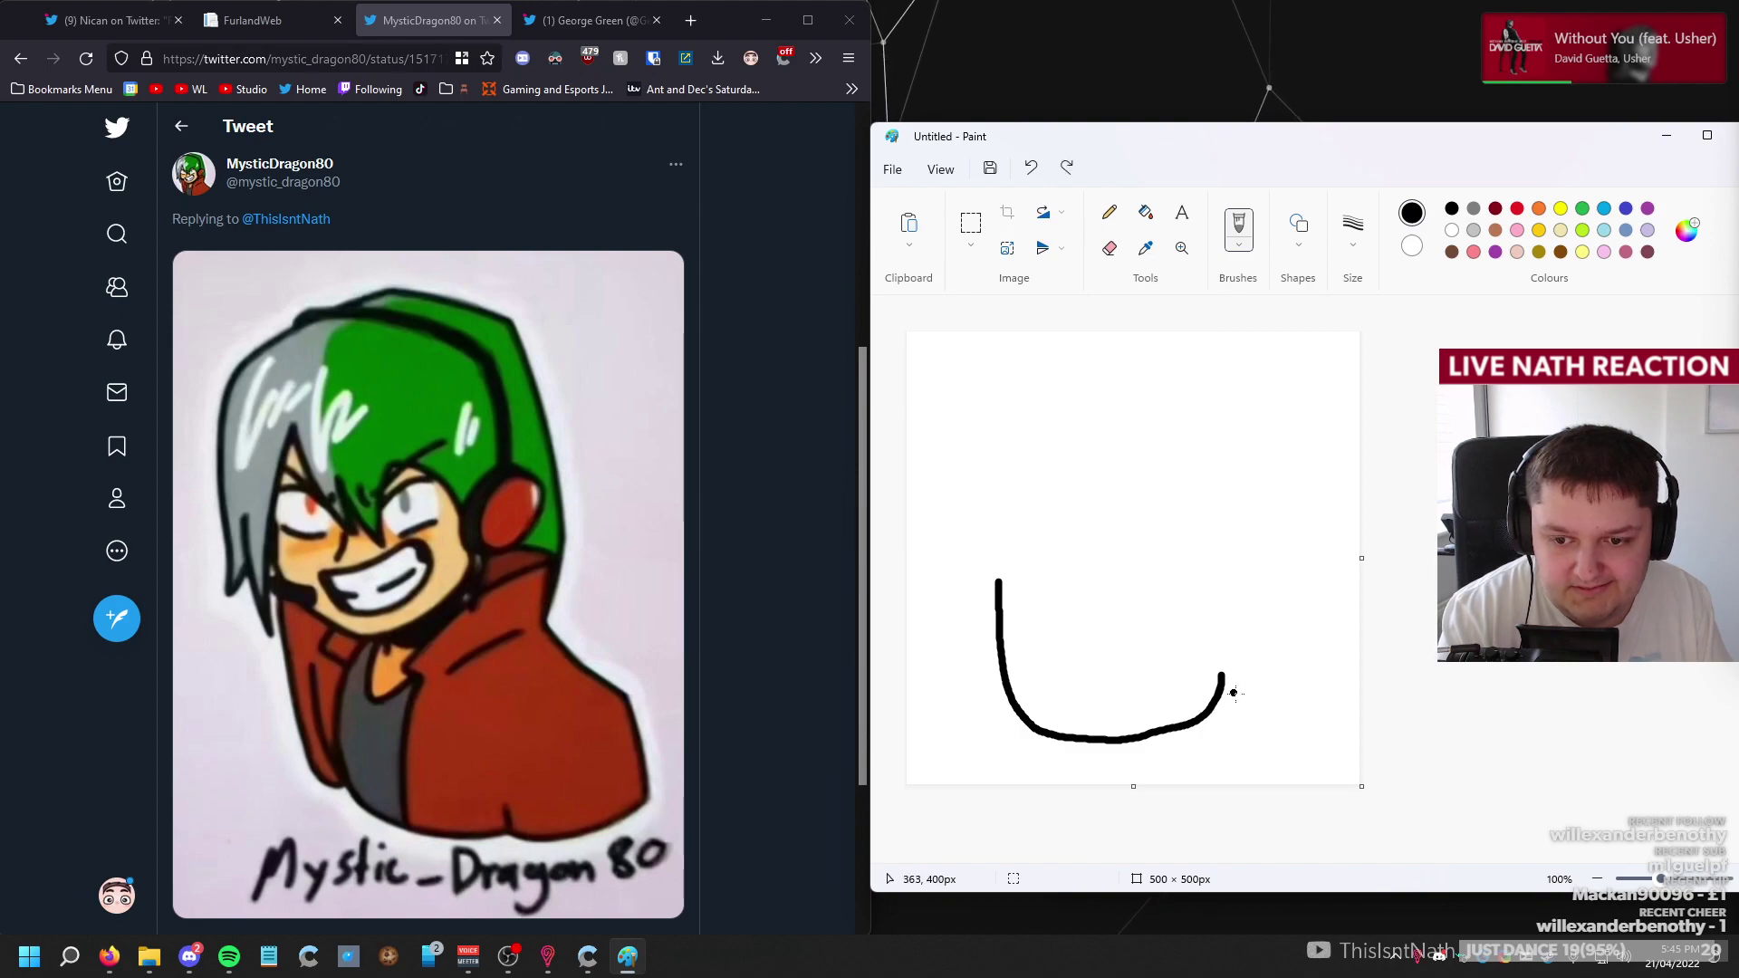
mouse_move(1214, 704)
mouse_down()
mouse_move(1283, 716)
mouse_move(1314, 689)
mouse_move(1287, 509)
mouse_up()
key(ctrl+z)
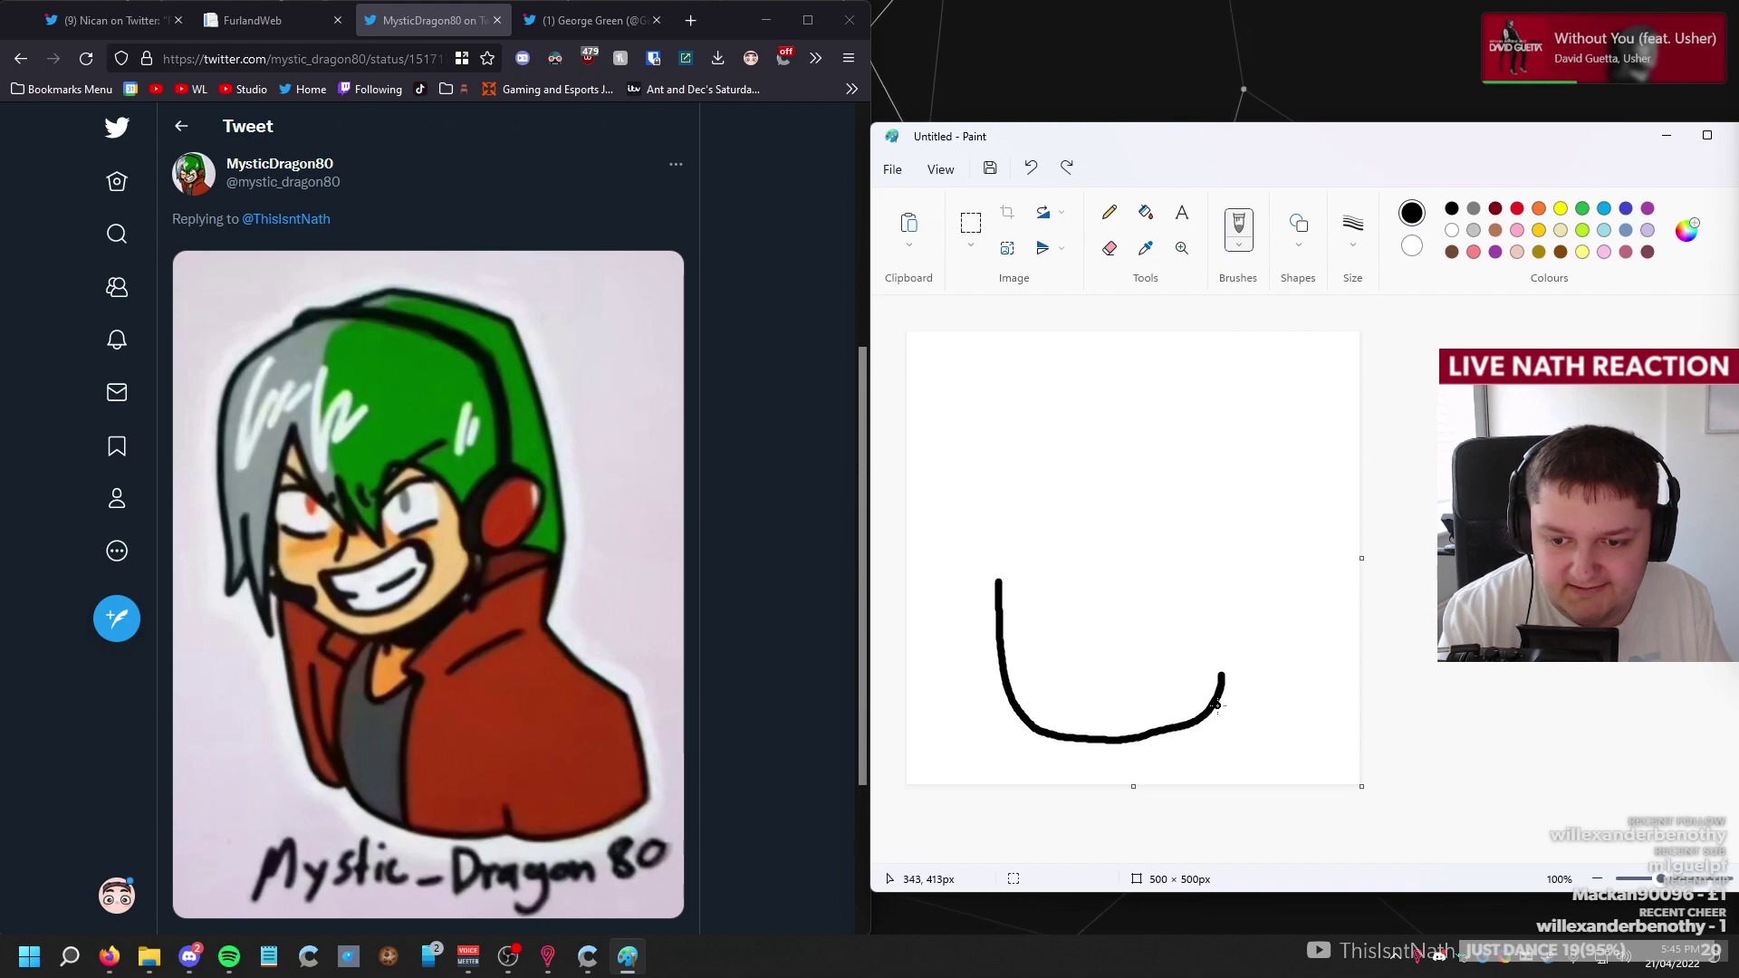
Try twice to draw the jacket's right side and the hood in black from the bottom curve, undoing each attempt.
mouse_move(1217, 705)
mouse_down()
mouse_move(1275, 682)
mouse_move(1310, 637)
mouse_move(1311, 587)
mouse_move(1261, 552)
mouse_move(1258, 454)
mouse_move(1206, 385)
mouse_up()
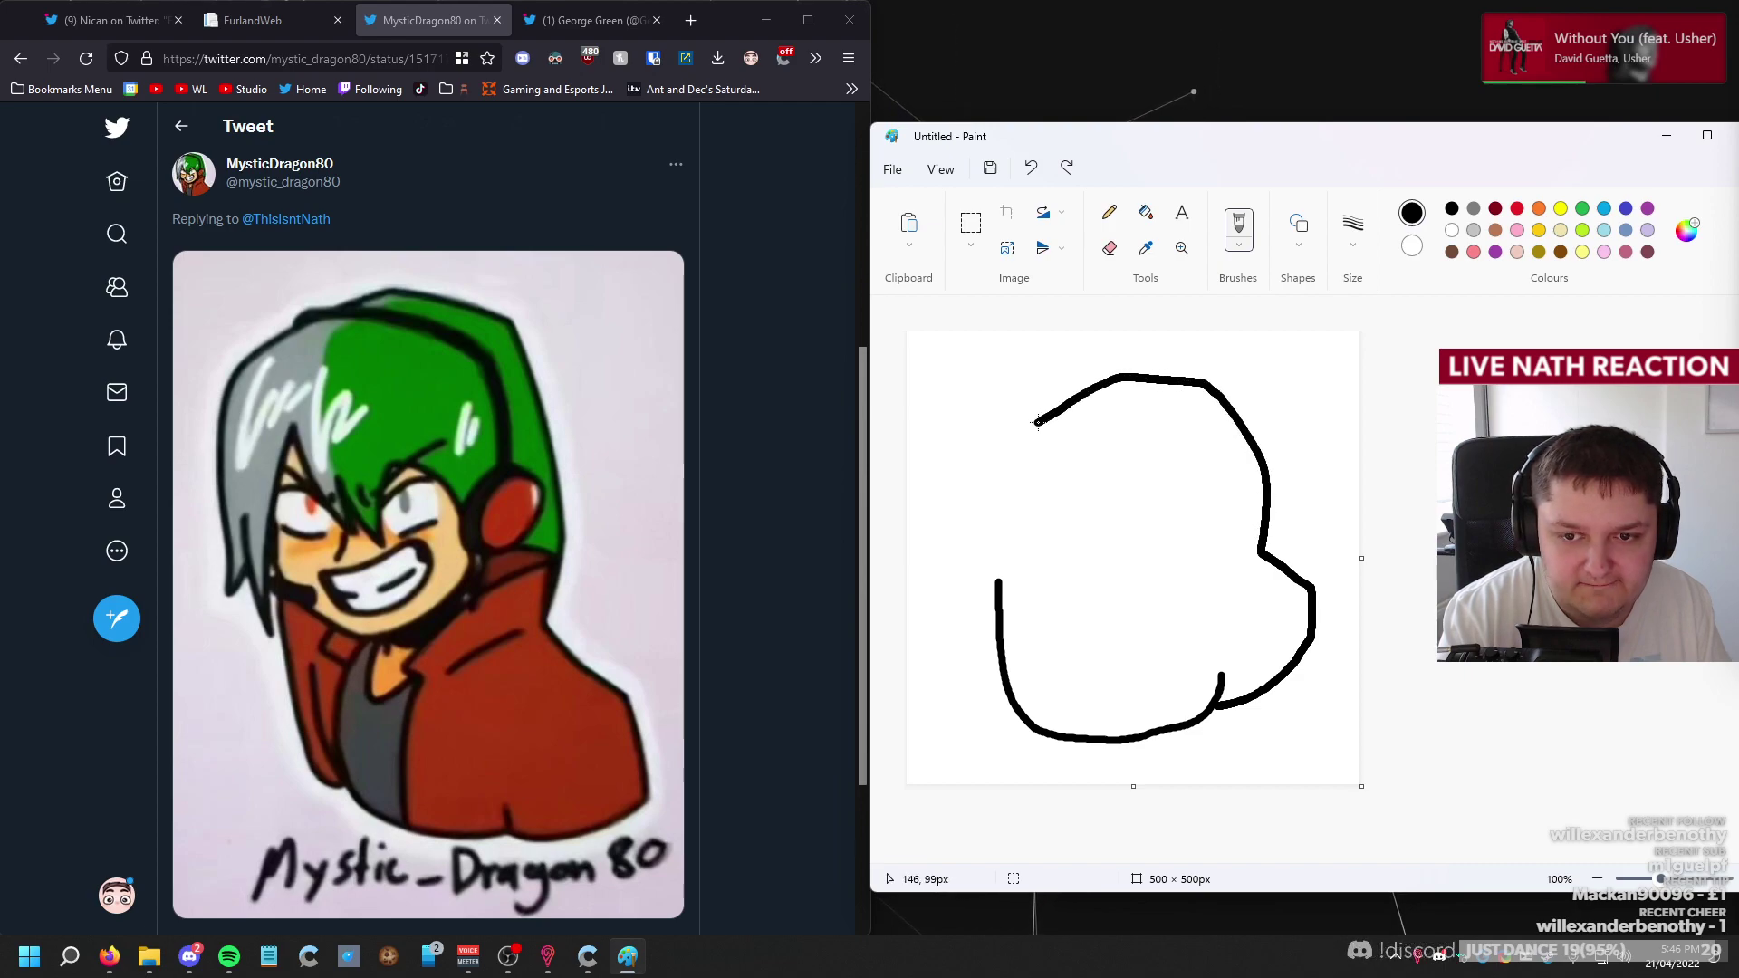
key(ctrl+z)
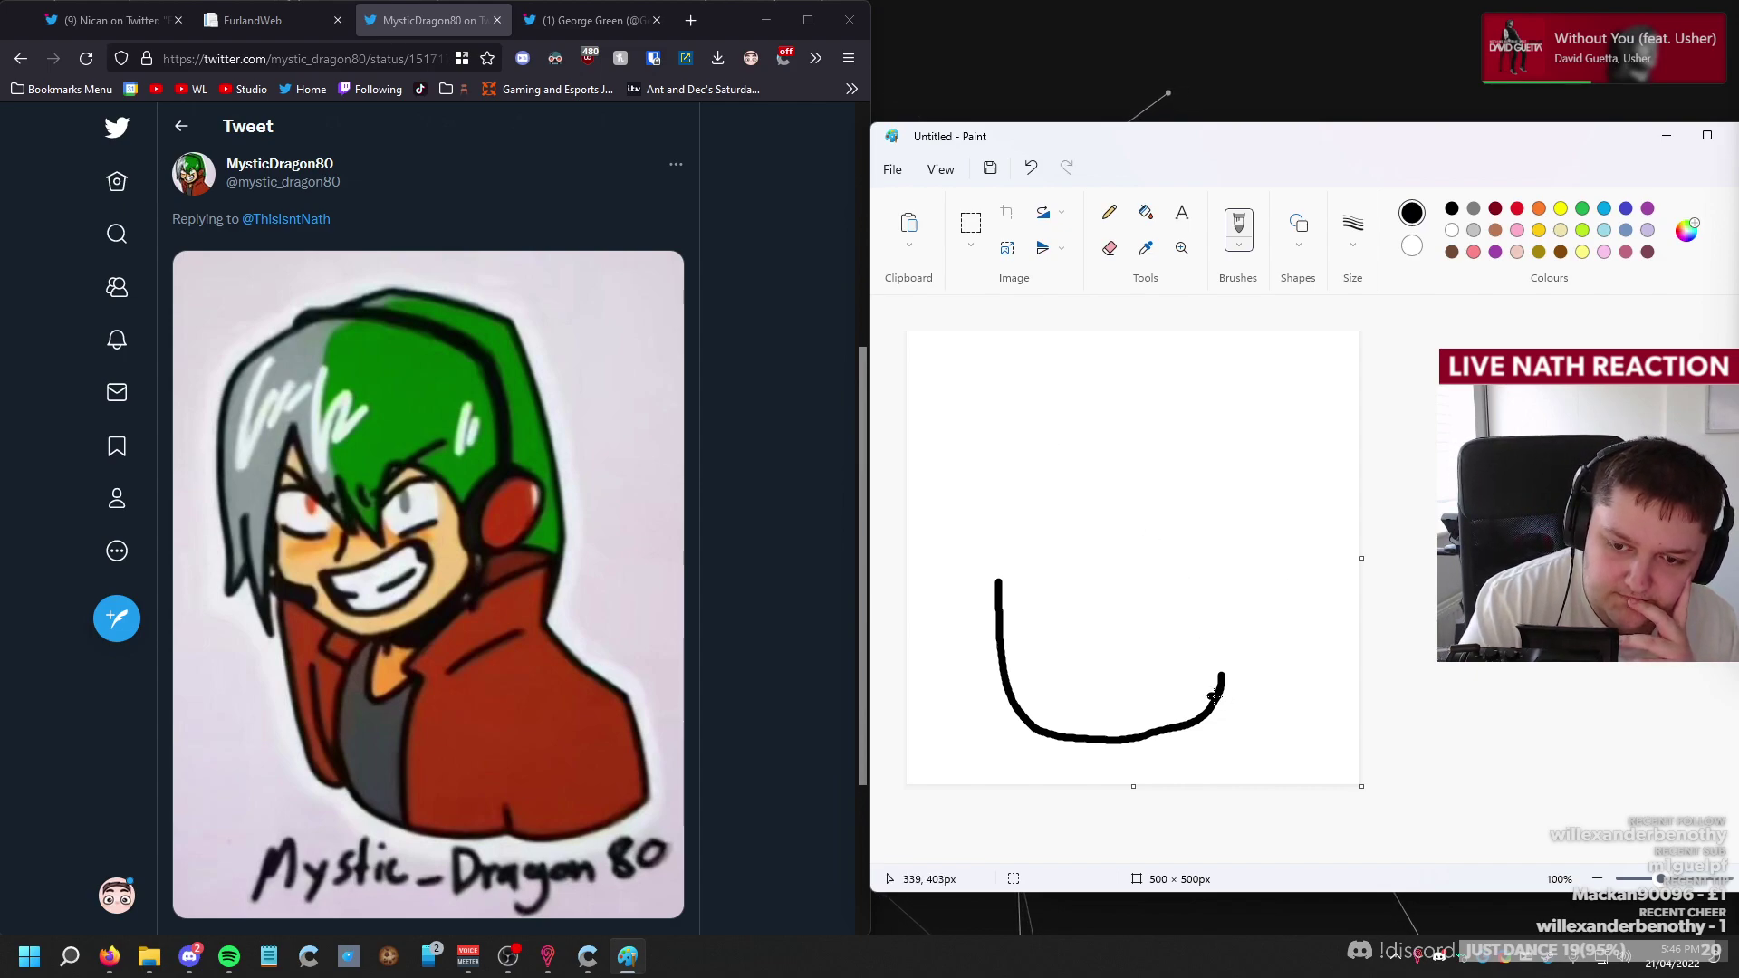
mouse_move(1310, 656)
mouse_down()
mouse_move(1310, 606)
mouse_move(1246, 566)
mouse_move(1256, 499)
mouse_move(1224, 394)
mouse_move(1137, 347)
mouse_move(1049, 379)
mouse_up()
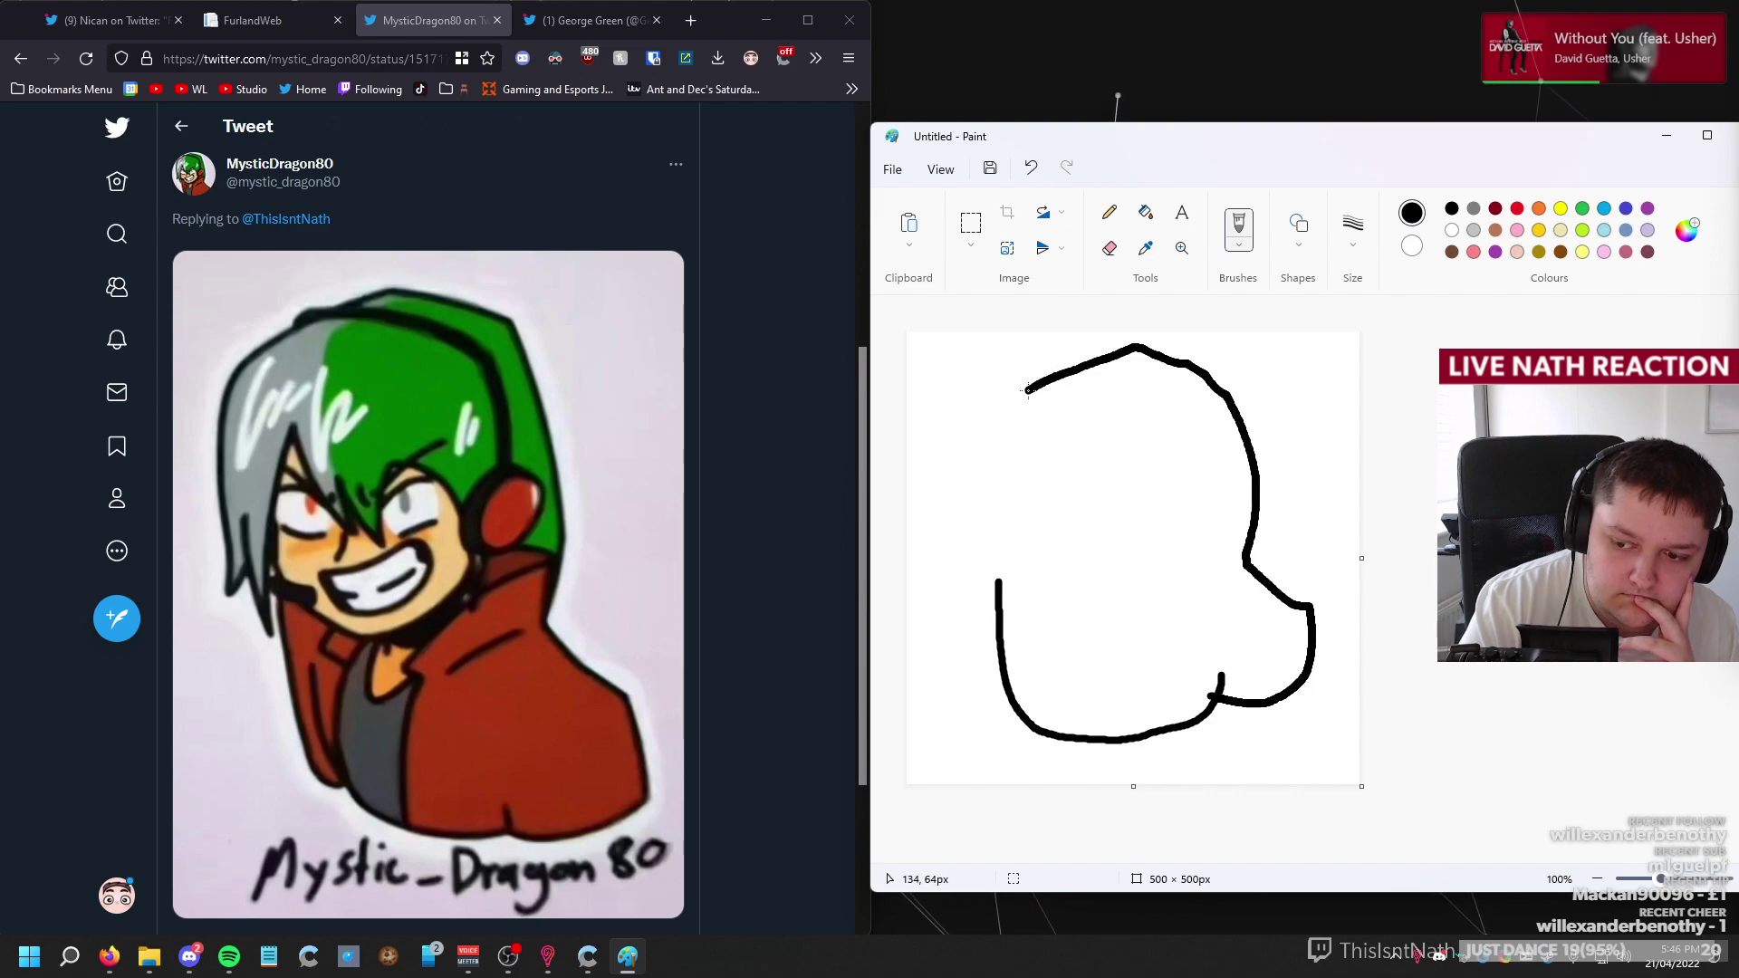
key(ctrl+z)
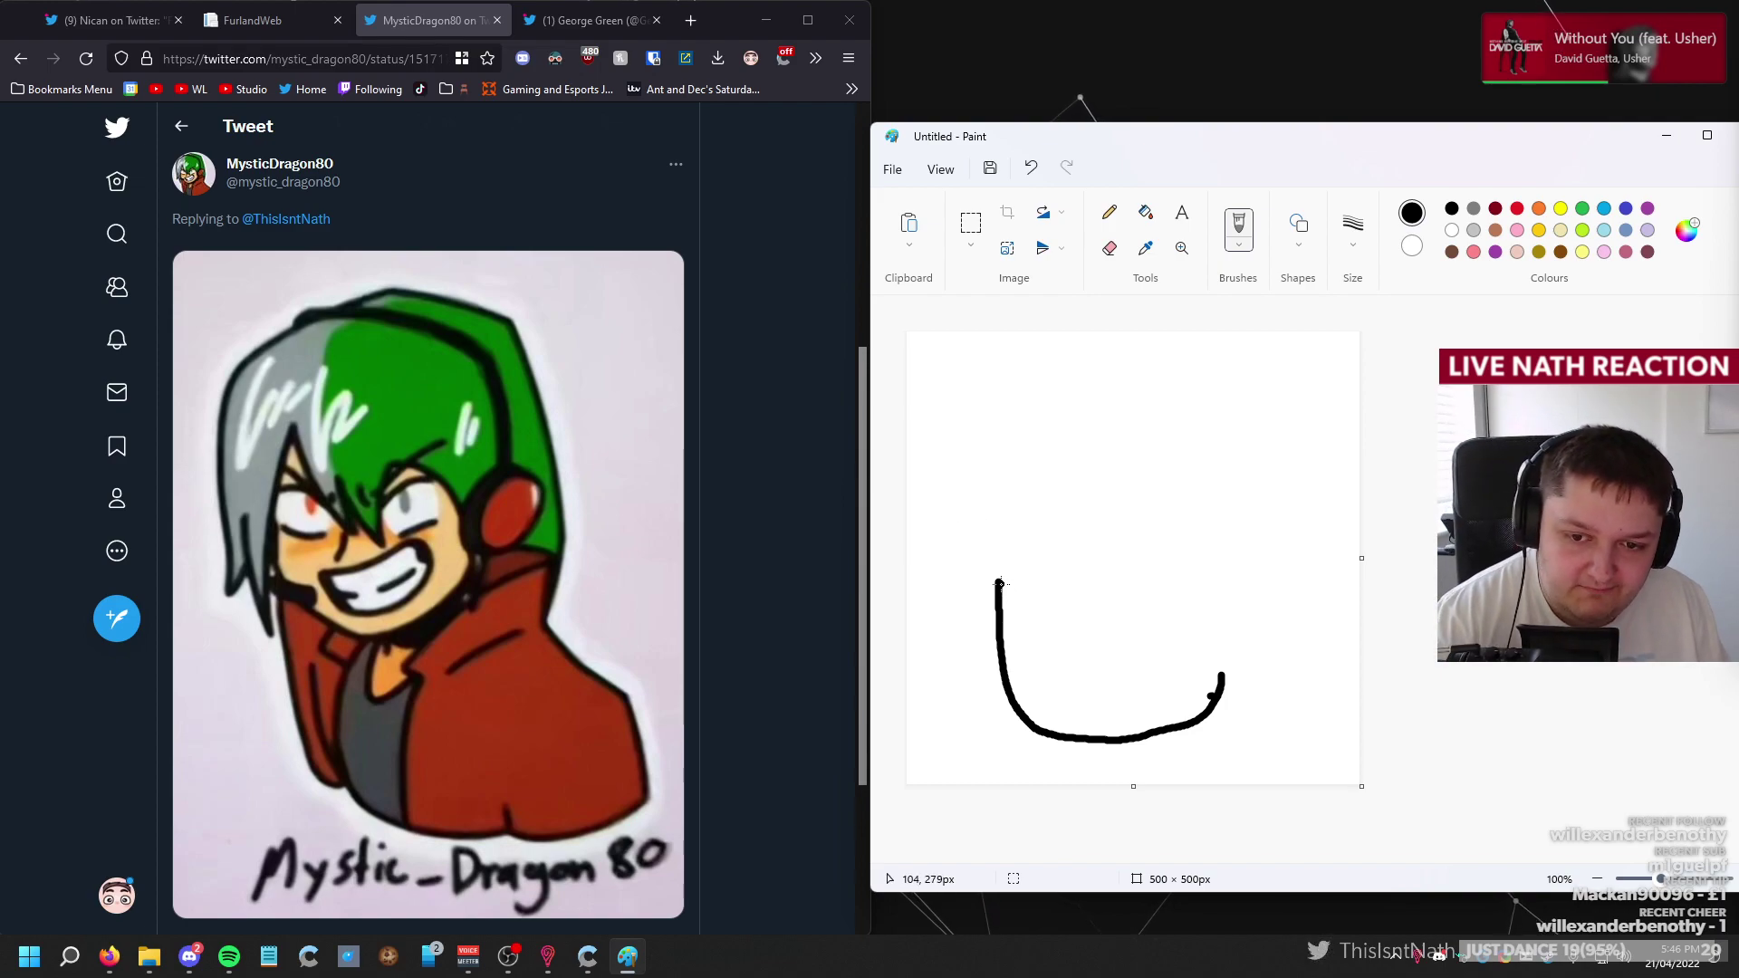
Try outlining the hair and head upward from the jacket's left side, then undo every stroke back to a blank canvas.
mouse_move(999, 584)
mouse_down()
mouse_move(997, 559)
mouse_move(969, 632)
mouse_move(955, 569)
mouse_move(942, 611)
mouse_move(932, 422)
mouse_move(951, 373)
mouse_move(1099, 352)
mouse_move(1205, 426)
mouse_up()
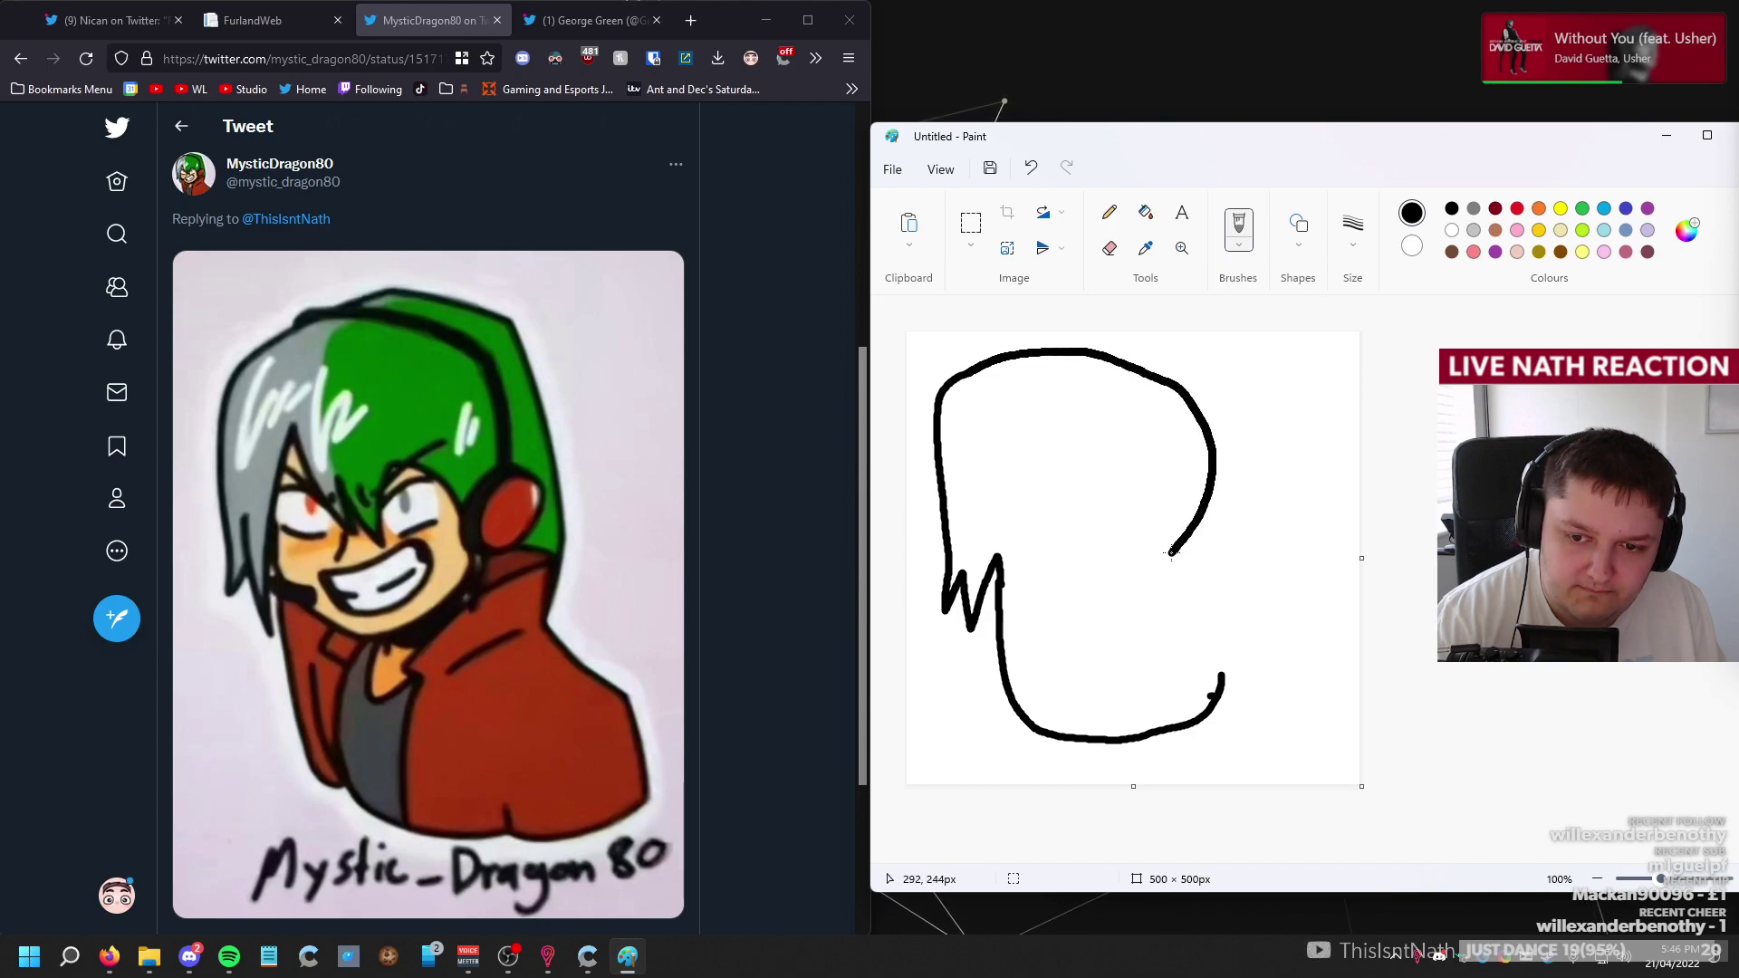
drag(1139, 597, 1252, 657)
key(ctrl+z)
key(ctrl+z)
key(ctrl+z)
key(ctrl+z)
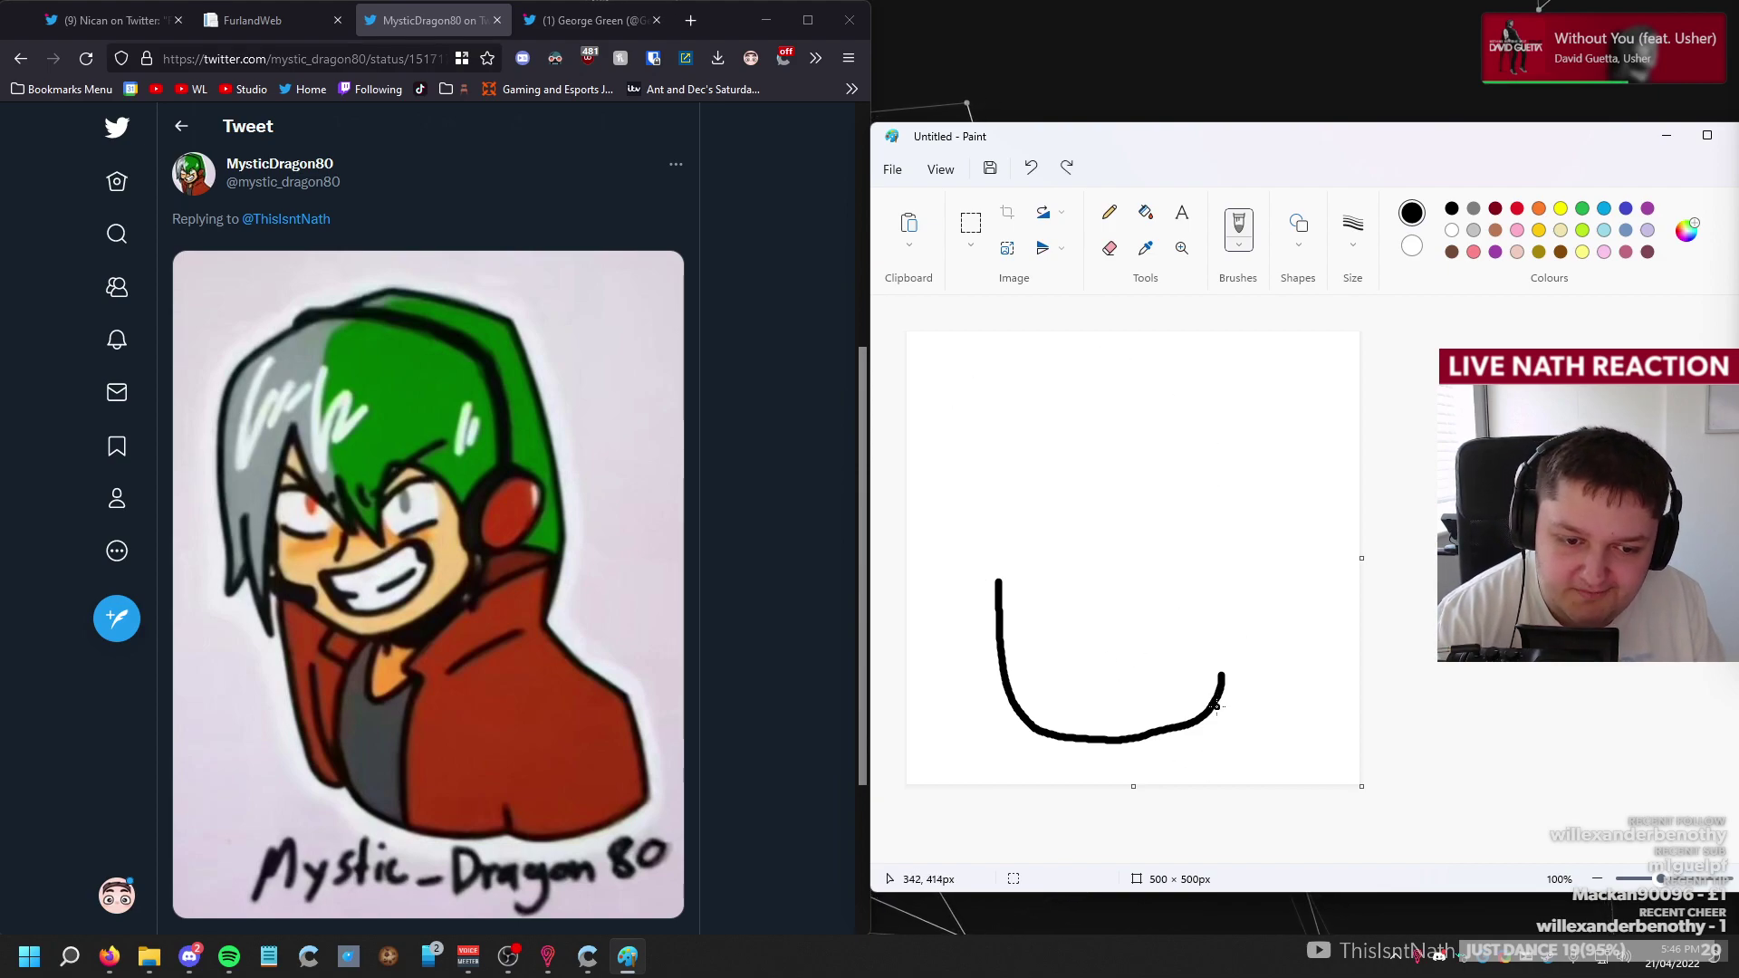
key(ctrl+z)
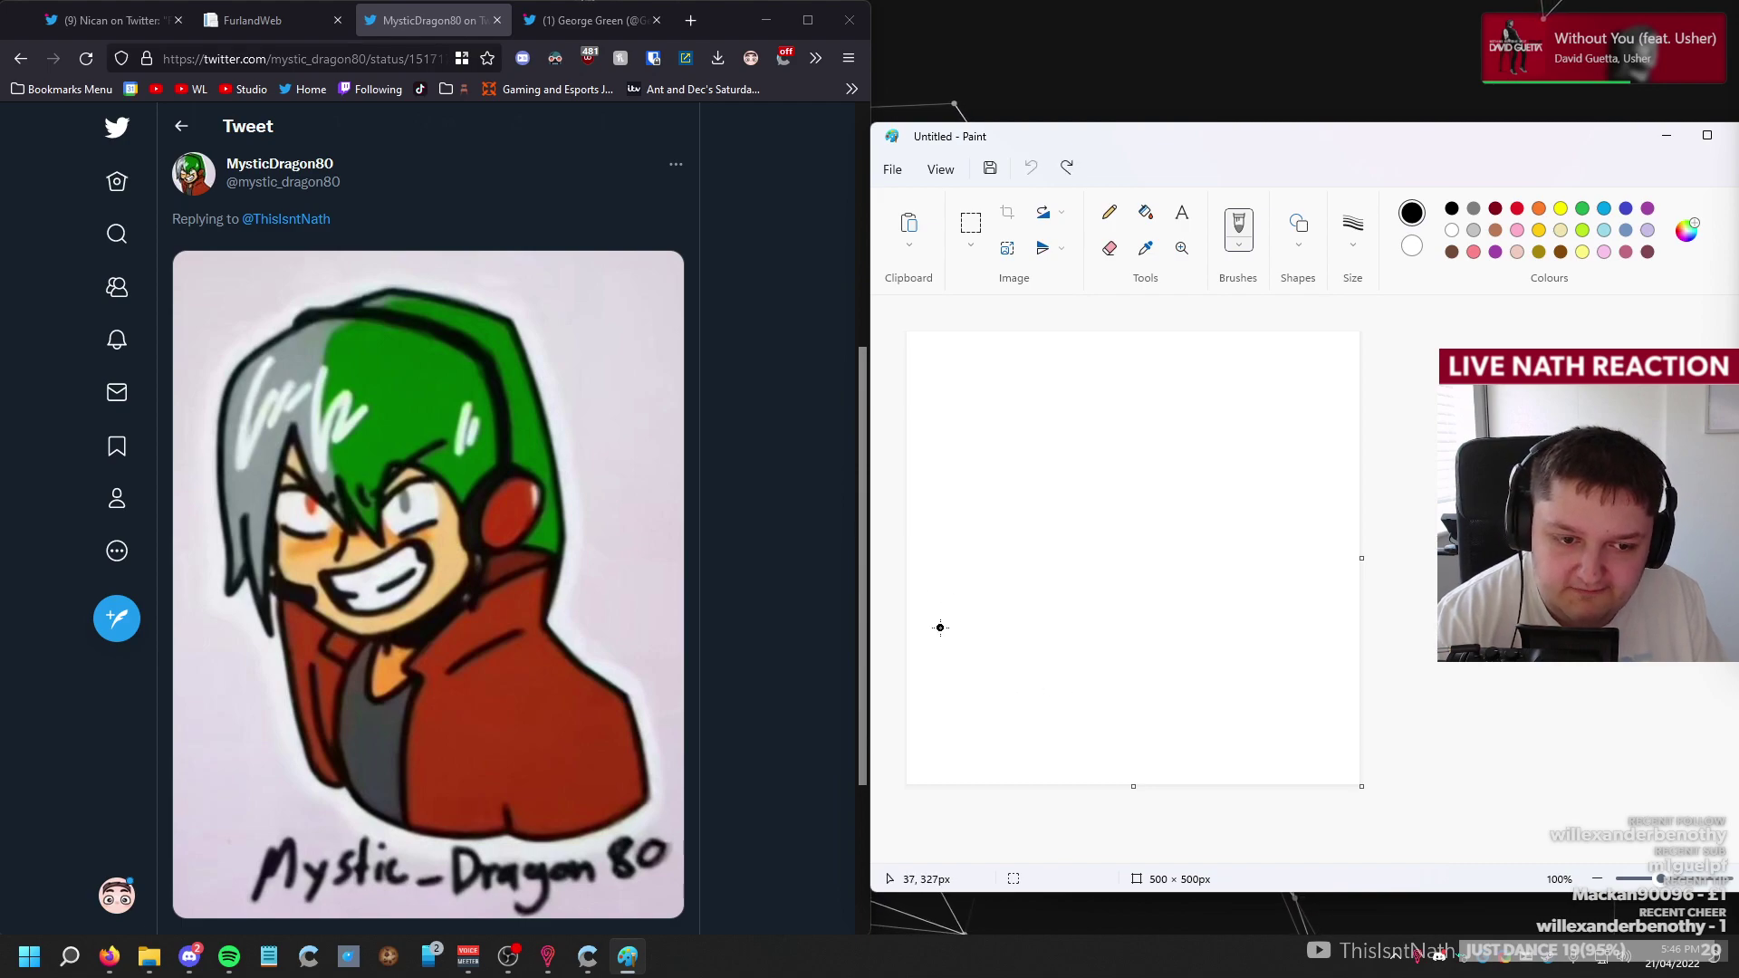
Draw the left sleeve as two black lines and the jacket's bottom edge, undoing and redrawing the sleeve's inner line.
mouse_move(940, 571)
mouse_down()
mouse_move(979, 725)
mouse_move(1016, 732)
mouse_up()
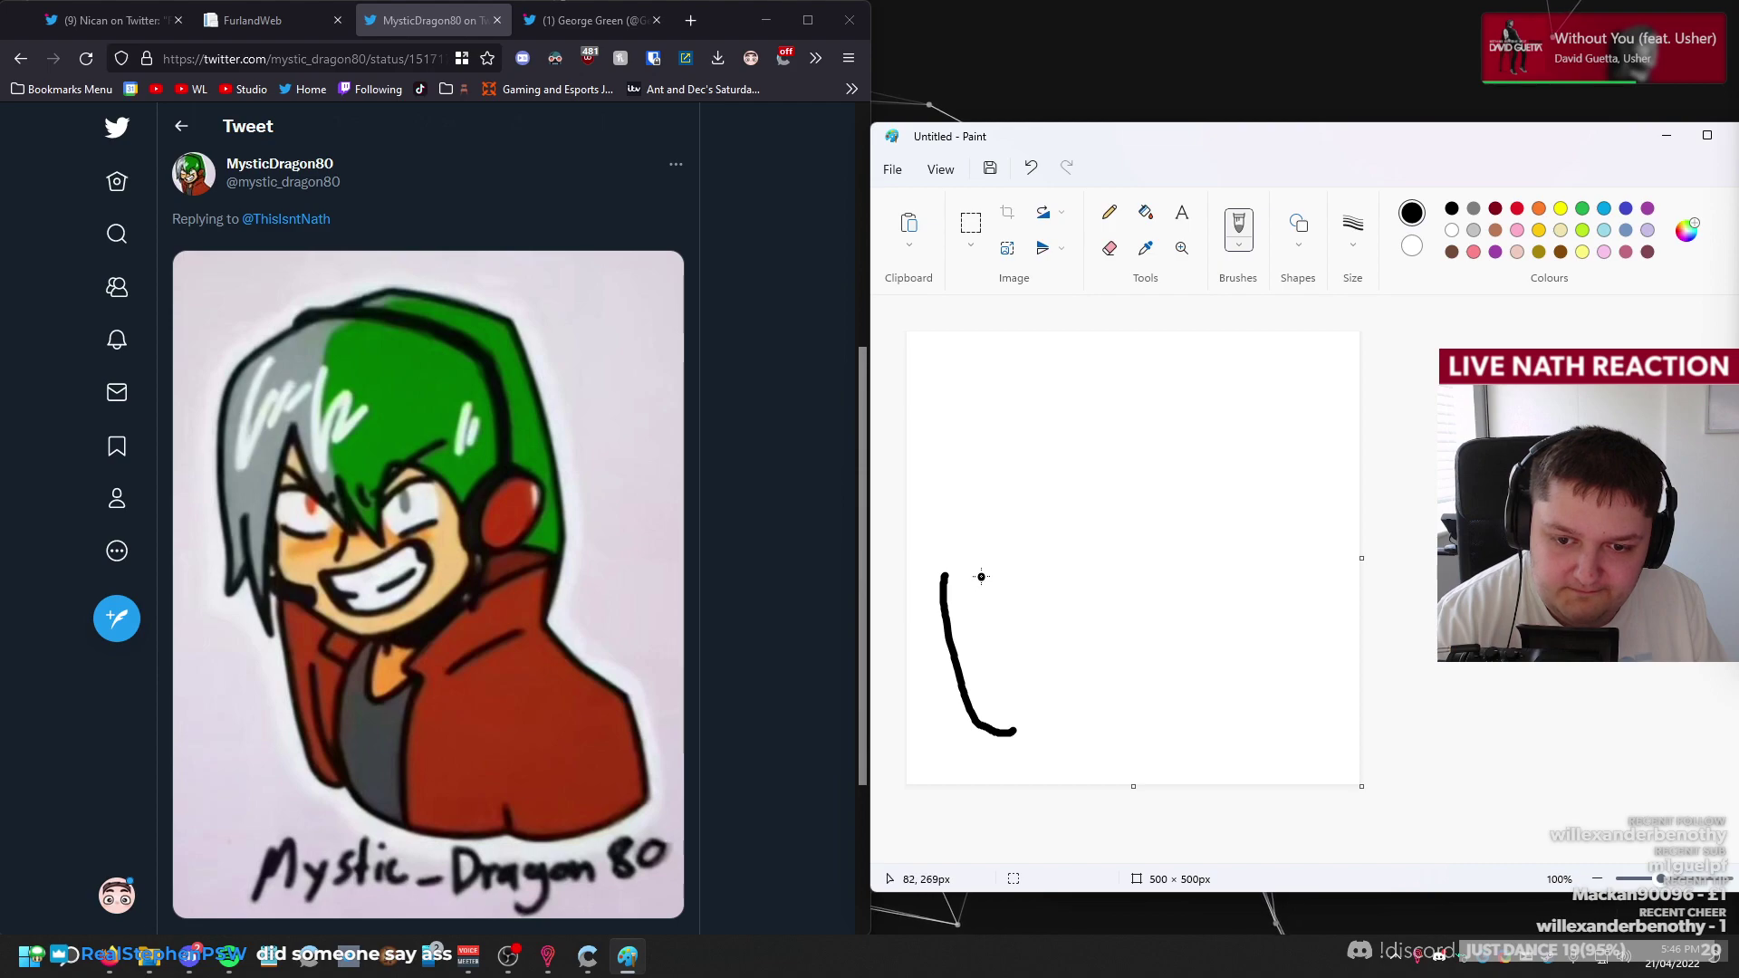
drag(981, 577, 1001, 679)
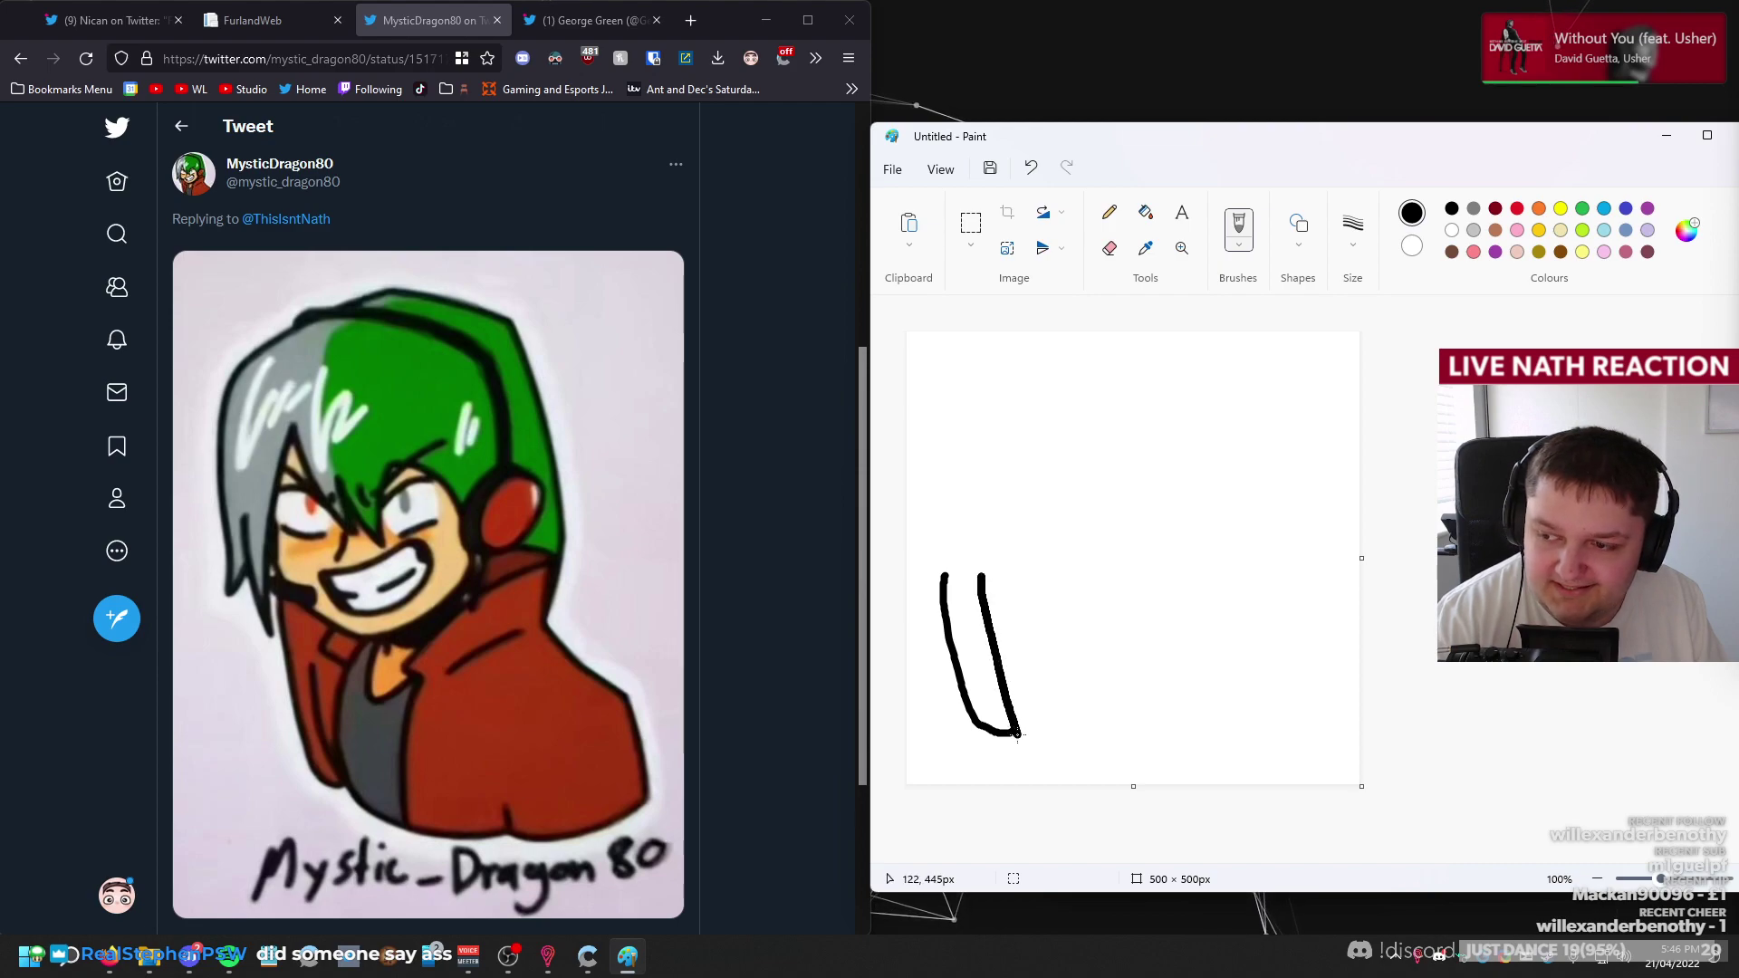
drag(1031, 737, 1152, 733)
key(ctrl+z)
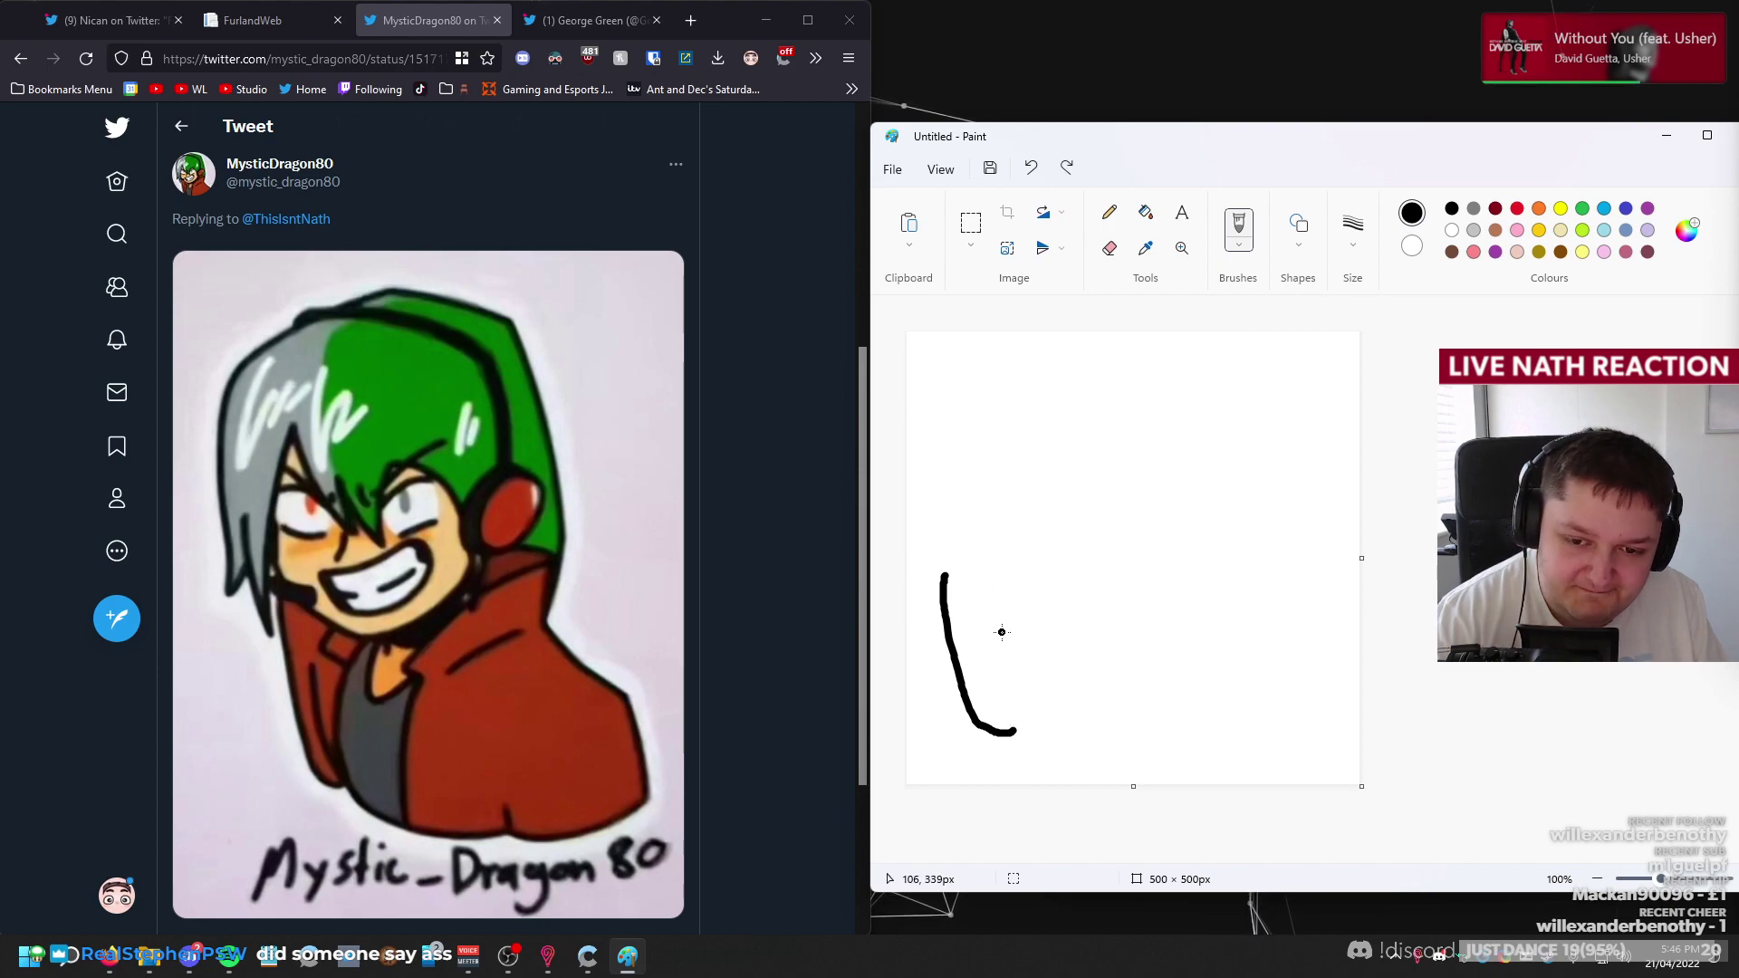
mouse_move(973, 579)
mouse_down()
mouse_move(997, 688)
mouse_move(1053, 738)
mouse_move(1177, 721)
mouse_move(1212, 669)
mouse_up()
key(ctrl+z)
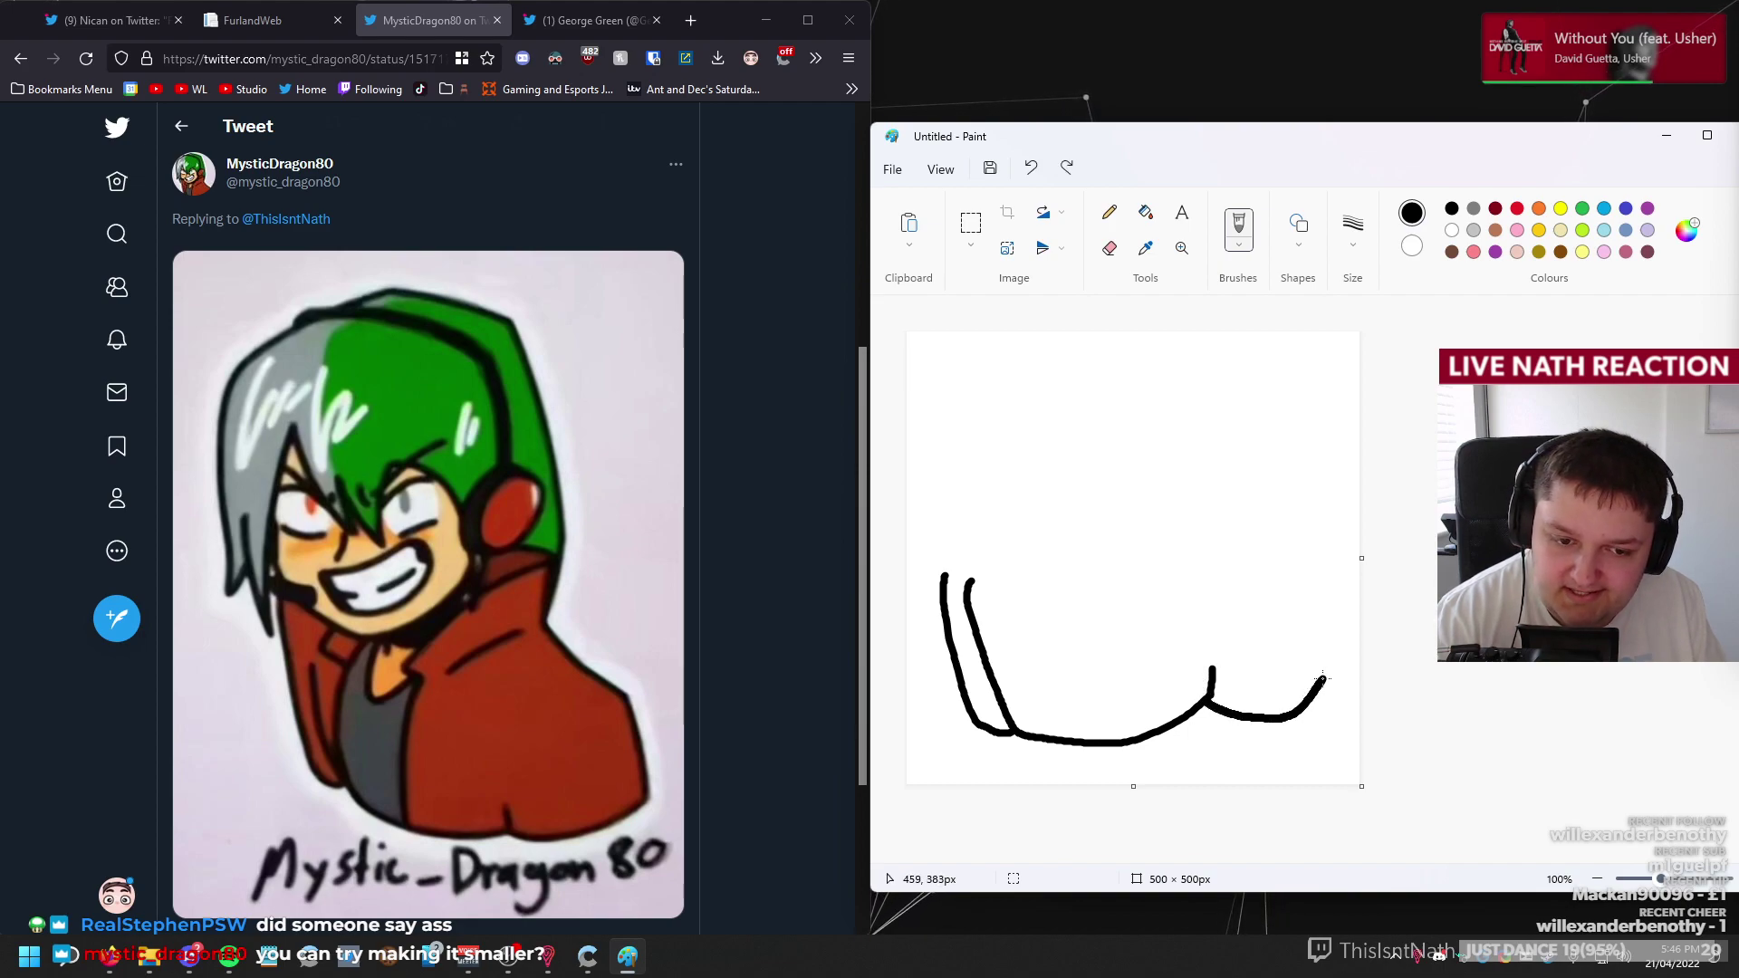
Try extending the outline up the jacket's right side to the hood, then undo everything back to a blank canvas.
drag(1334, 626, 1335, 592)
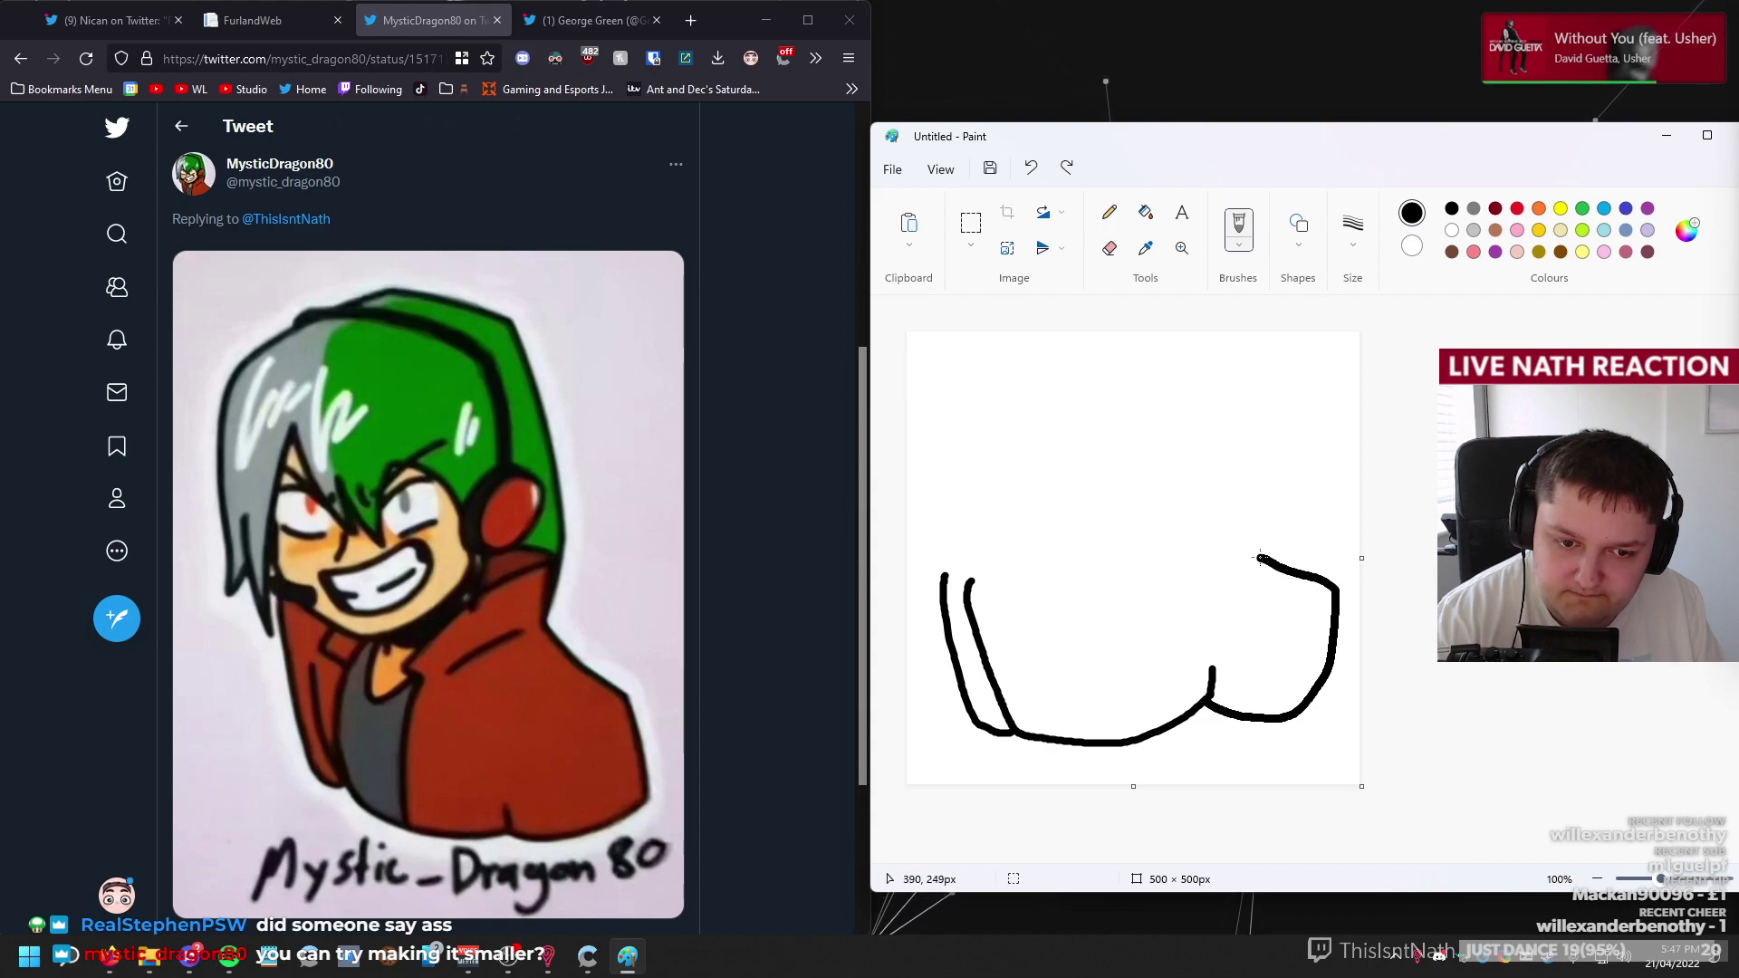
mouse_move(1260, 558)
mouse_down()
mouse_move(1280, 444)
mouse_move(1210, 356)
mouse_up()
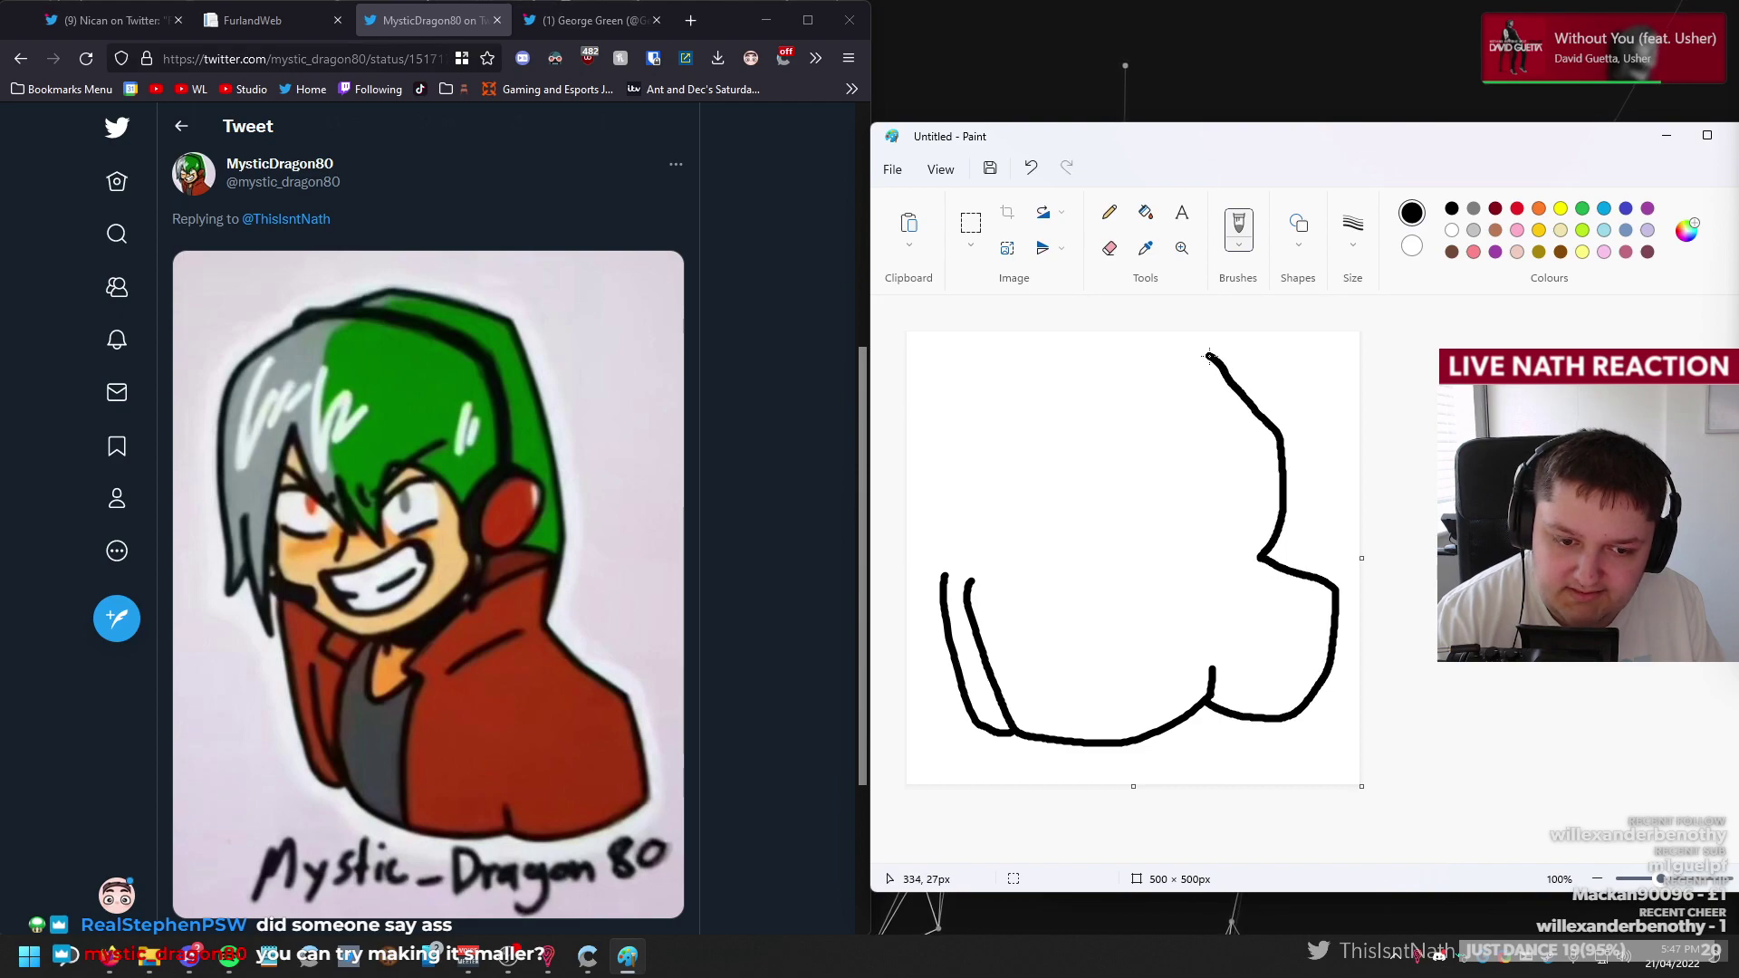
key(ctrl+z)
key(ctrl+z)
key(ctrl+z)
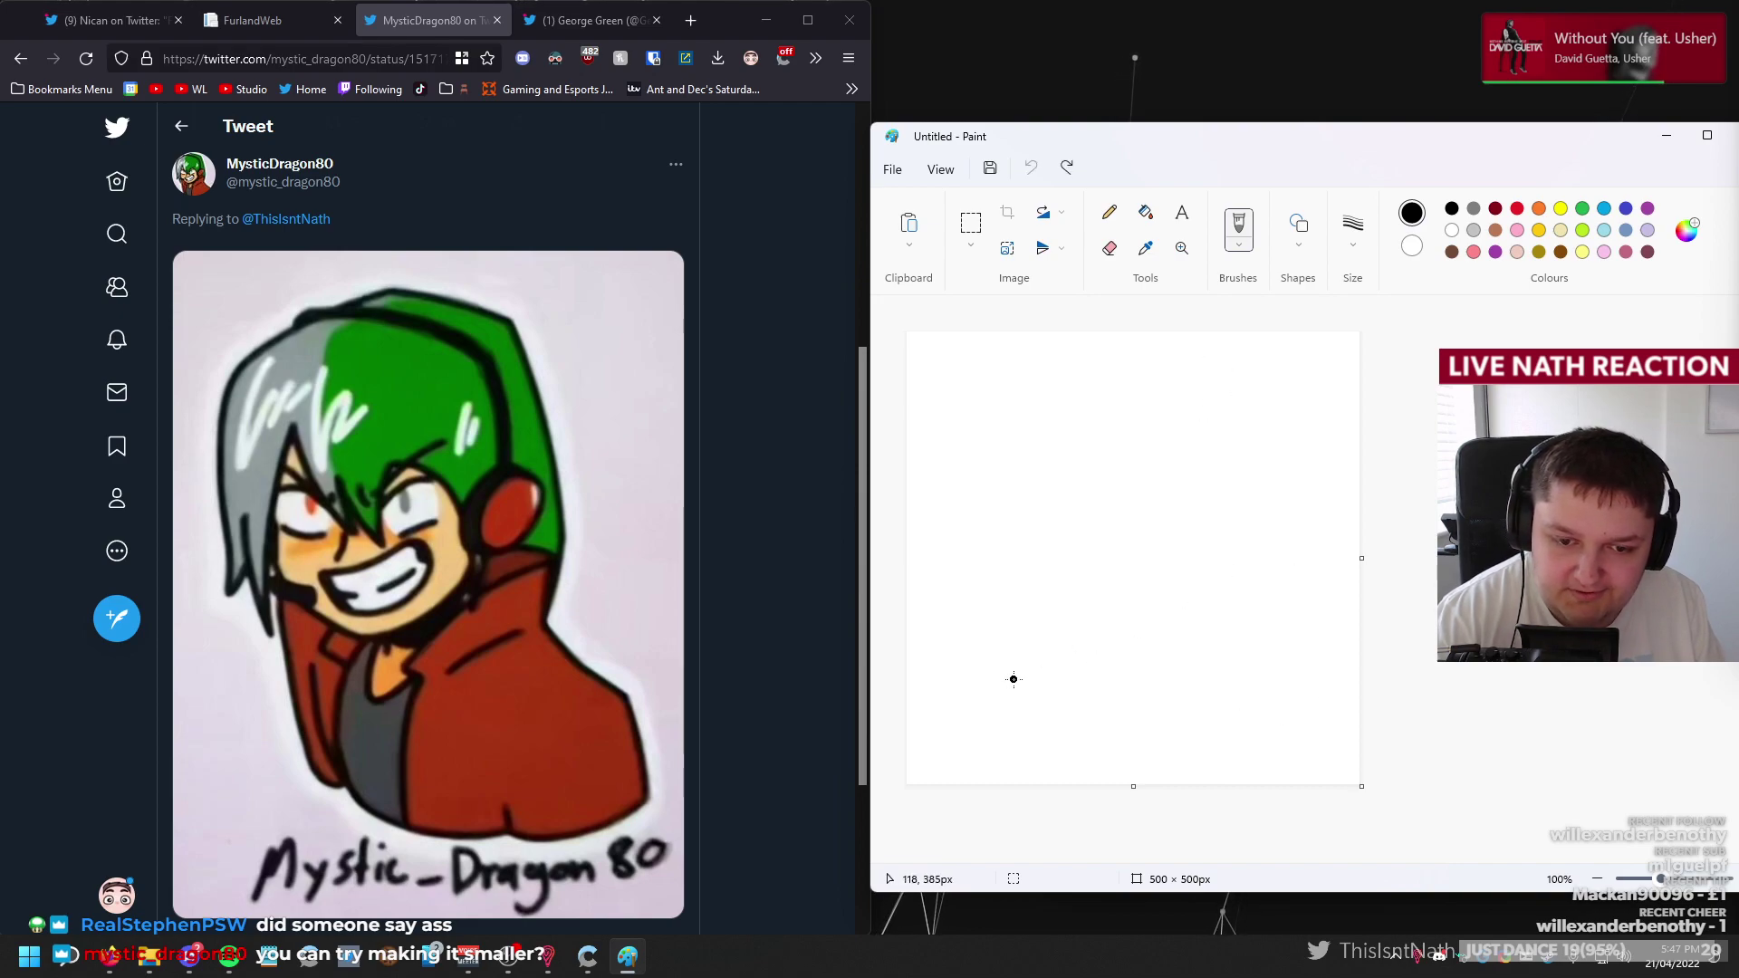
Open the reference picture from the tweet in its own browser tab and zoom it to 70%.
click(455, 337)
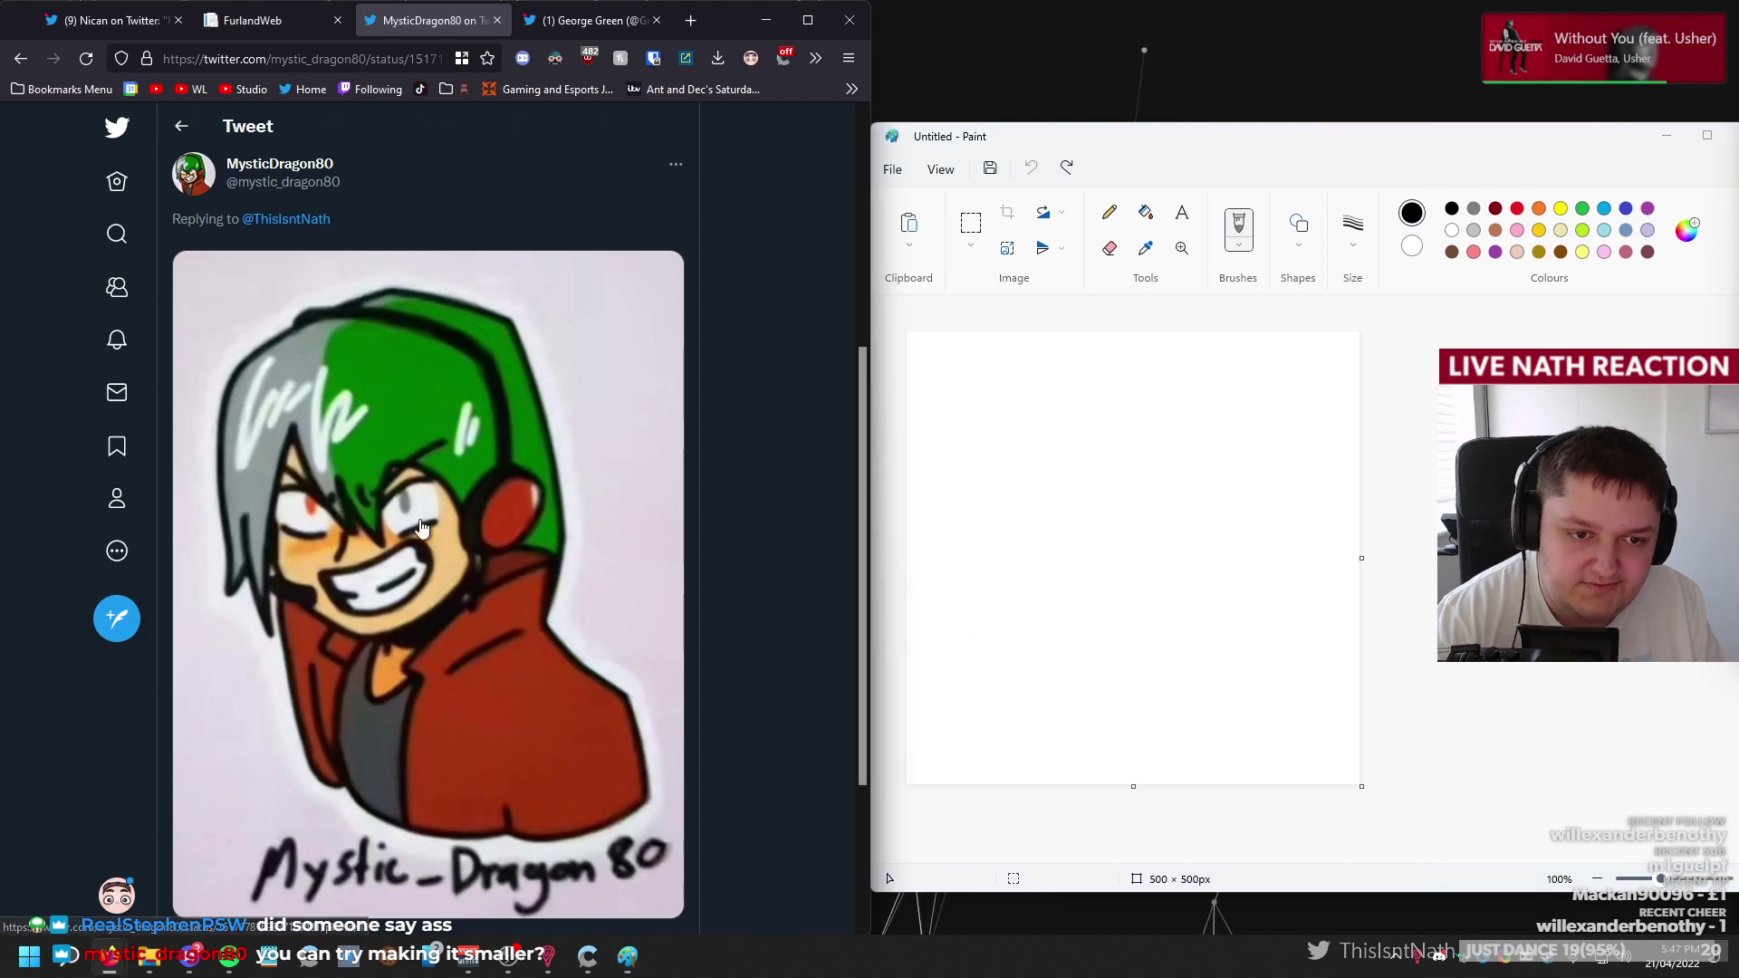
right_click(455, 337)
click(507, 389)
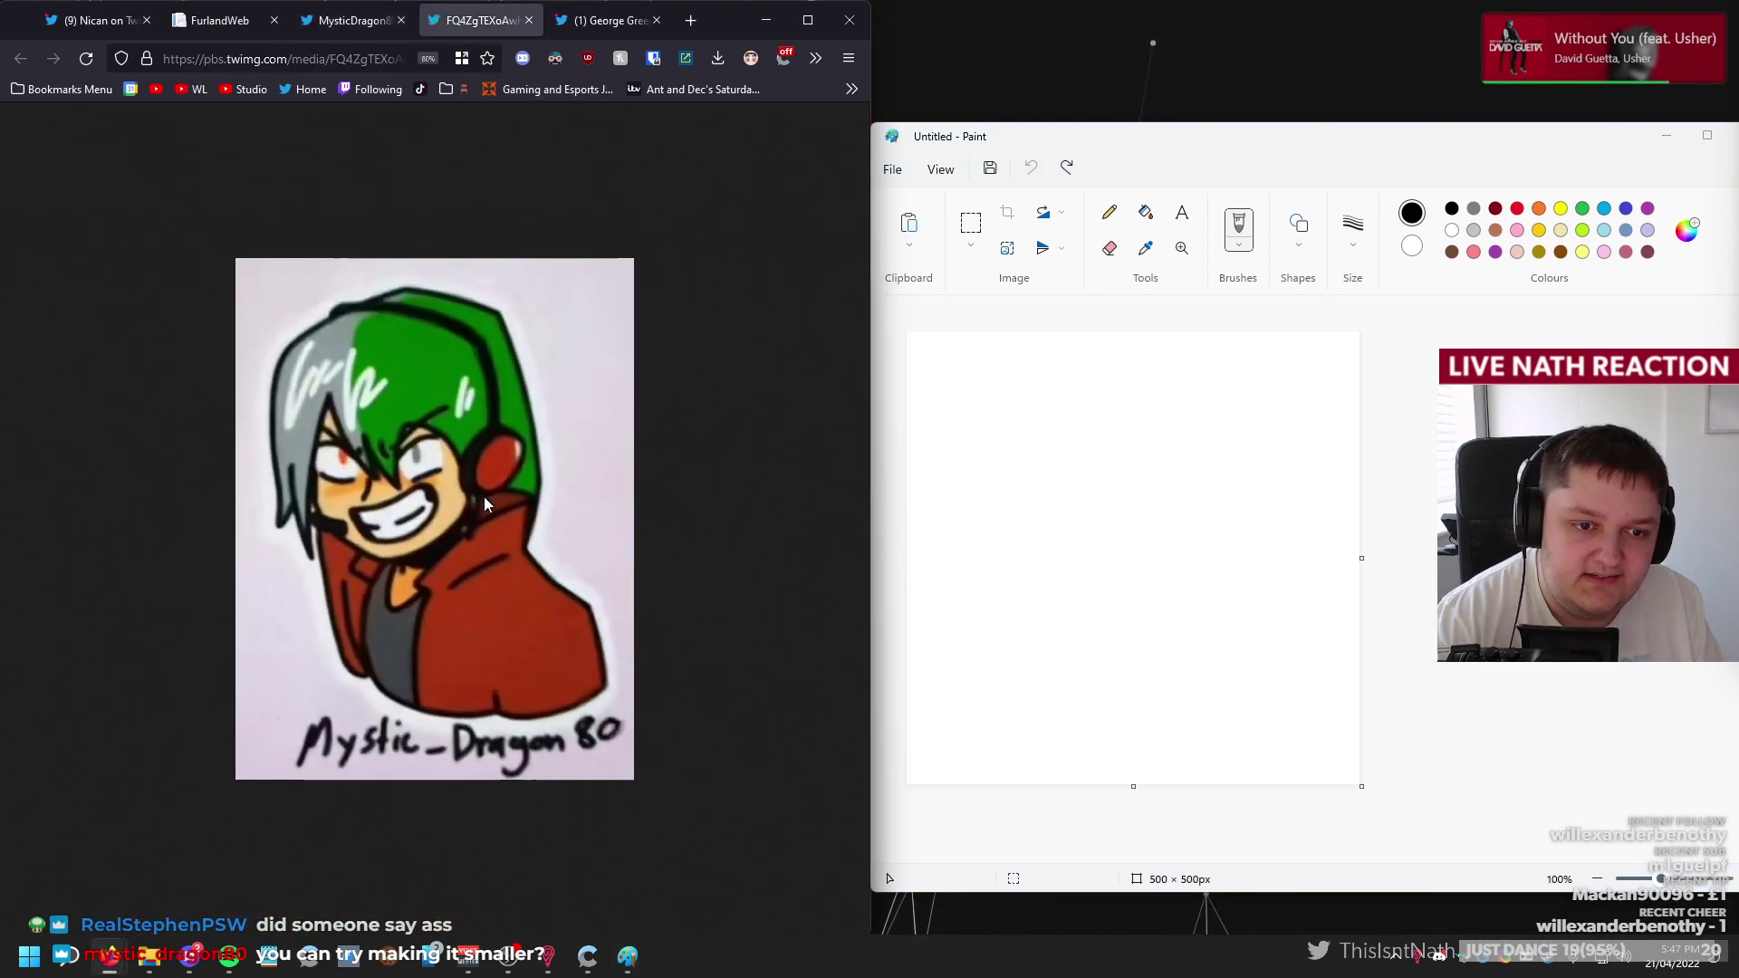
scroll(484, 496, up, 2)
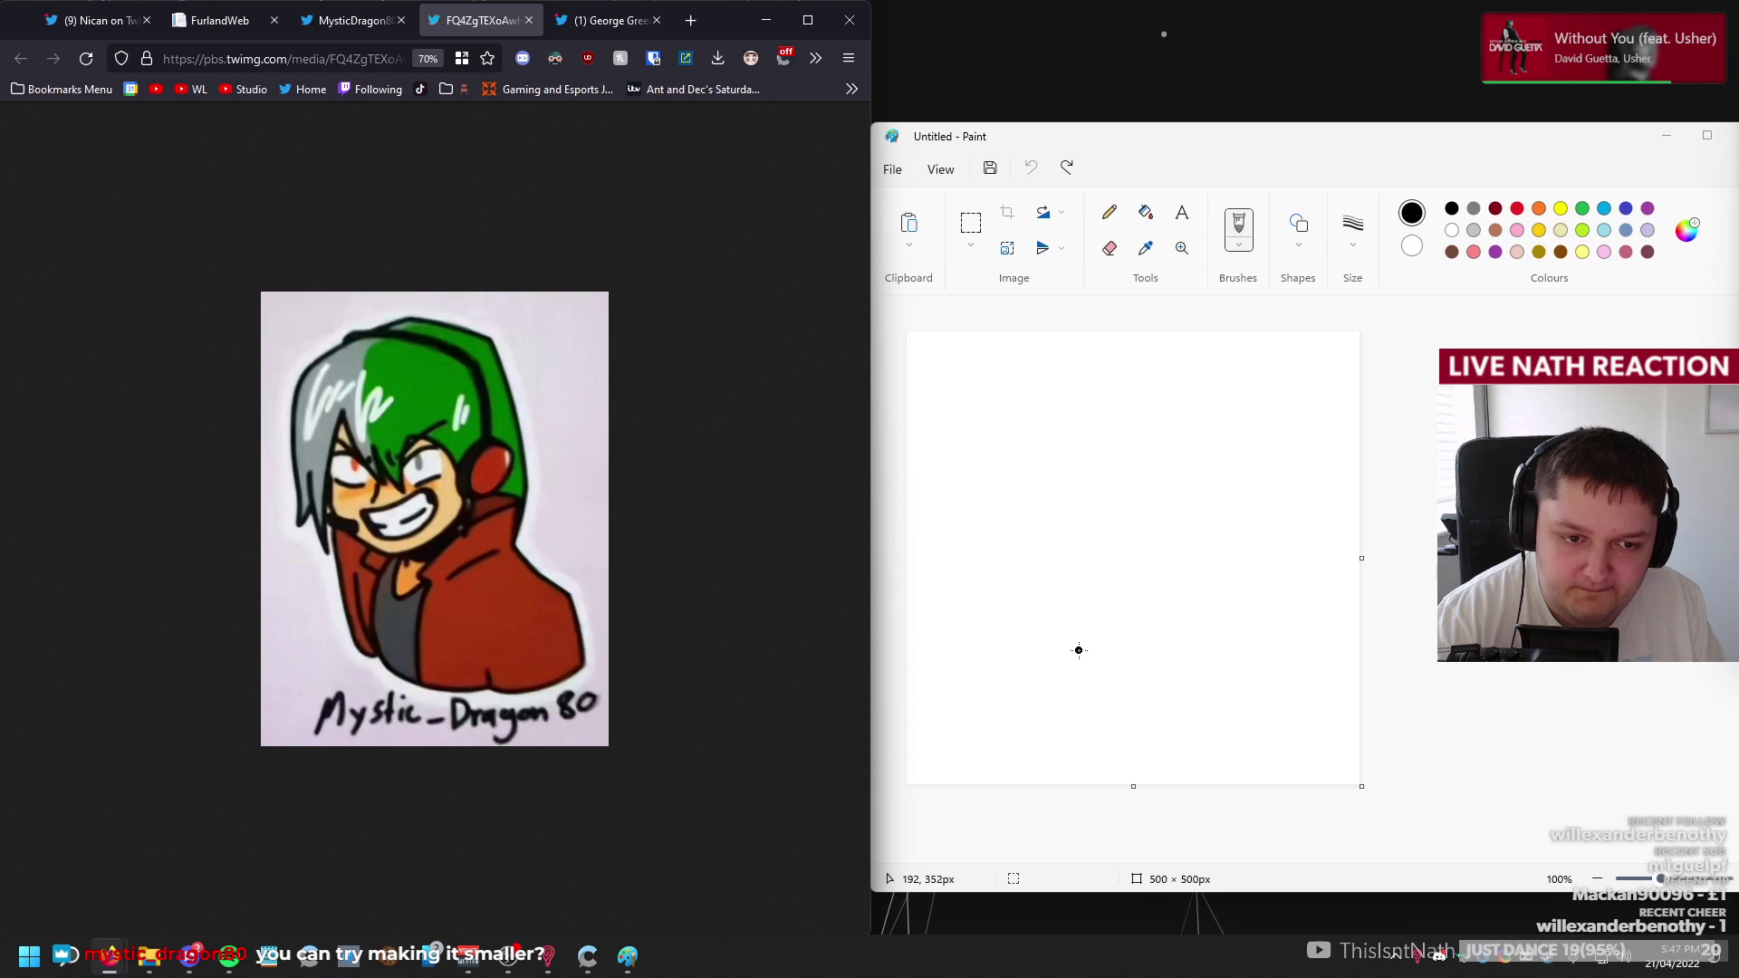
Draw the left sleeve, the jacket's bottom edge and right shoulder, and the hood's right side in black.
drag(968, 520, 999, 637)
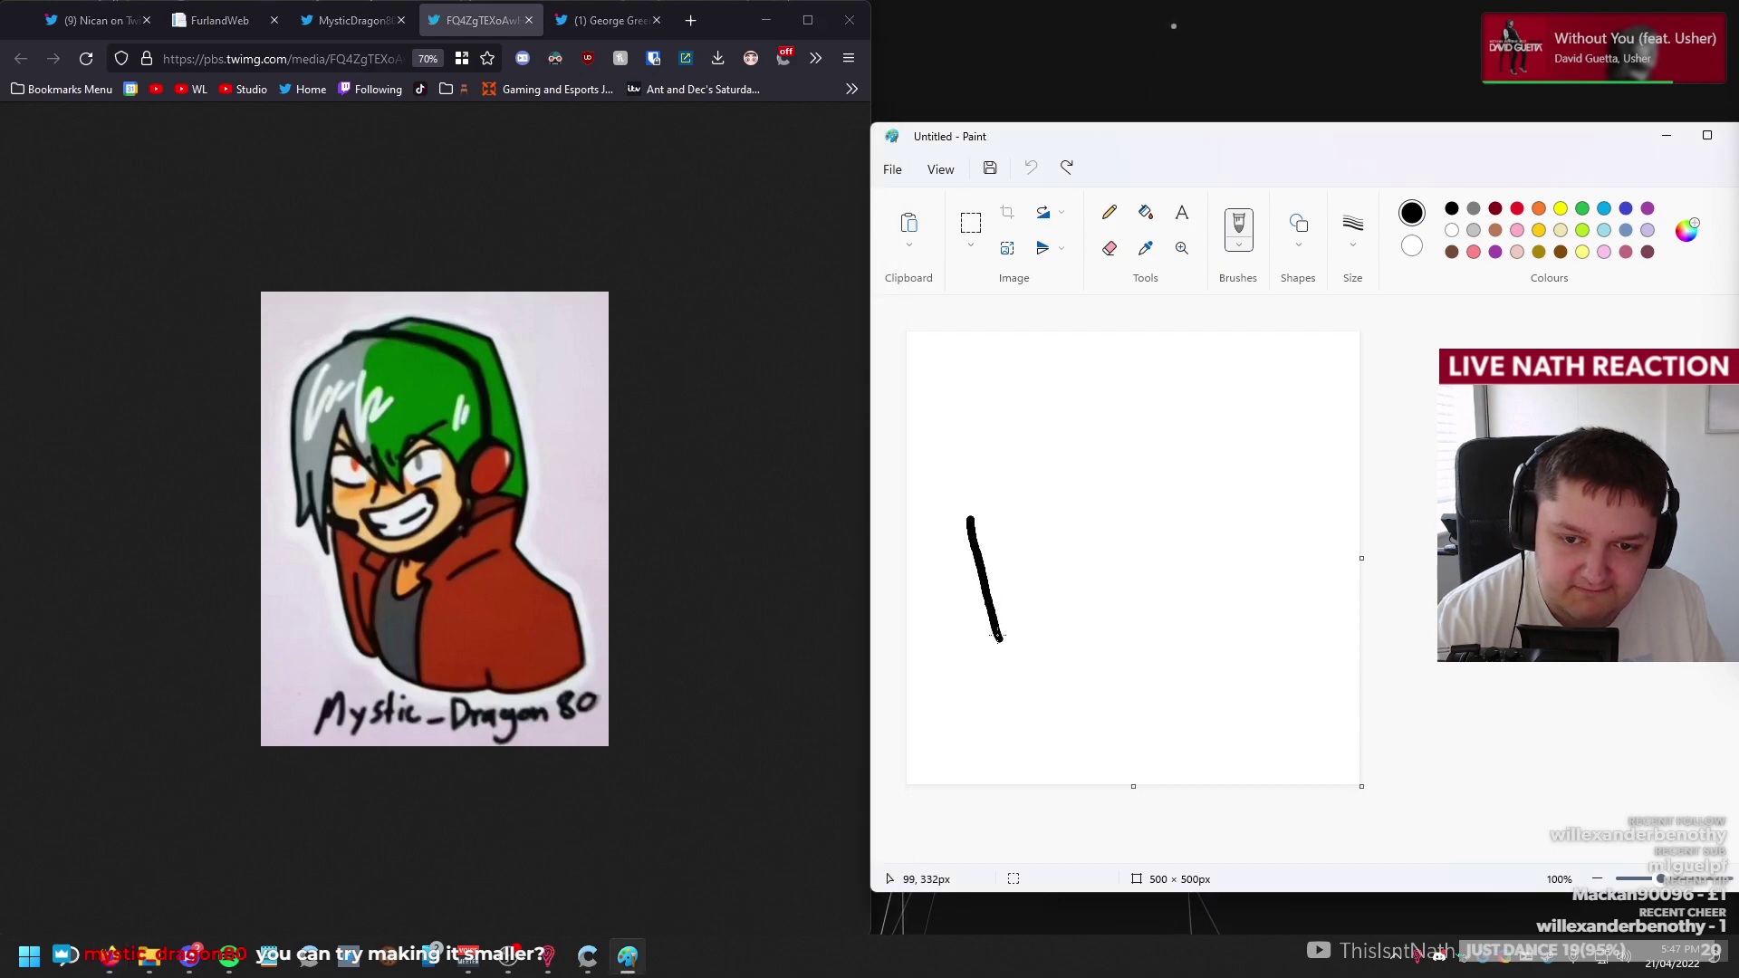
drag(1047, 716, 1062, 718)
mouse_move(1025, 552)
mouse_down()
mouse_move(1050, 667)
mouse_move(1100, 716)
mouse_move(1186, 716)
mouse_up()
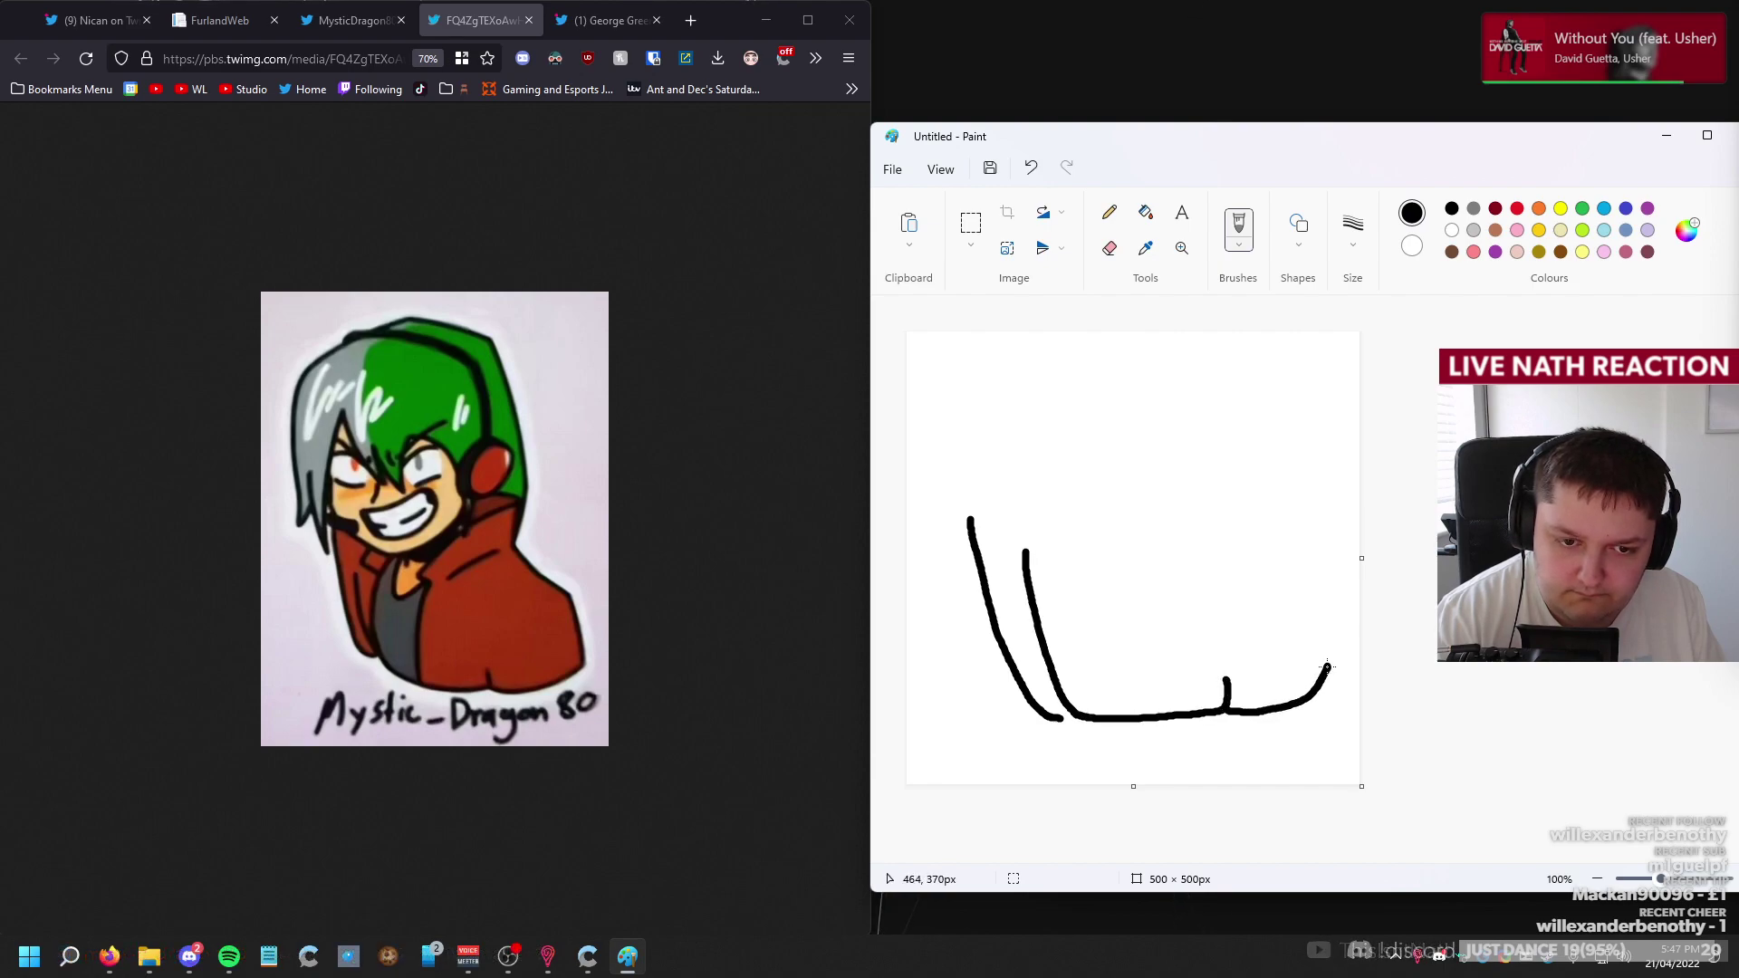
drag(1327, 668, 1312, 597)
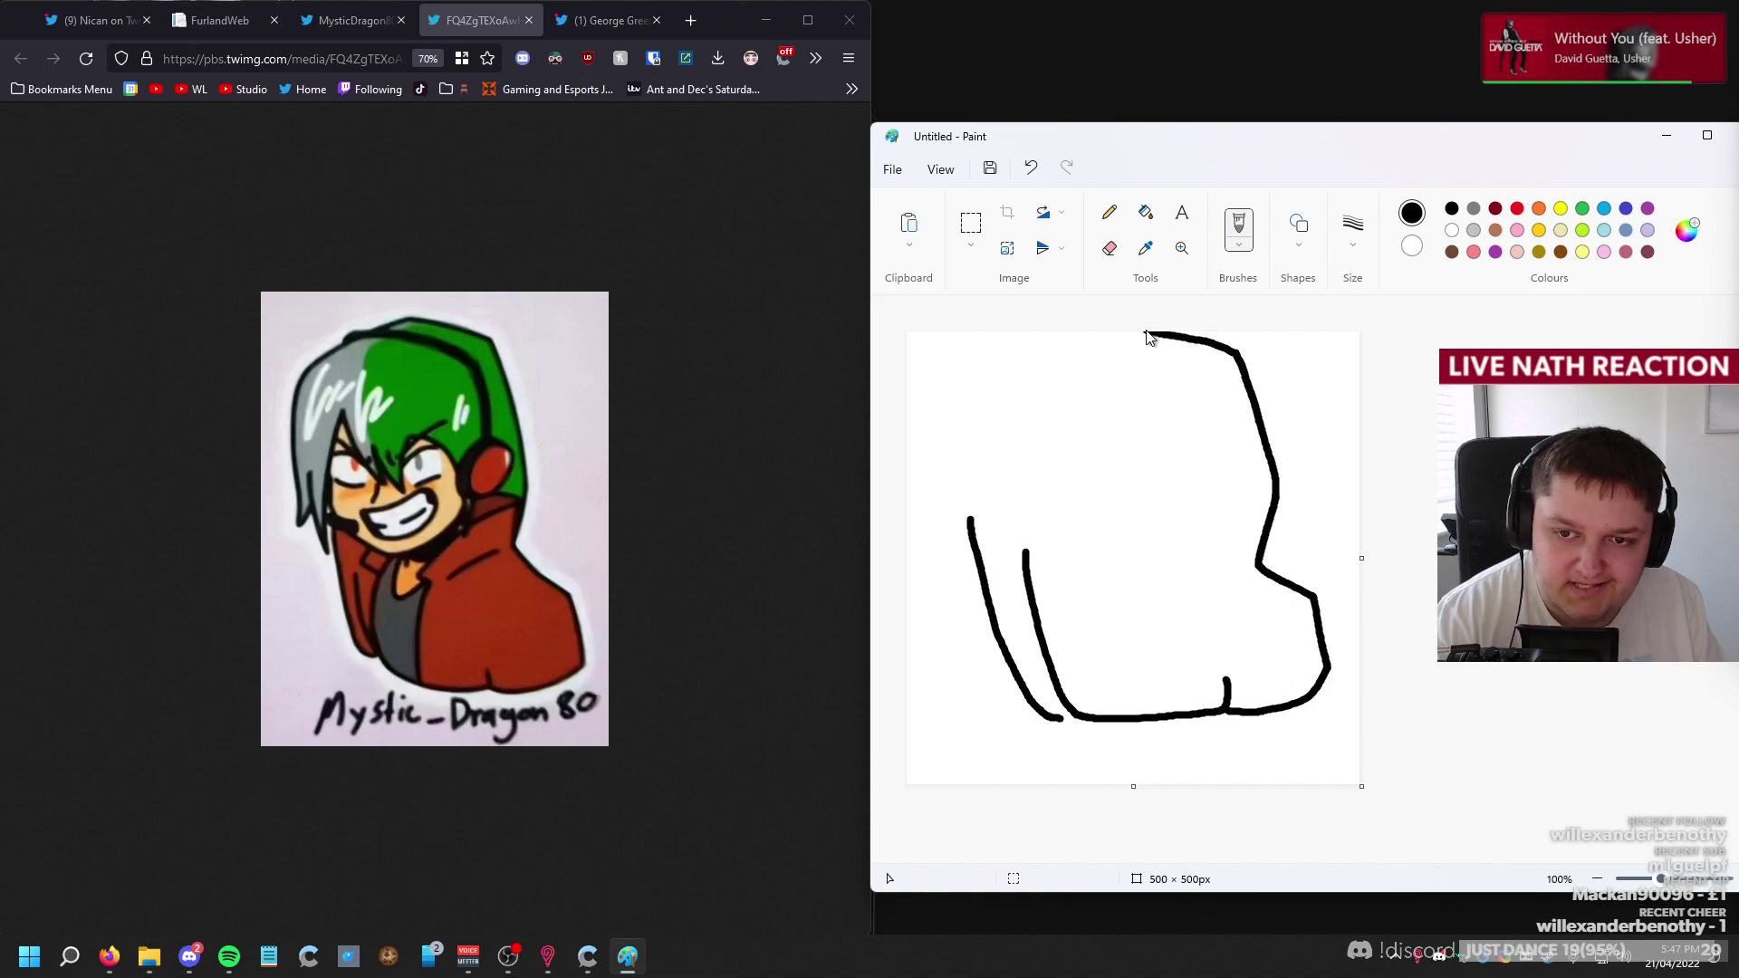
Undo the hood outline down to the collar, then redraw it over the head and down into spiky hair at the left sleeve.
drag(1144, 334, 1015, 392)
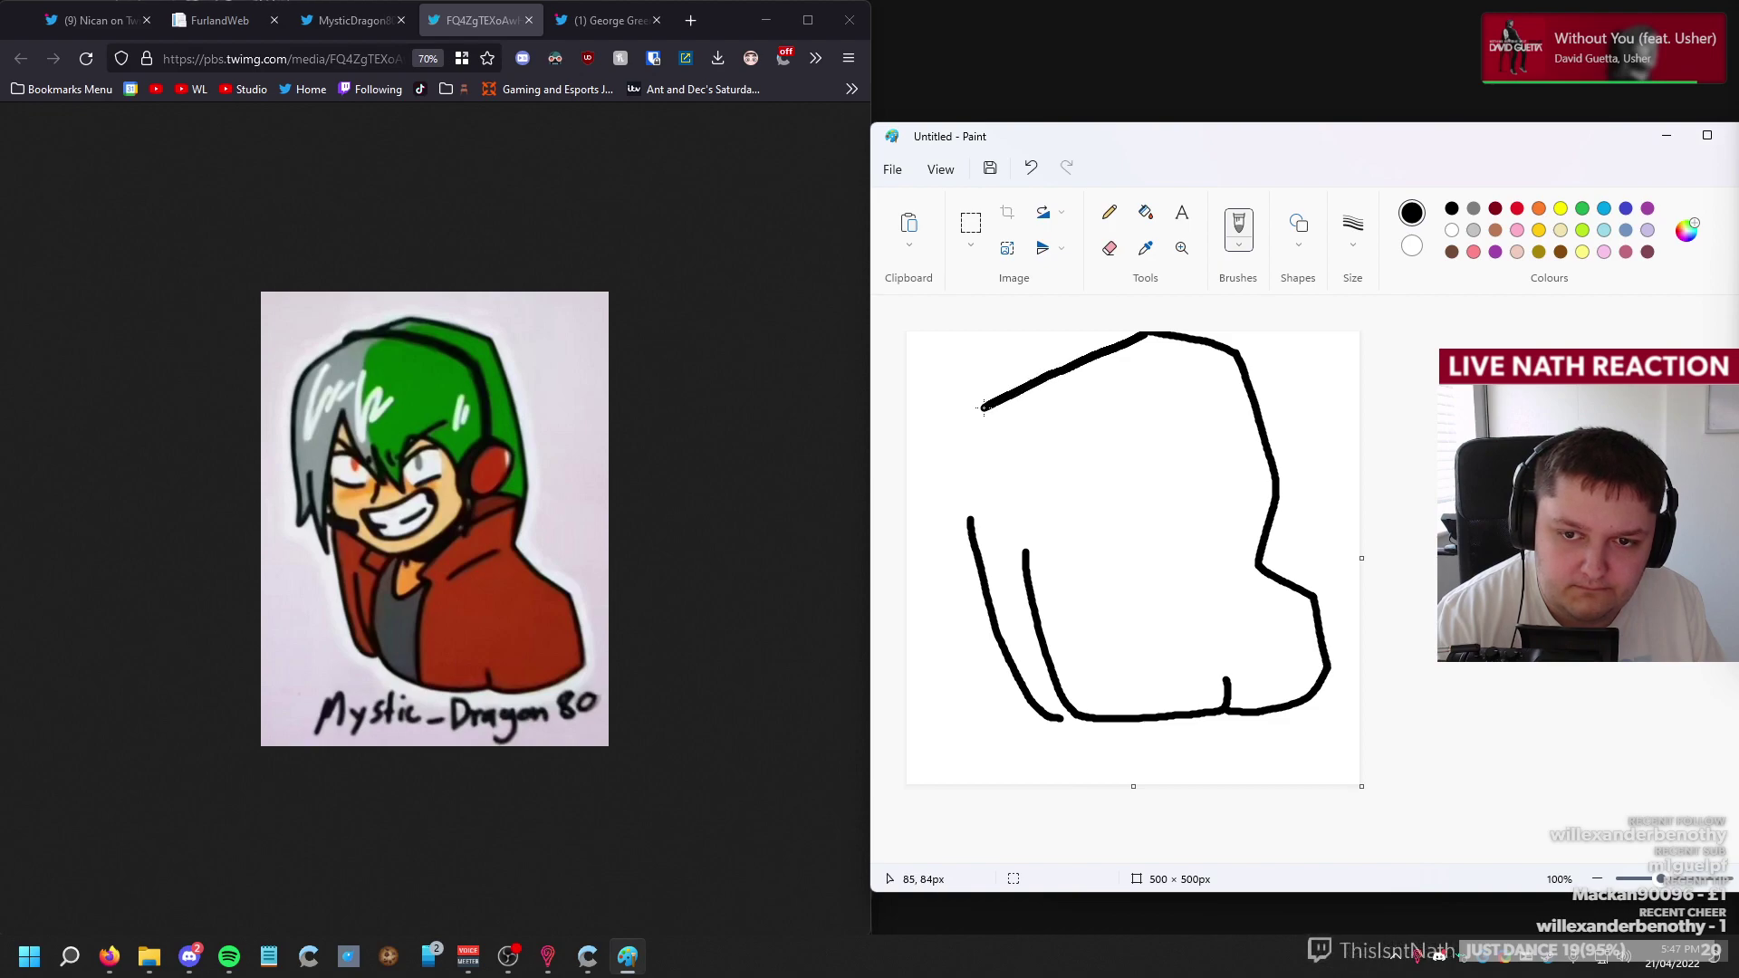
key(ctrl+z)
key(ctrl+z)
key(ctrl+z)
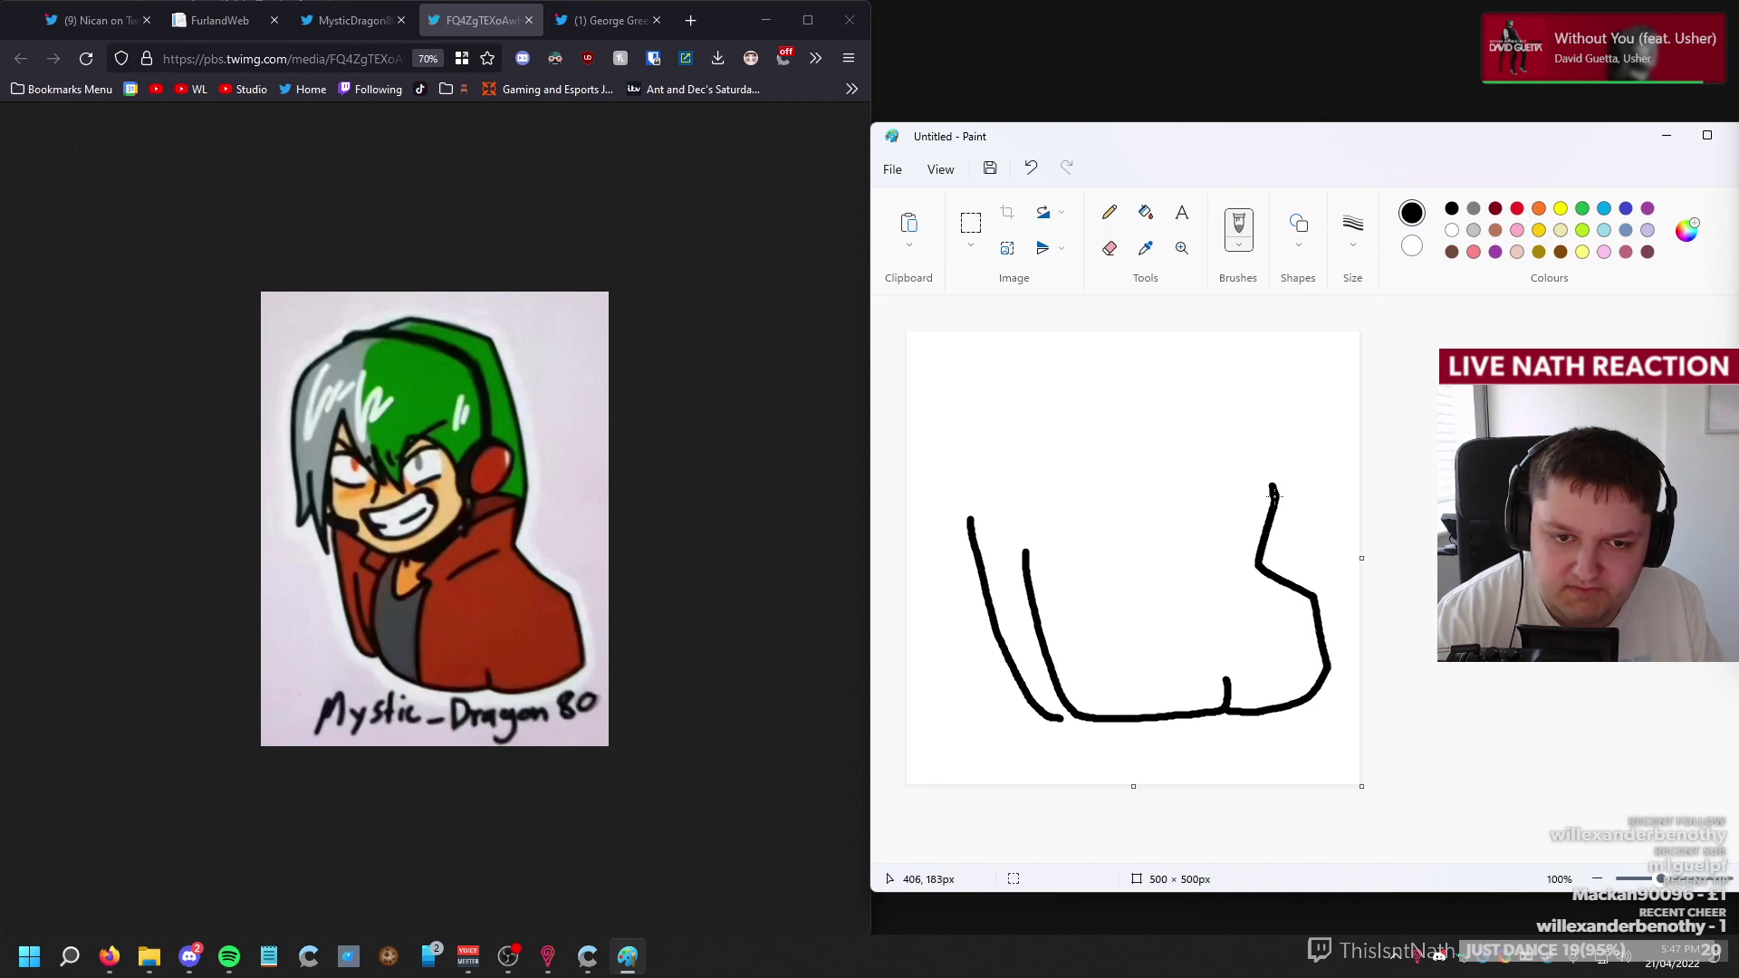
mouse_move(1267, 467)
mouse_down()
mouse_move(1222, 358)
mouse_move(1155, 327)
mouse_move(1098, 329)
mouse_move(980, 403)
mouse_move(940, 629)
mouse_move(954, 596)
mouse_move(963, 622)
mouse_move(971, 512)
mouse_up()
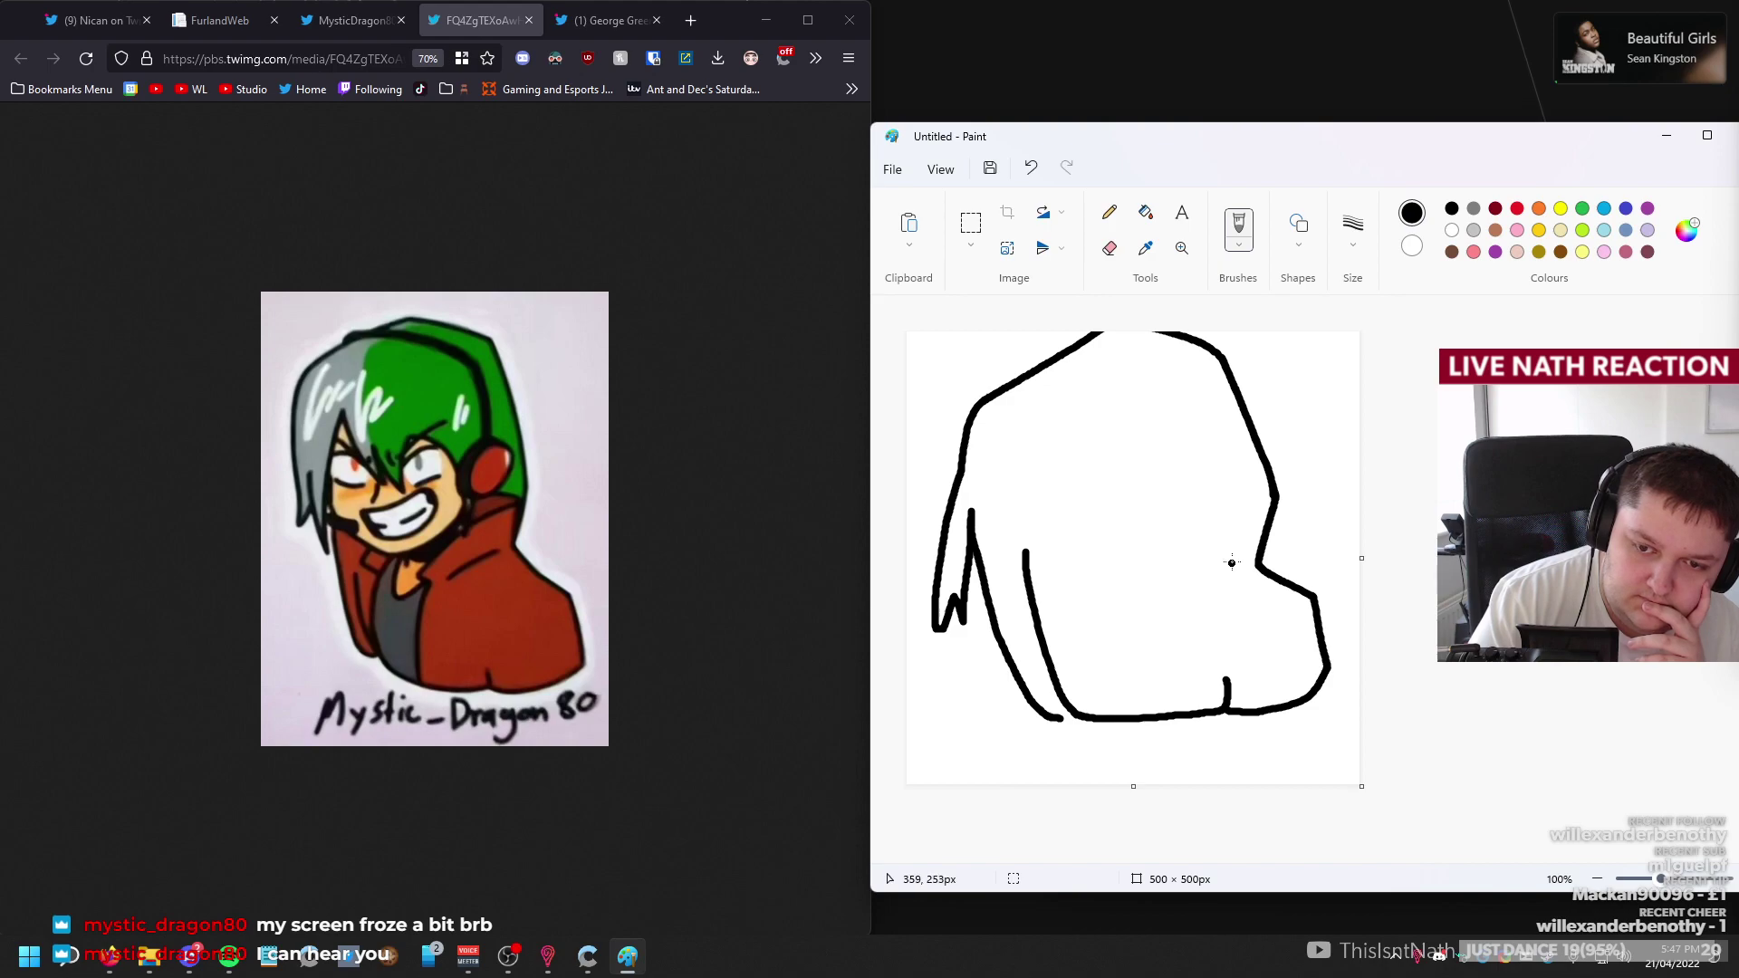
Draw the jacket's shoulder crease, the collar edge, the front opening and the shirt's neckline in black.
drag(1232, 561, 1144, 593)
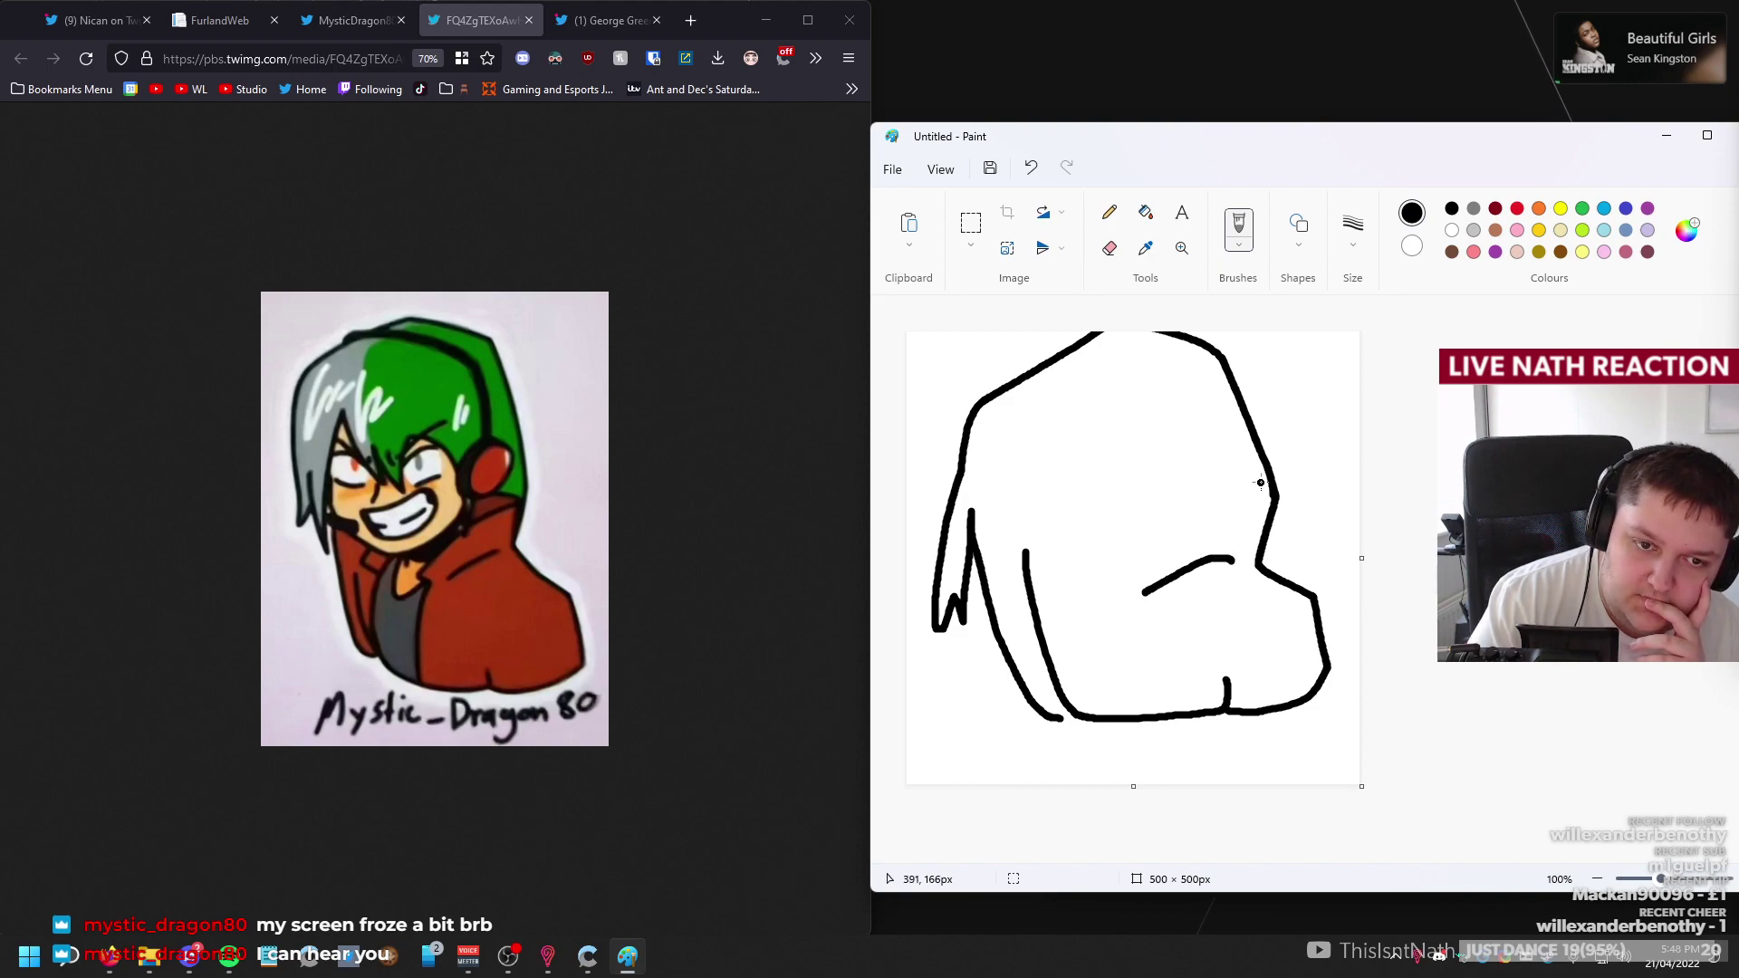
mouse_move(1267, 478)
mouse_down()
mouse_move(1074, 577)
mouse_move(1093, 583)
mouse_up()
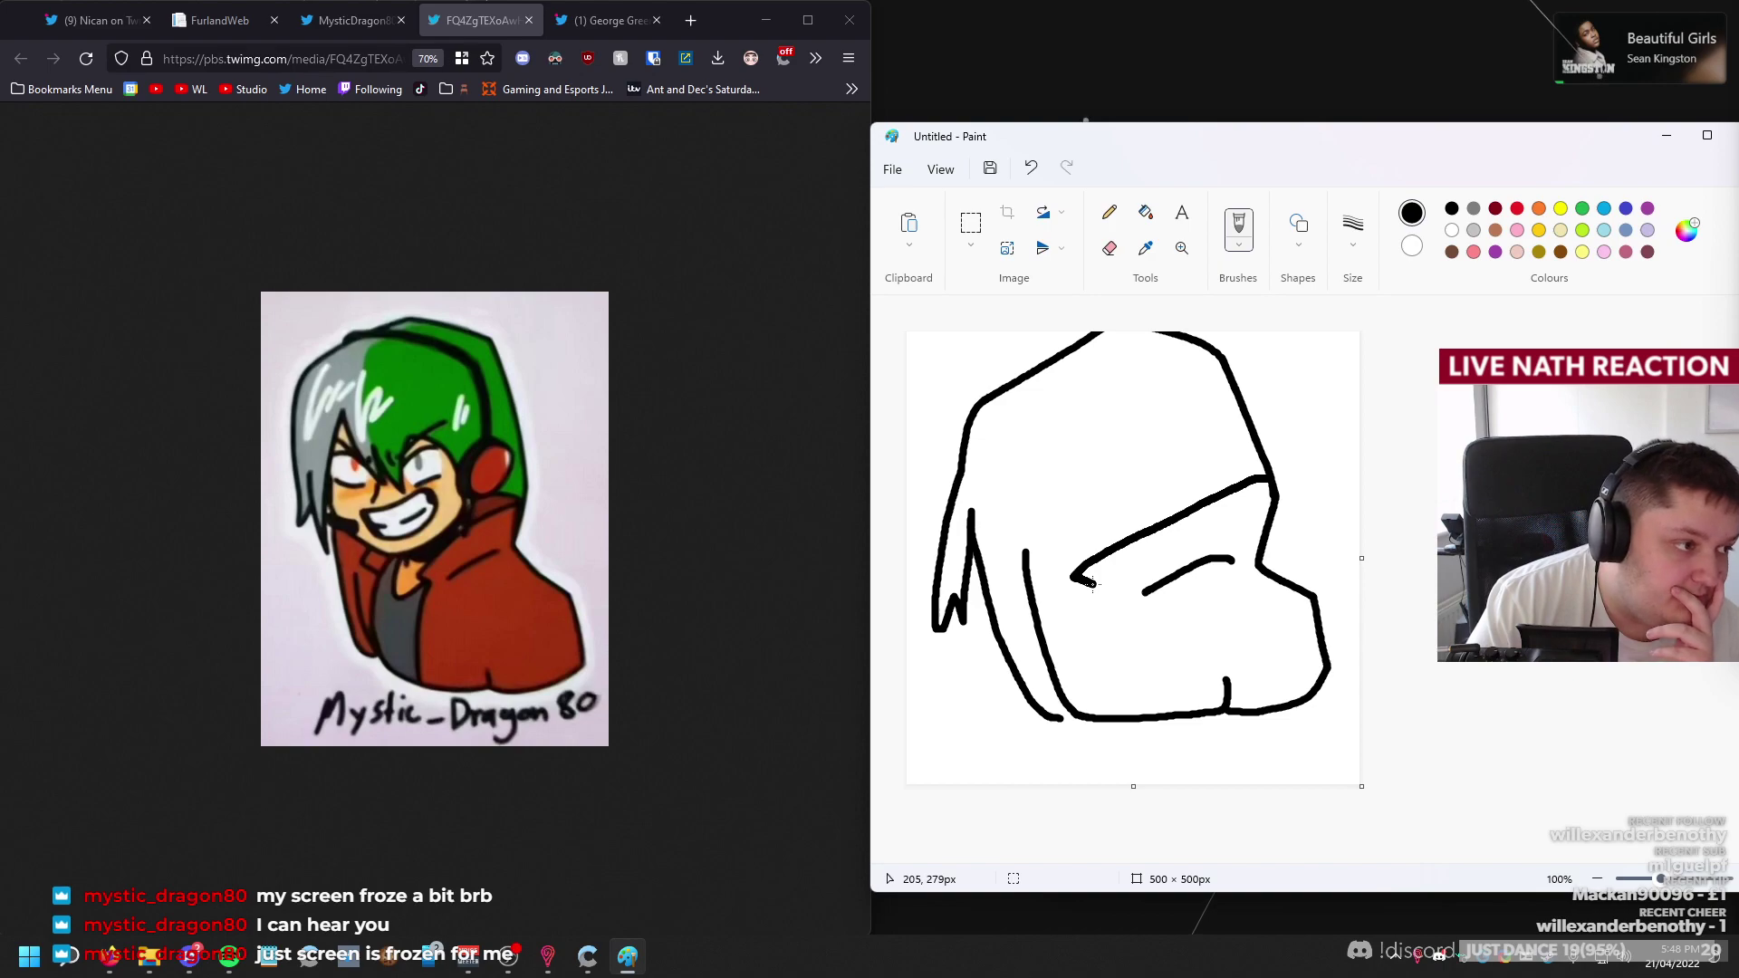
drag(1093, 584, 1105, 716)
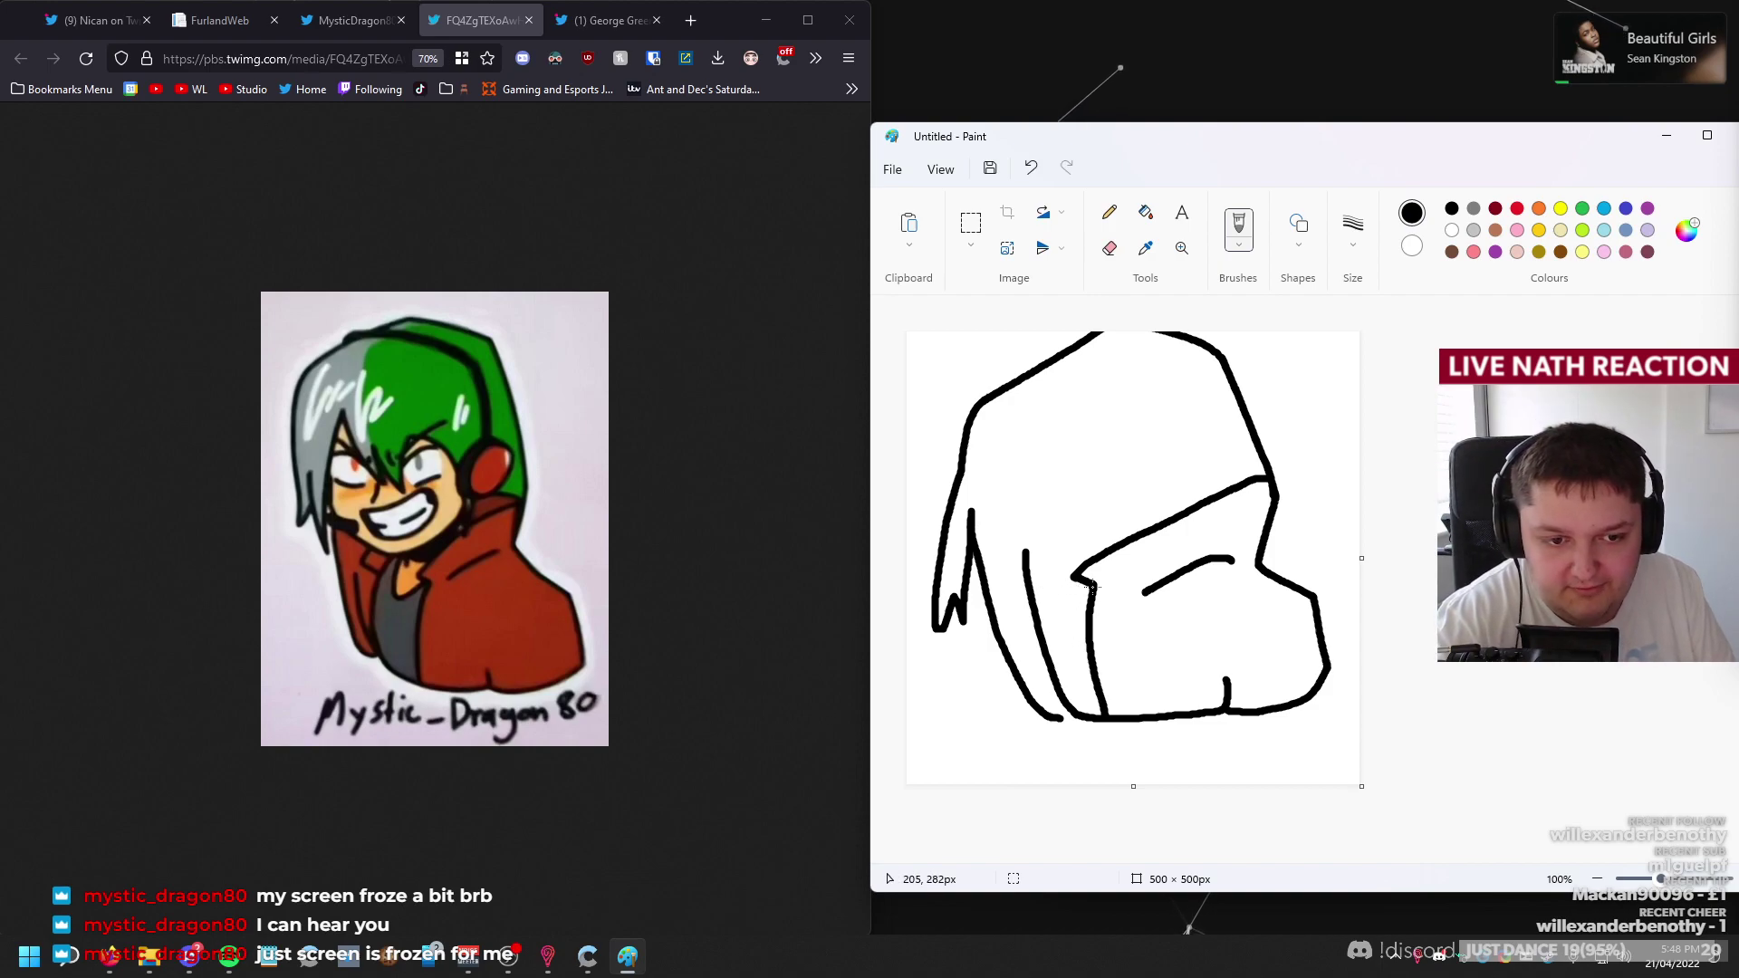
mouse_move(1093, 587)
mouse_down()
mouse_move(1056, 608)
mouse_move(1054, 537)
mouse_move(1027, 580)
mouse_up()
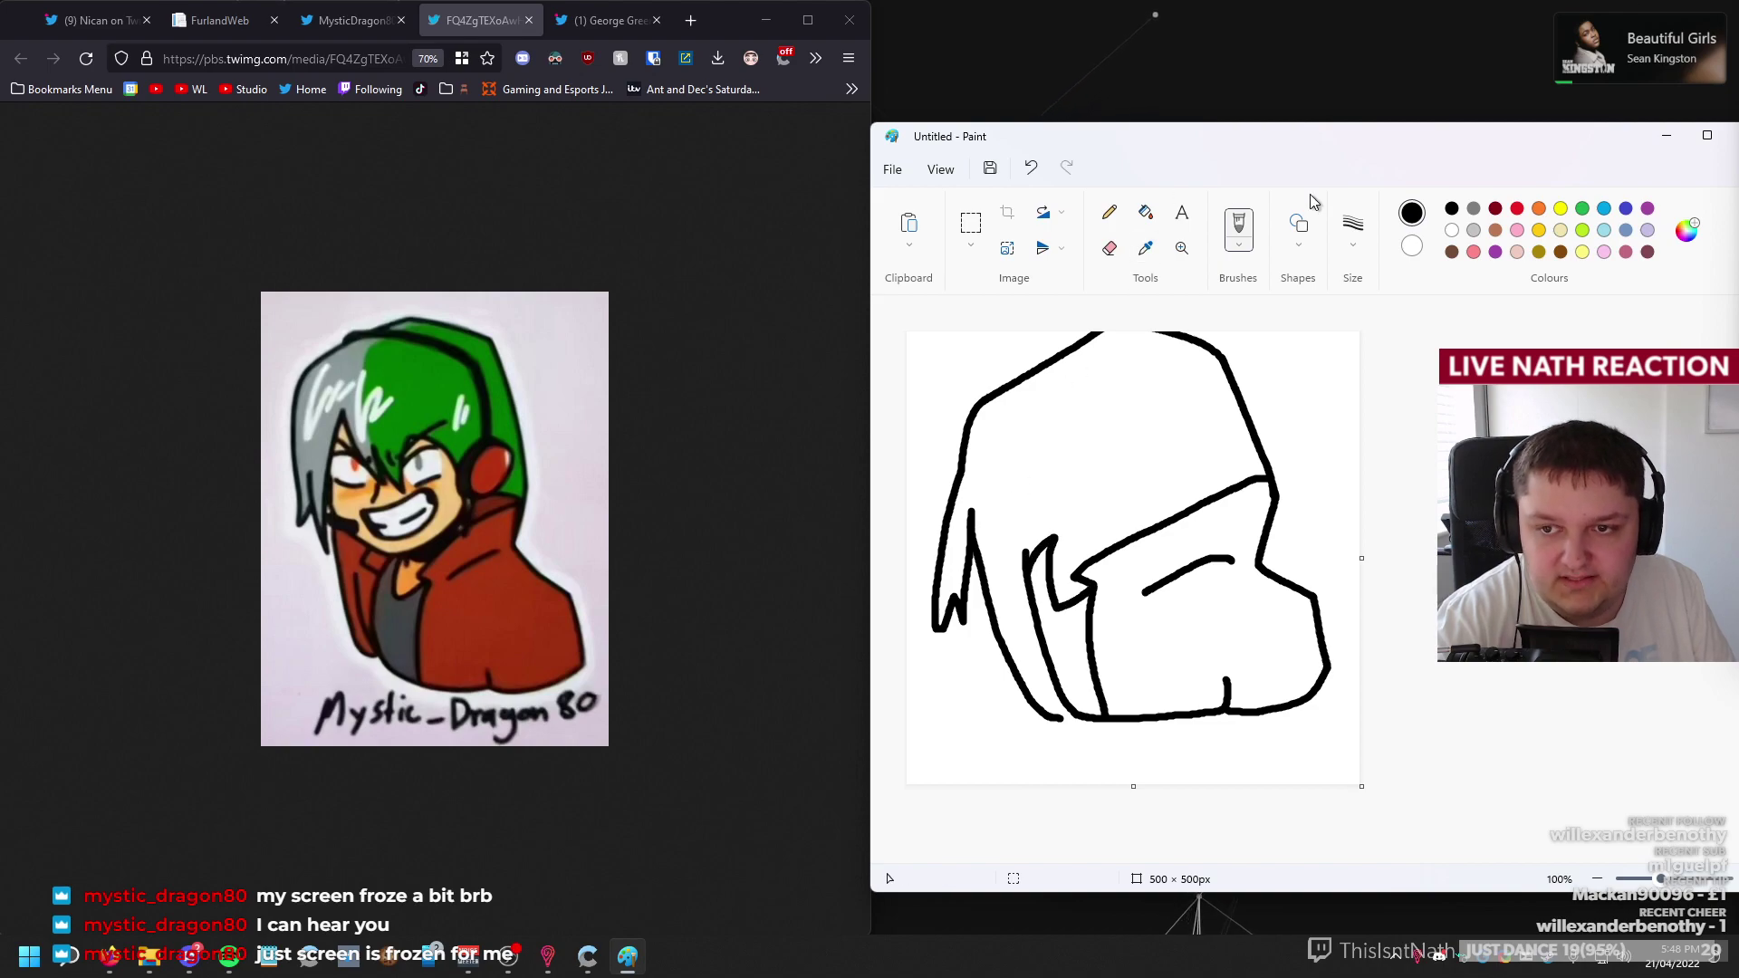
Fill the shirt area between the jacket's edges with dark grey.
click(1474, 209)
click(1085, 628)
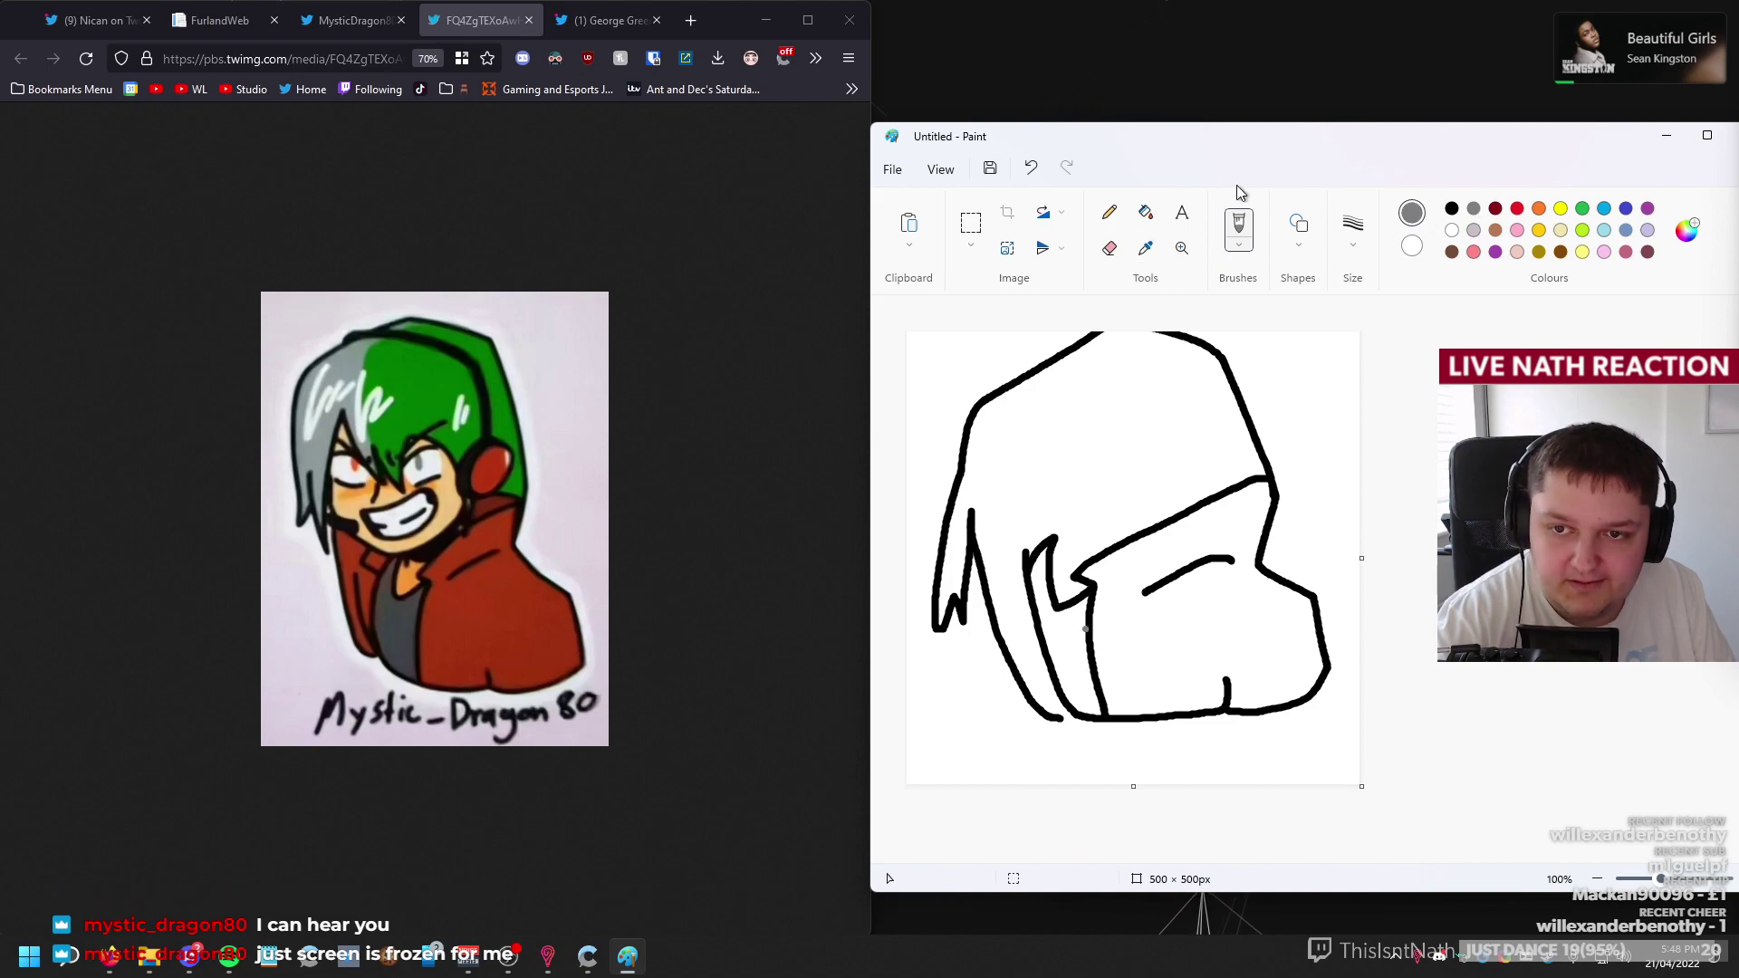
click(1146, 212)
click(1072, 652)
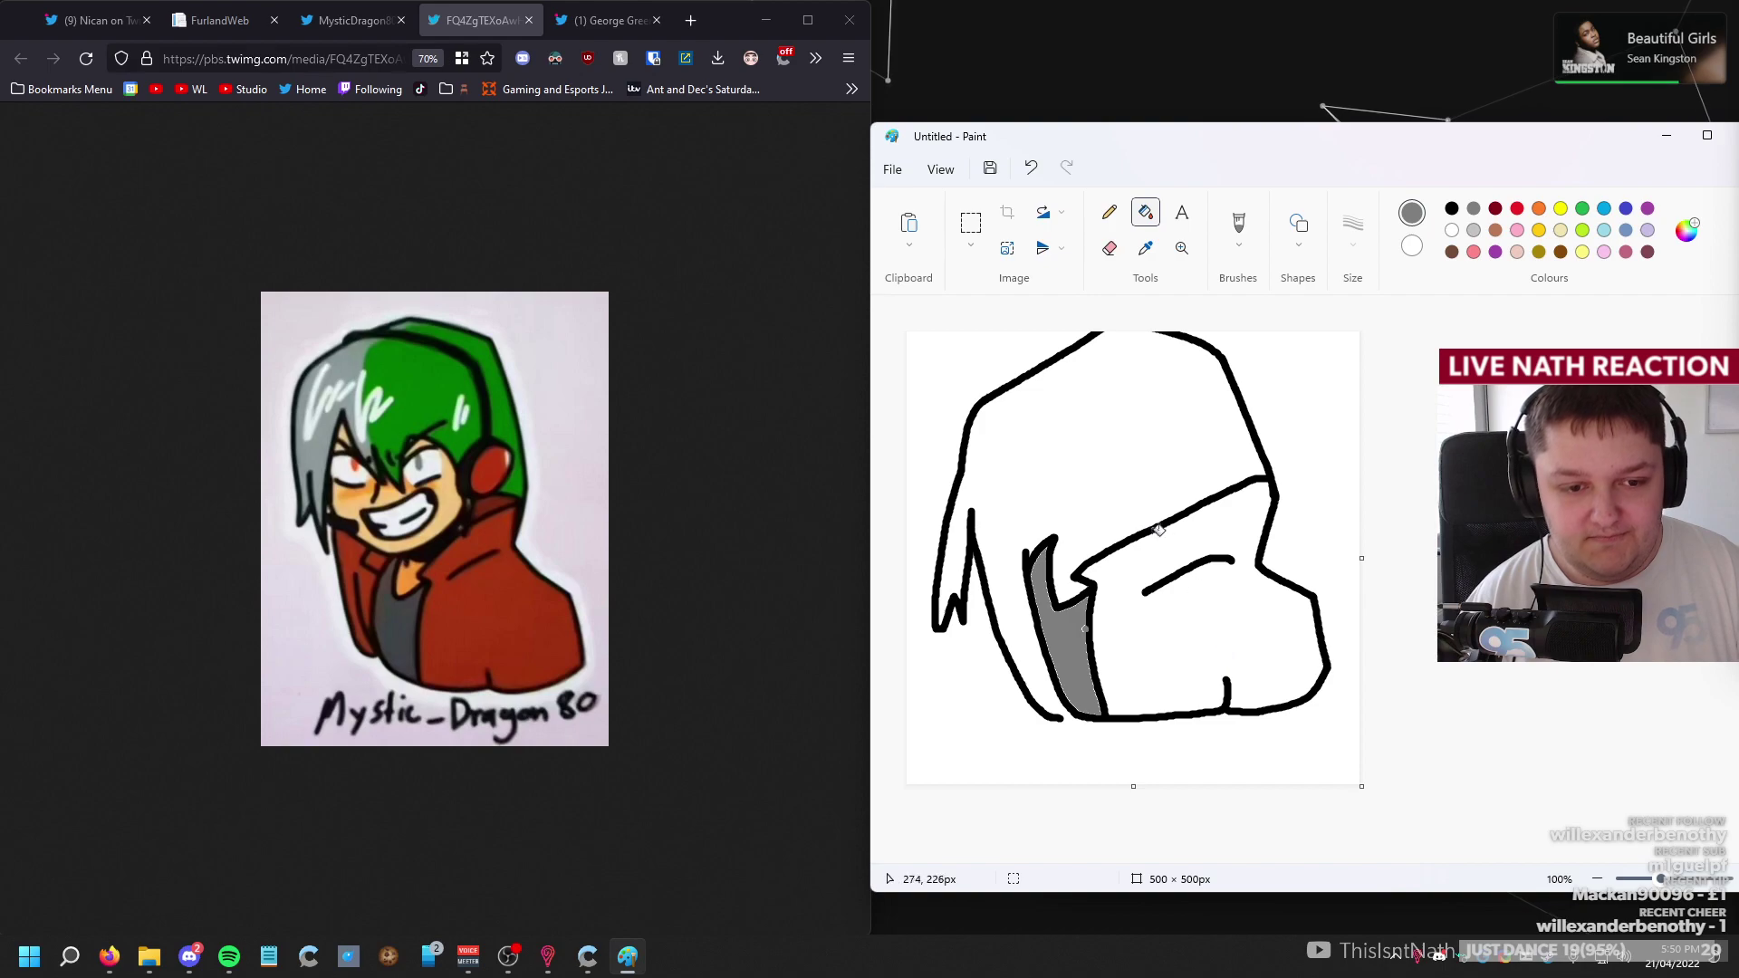
Start a new blank drawing and discard the current one without saving.
click(1239, 225)
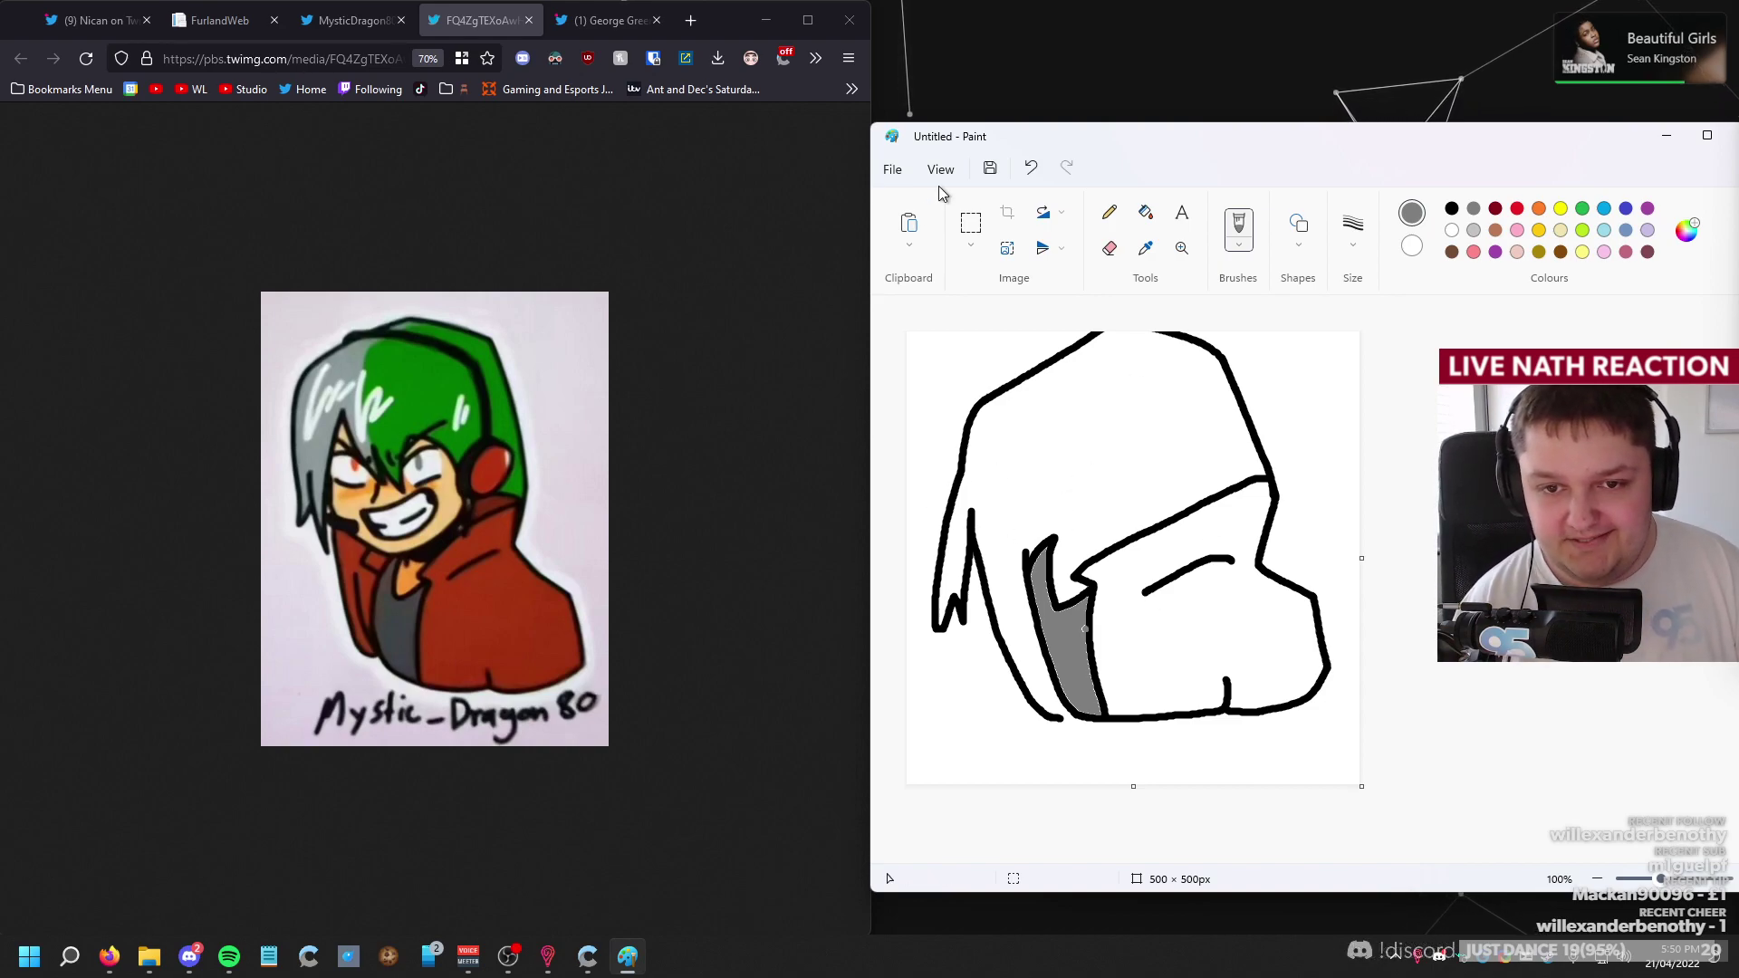
click(892, 169)
click(906, 195)
click(1314, 560)
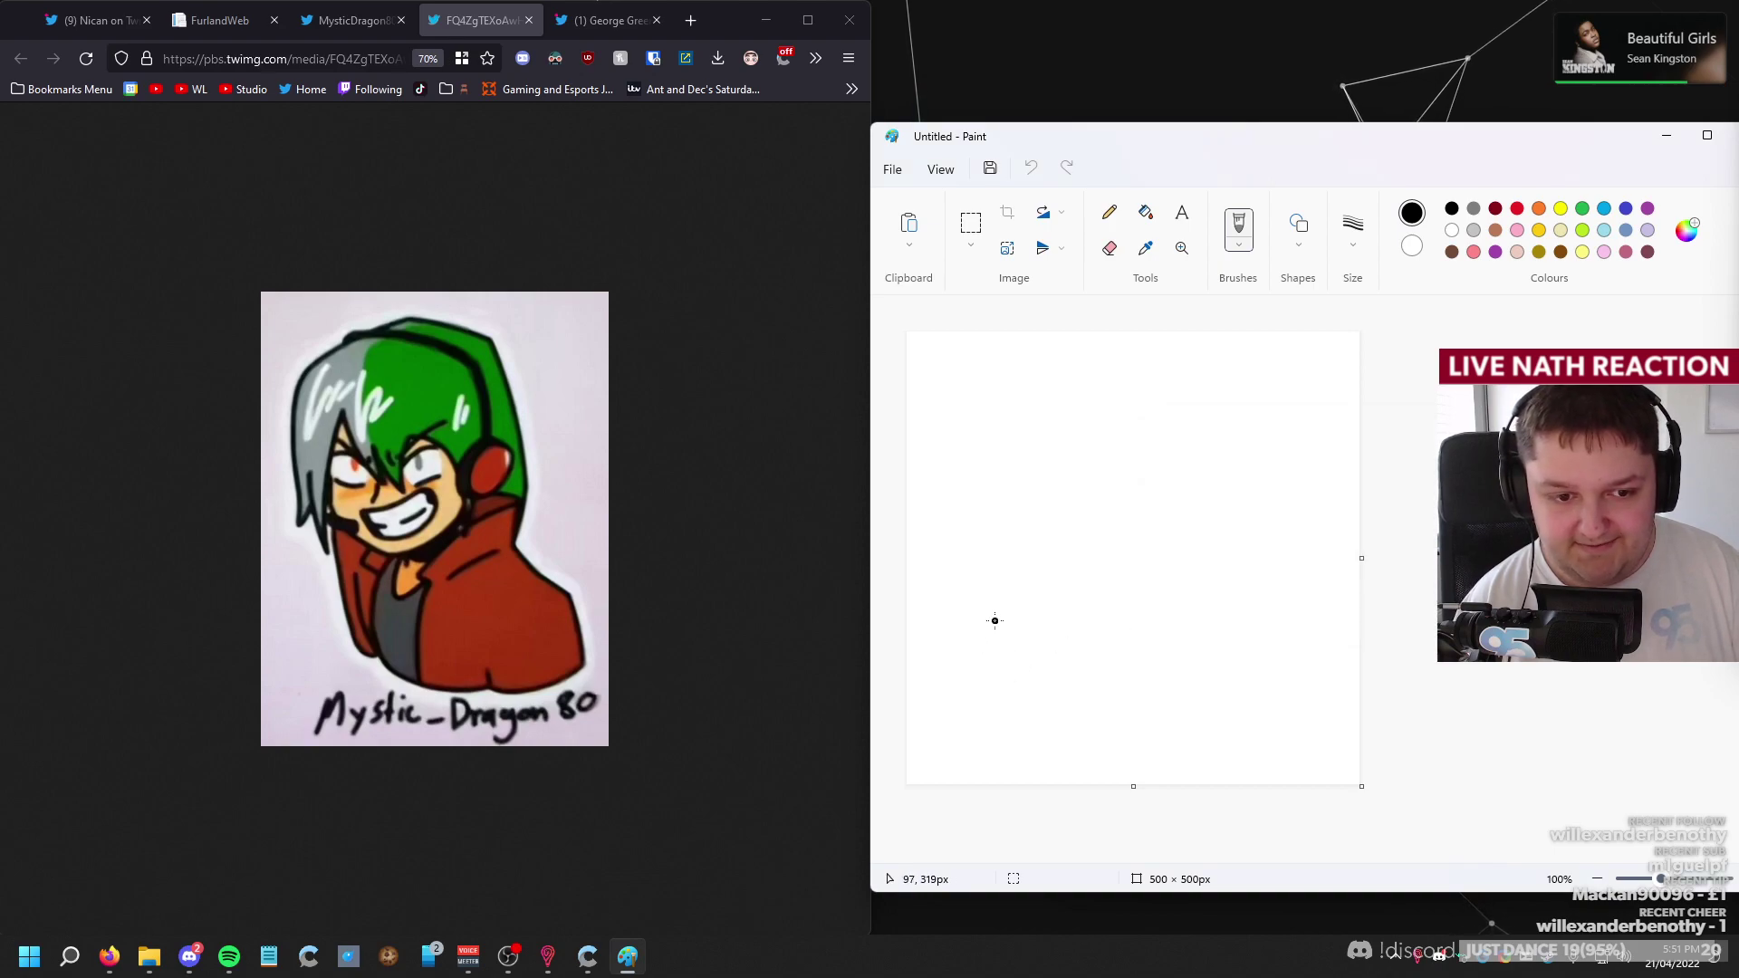
Draw the black outline of the jacket, hood and spiky left hair, adding the zigzag fringe and curved lines toward the hood's right side.
mouse_move(994, 622)
mouse_down()
mouse_move(1024, 727)
mouse_move(1054, 741)
mouse_move(1168, 748)
mouse_move(1190, 725)
mouse_move(1191, 739)
mouse_move(1293, 725)
mouse_move(1284, 647)
mouse_move(1209, 597)
mouse_move(1218, 461)
mouse_up()
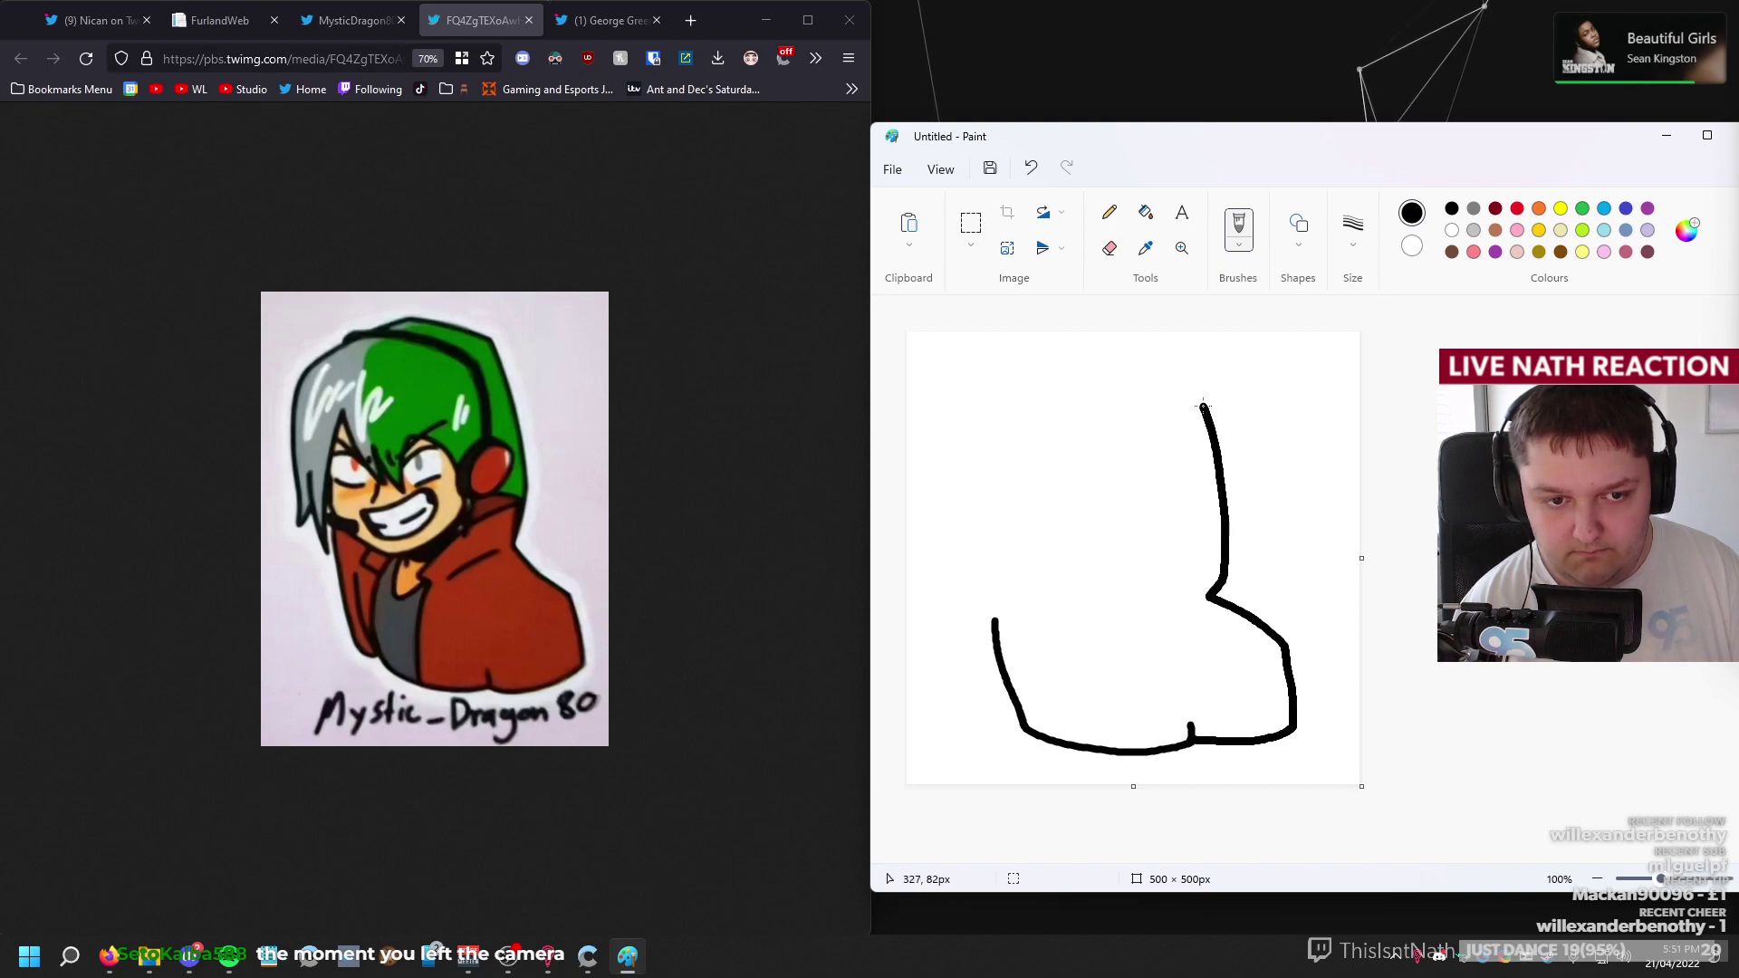
mouse_move(1175, 379)
mouse_down()
mouse_move(1112, 342)
mouse_move(977, 398)
mouse_move(931, 640)
mouse_move(962, 571)
mouse_up()
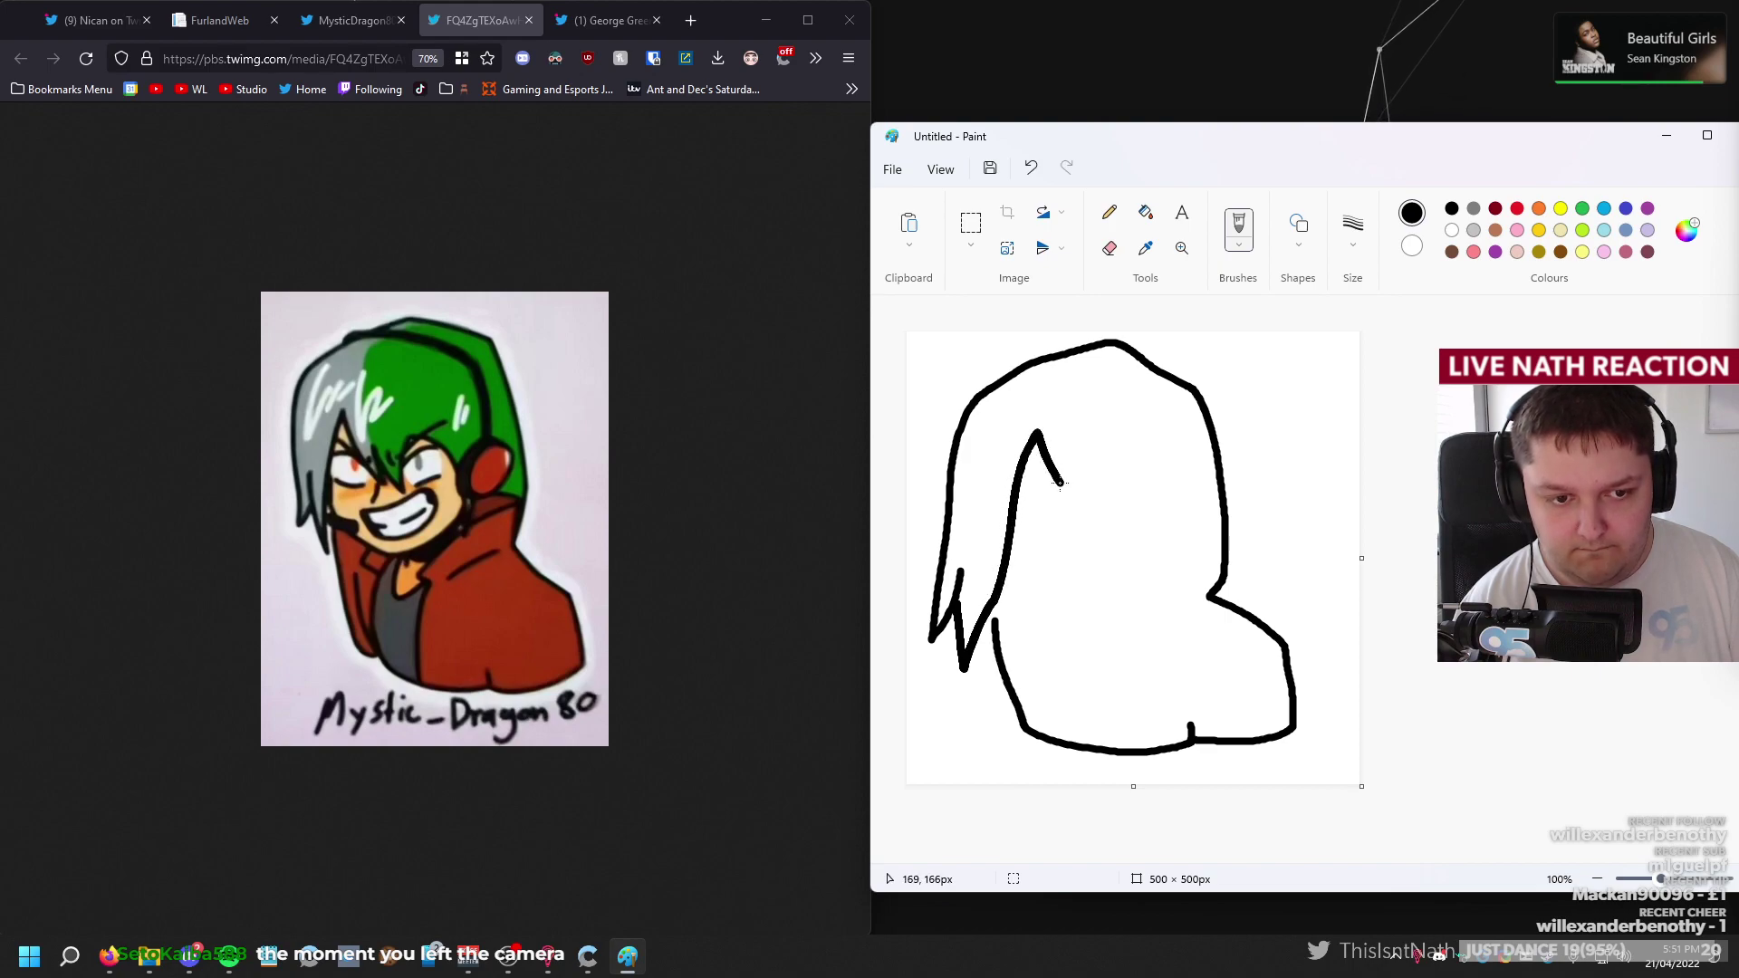
drag(1067, 495, 1078, 519)
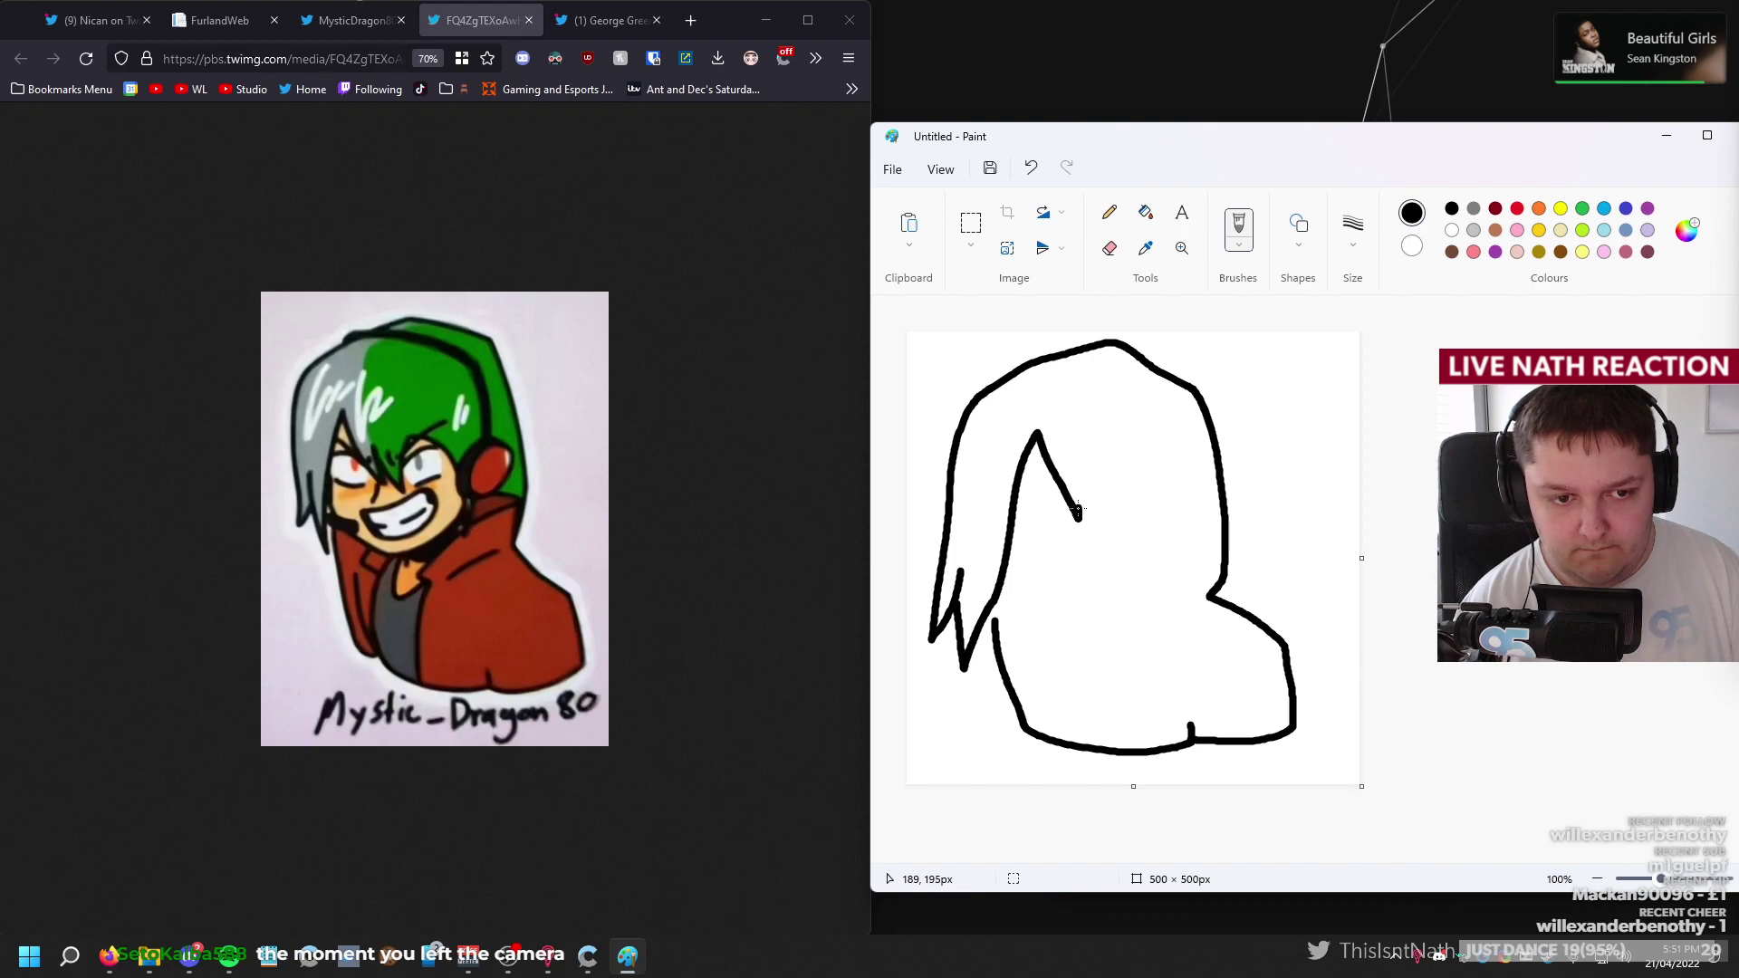
mouse_move(1120, 548)
mouse_down()
mouse_move(1160, 470)
mouse_move(1209, 450)
mouse_up()
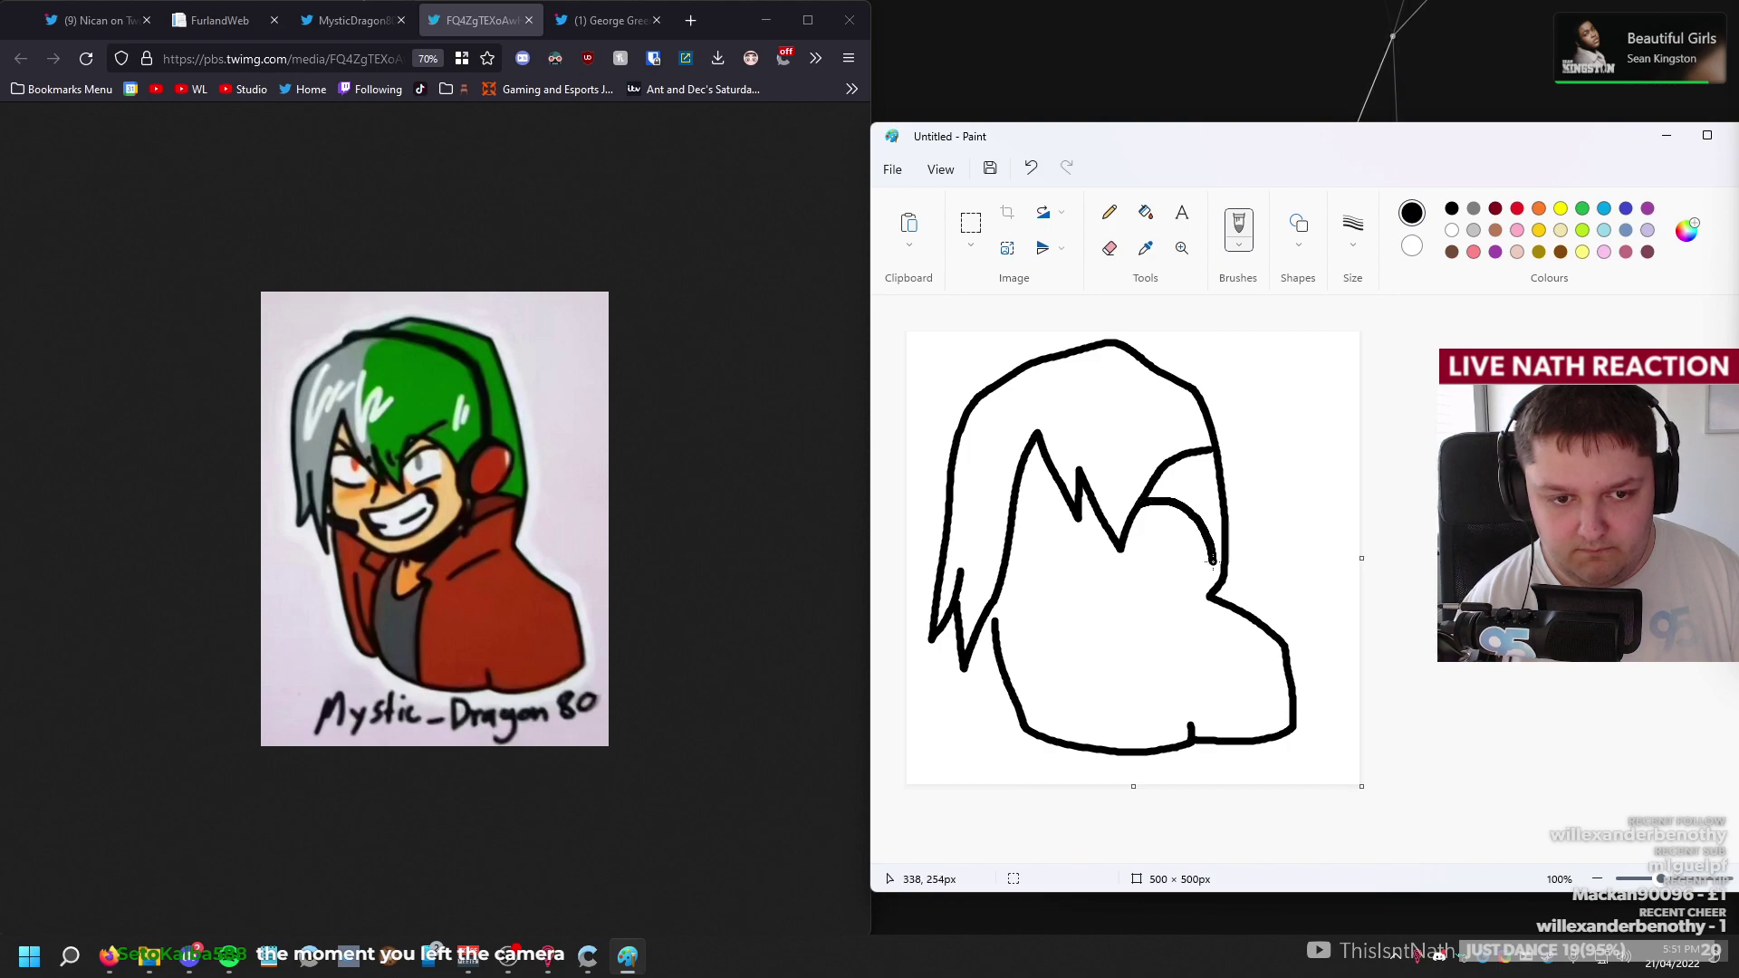
Undo the zigzag fringe, the curved lines beside the hood and the inner strand of the left hair.
key(ctrl+z)
key(ctrl+z)
key(ctrl+z)
key(ctrl+z)
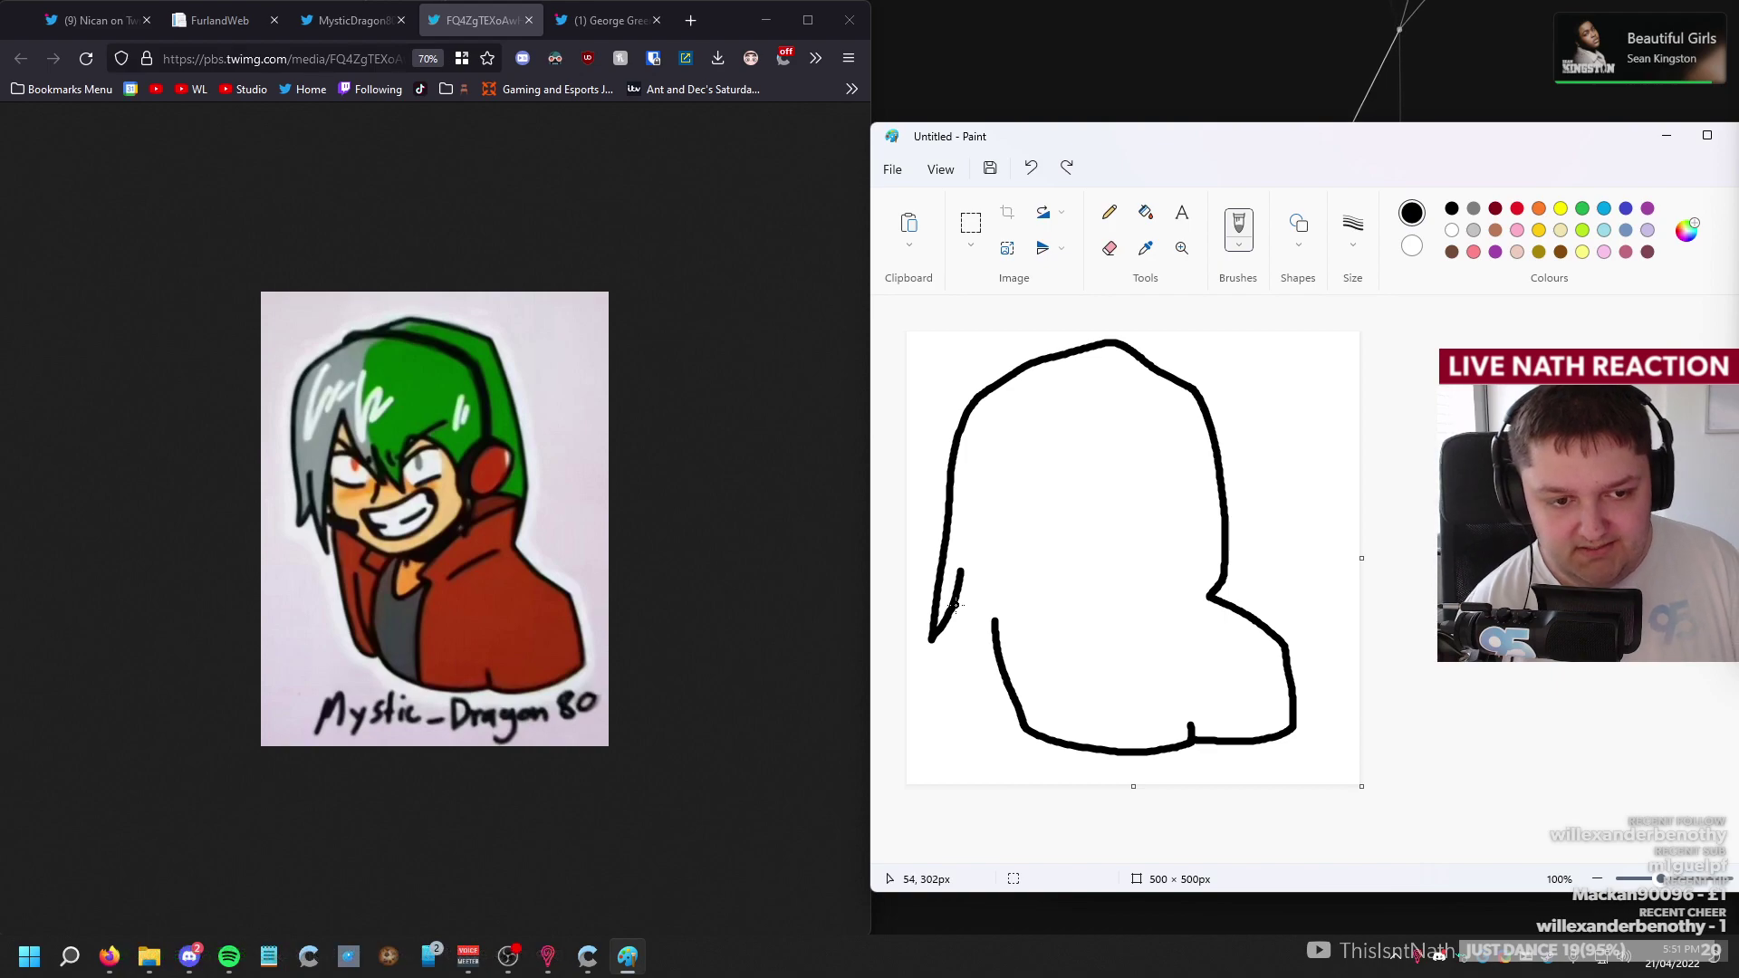
Draw the inner hair strand, the jacket's front opening with collar and neckline, the rounded face outline and a zigzag fringe in black.
mouse_move(953, 606)
mouse_down()
mouse_move(965, 646)
mouse_move(1027, 446)
mouse_up()
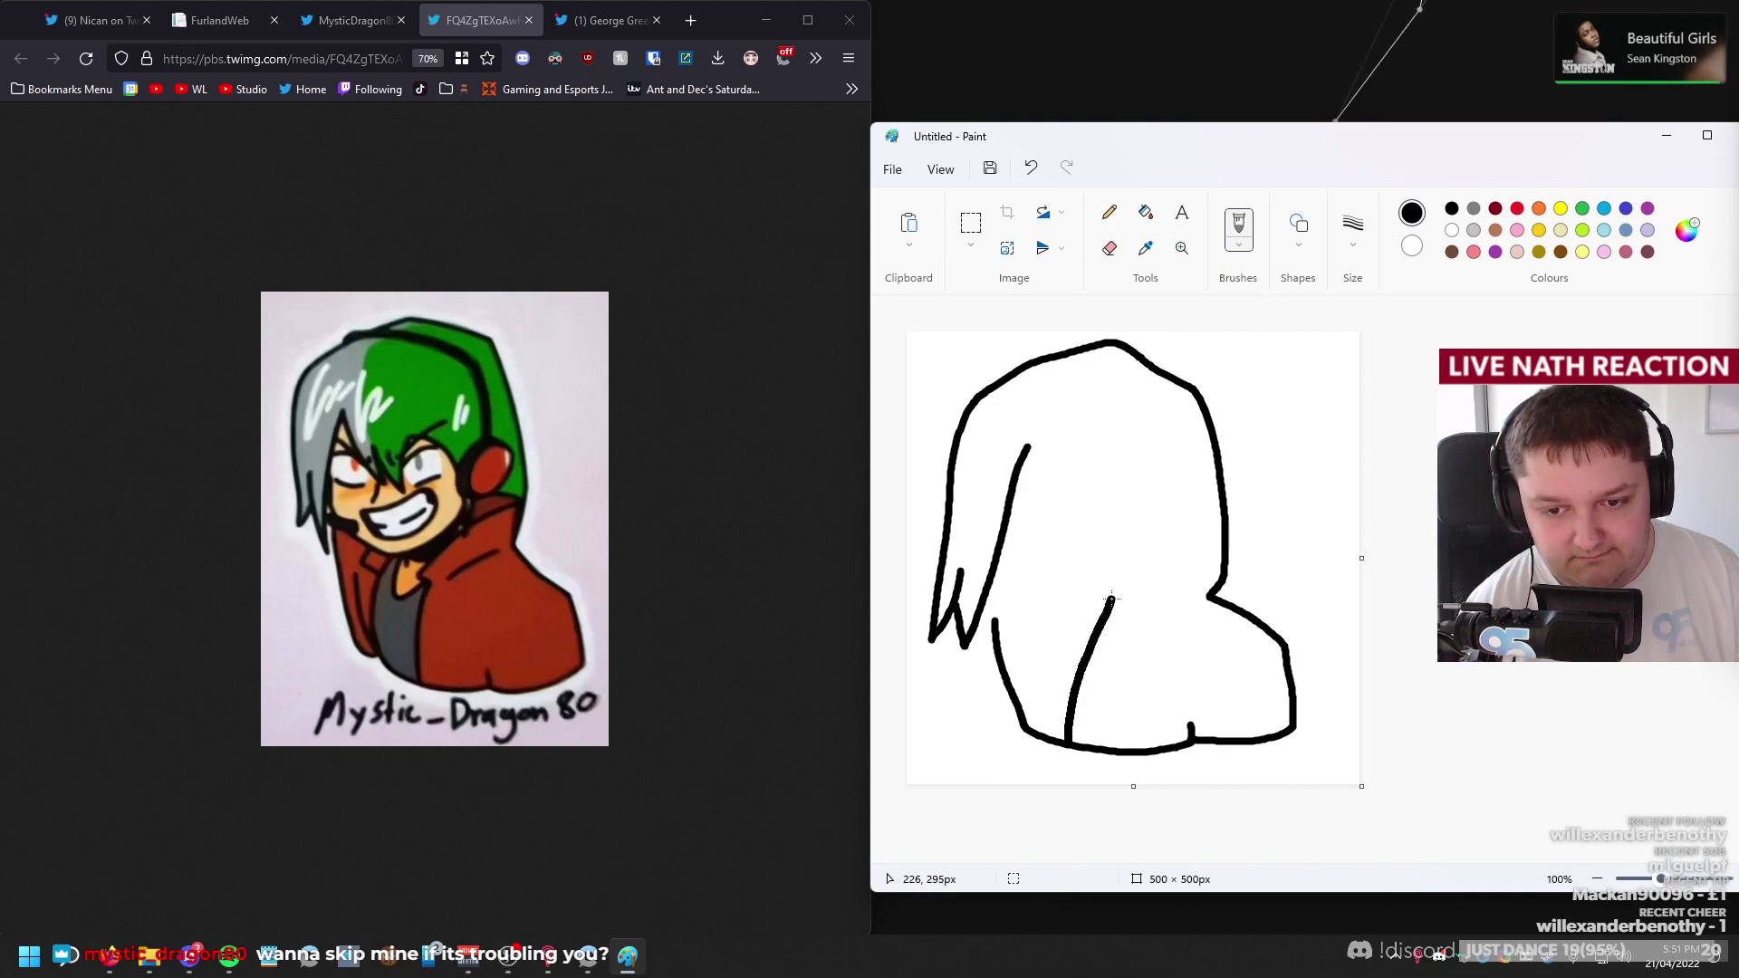
mouse_move(1039, 597)
mouse_down()
mouse_move(1035, 580)
mouse_move(1029, 732)
mouse_up()
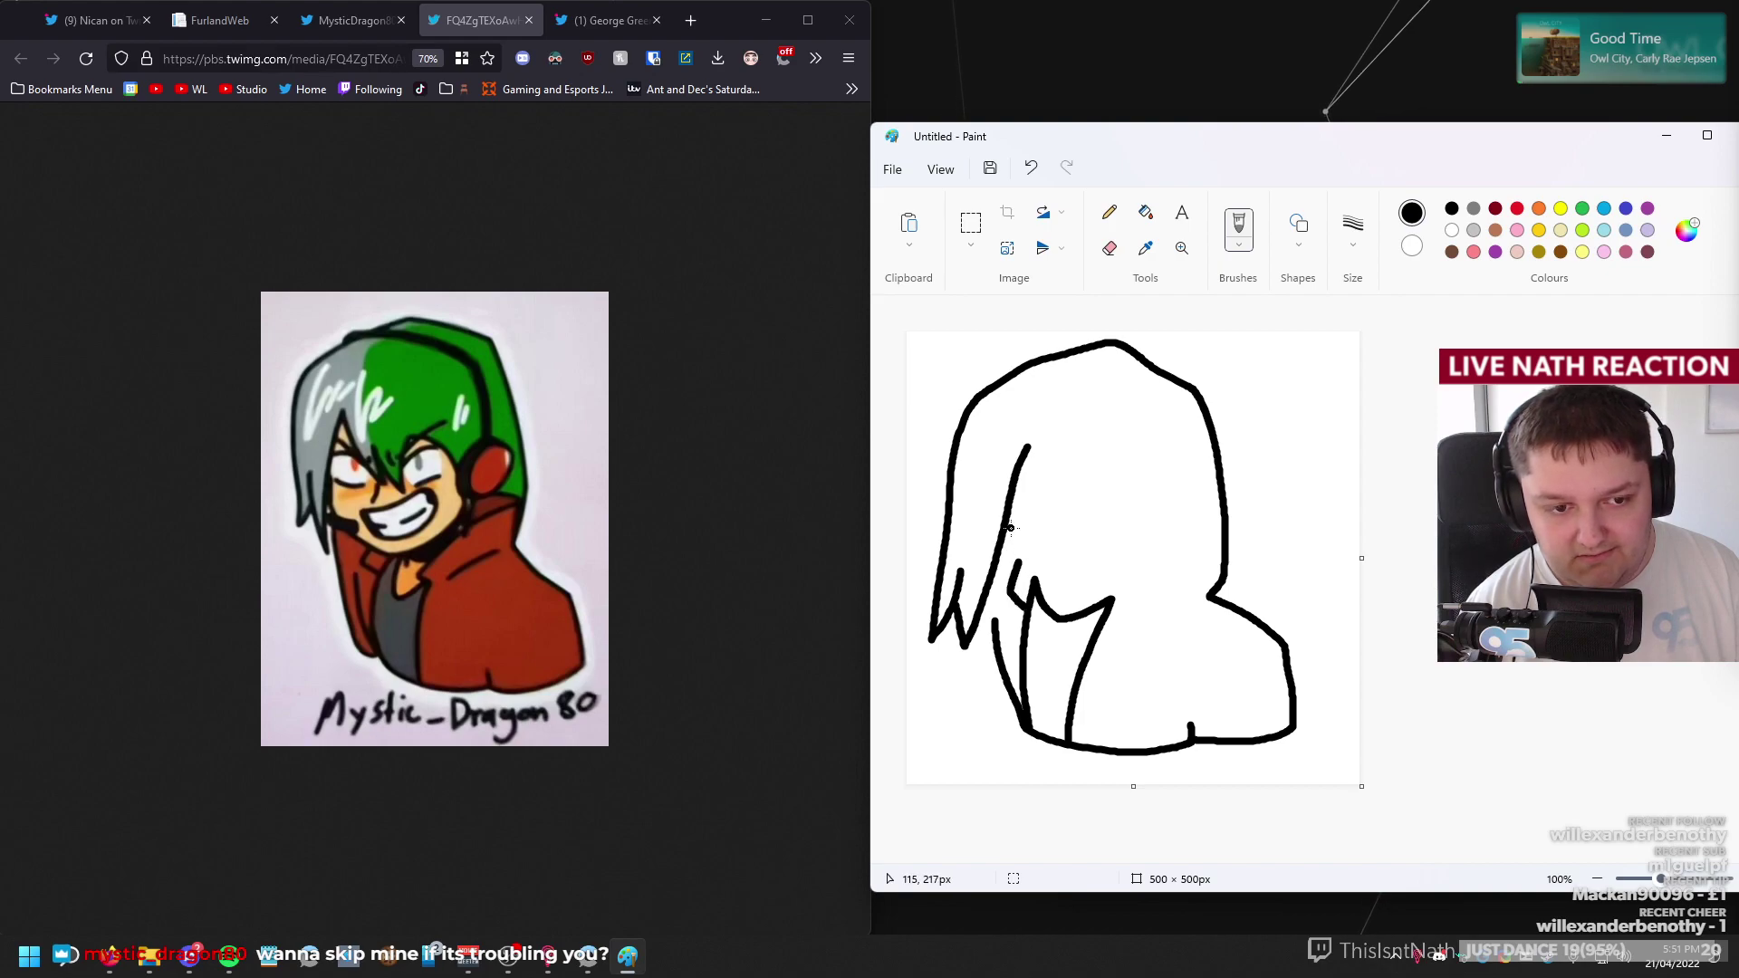
drag(1027, 560, 1040, 580)
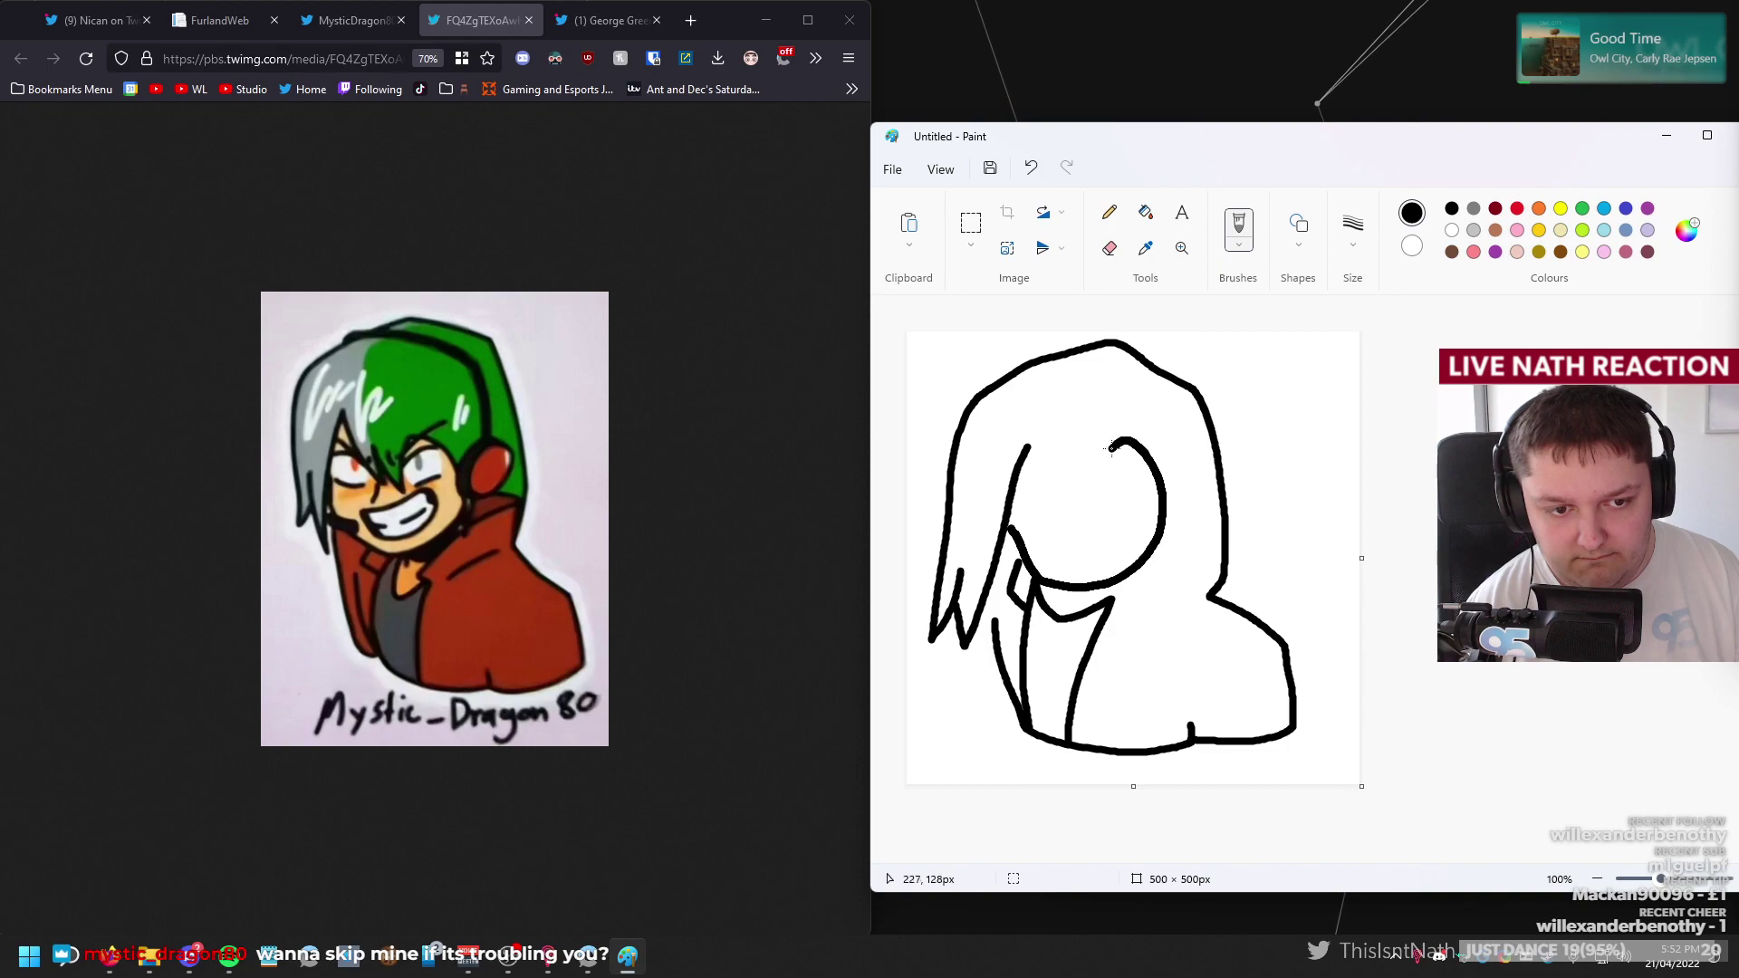
mouse_move(1112, 447)
mouse_down()
mouse_move(1091, 492)
mouse_move(1068, 457)
mouse_move(1050, 498)
mouse_move(1026, 445)
mouse_up()
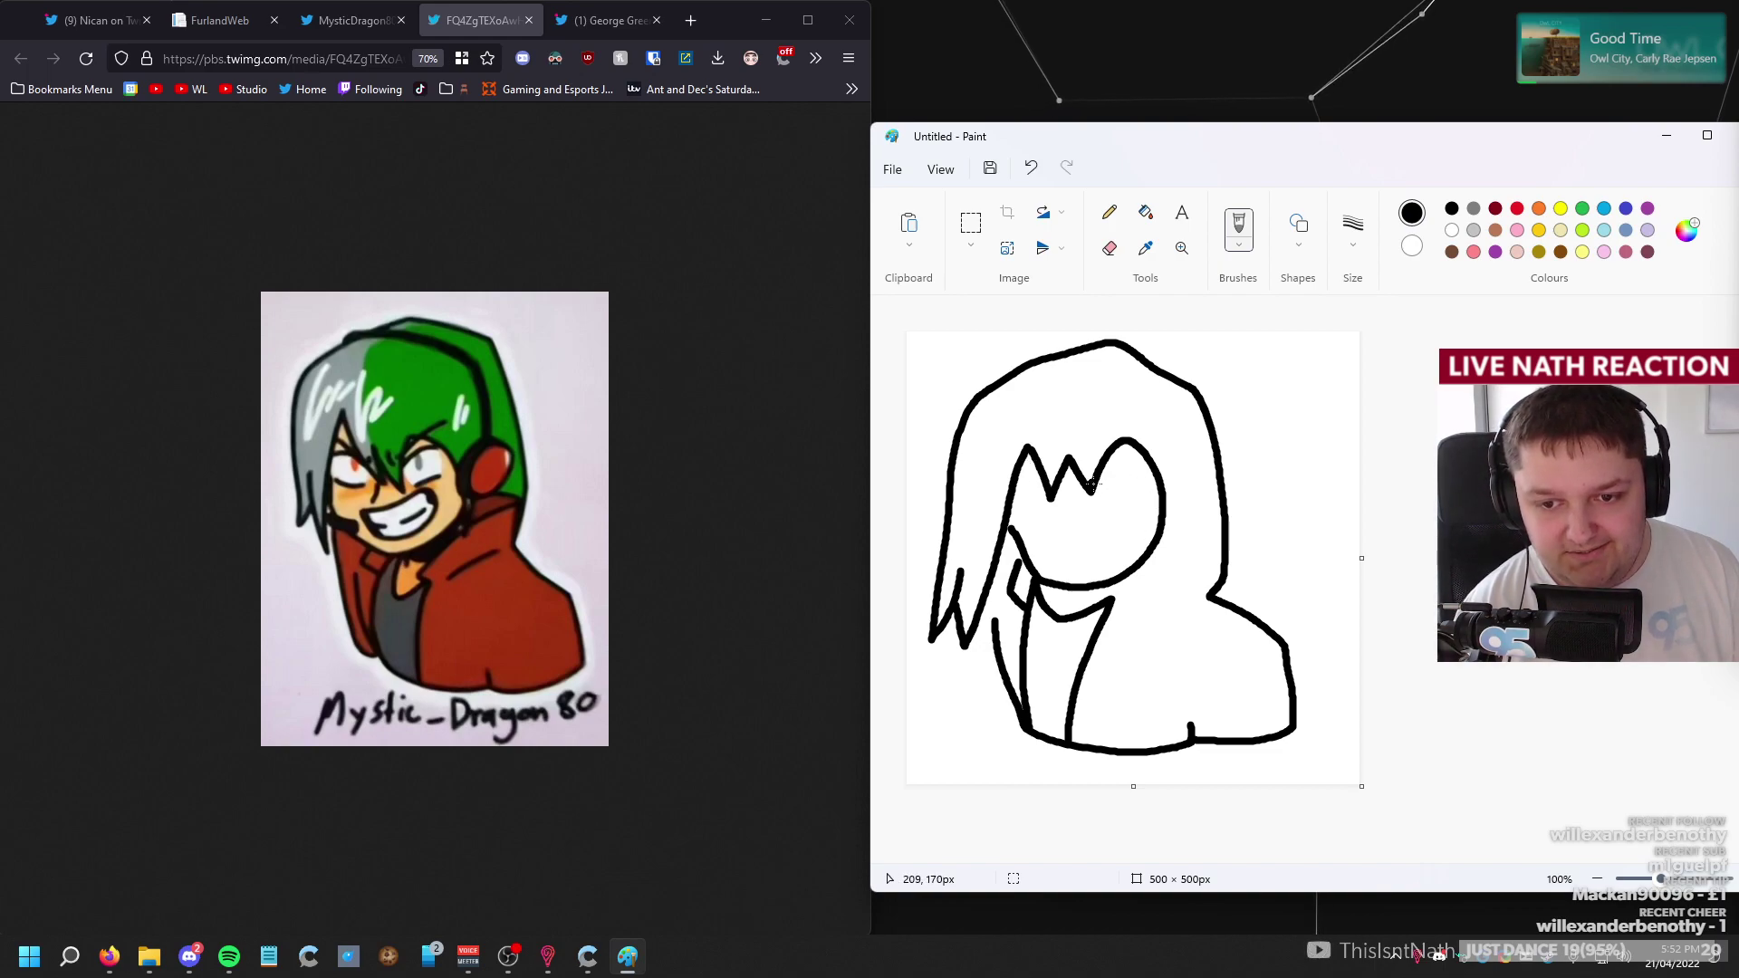
drag(1098, 432, 1089, 530)
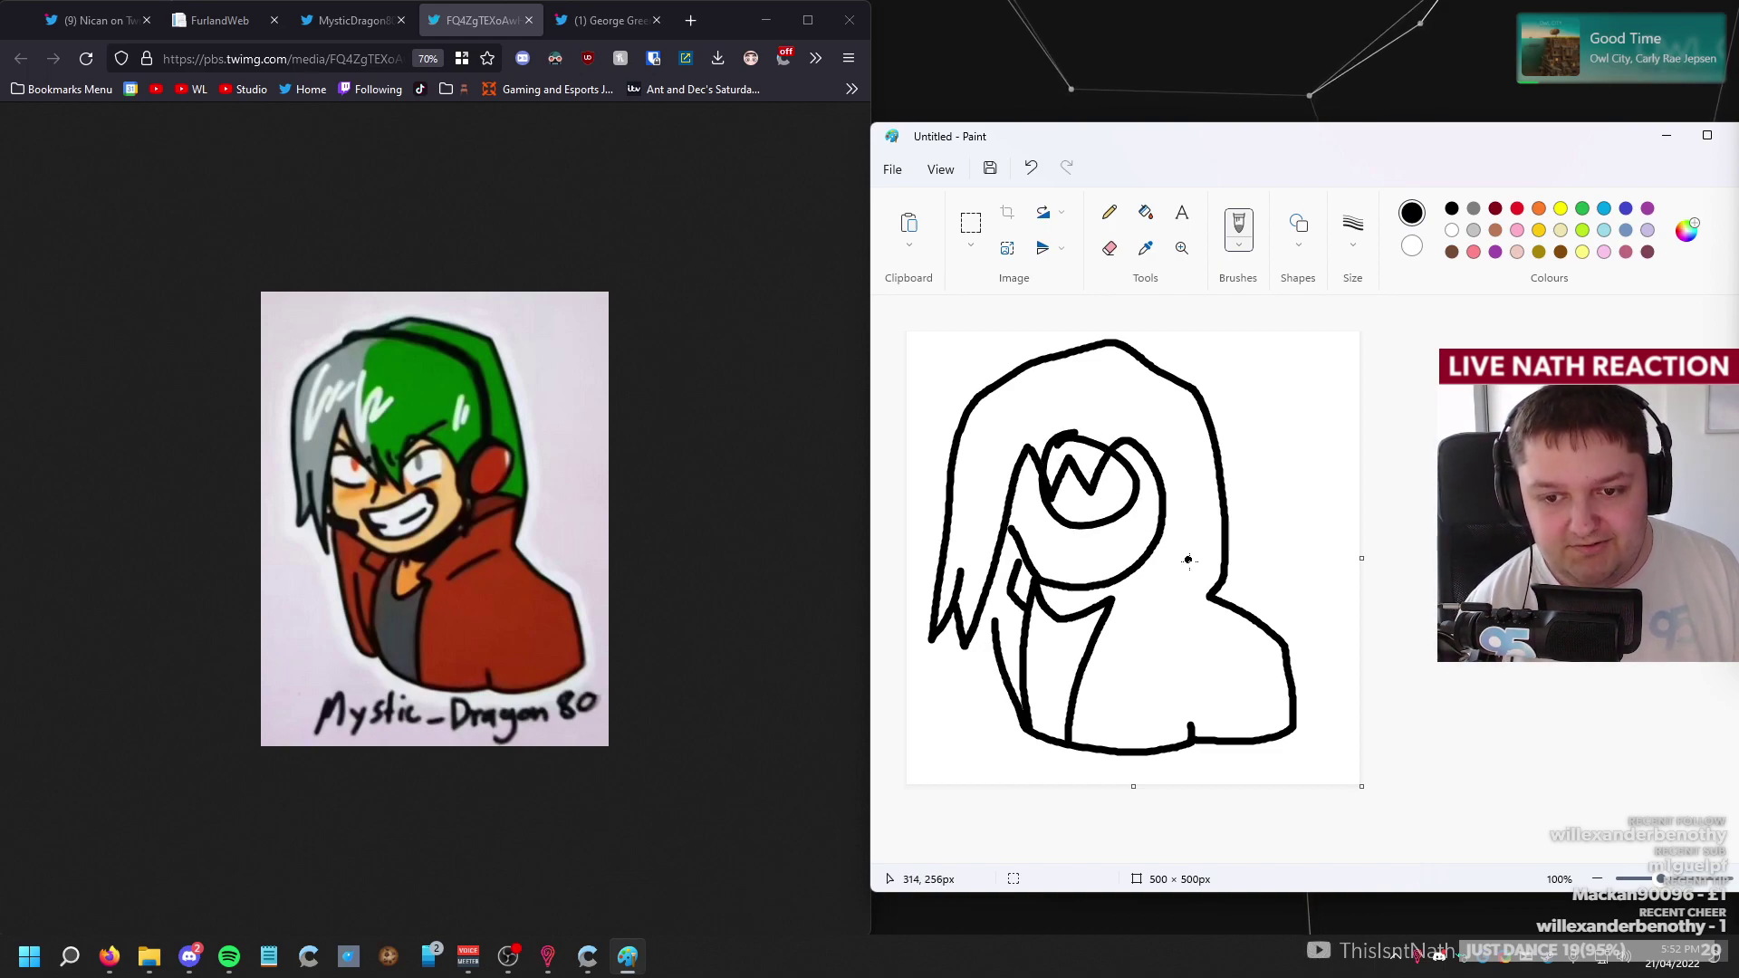
key(ctrl+z)
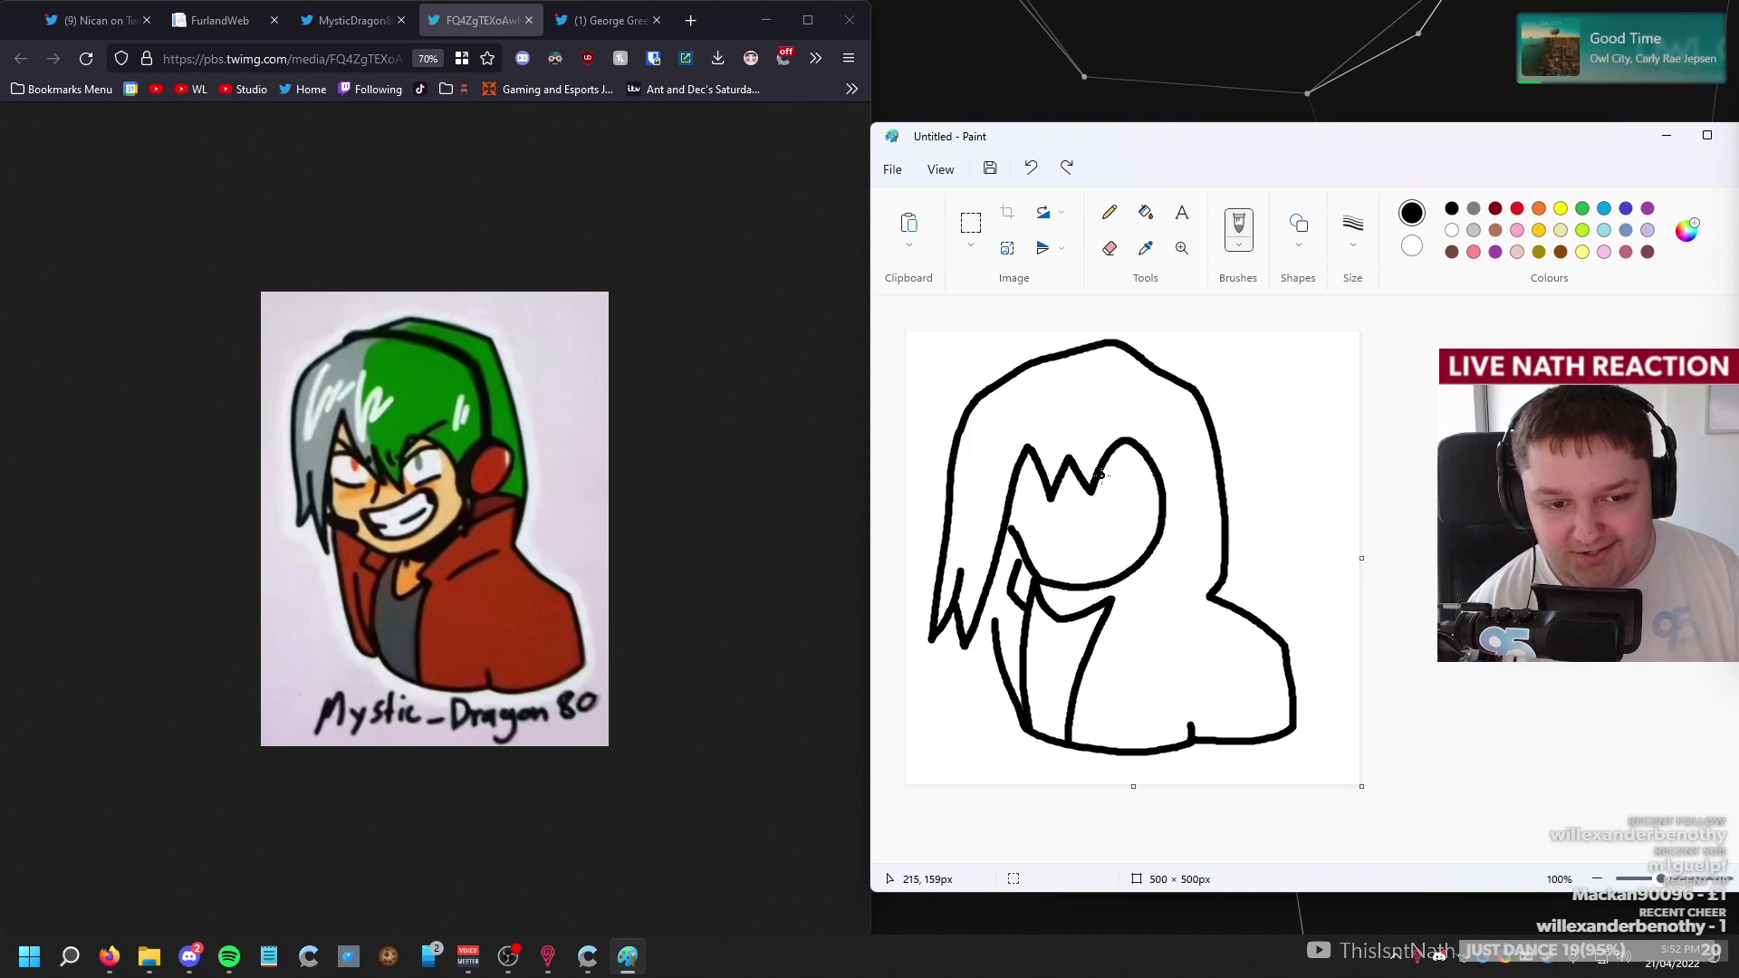
Fill the shirt area between the jacket's front edges with dark grey.
click(1146, 212)
click(1474, 208)
click(1053, 679)
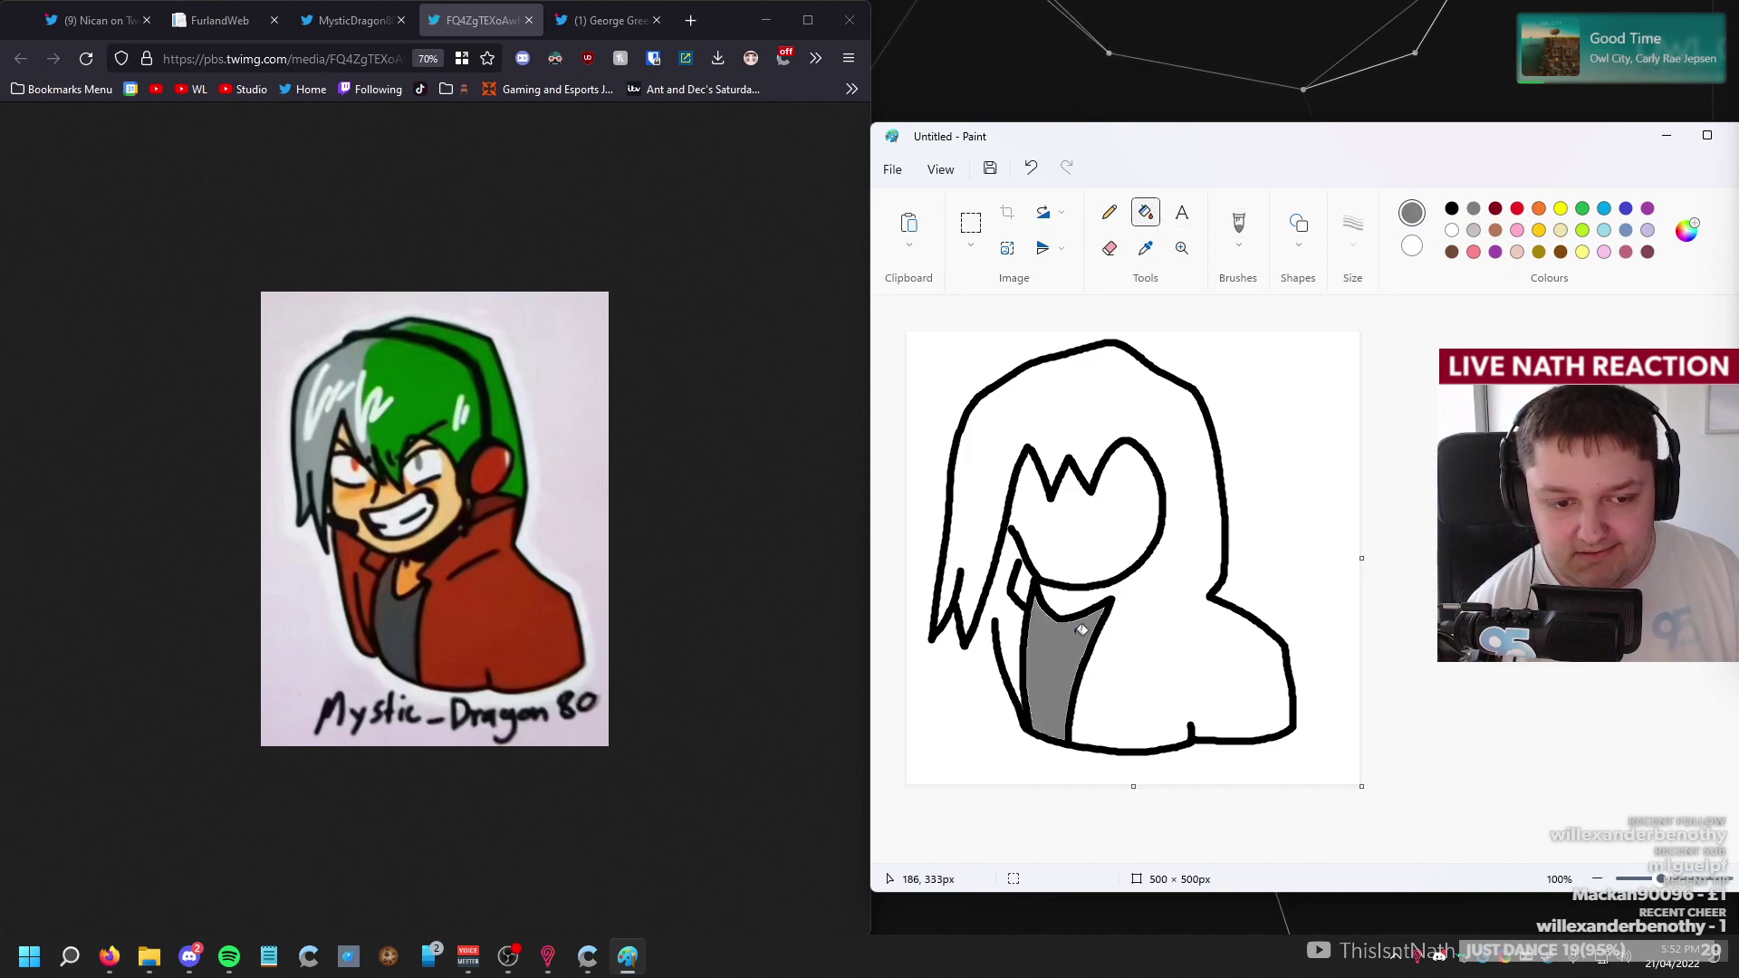
Mix the custom orange-red #CC542A and try filling the jacket with it.
click(1685, 230)
drag(1161, 463, 1060, 435)
drag(1383, 399, 1343, 366)
drag(1076, 362, 1080, 356)
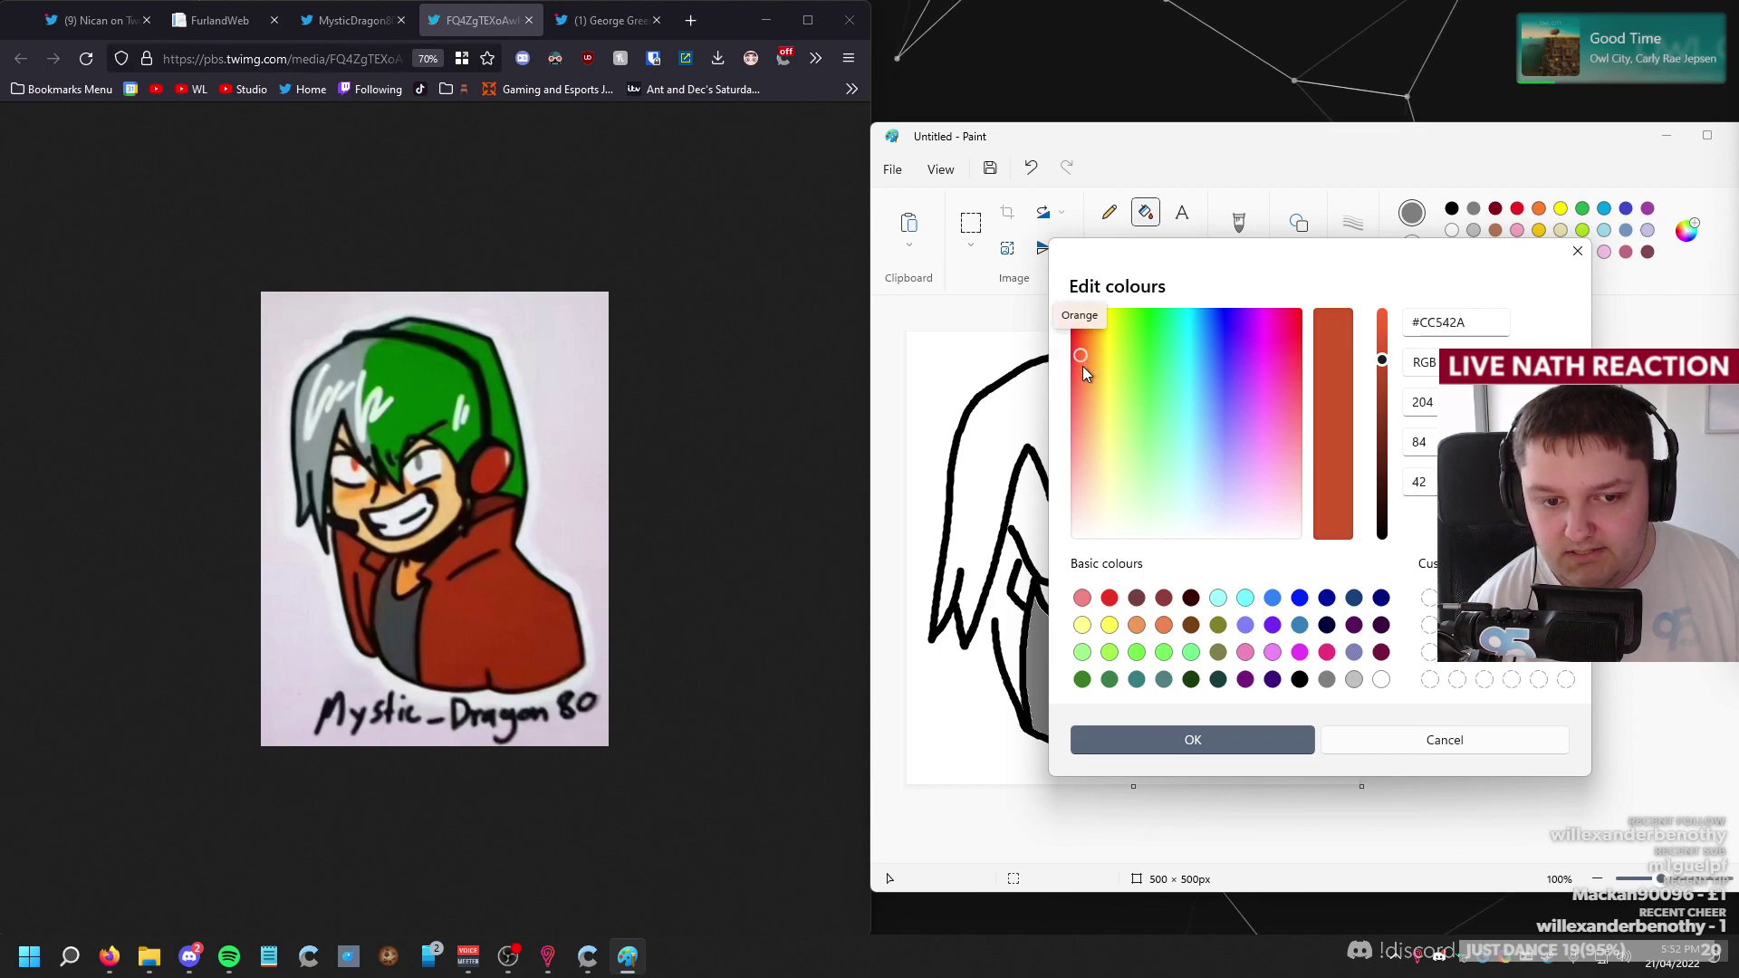
click(1172, 745)
click(1110, 652)
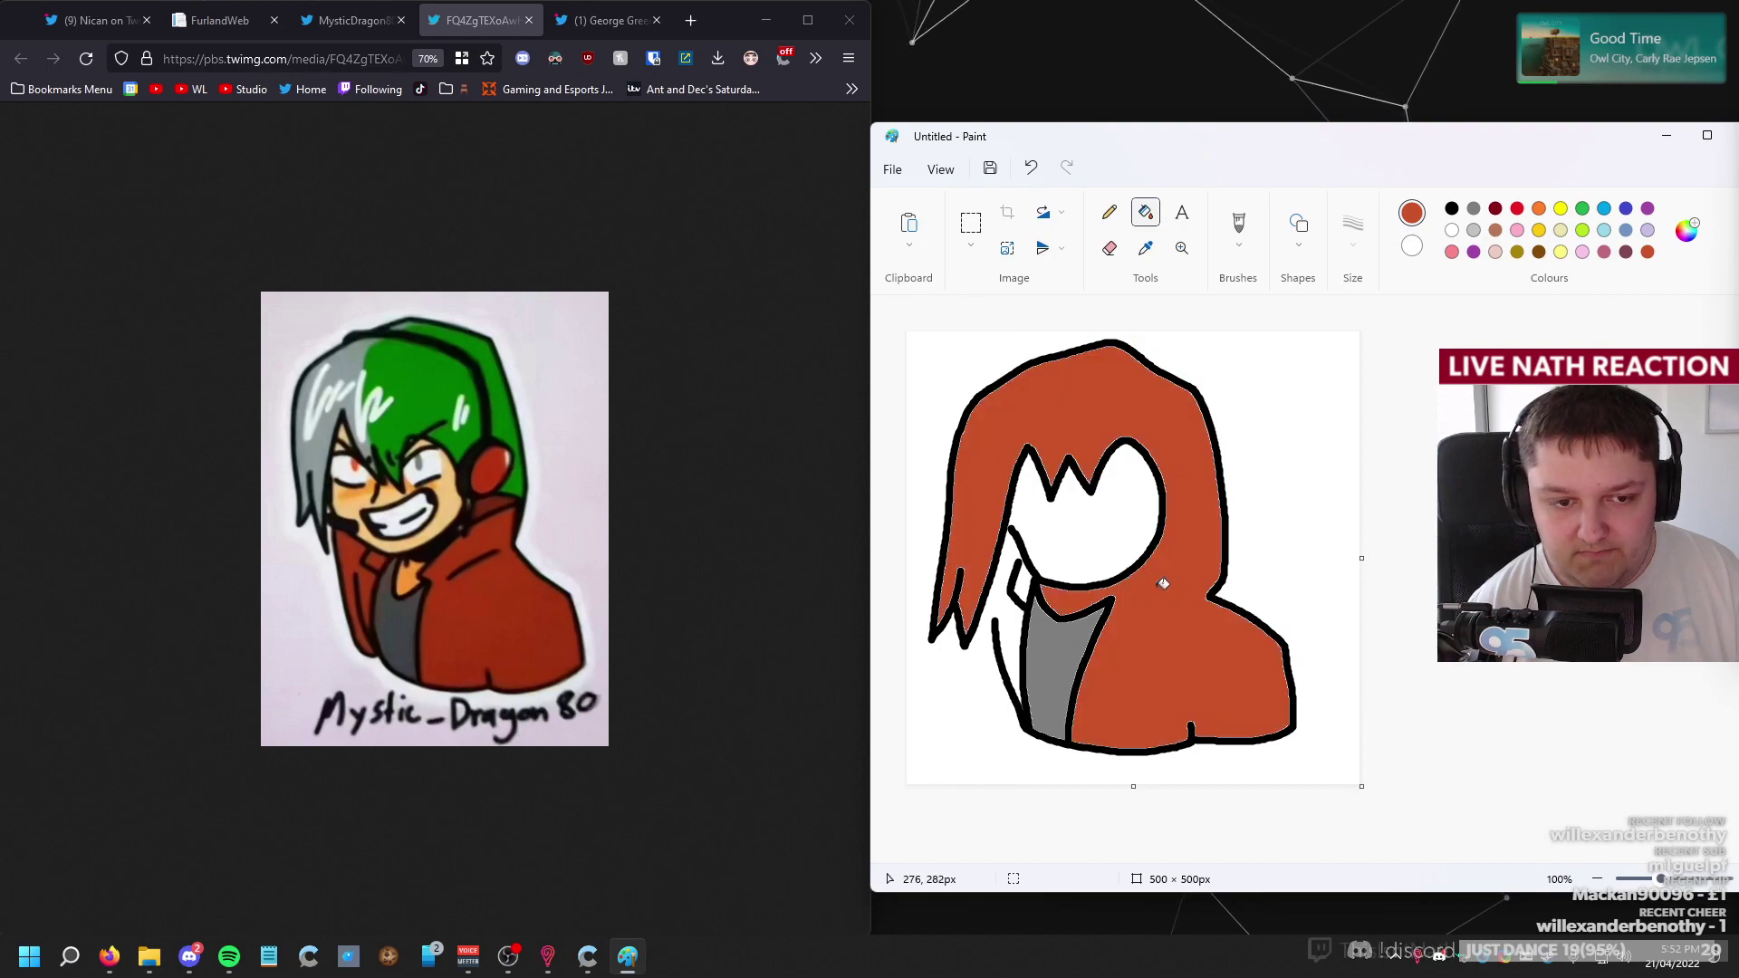
key(ctrl+z)
Draw a black collar line from the neckline to the hood's right edge and a curved shoulder crease below it.
click(1238, 222)
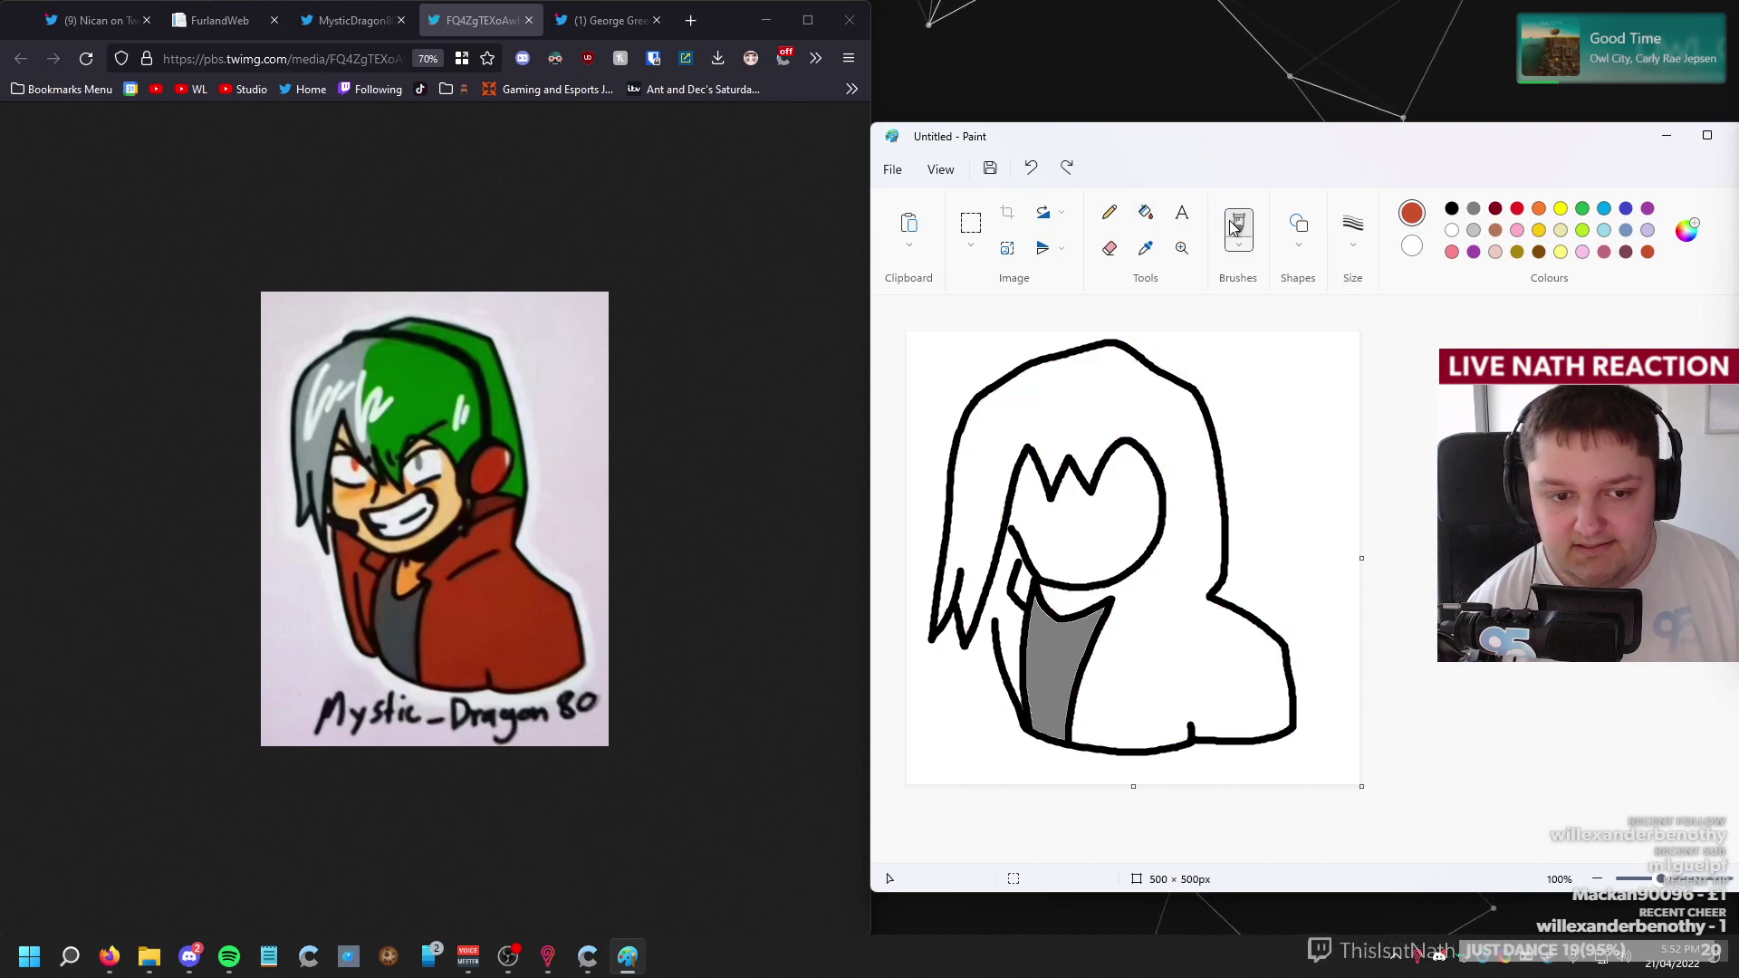
click(1452, 208)
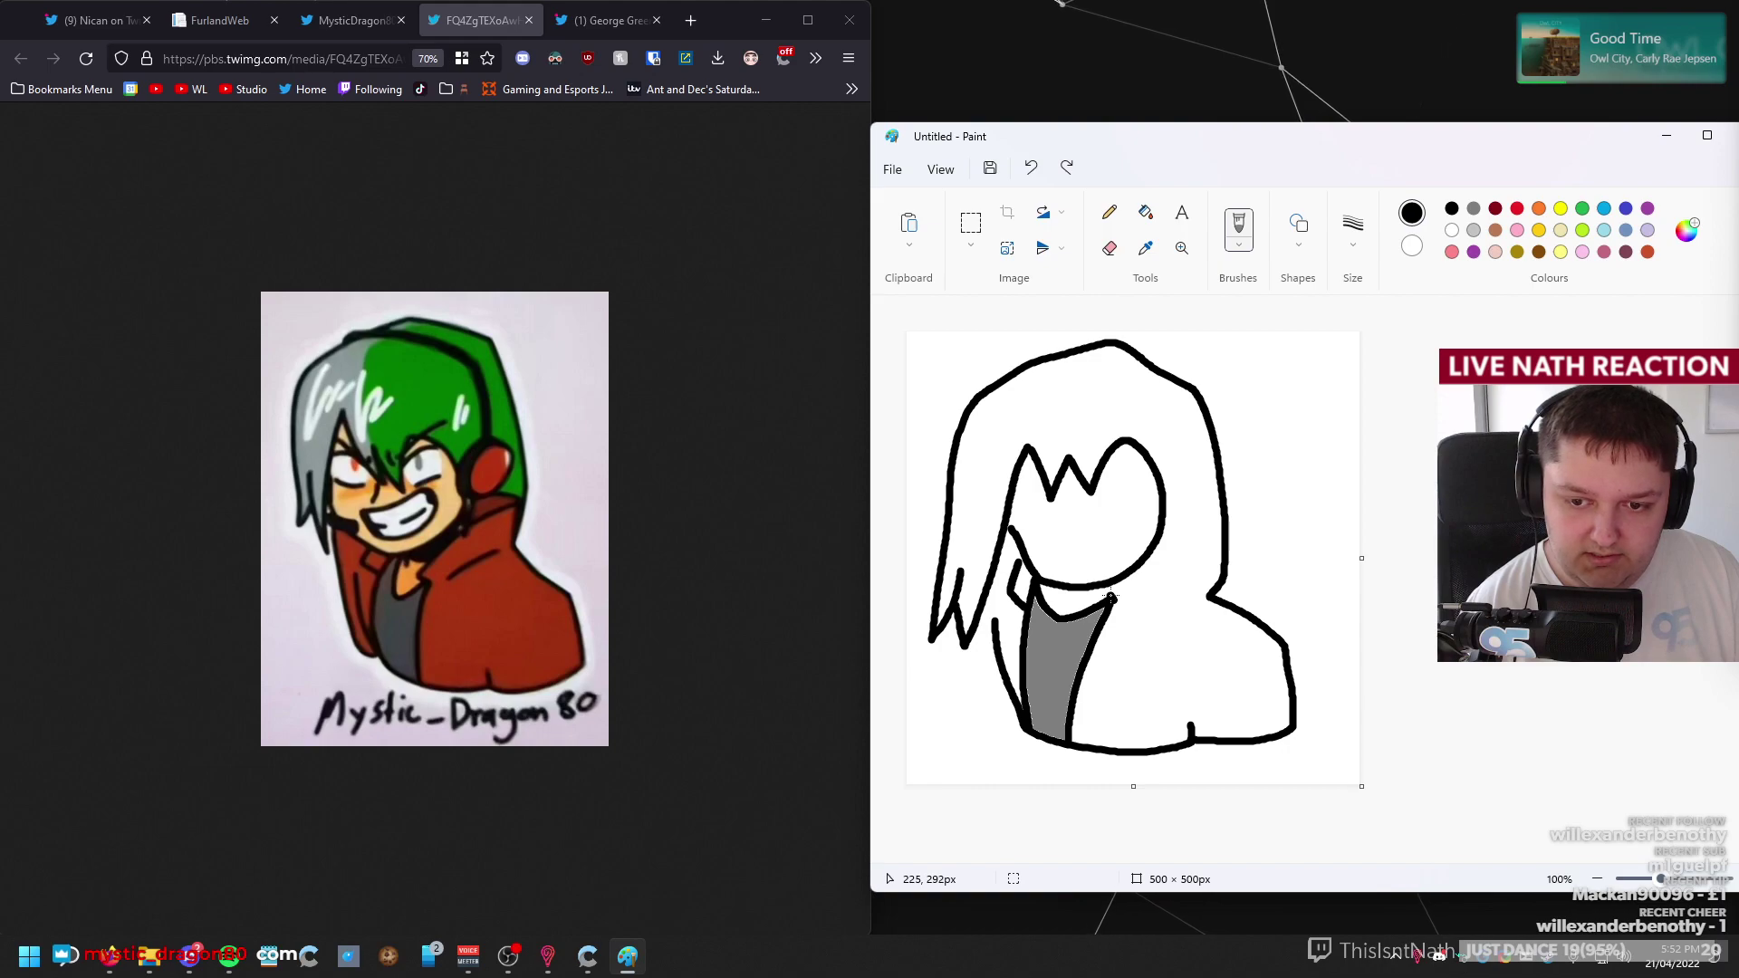
drag(1104, 586, 1225, 554)
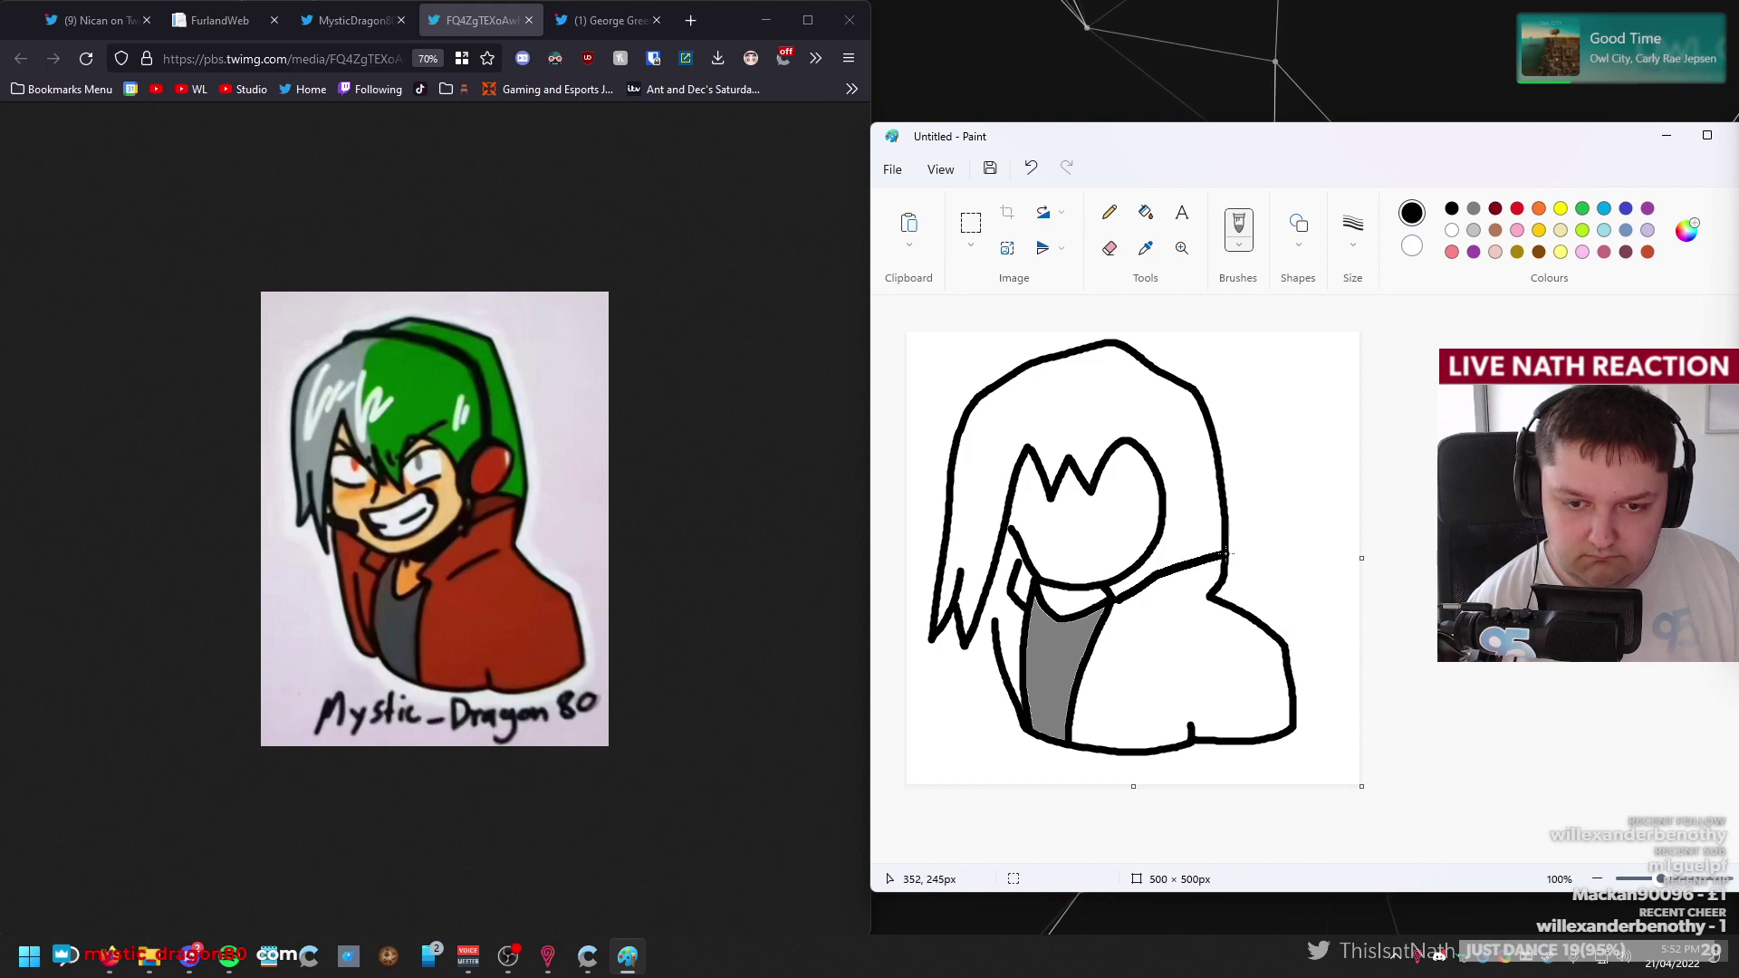
drag(1121, 643, 1184, 605)
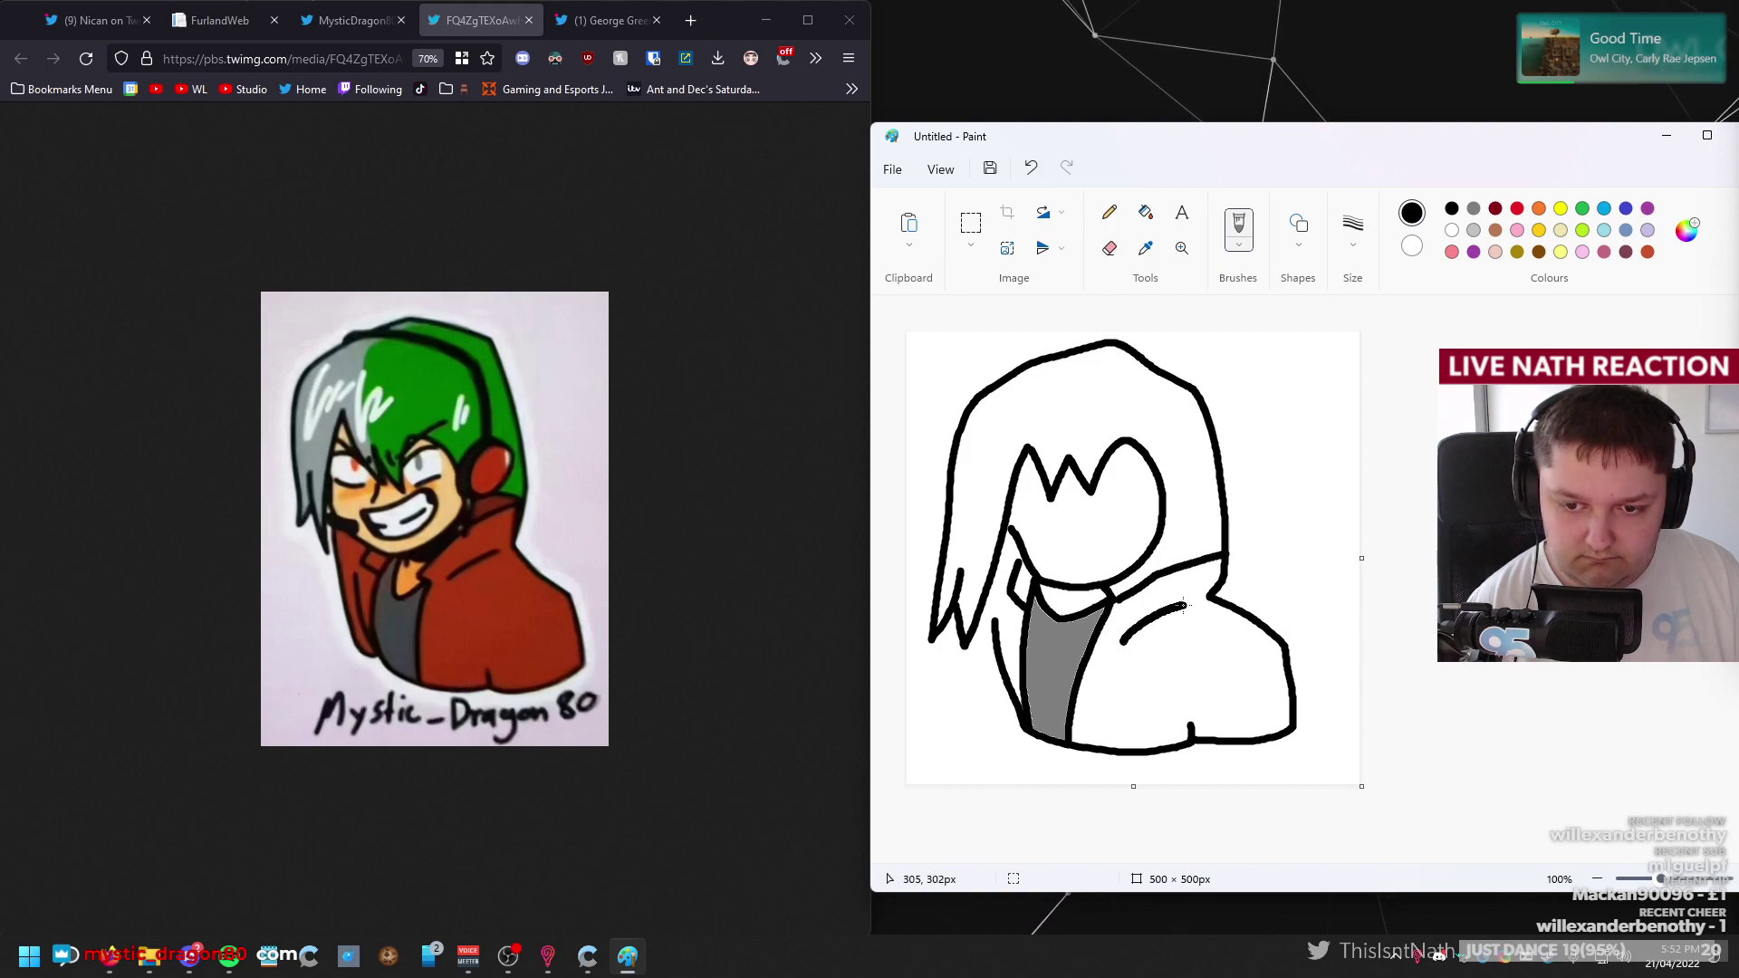
Fill the right part of the jacket with the custom orange-red.
click(1145, 212)
click(1648, 251)
click(1212, 666)
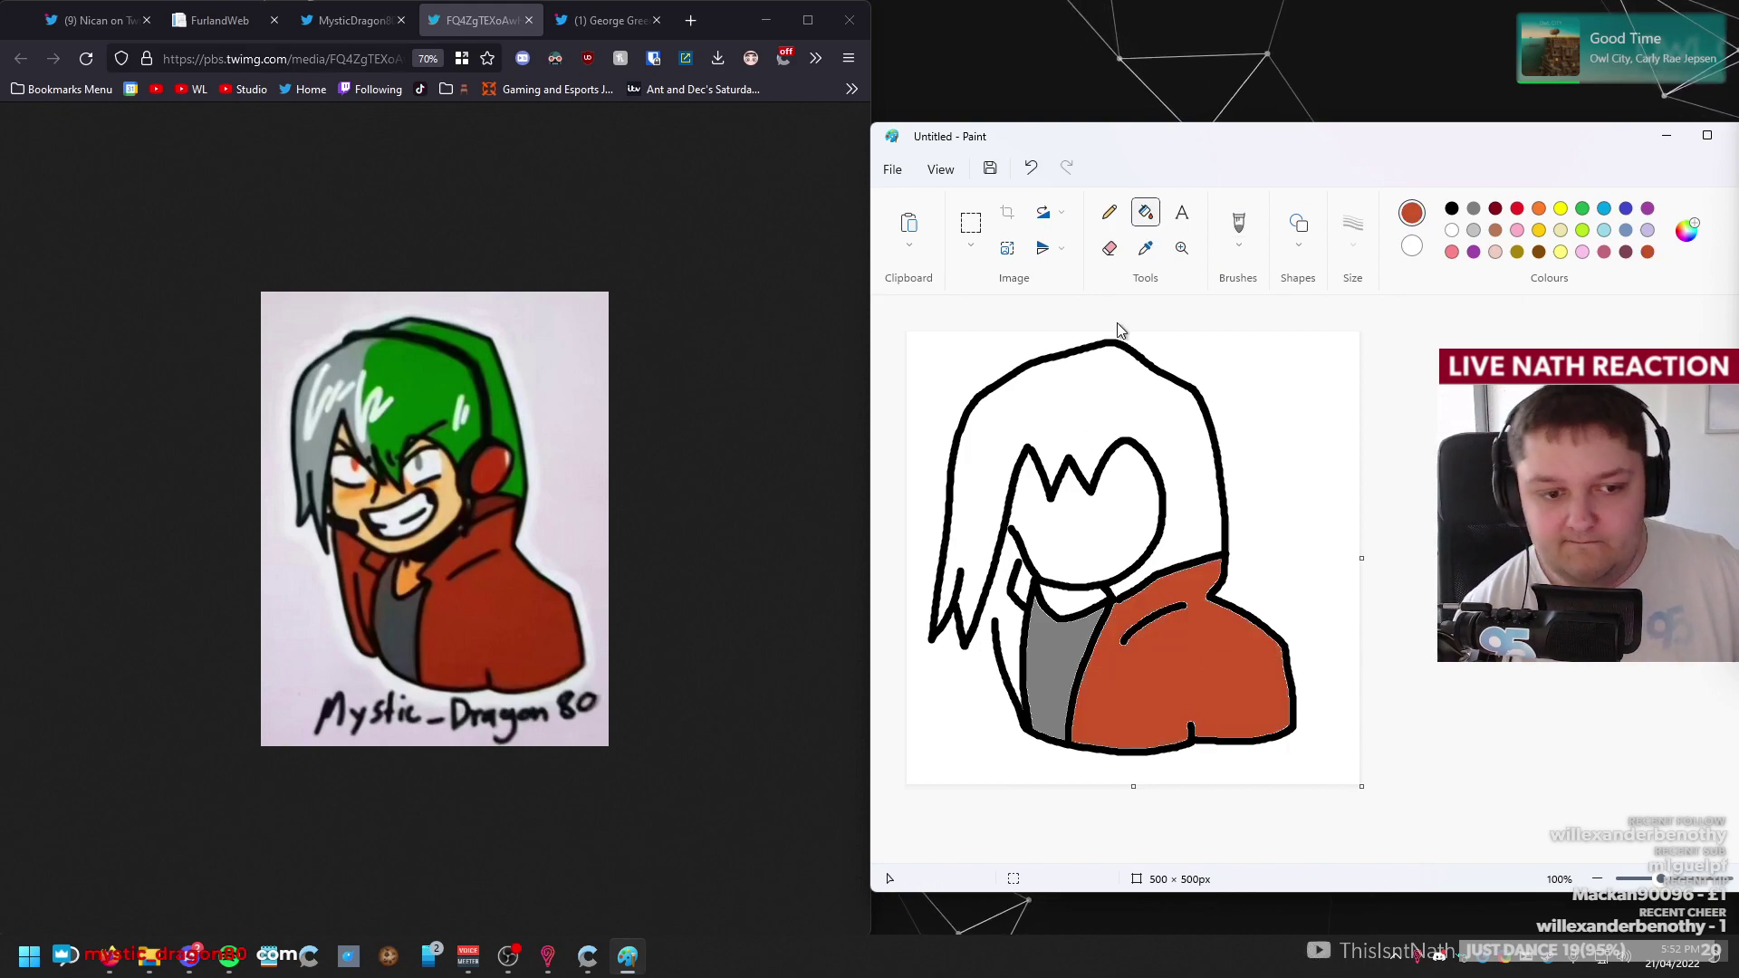
Draw the left sleeve's outer edge in black from the hair tip down to the jacket's bottom.
click(1238, 223)
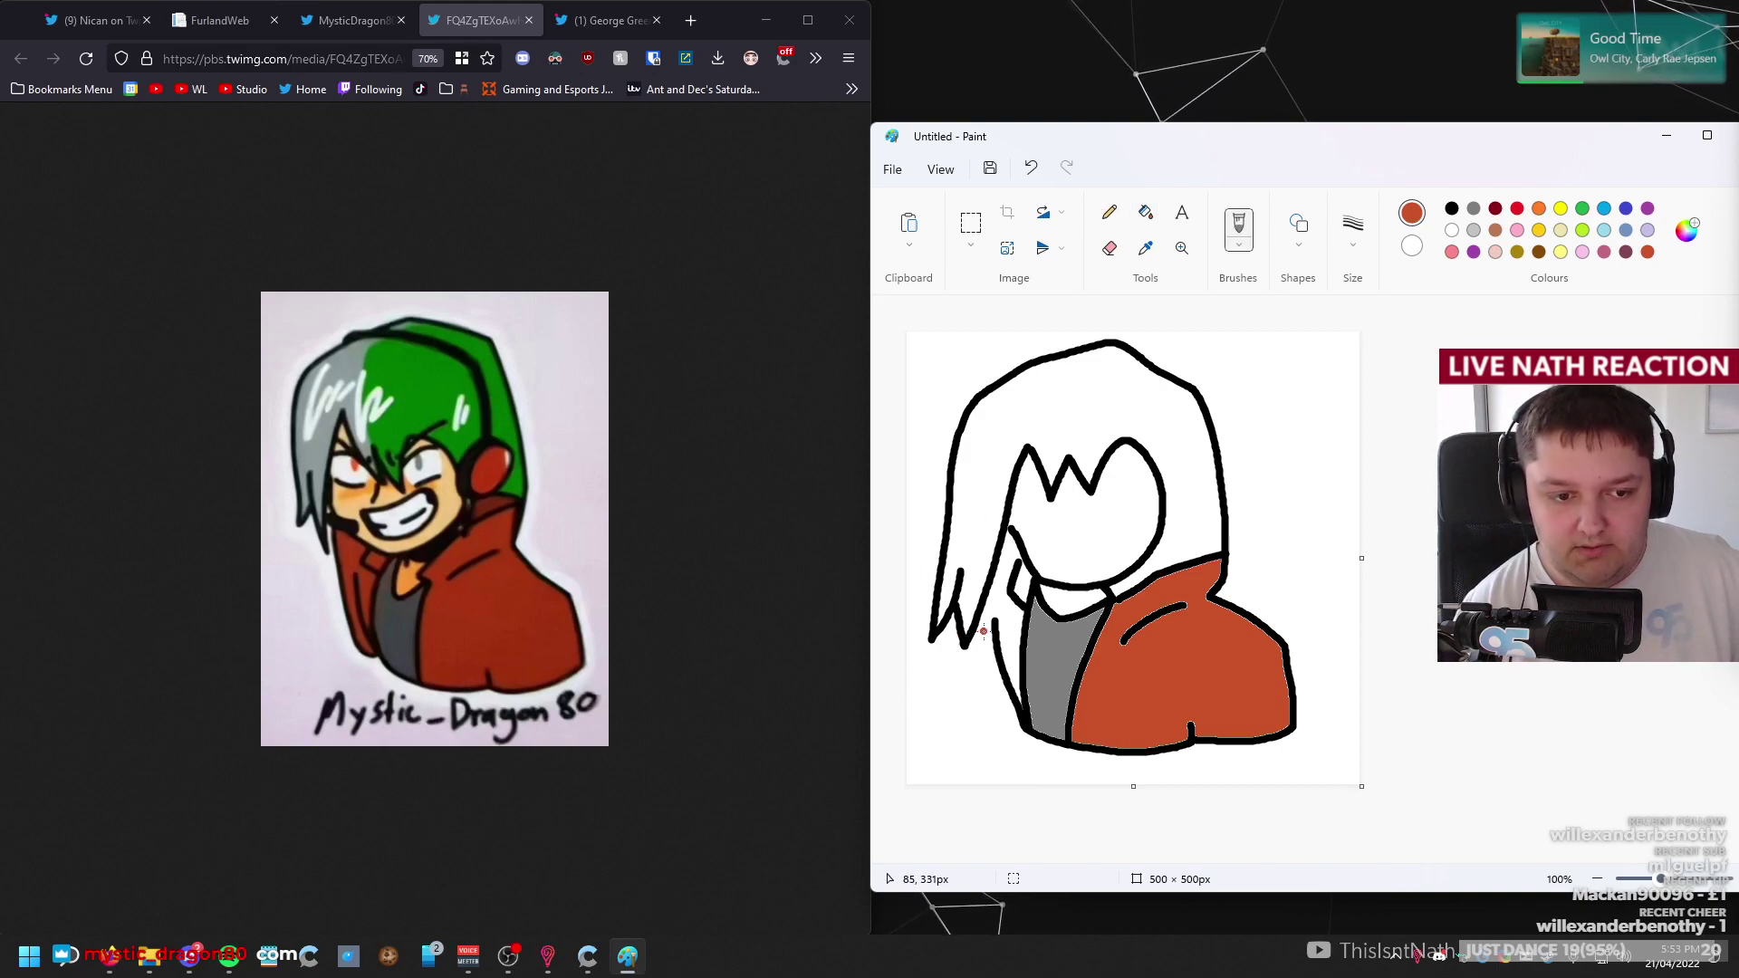
key(ctrl+z)
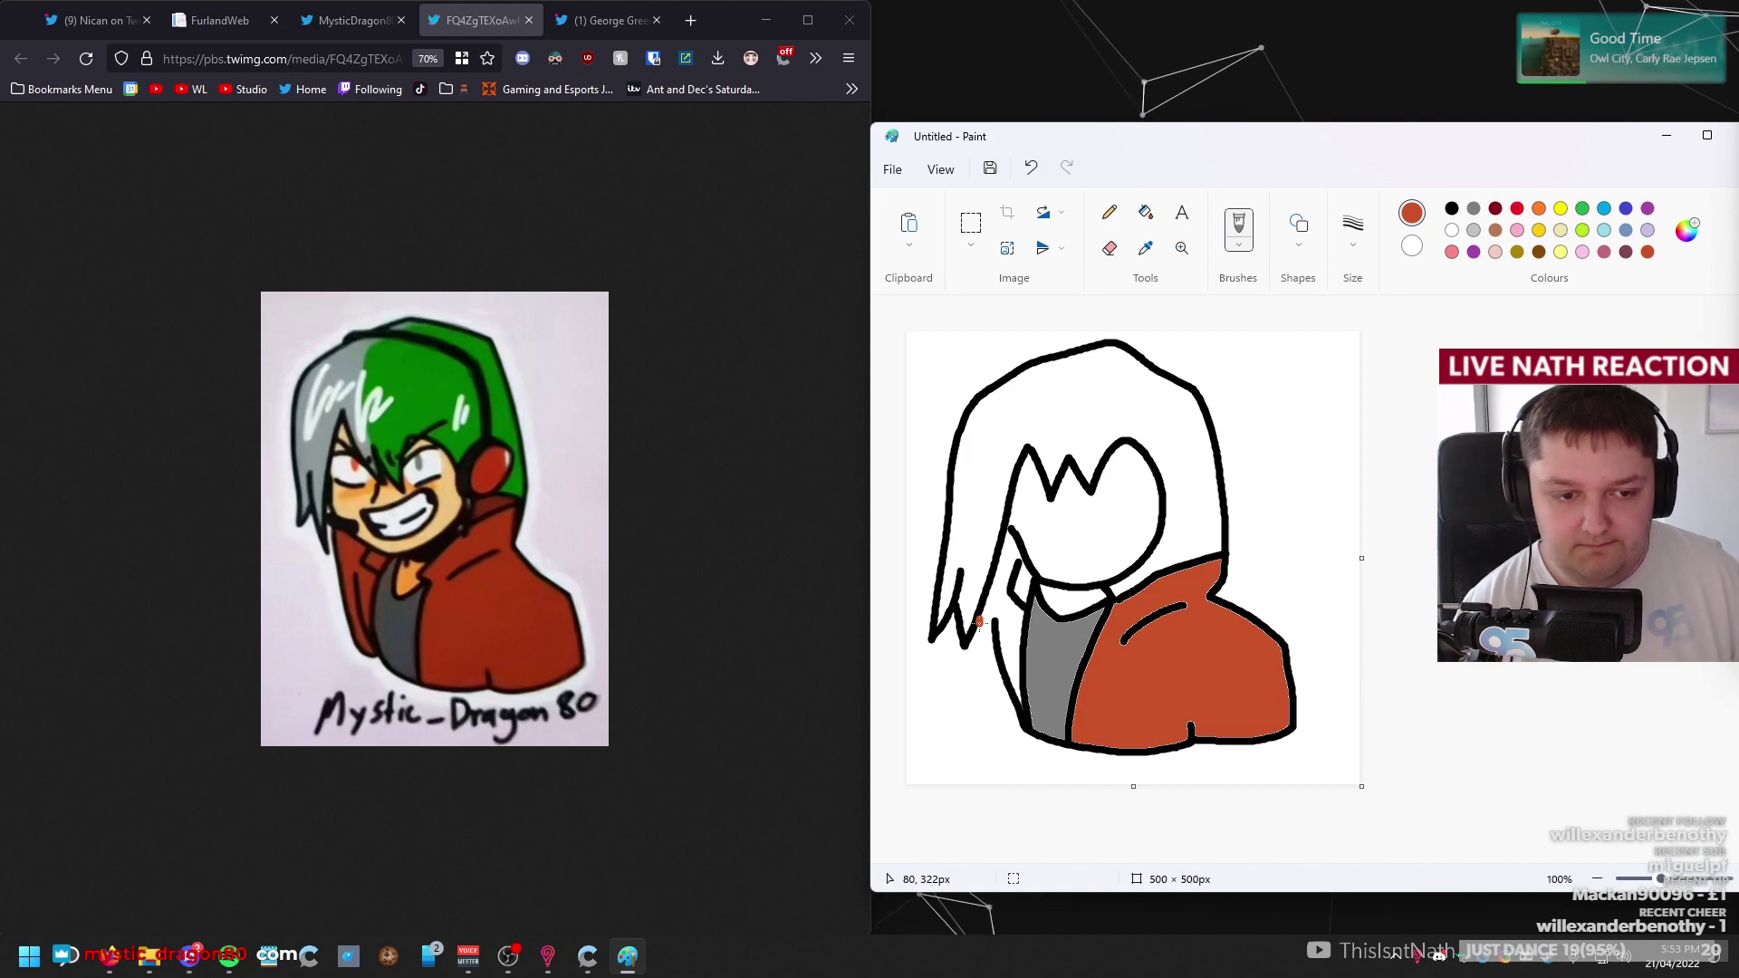
click(1452, 209)
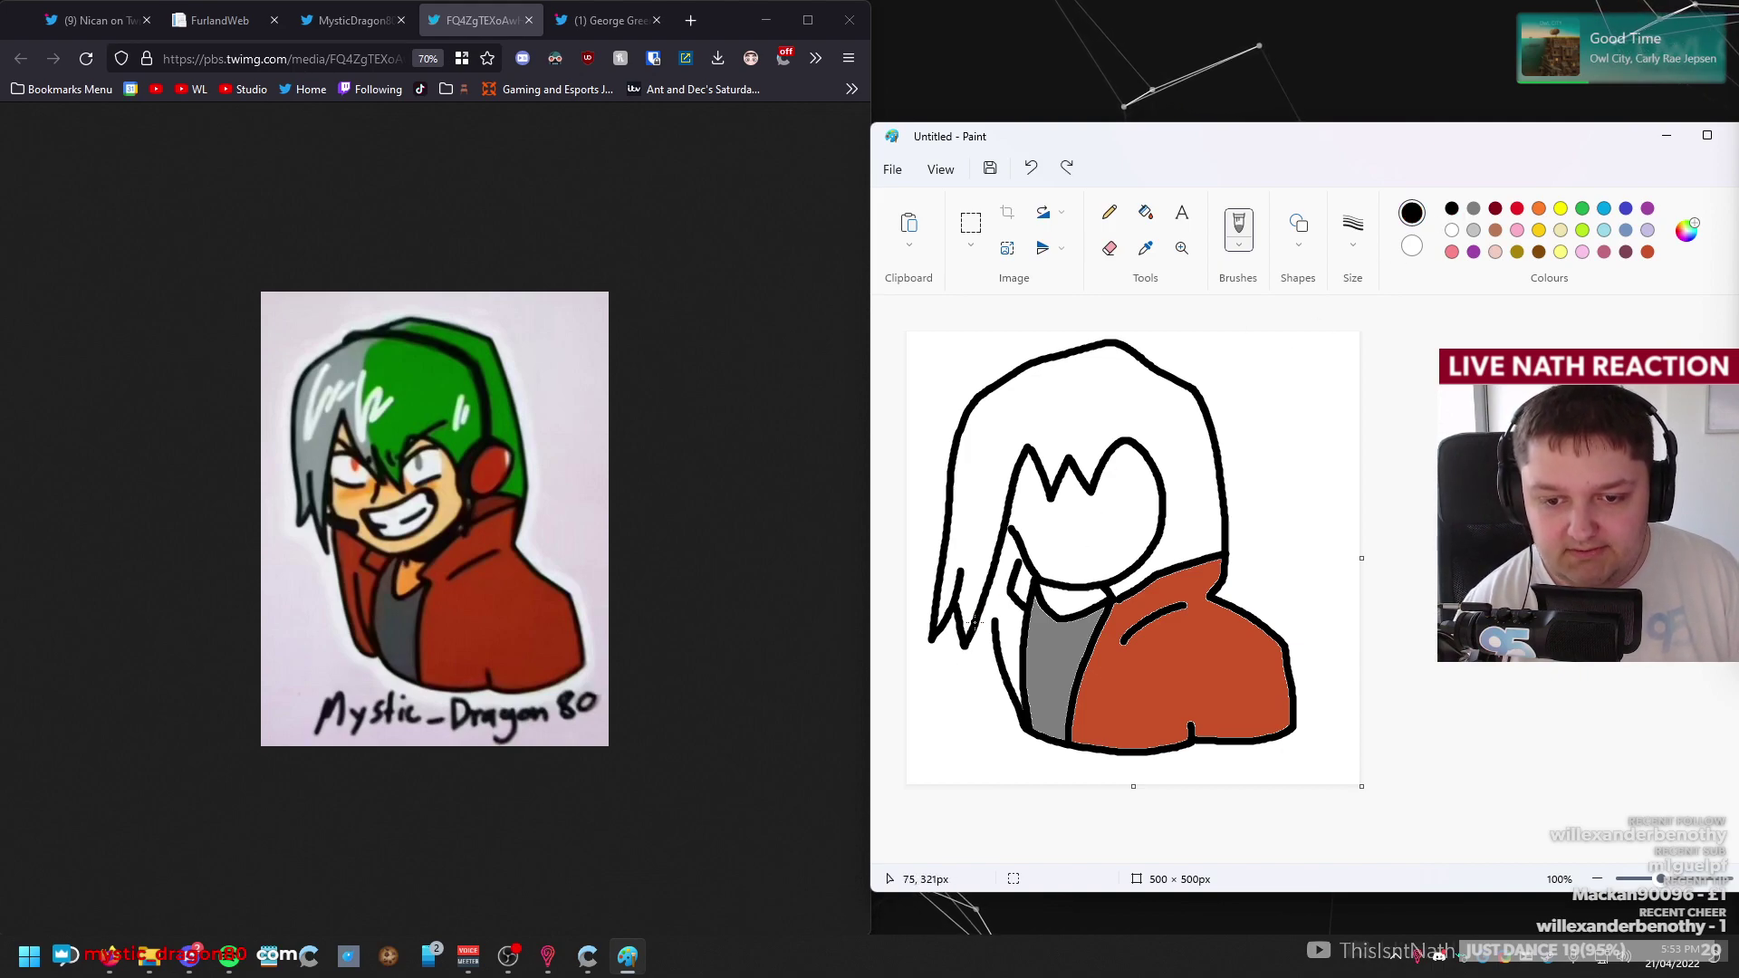
drag(976, 634, 983, 716)
key(ctrl+z)
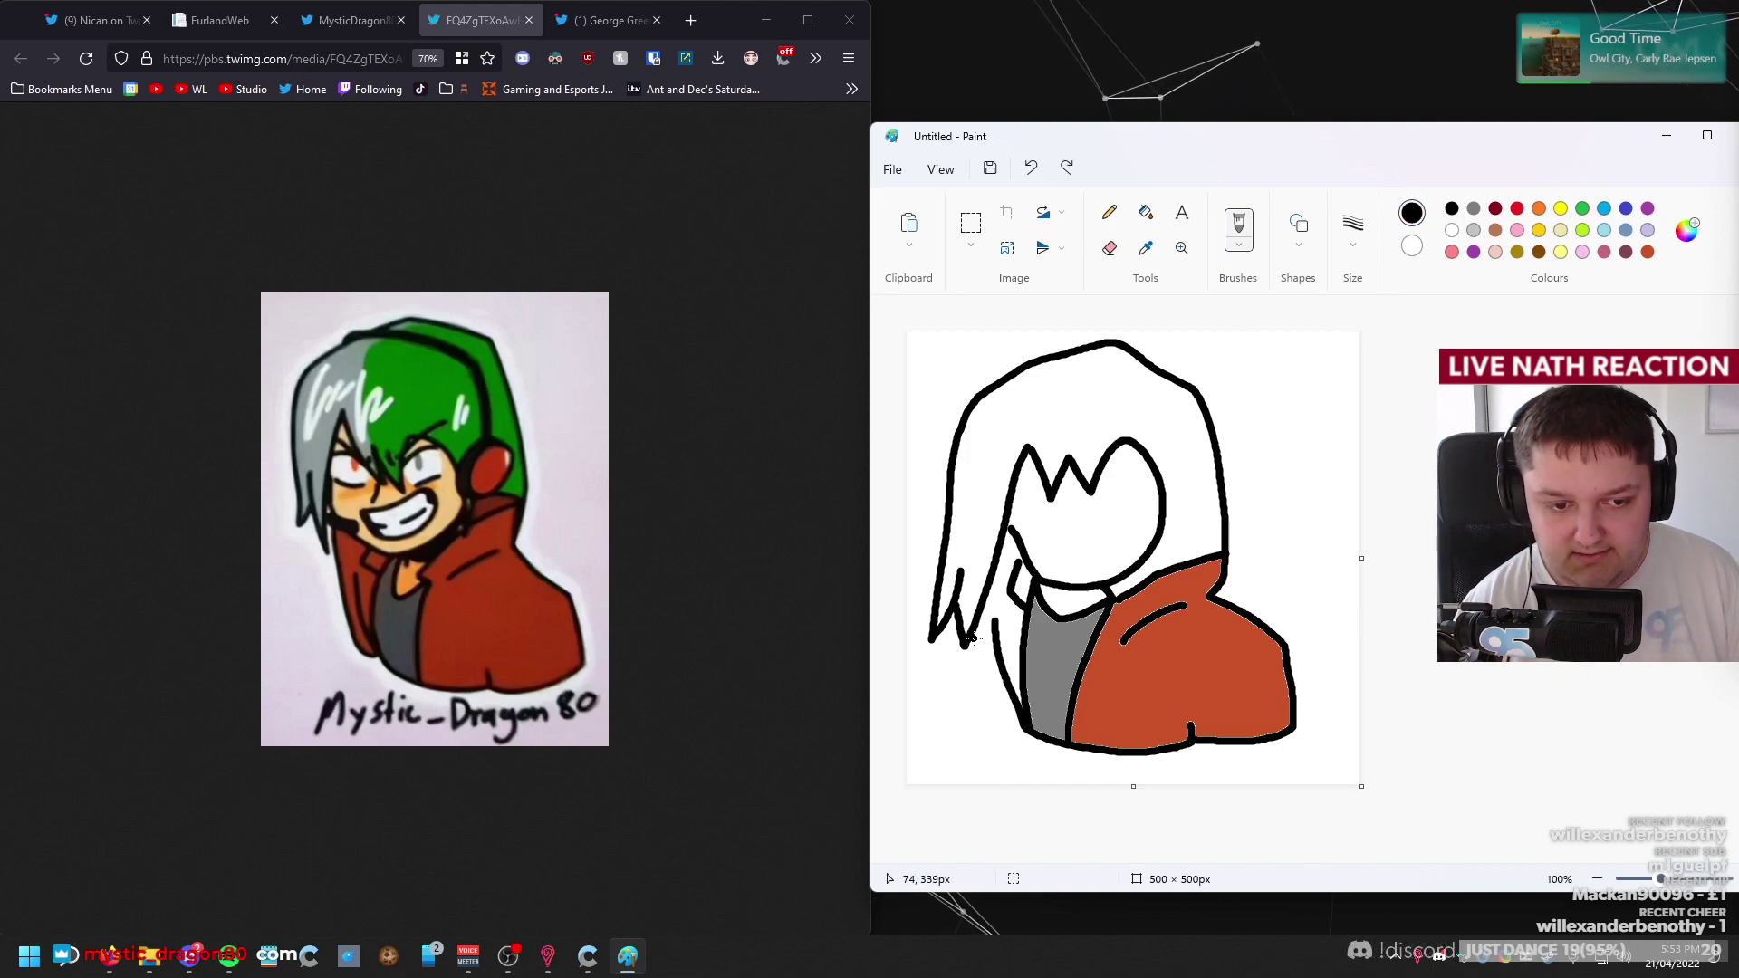
mouse_move(972, 638)
mouse_down()
mouse_move(991, 712)
mouse_move(1021, 730)
mouse_up()
key(ctrl+z)
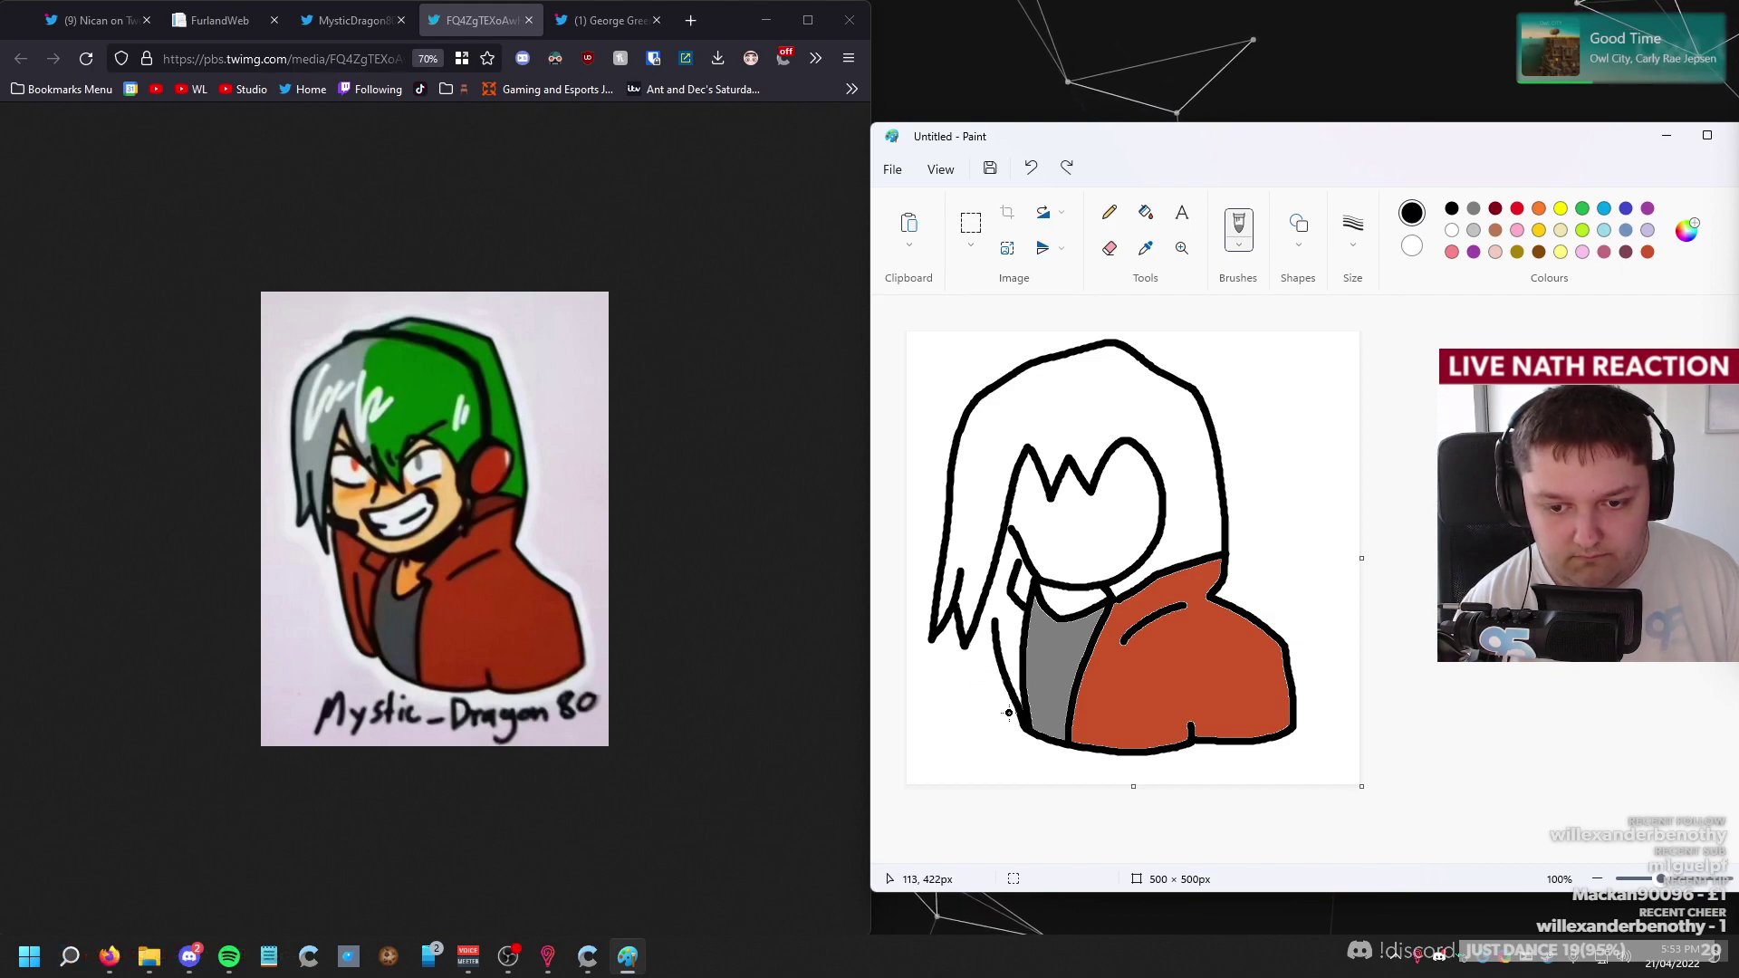
key(ctrl+y)
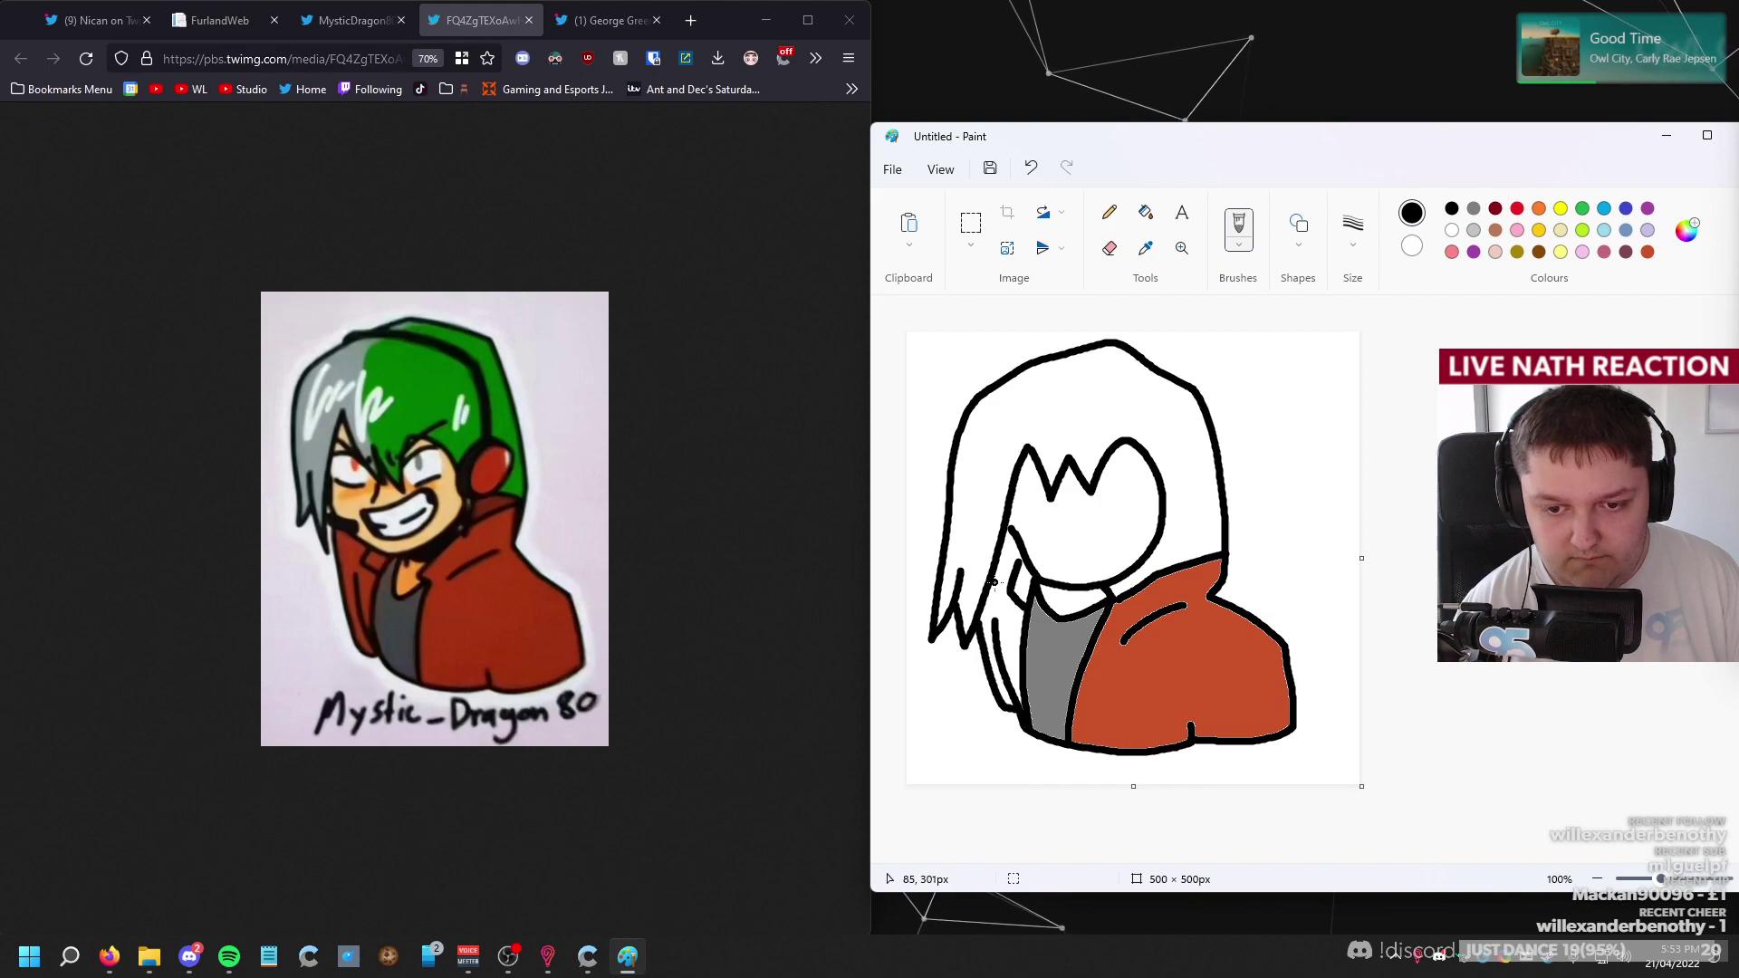
Fill the left part of the jacket with the custom orange-red.
click(1146, 211)
click(1647, 252)
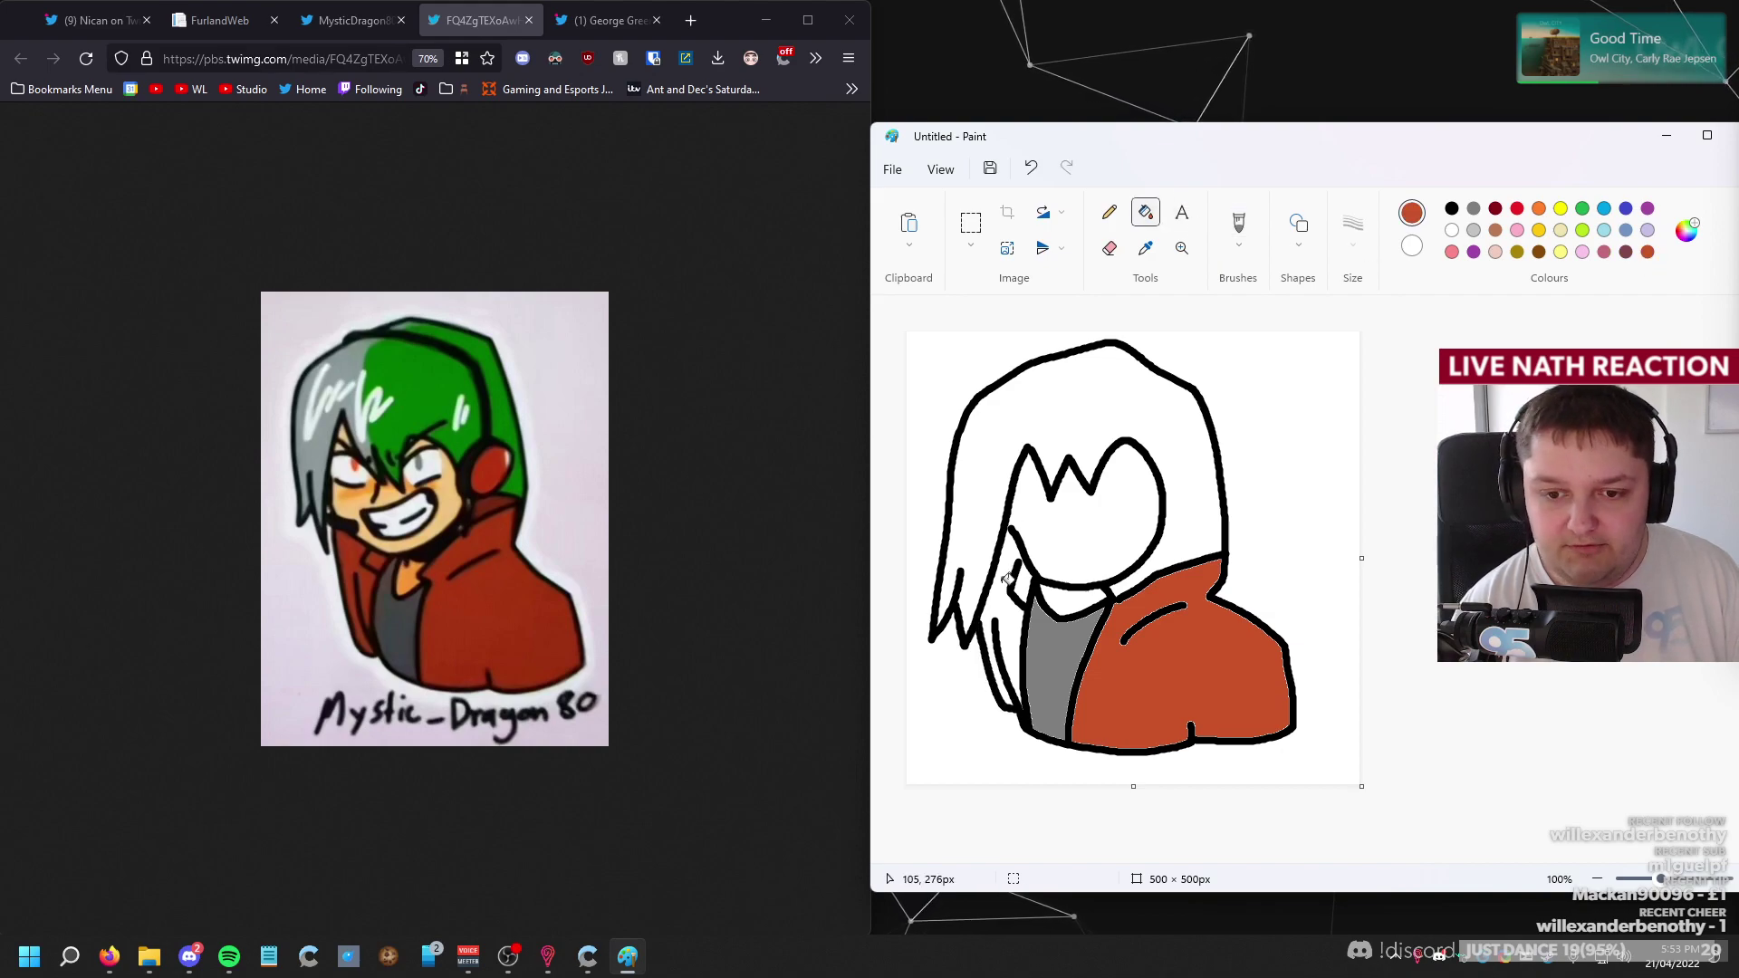
click(1001, 625)
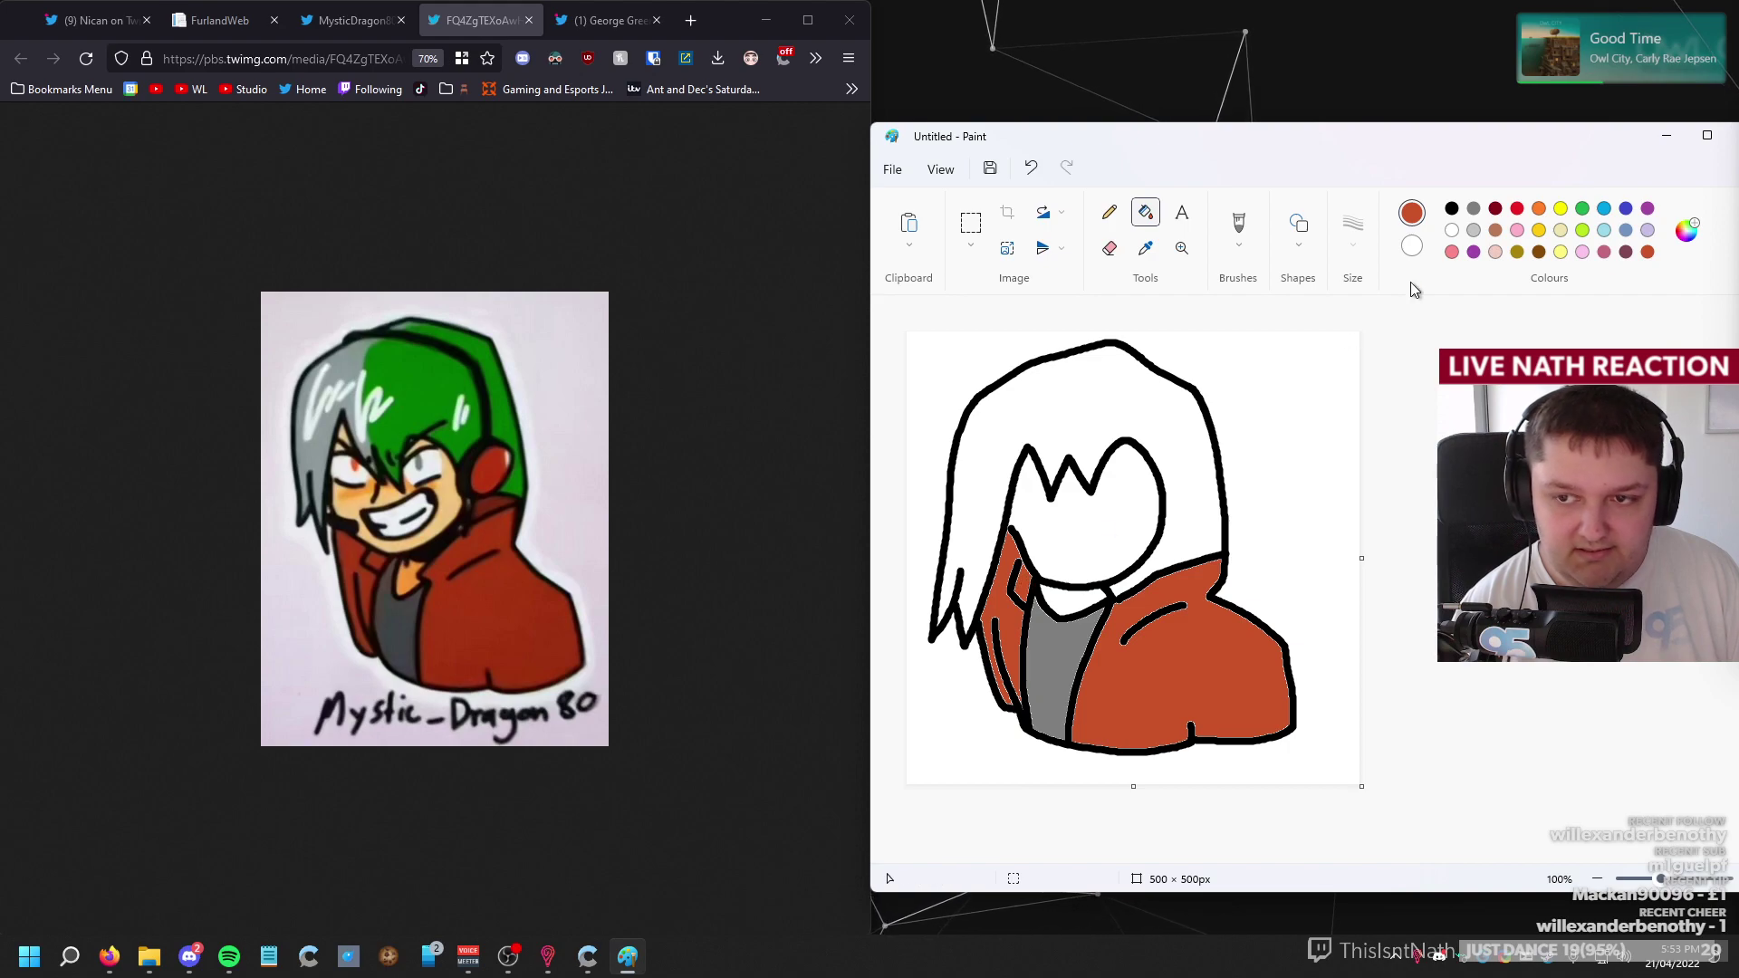
Fill the neck area above the shirt's neckline with orange.
click(1539, 209)
click(1087, 594)
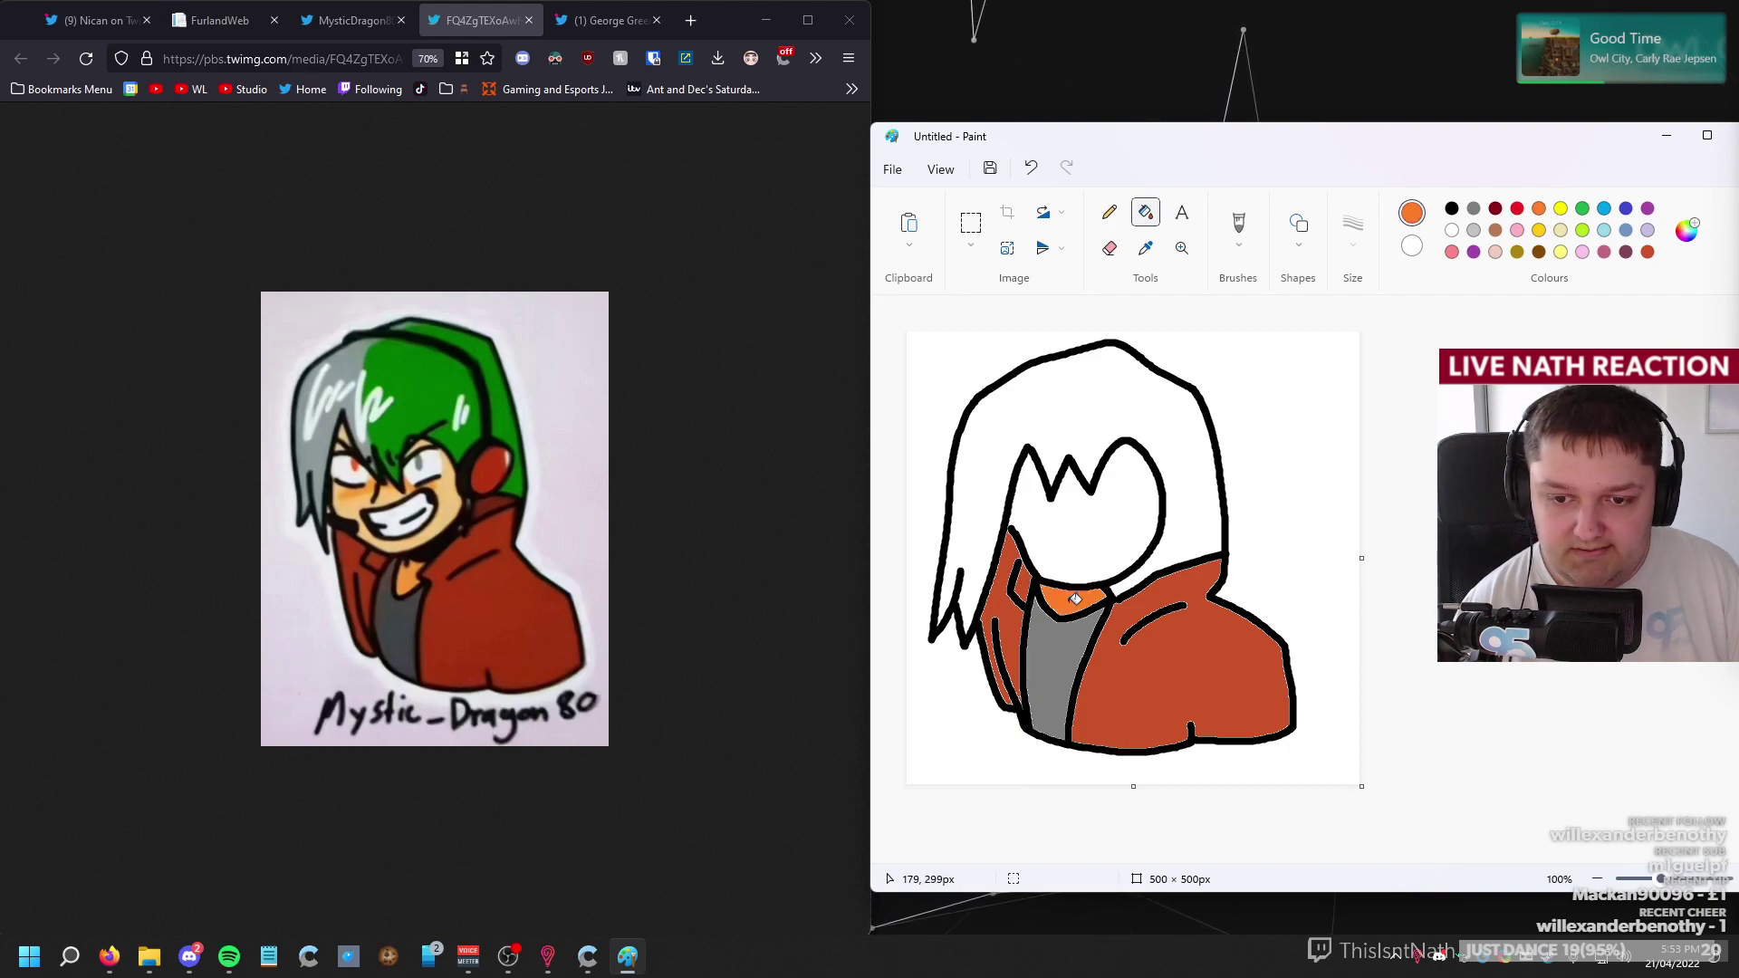
key(ctrl+z)
click(1065, 590)
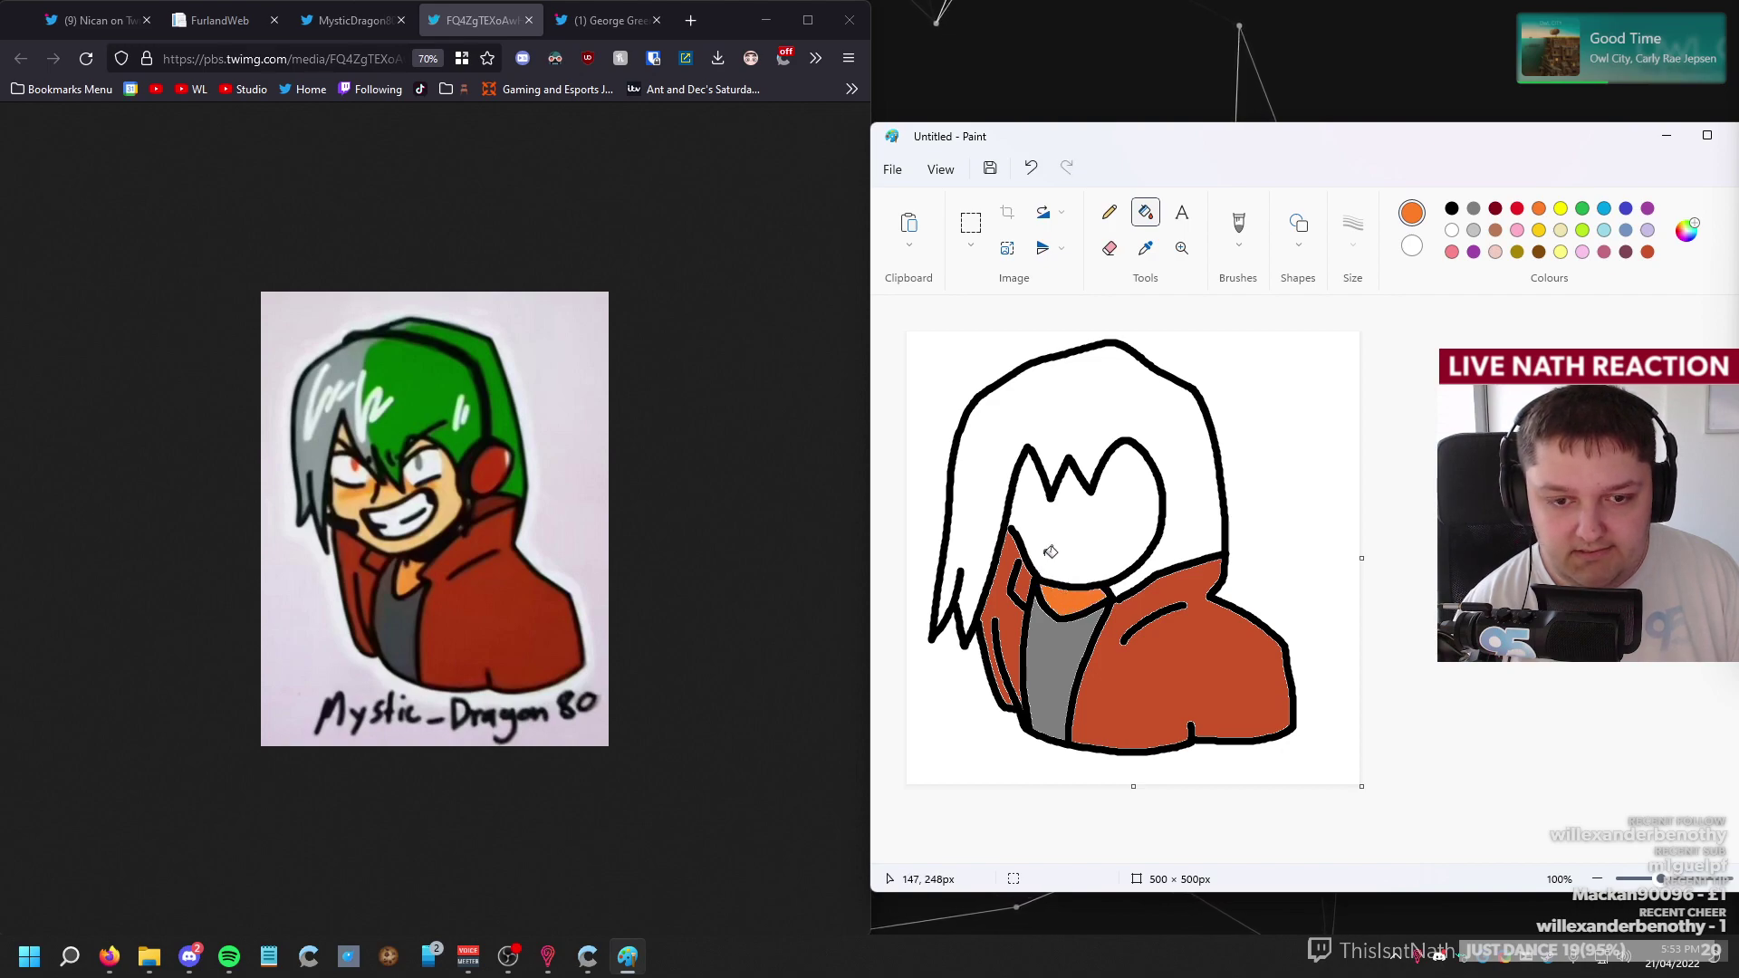
Draw a short black stroke below the right cheek and an oval headphone ear cup with a thickened inner edge.
click(1239, 223)
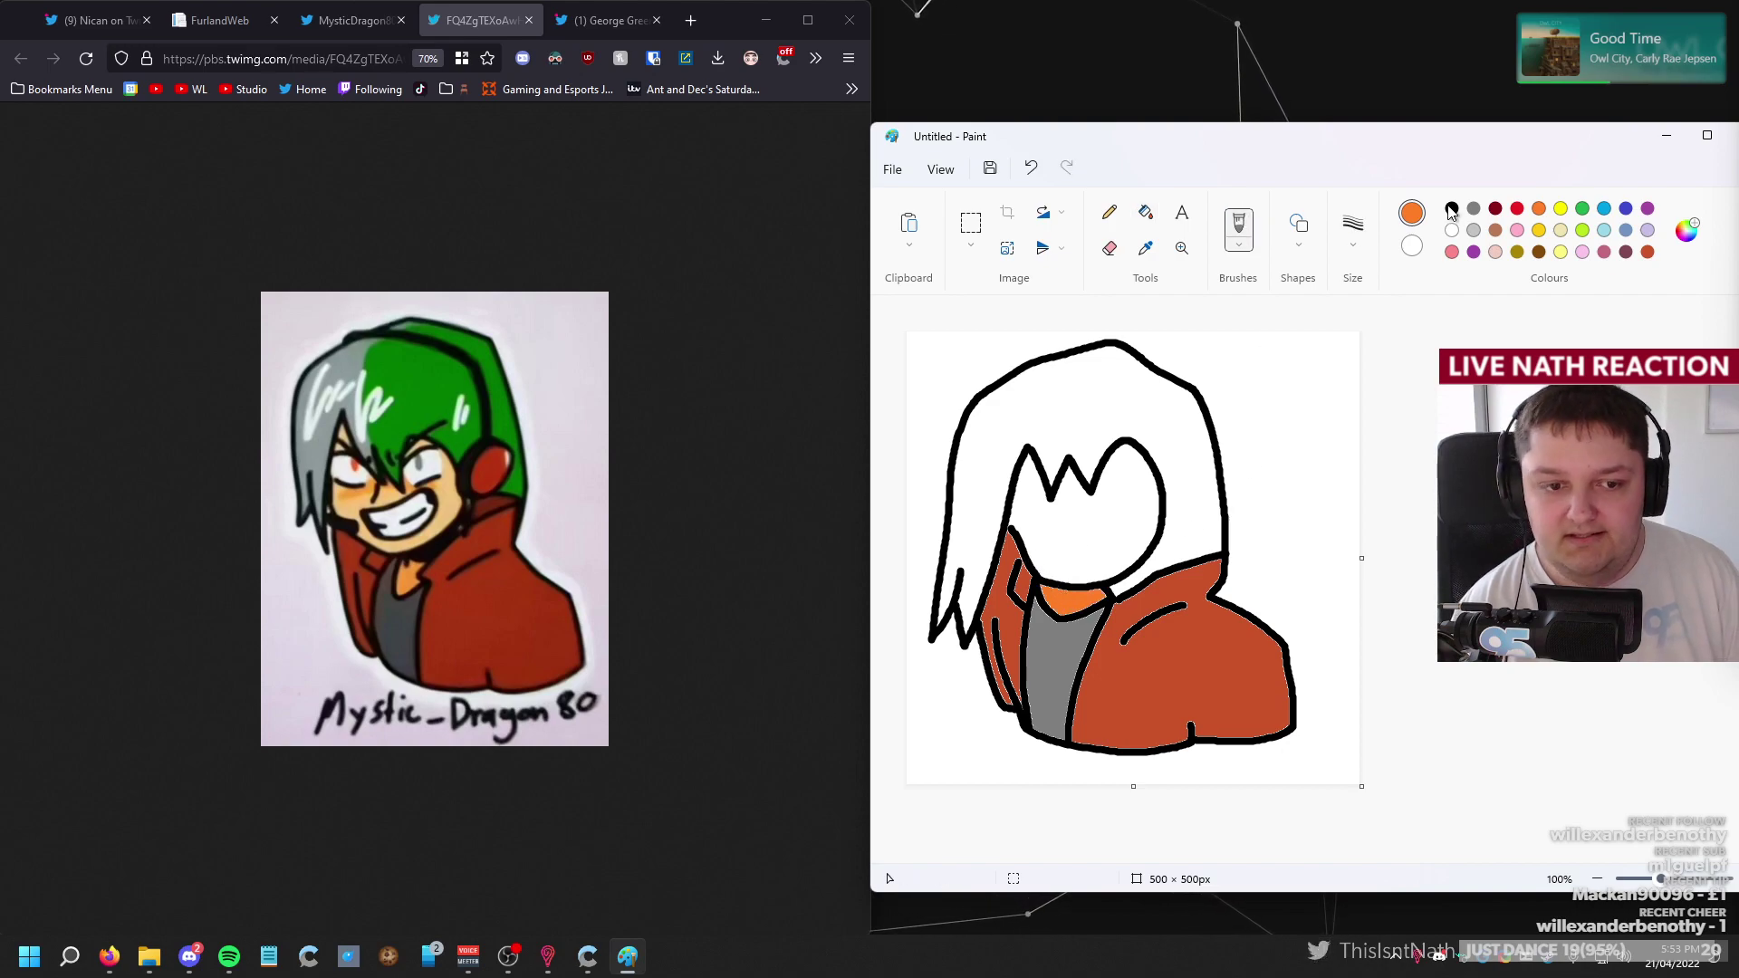
click(1452, 209)
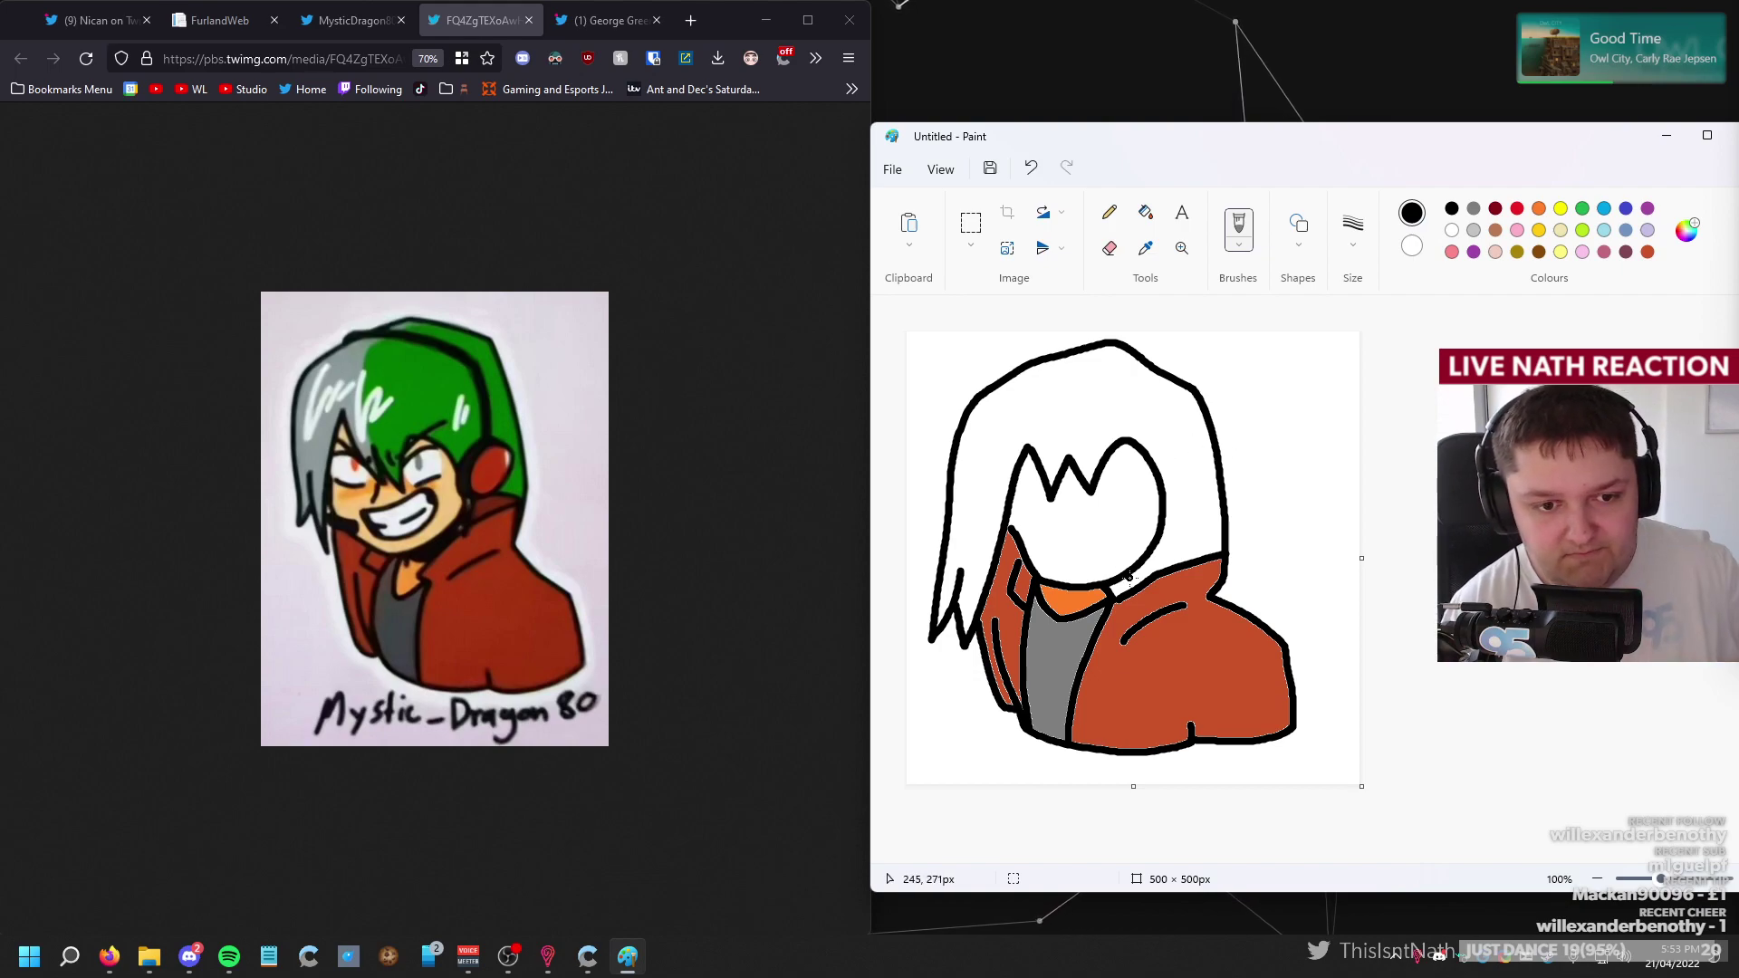
drag(1159, 545, 1157, 592)
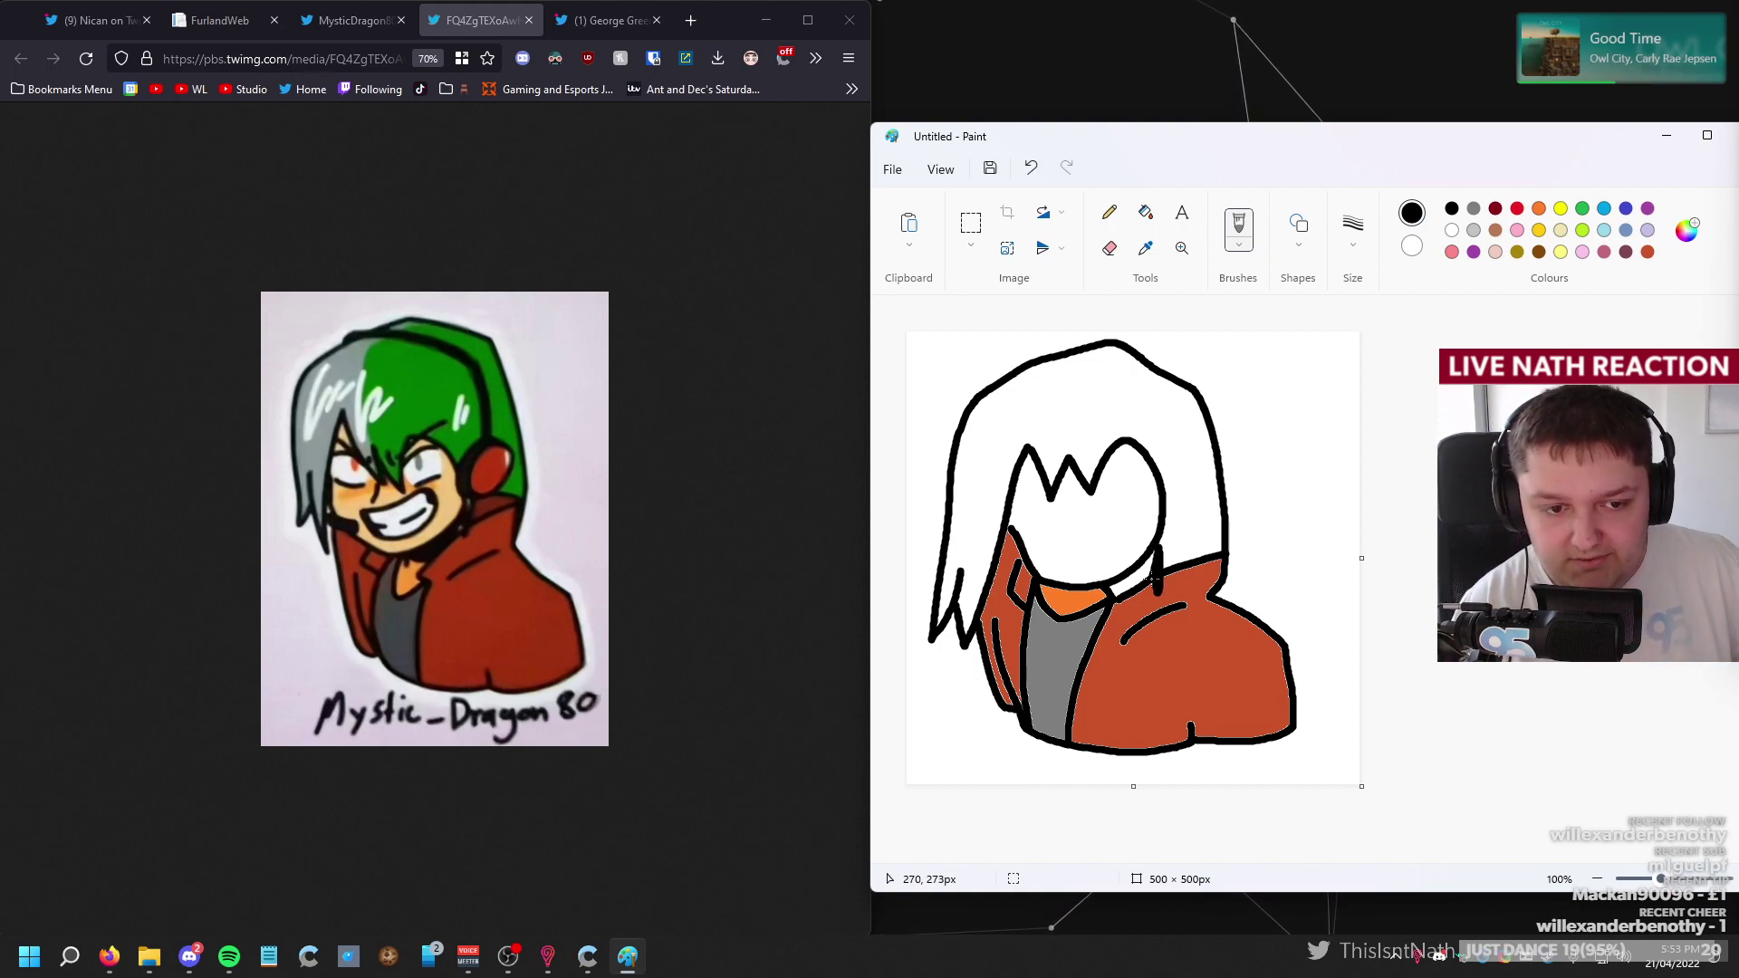
mouse_move(1189, 477)
mouse_down()
mouse_move(1169, 513)
mouse_move(1207, 472)
mouse_move(1171, 521)
mouse_move(1205, 521)
mouse_move(1204, 468)
mouse_up()
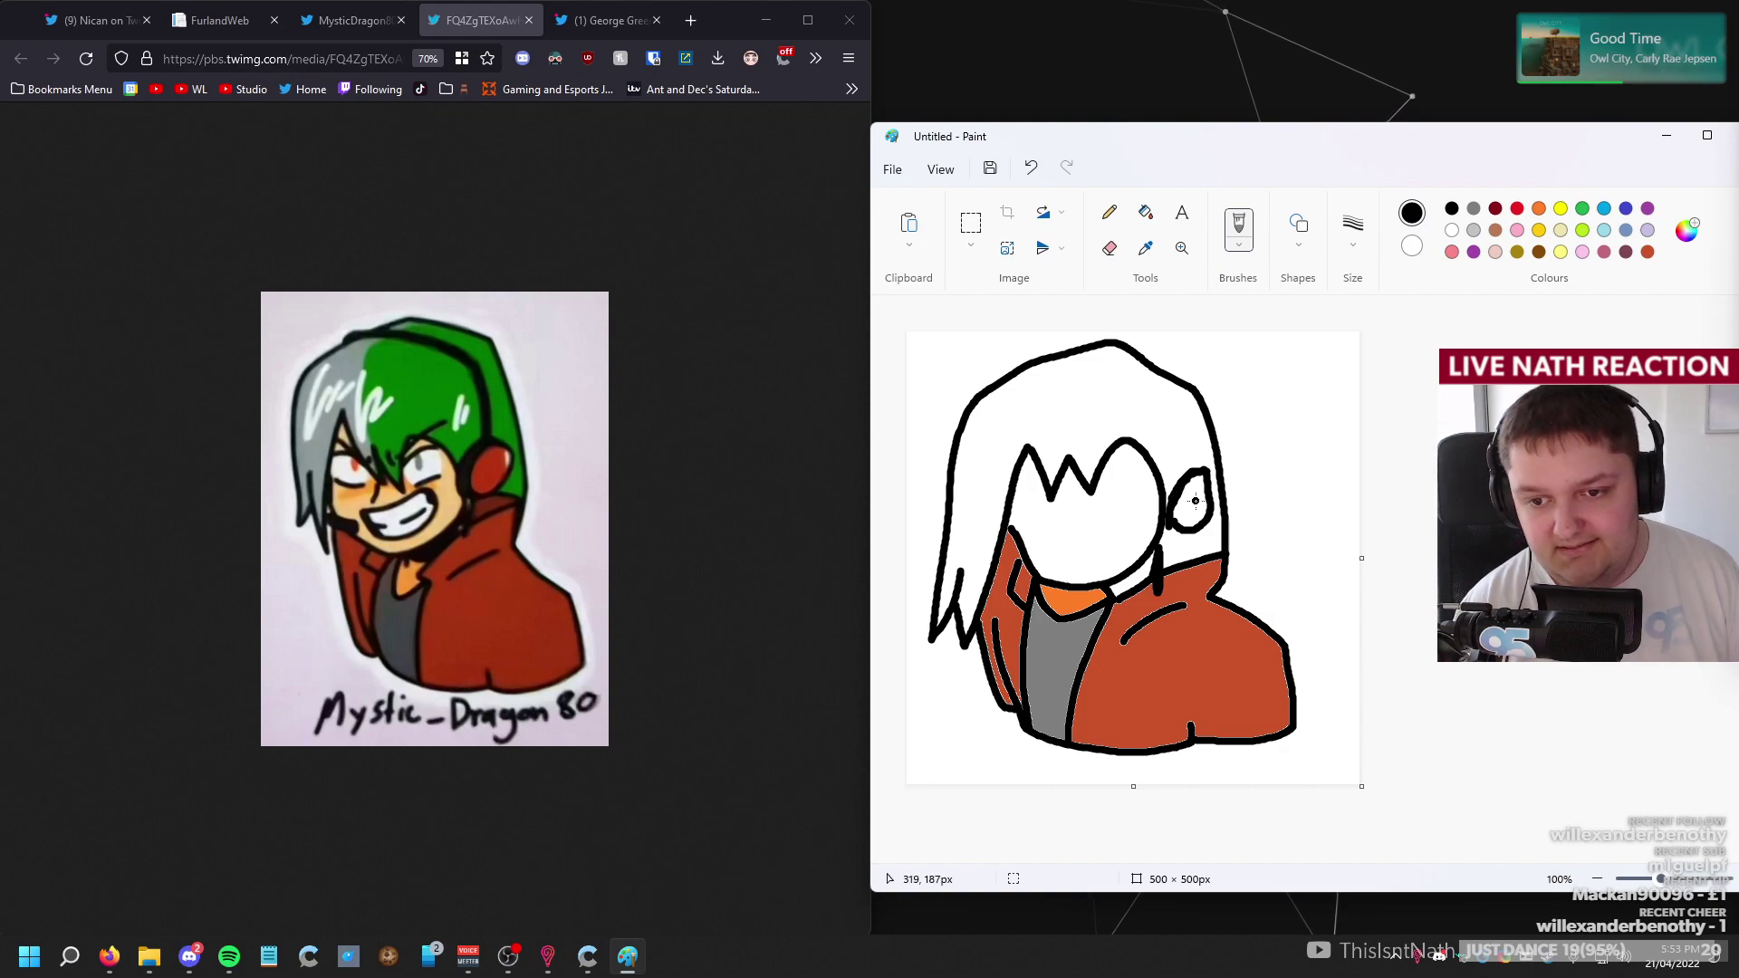
key(ctrl+z)
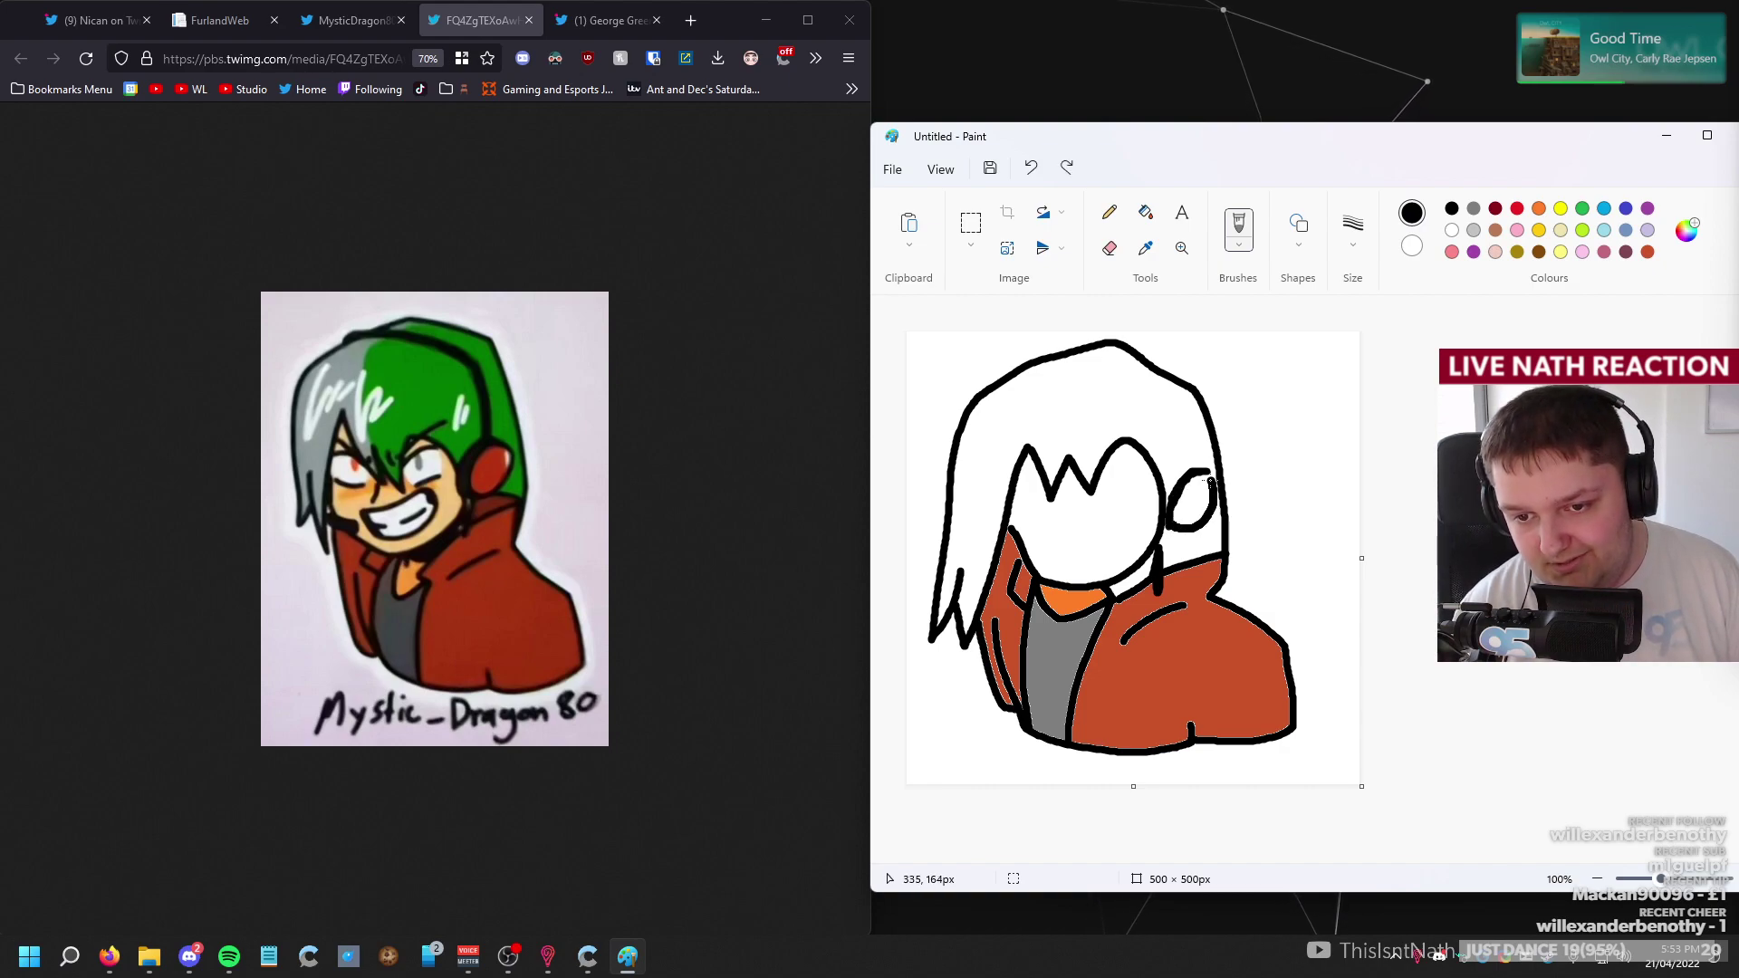
drag(1210, 481, 1204, 474)
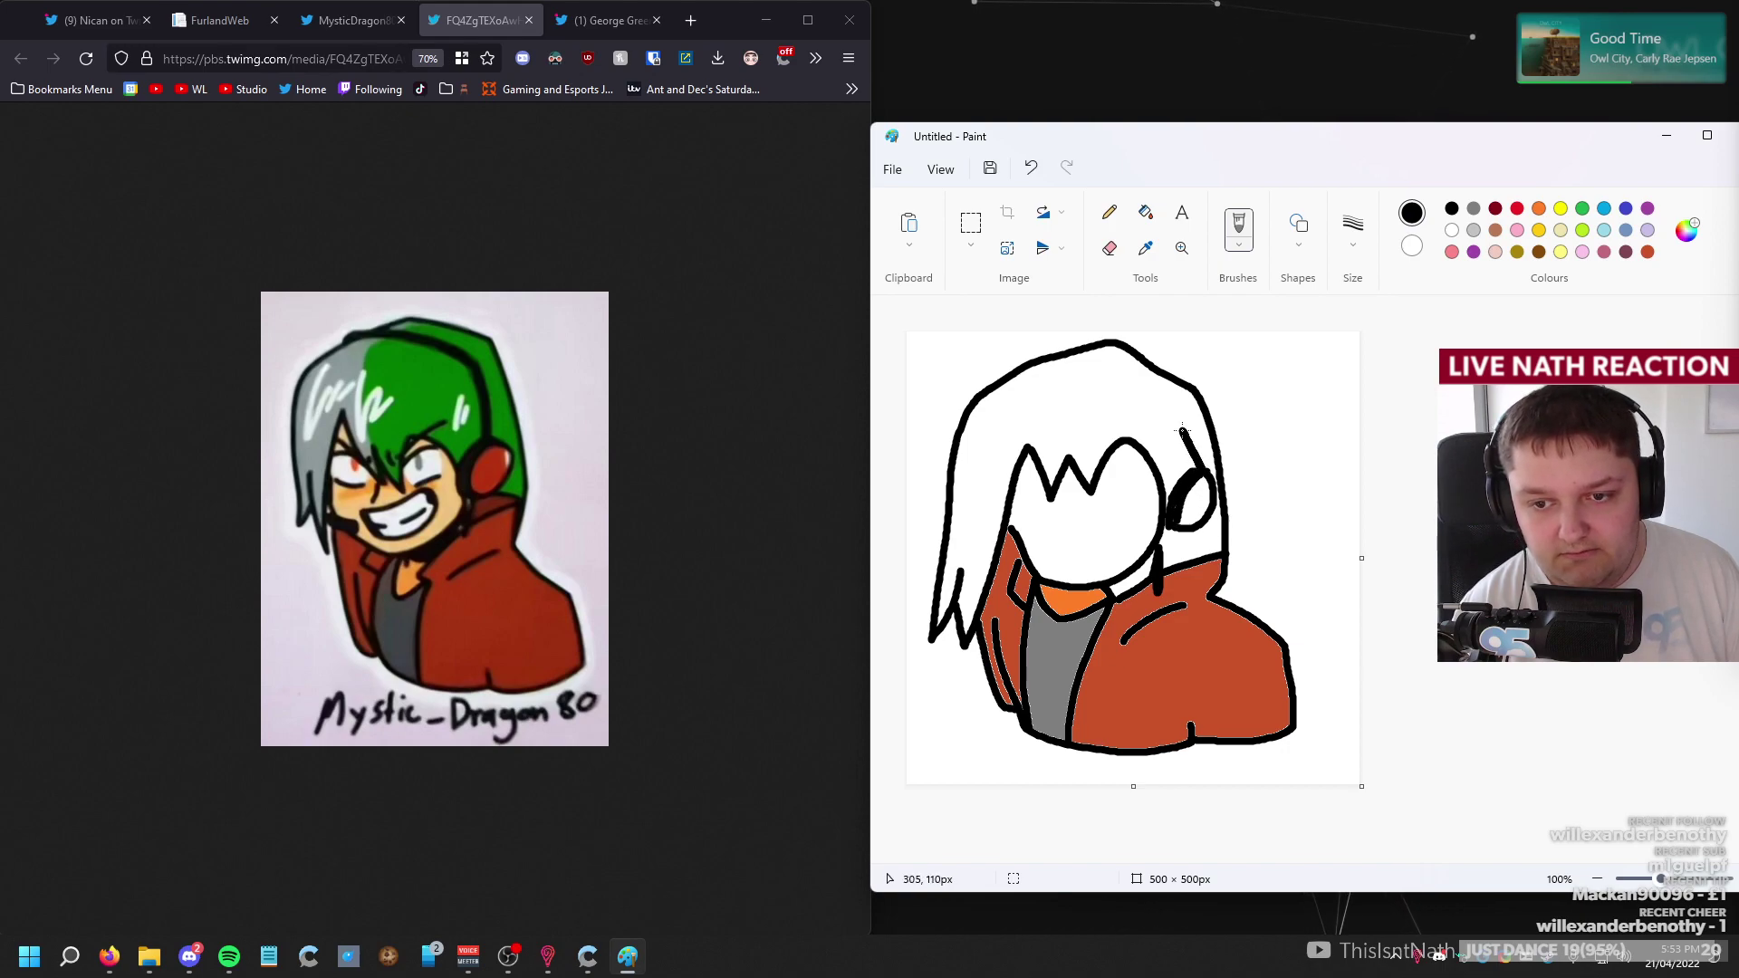
Draw the headphone band in black from the ear cup over the top of the hair and thicken it solidly.
drag(1149, 399, 1048, 373)
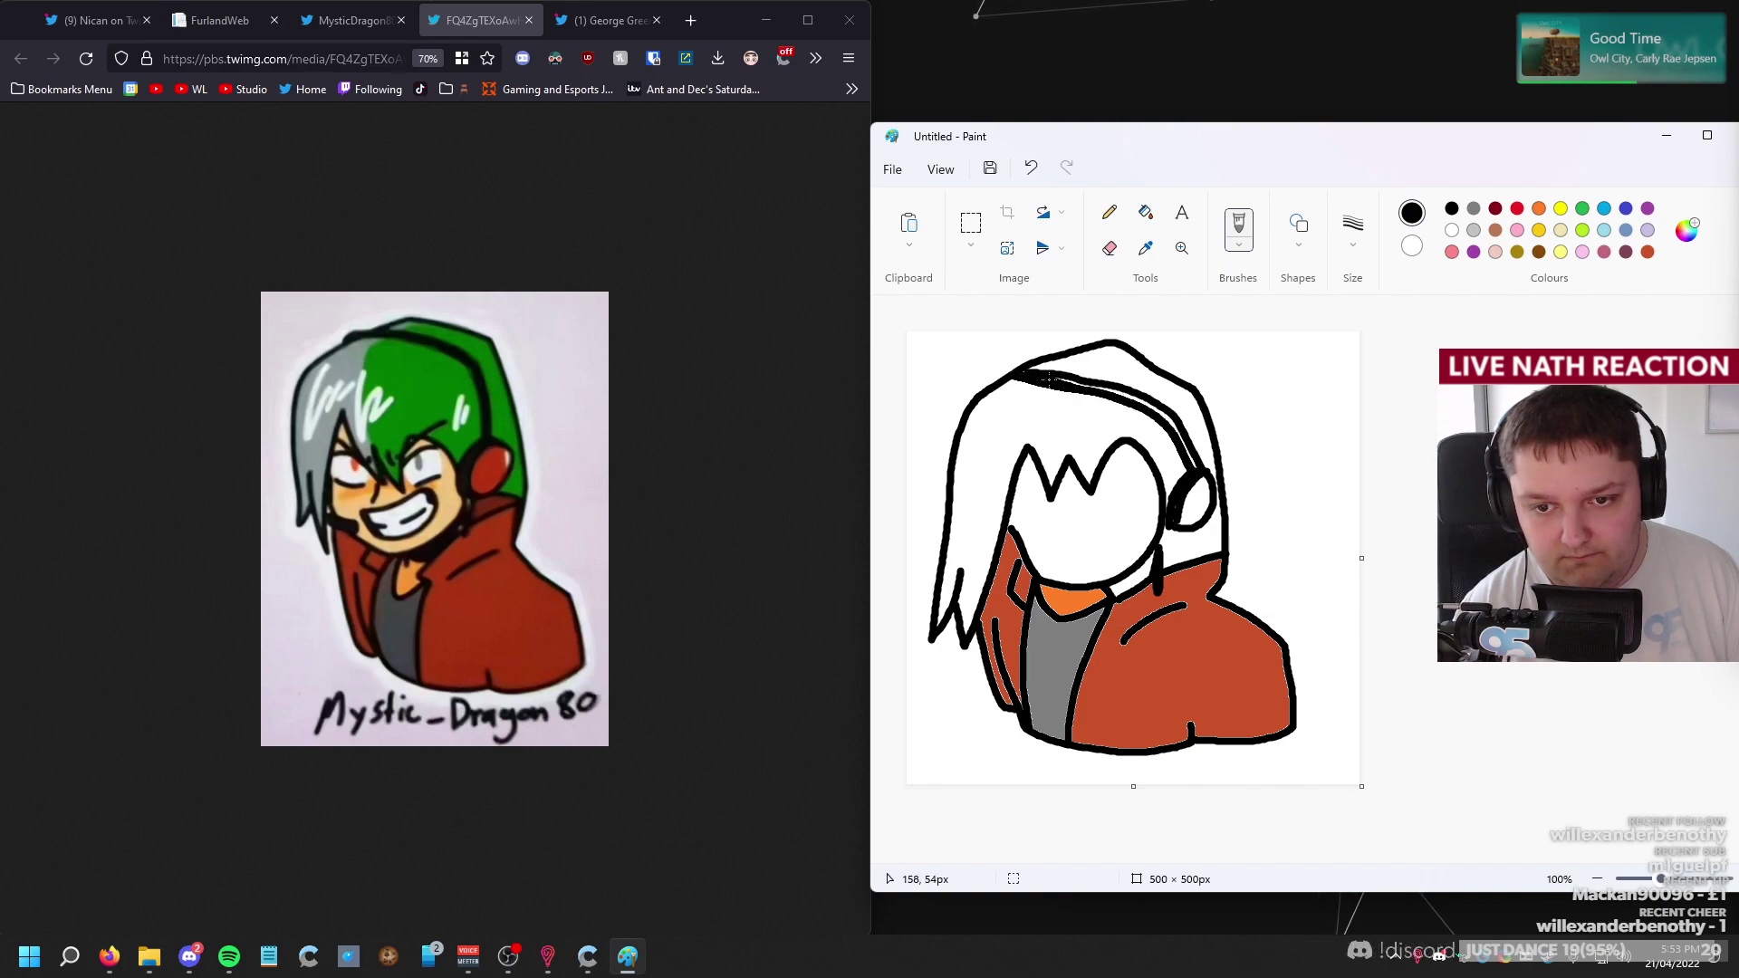
drag(1049, 380, 1026, 375)
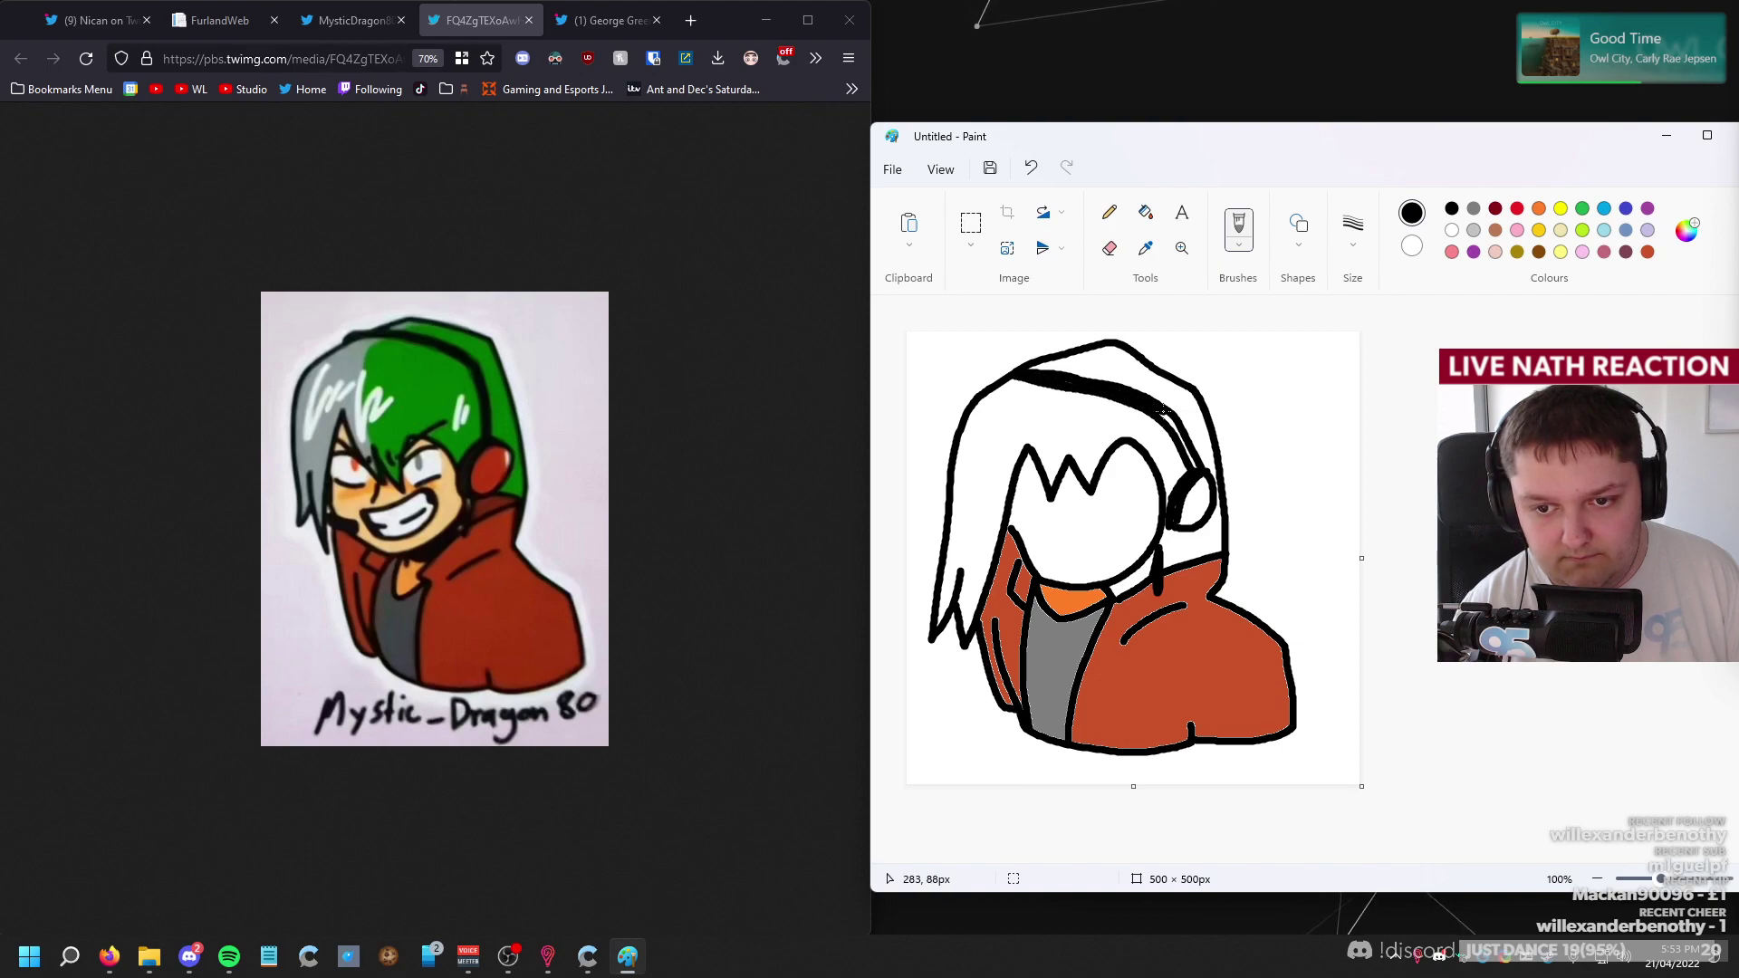
drag(1182, 442, 1196, 467)
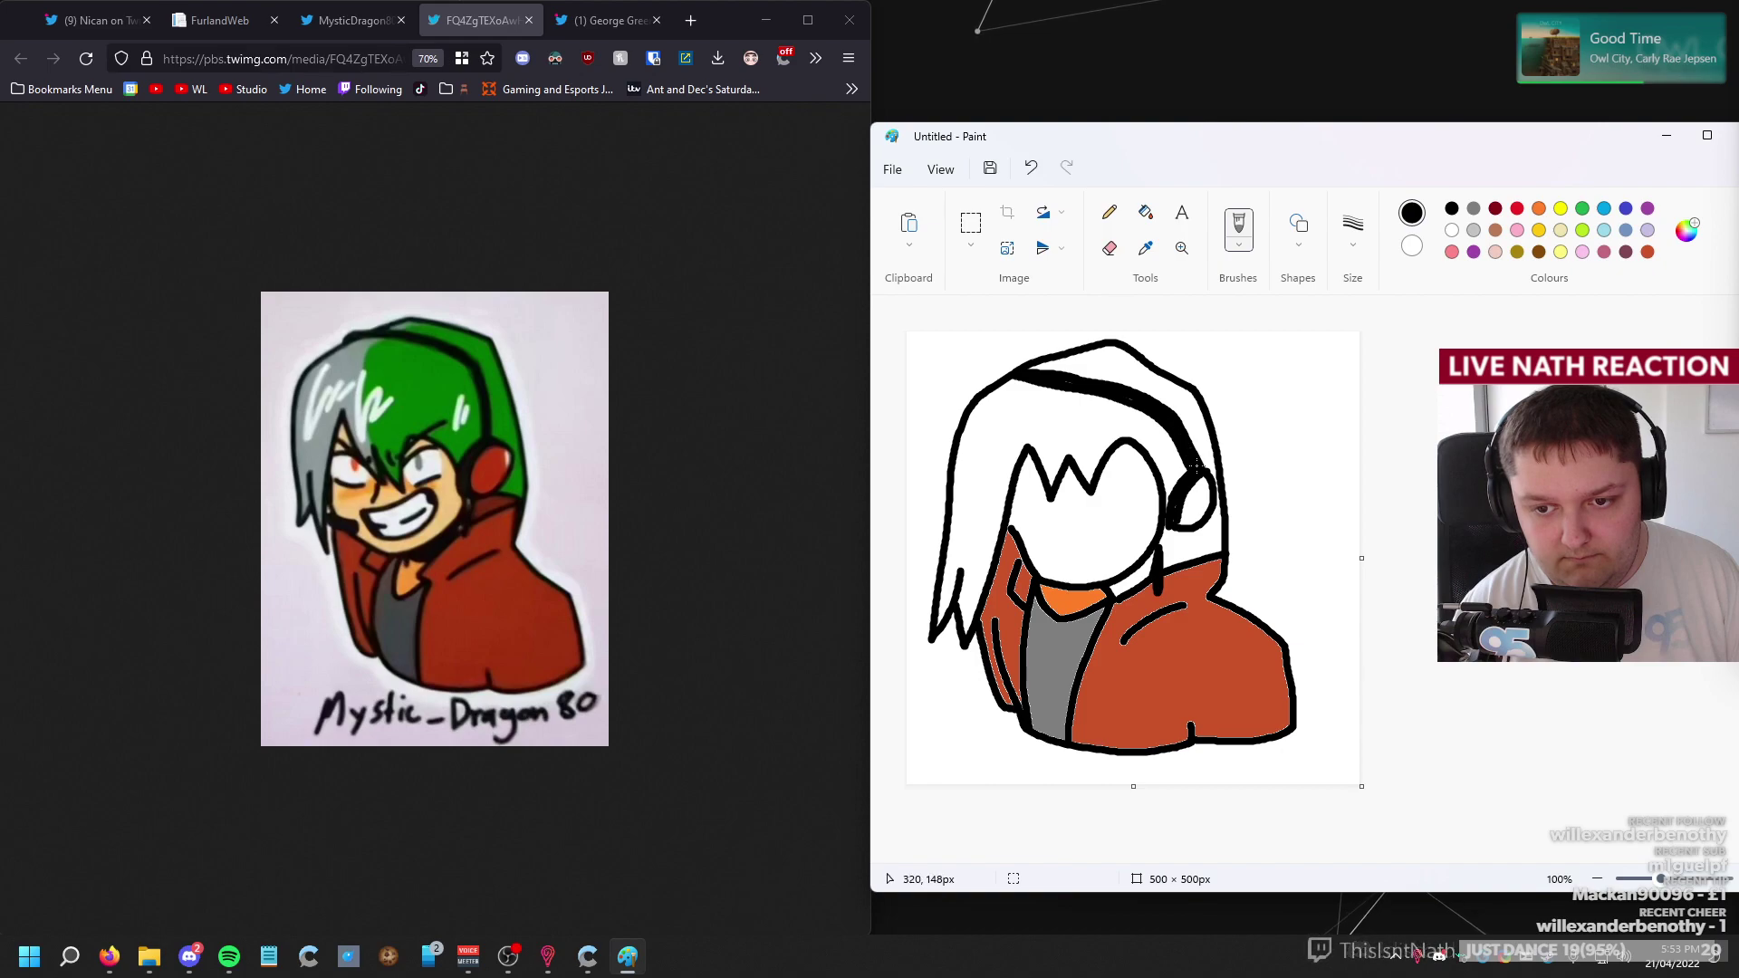
Fill the headphone ear cup with red and paint a small white highlight near its outer edge.
click(1519, 209)
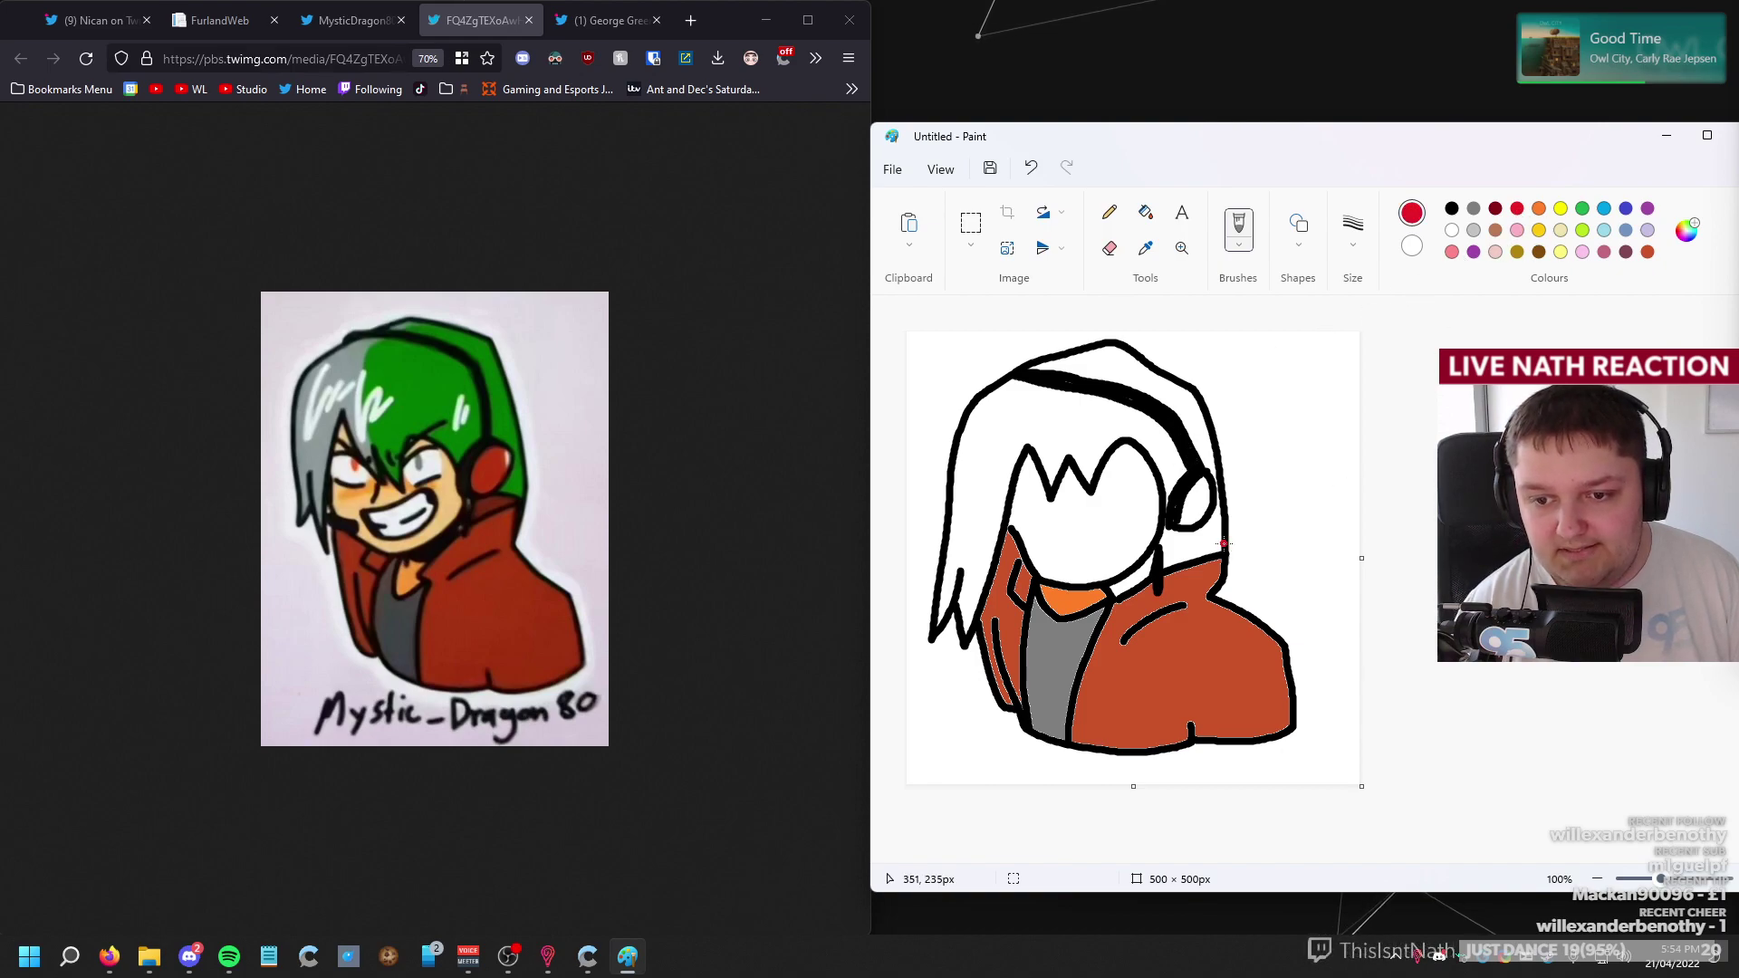
click(1146, 212)
click(1202, 499)
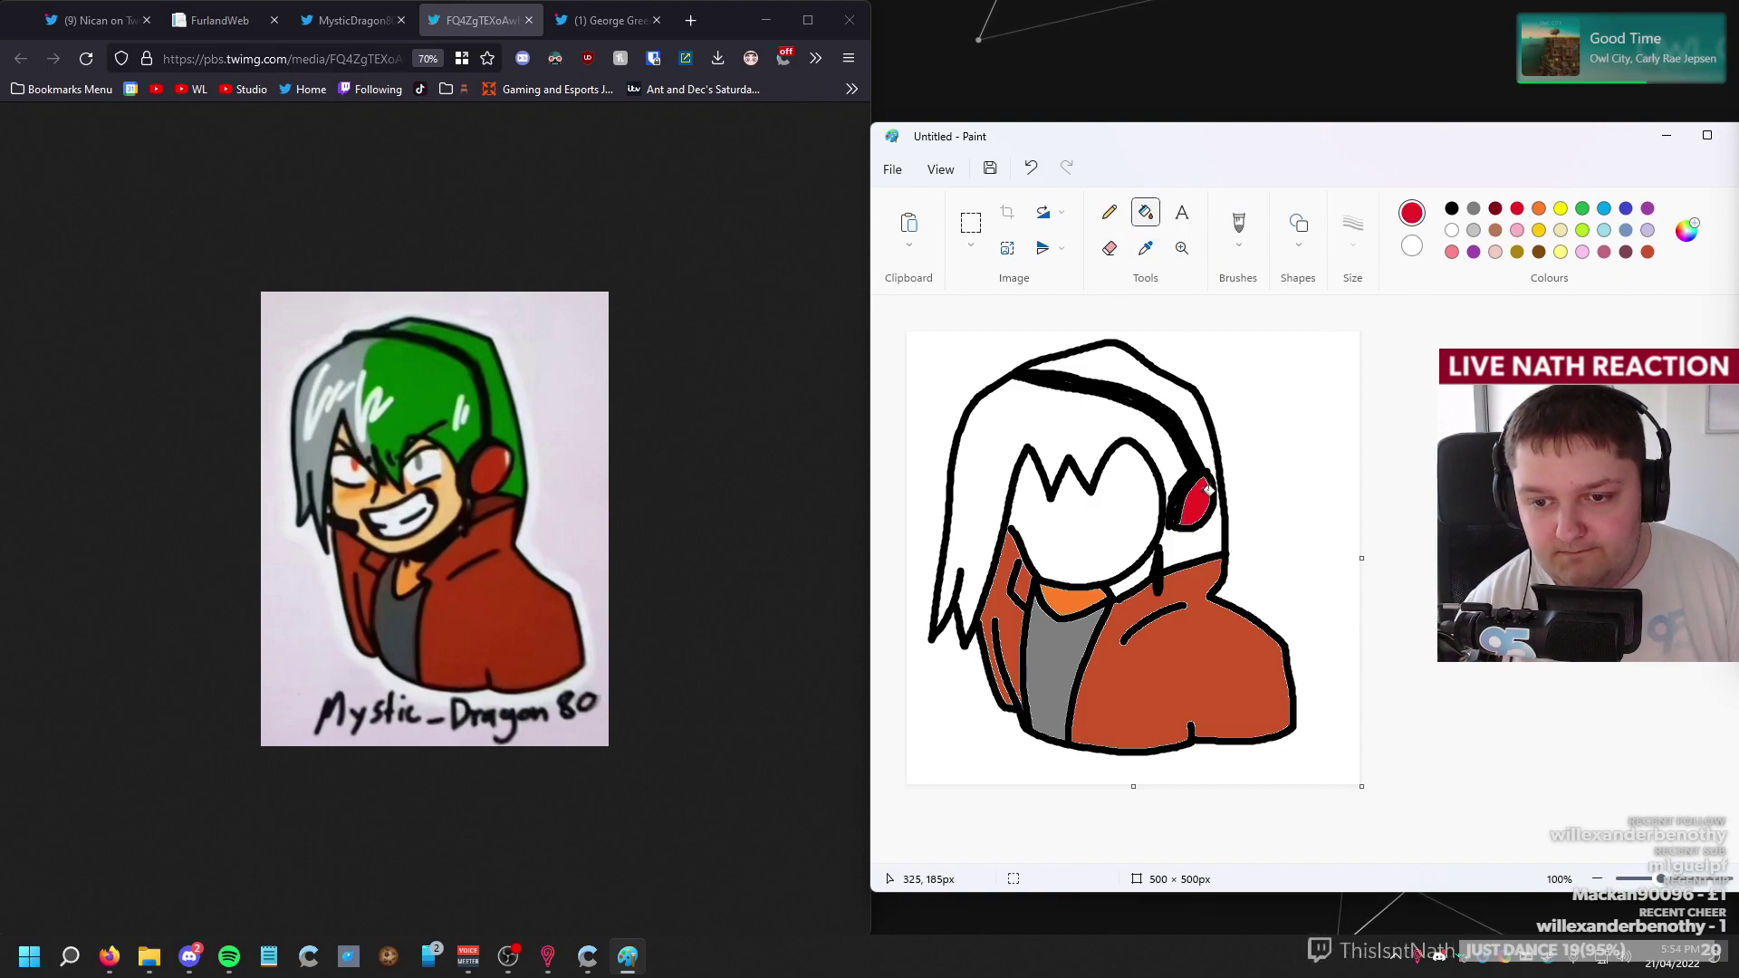
click(1452, 230)
click(1238, 223)
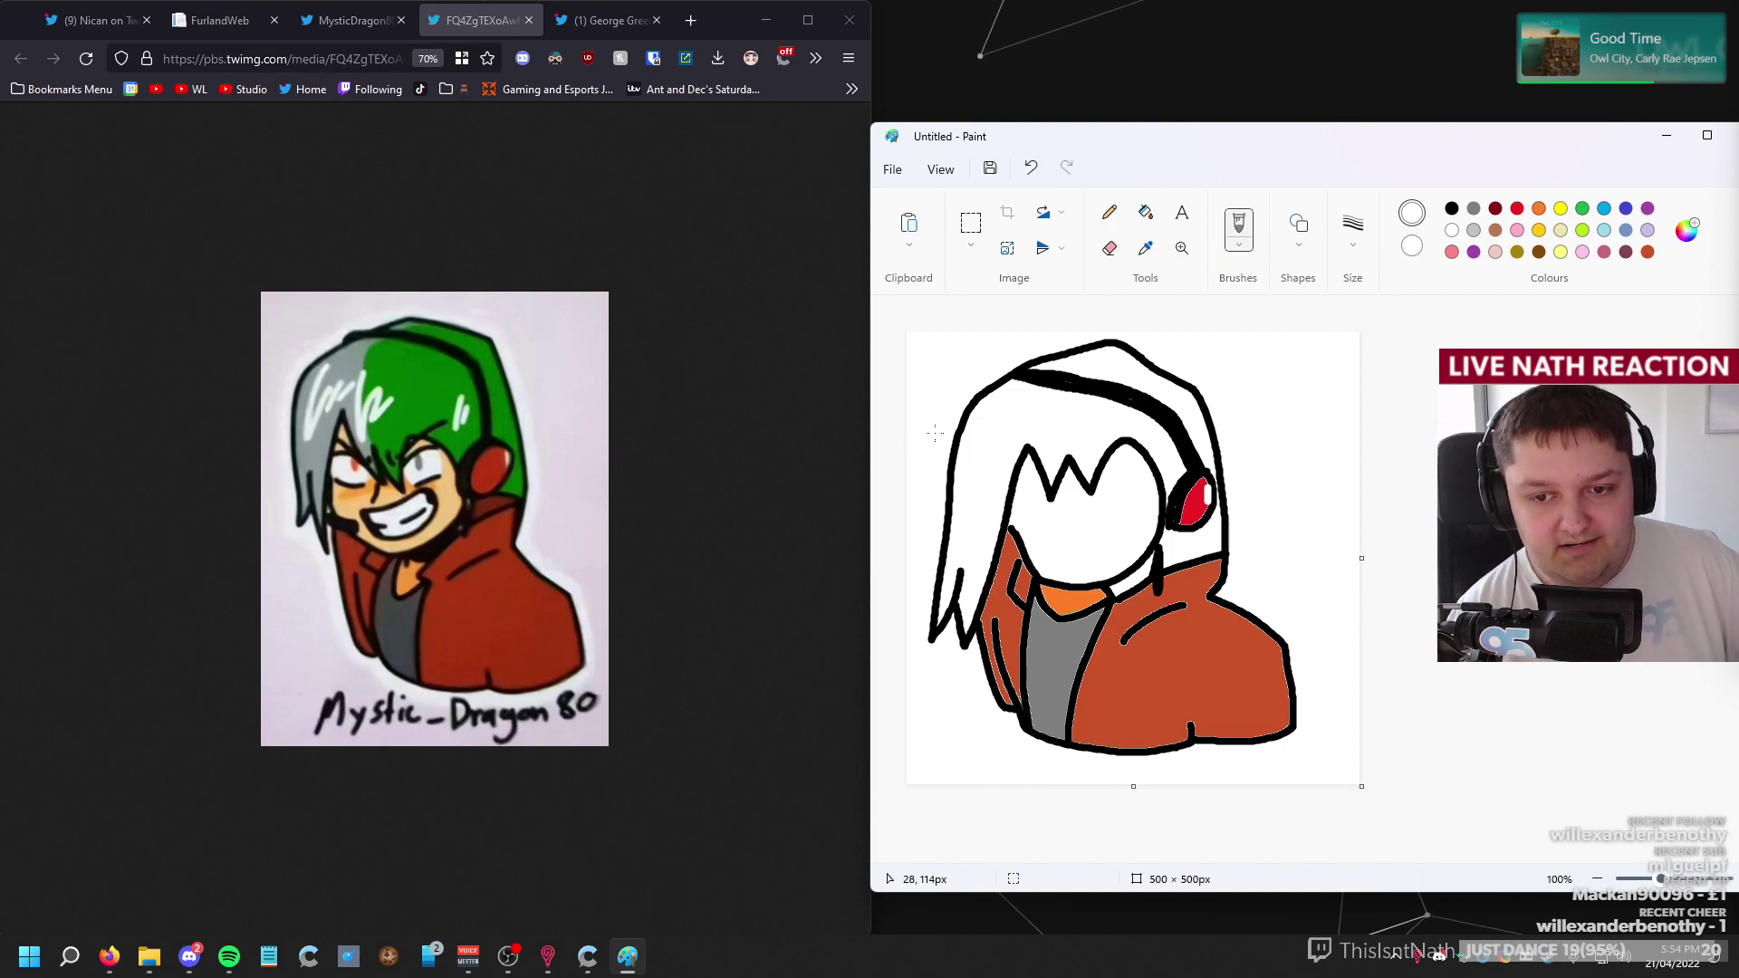
Draw a green dividing line down the hair on both sides of the headphone band and fill the right-hand hair areas with green.
click(1582, 208)
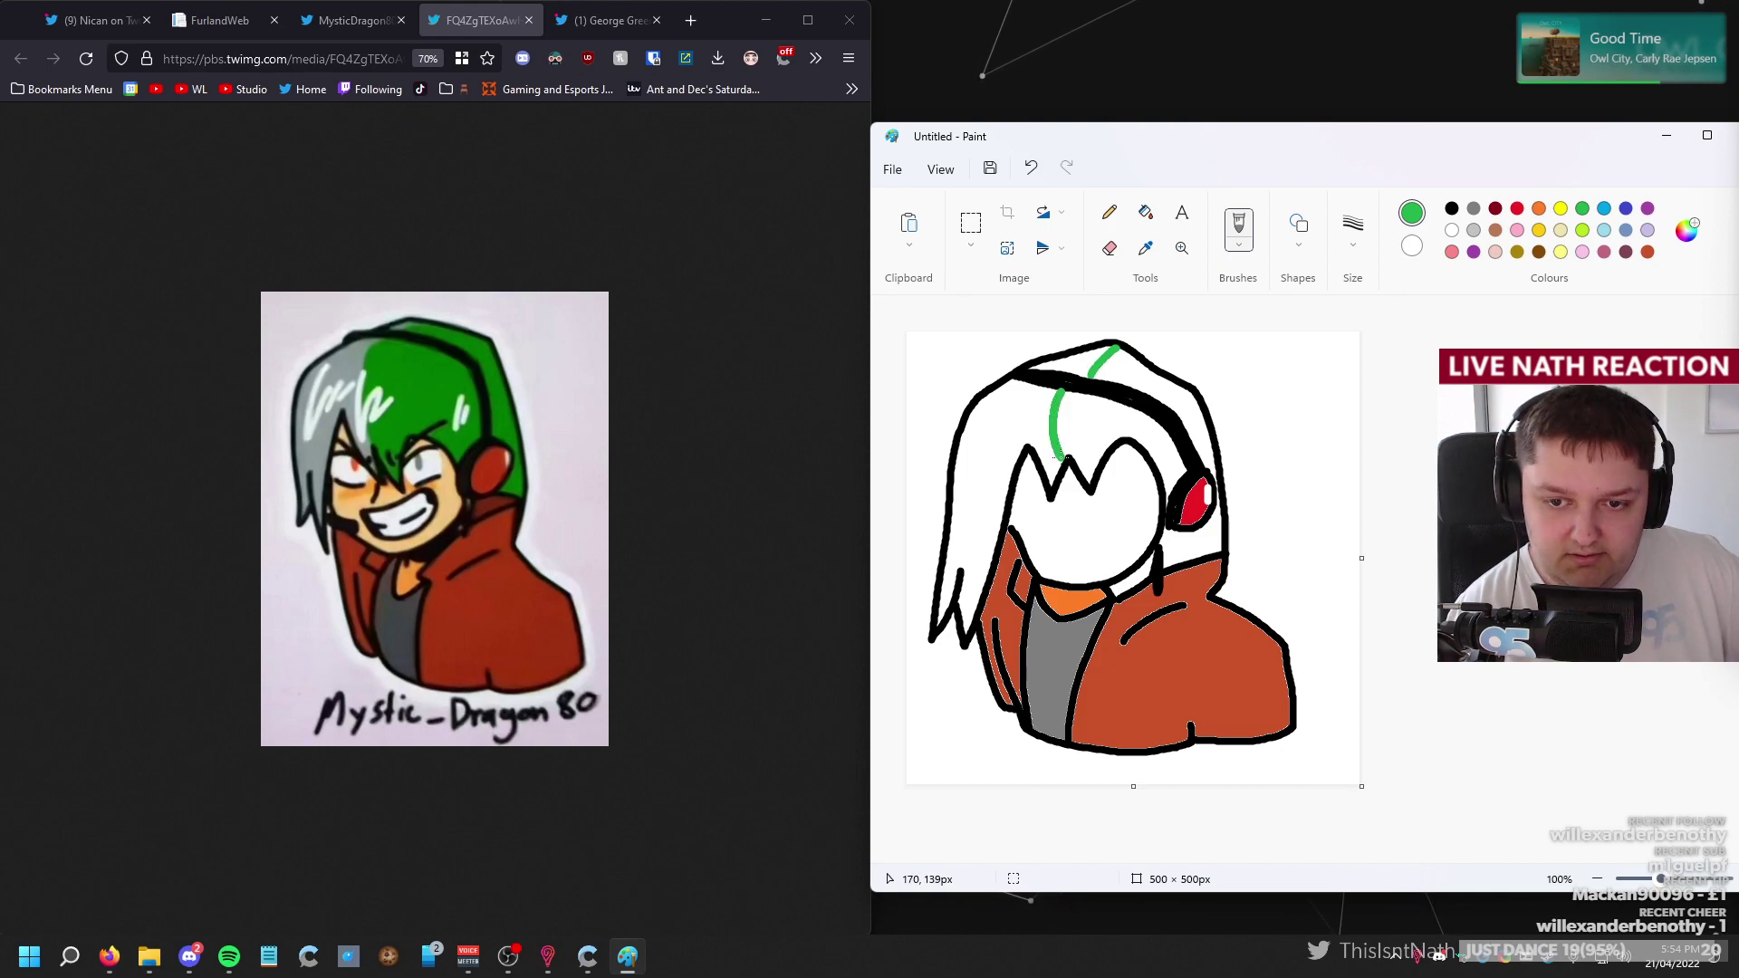
click(1146, 212)
click(1087, 450)
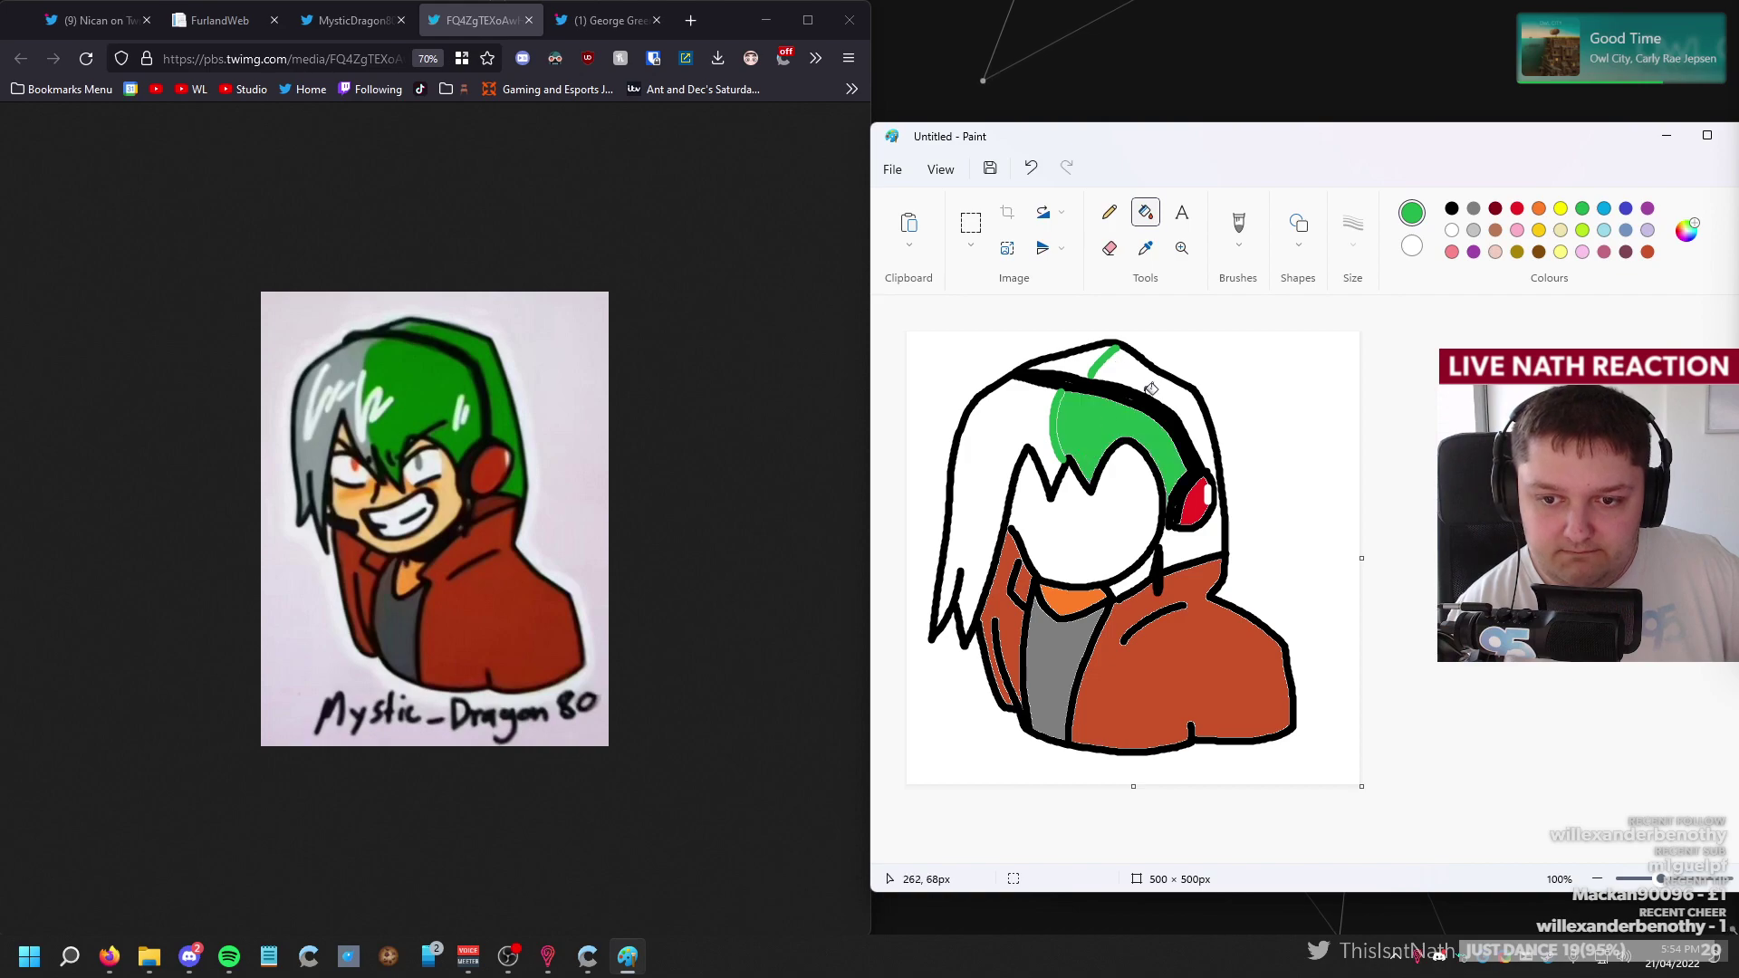
click(1135, 390)
click(1173, 539)
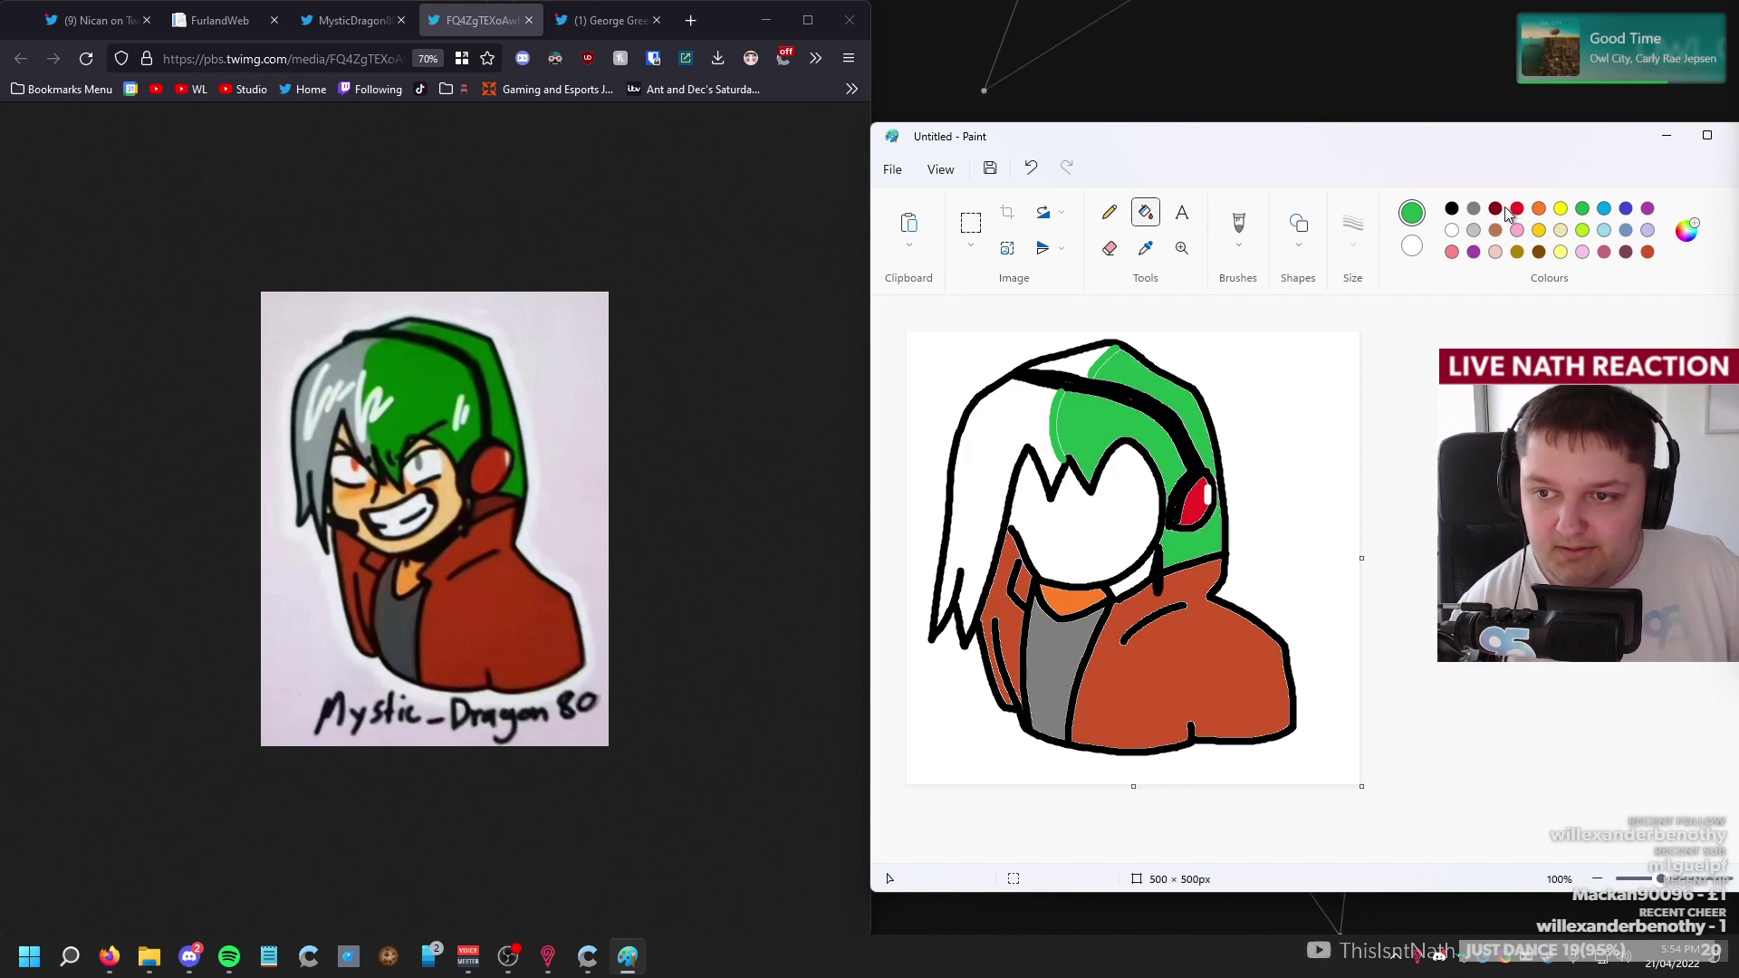
Outline the raised collar below the ear cup in black and fill it orange-red, then fill the gap beside the chin with black.
click(1647, 252)
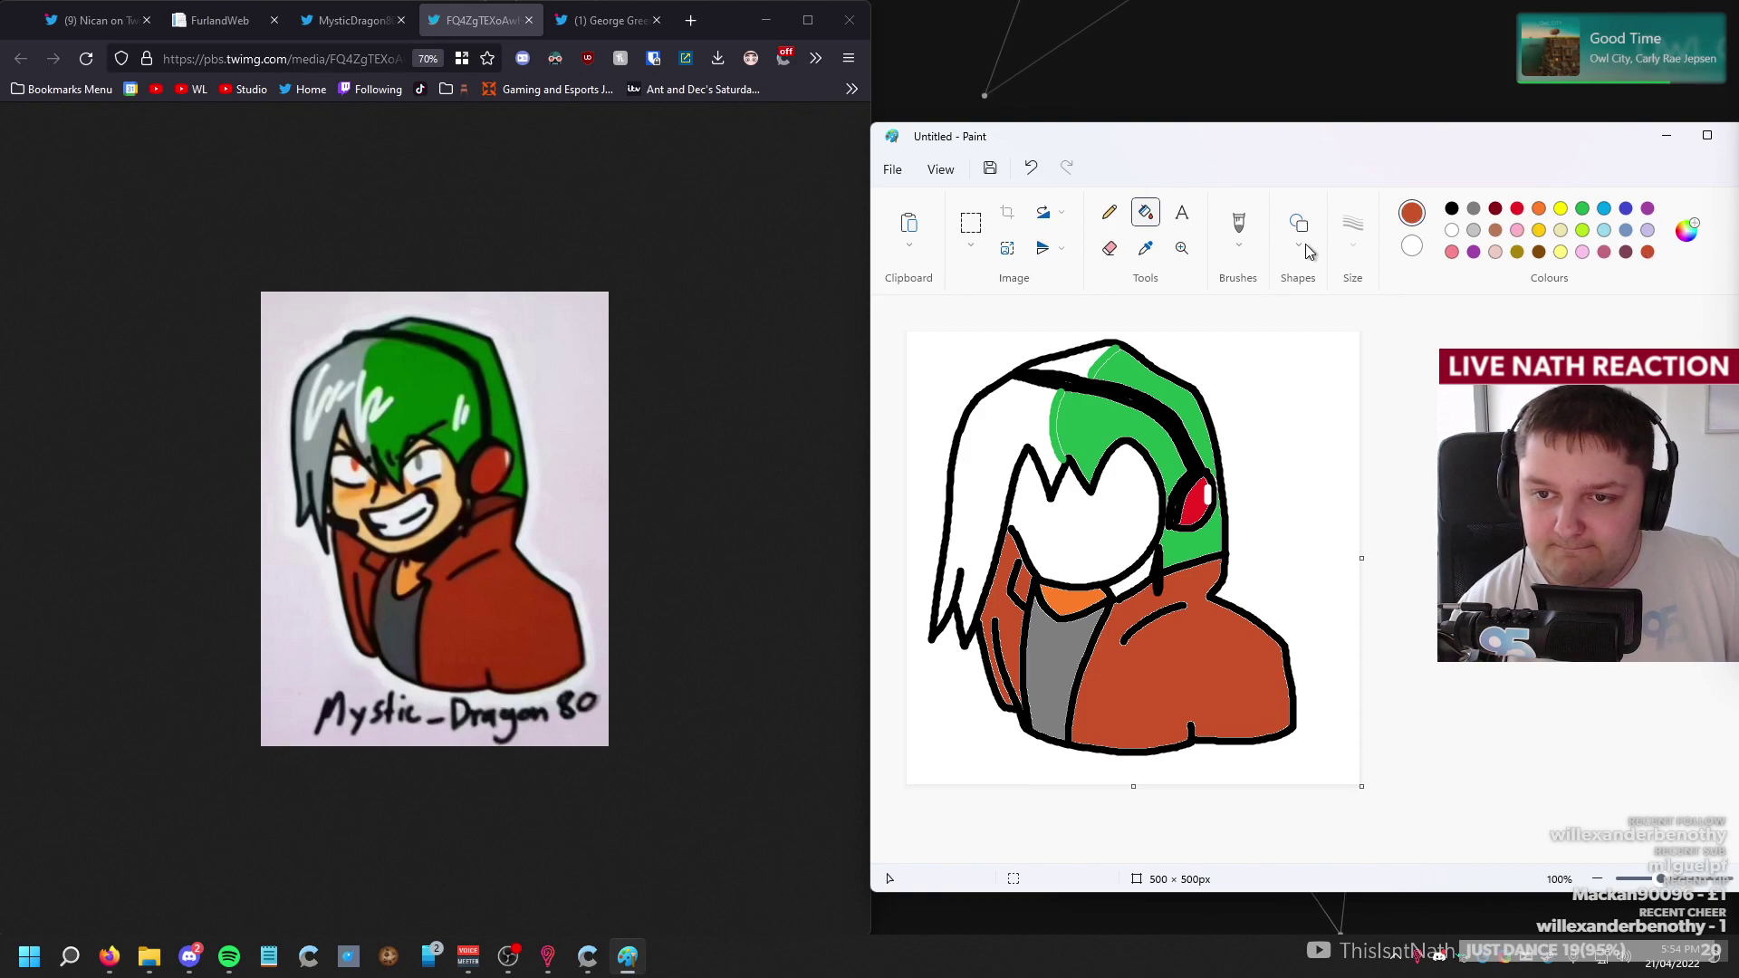
click(1452, 208)
click(1234, 228)
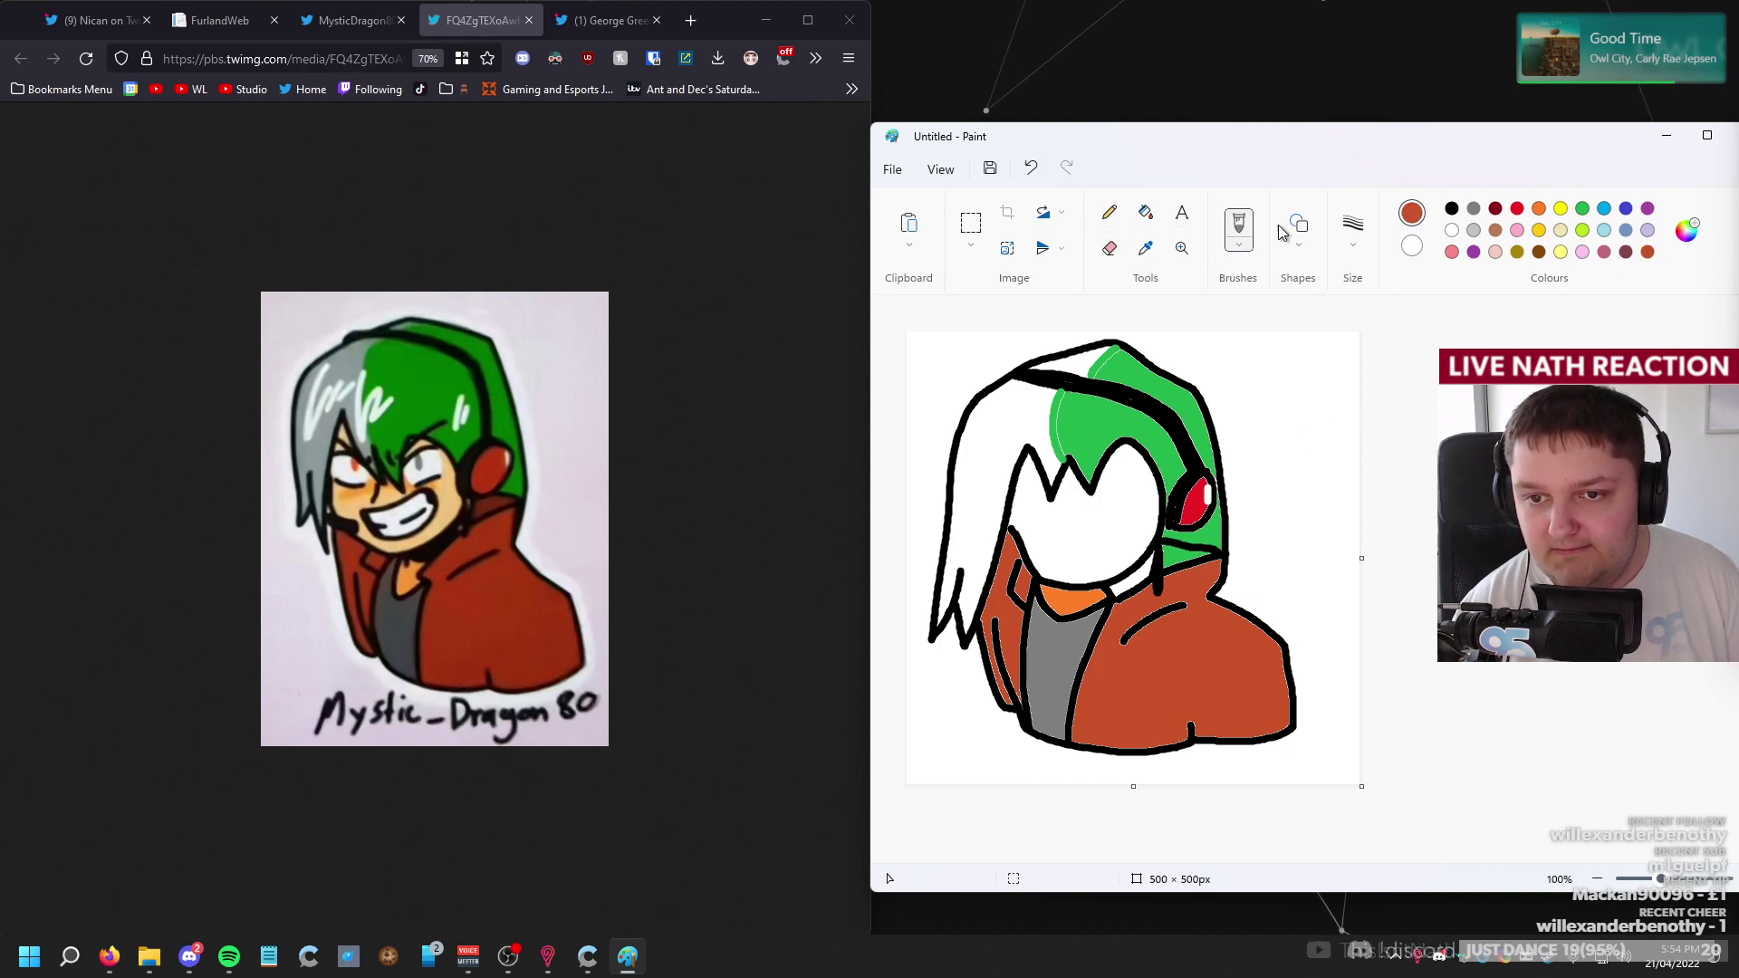
click(1146, 212)
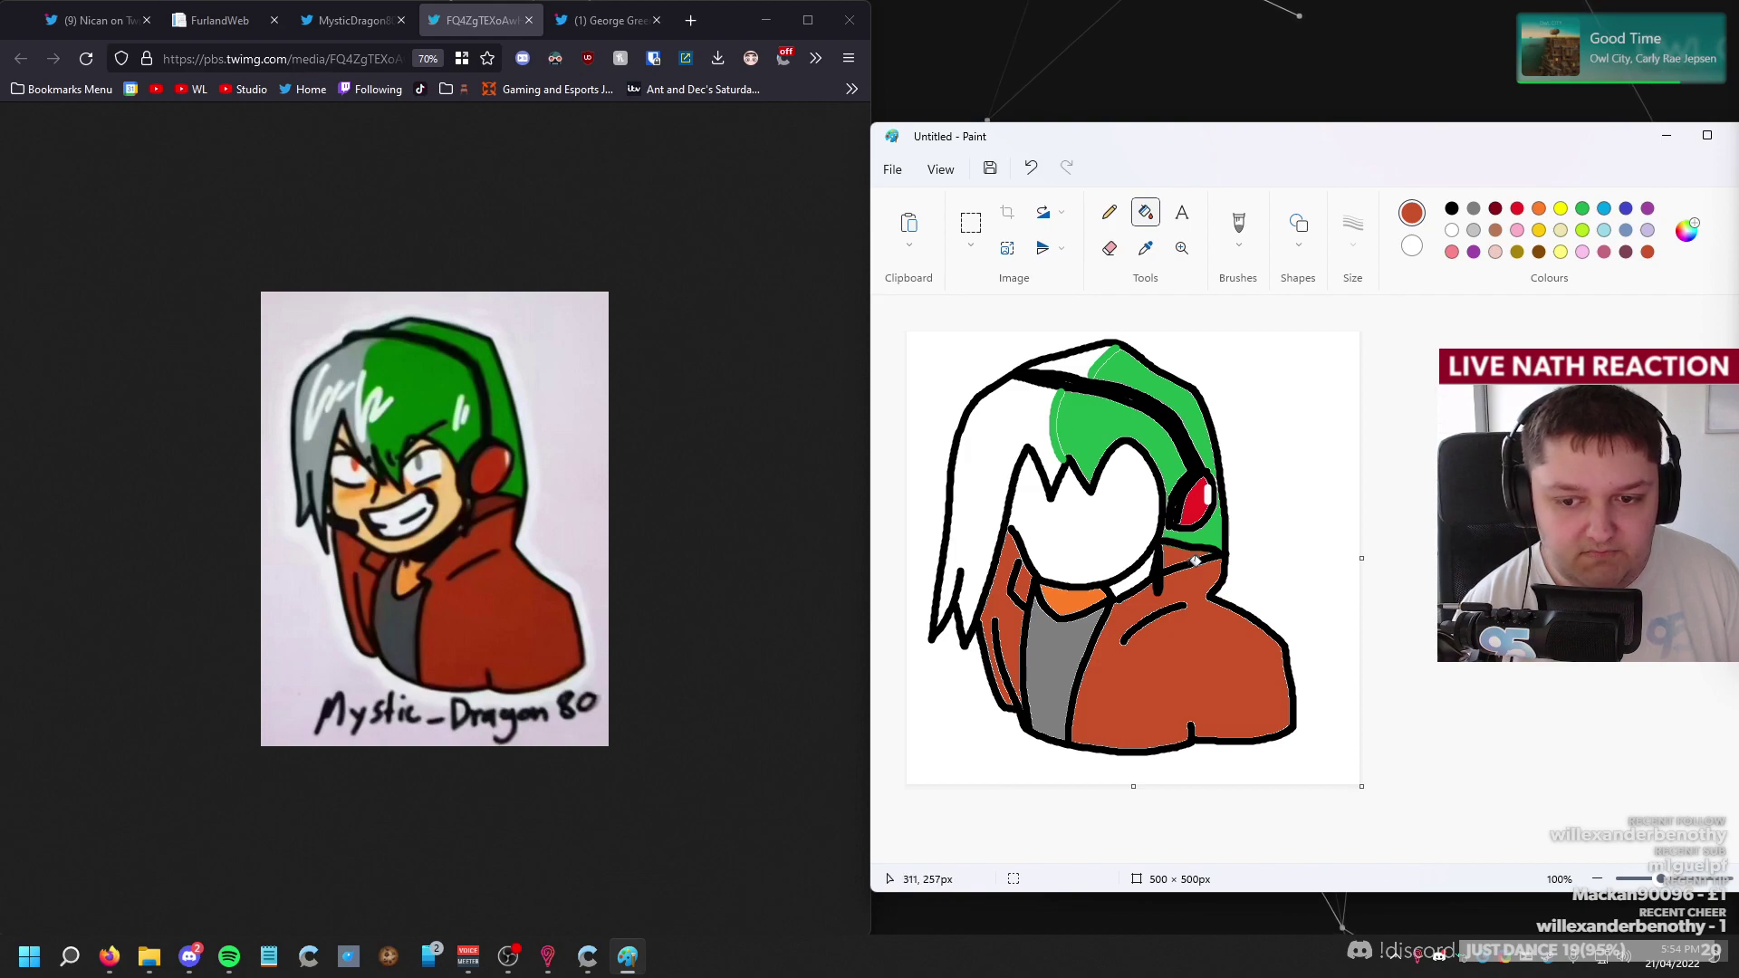
click(1452, 208)
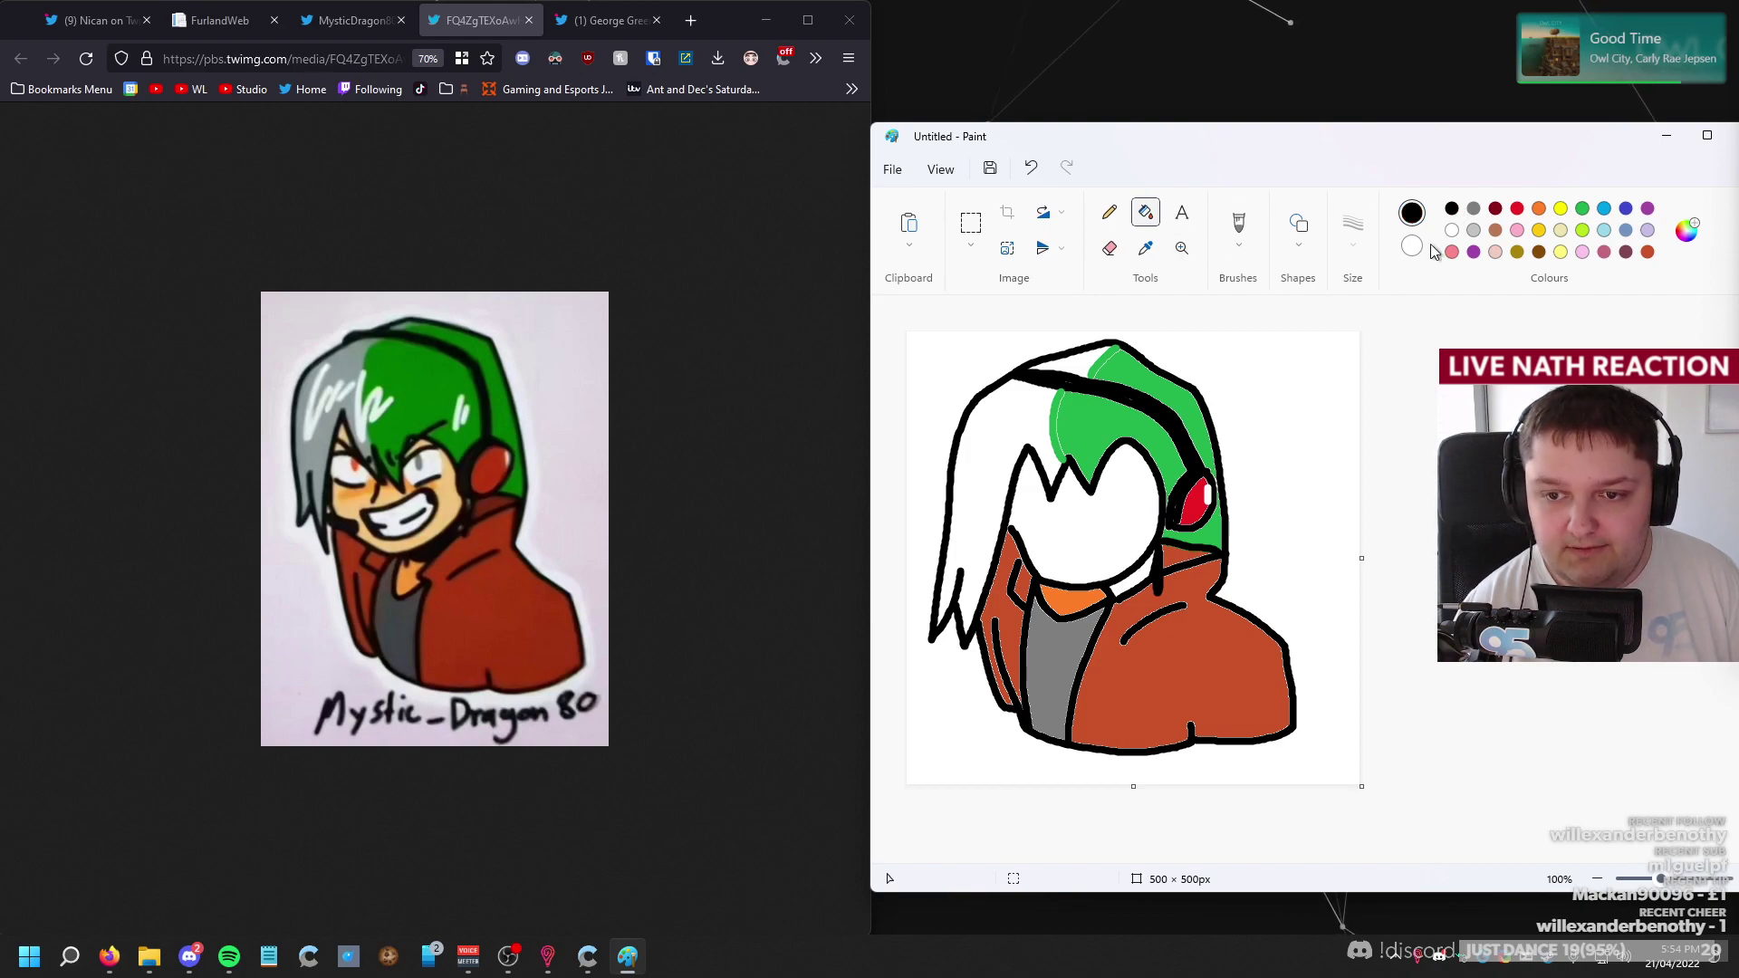
click(1133, 579)
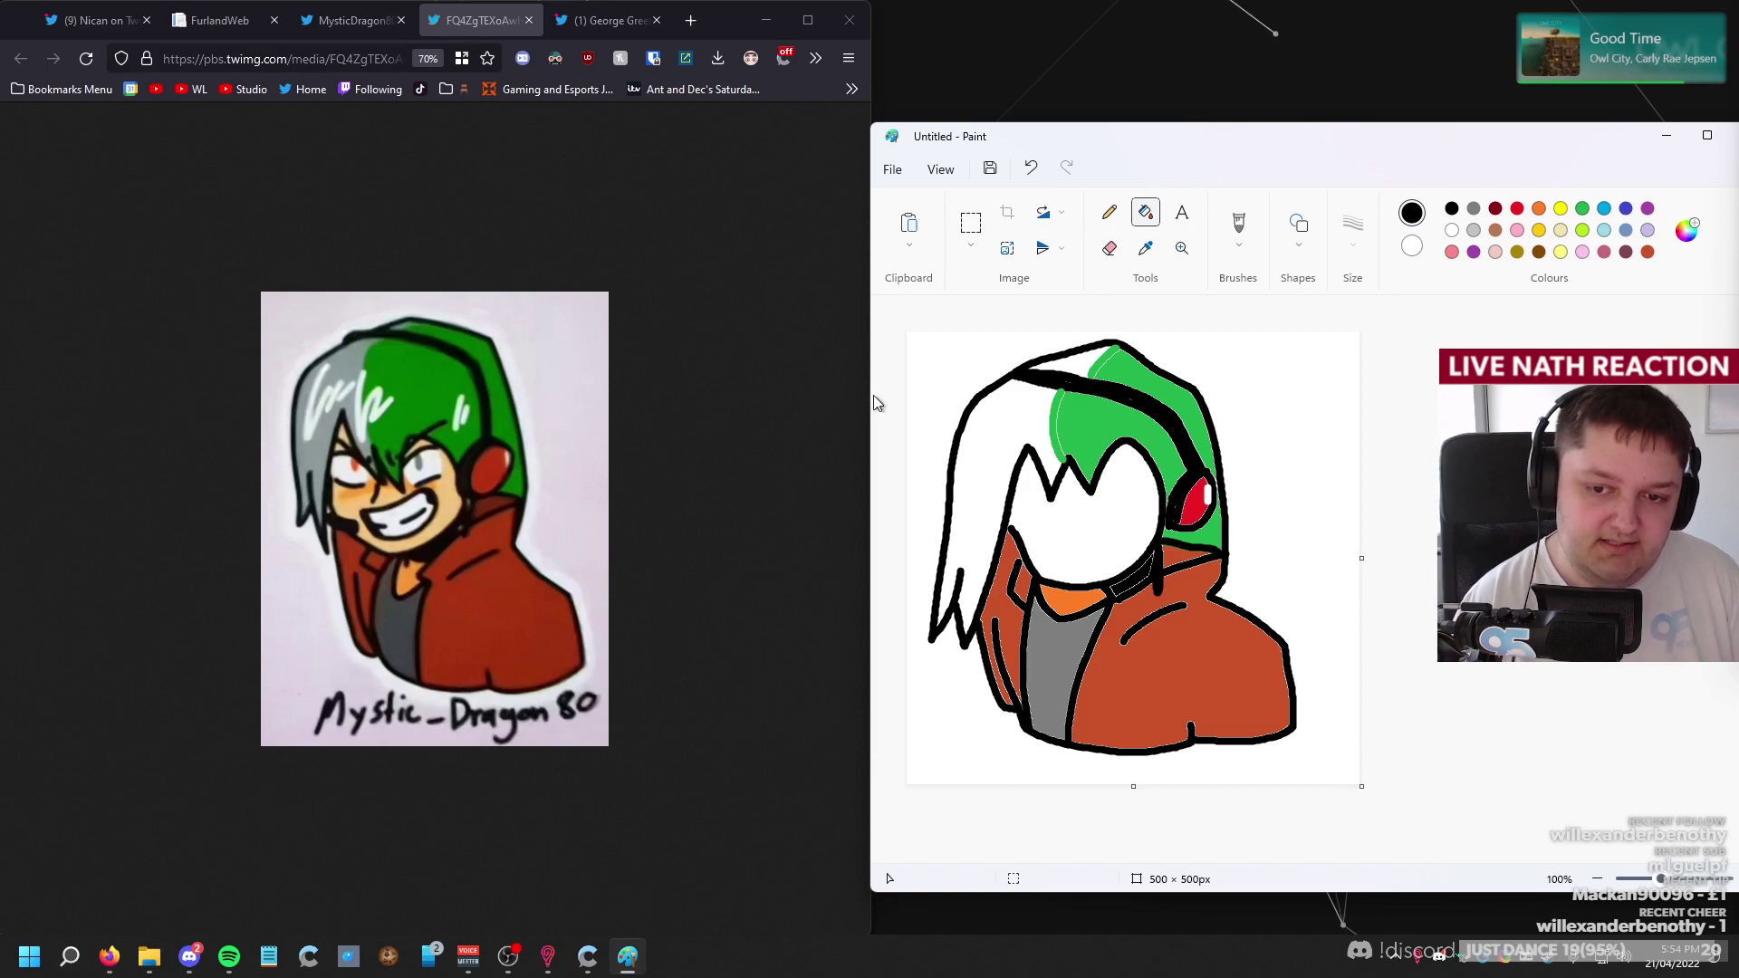
Fill the left part of the hair with light grey, both below and above the headphone band.
click(1473, 230)
click(988, 434)
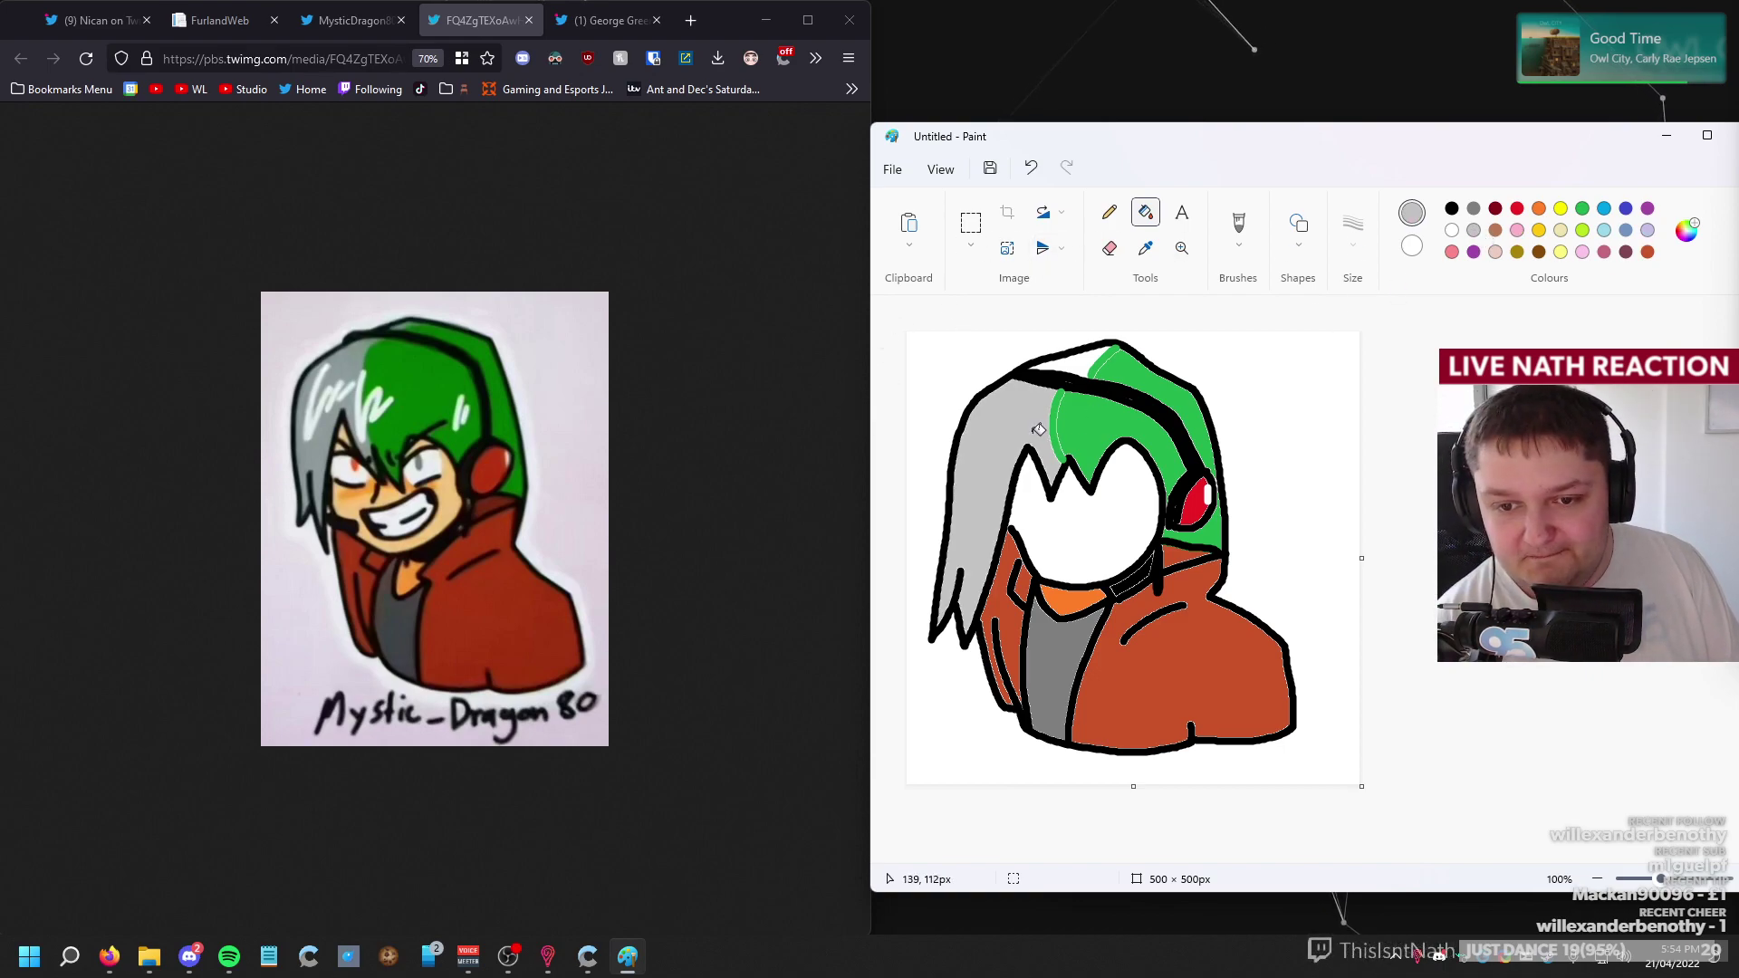
click(1086, 361)
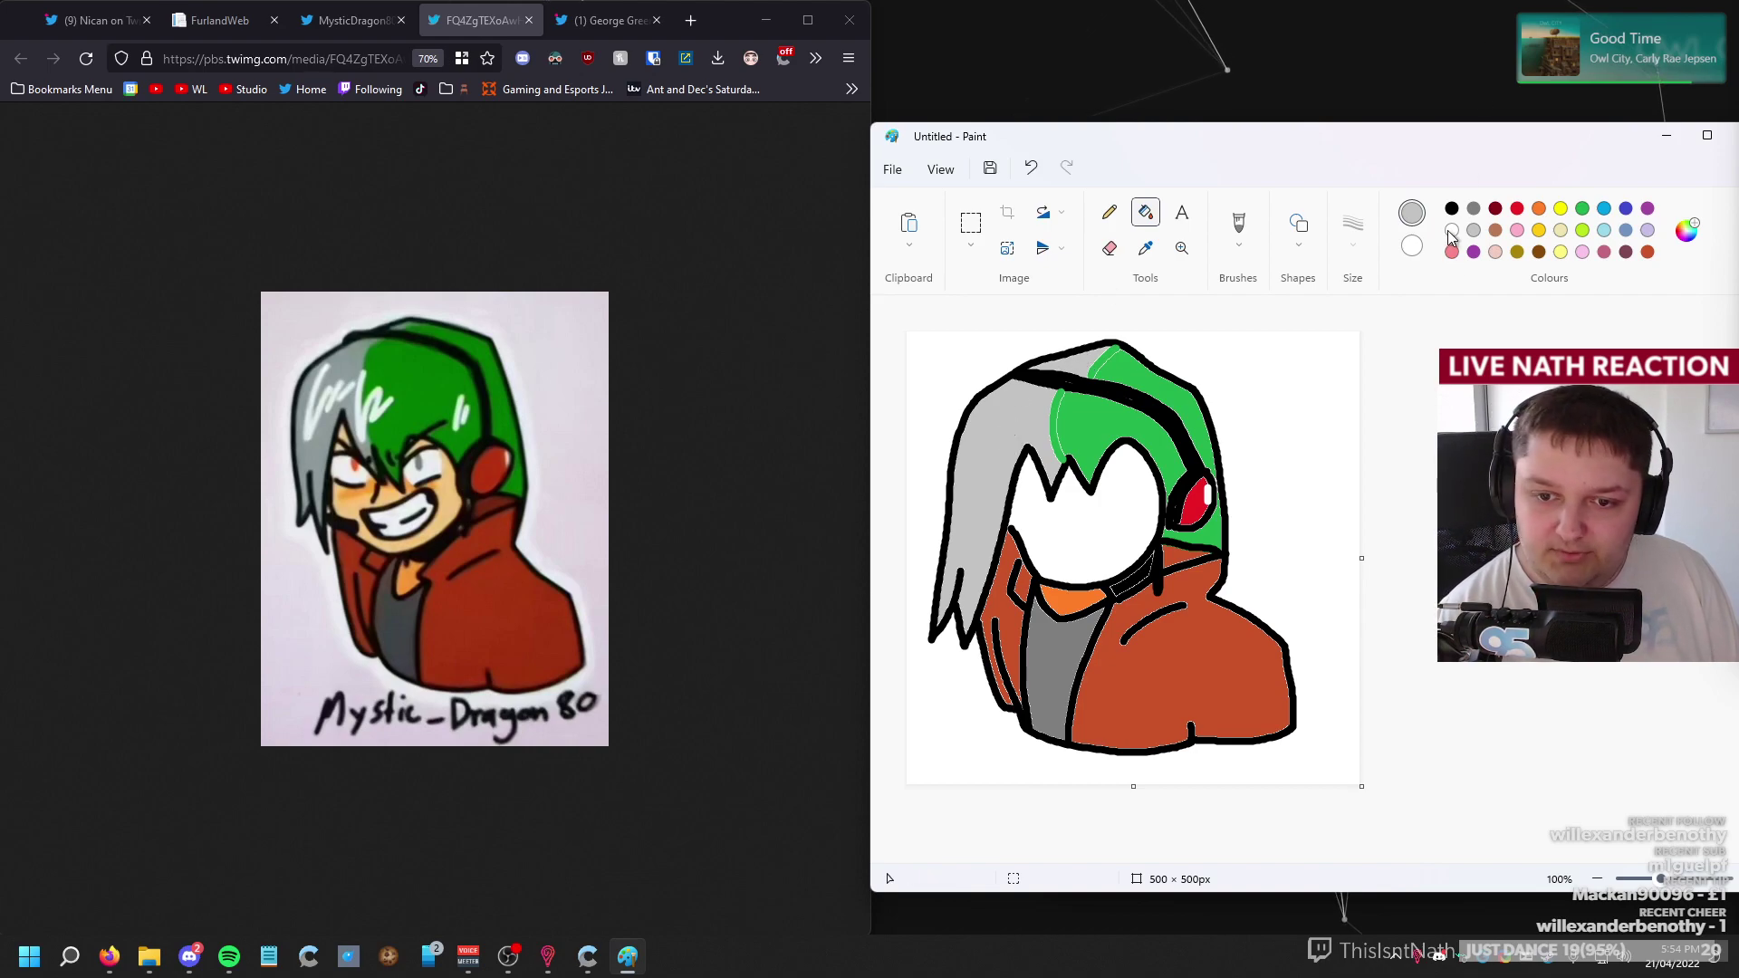
Mix the custom light orange skin colour #F7D6A8 and fill the face with it.
click(1495, 251)
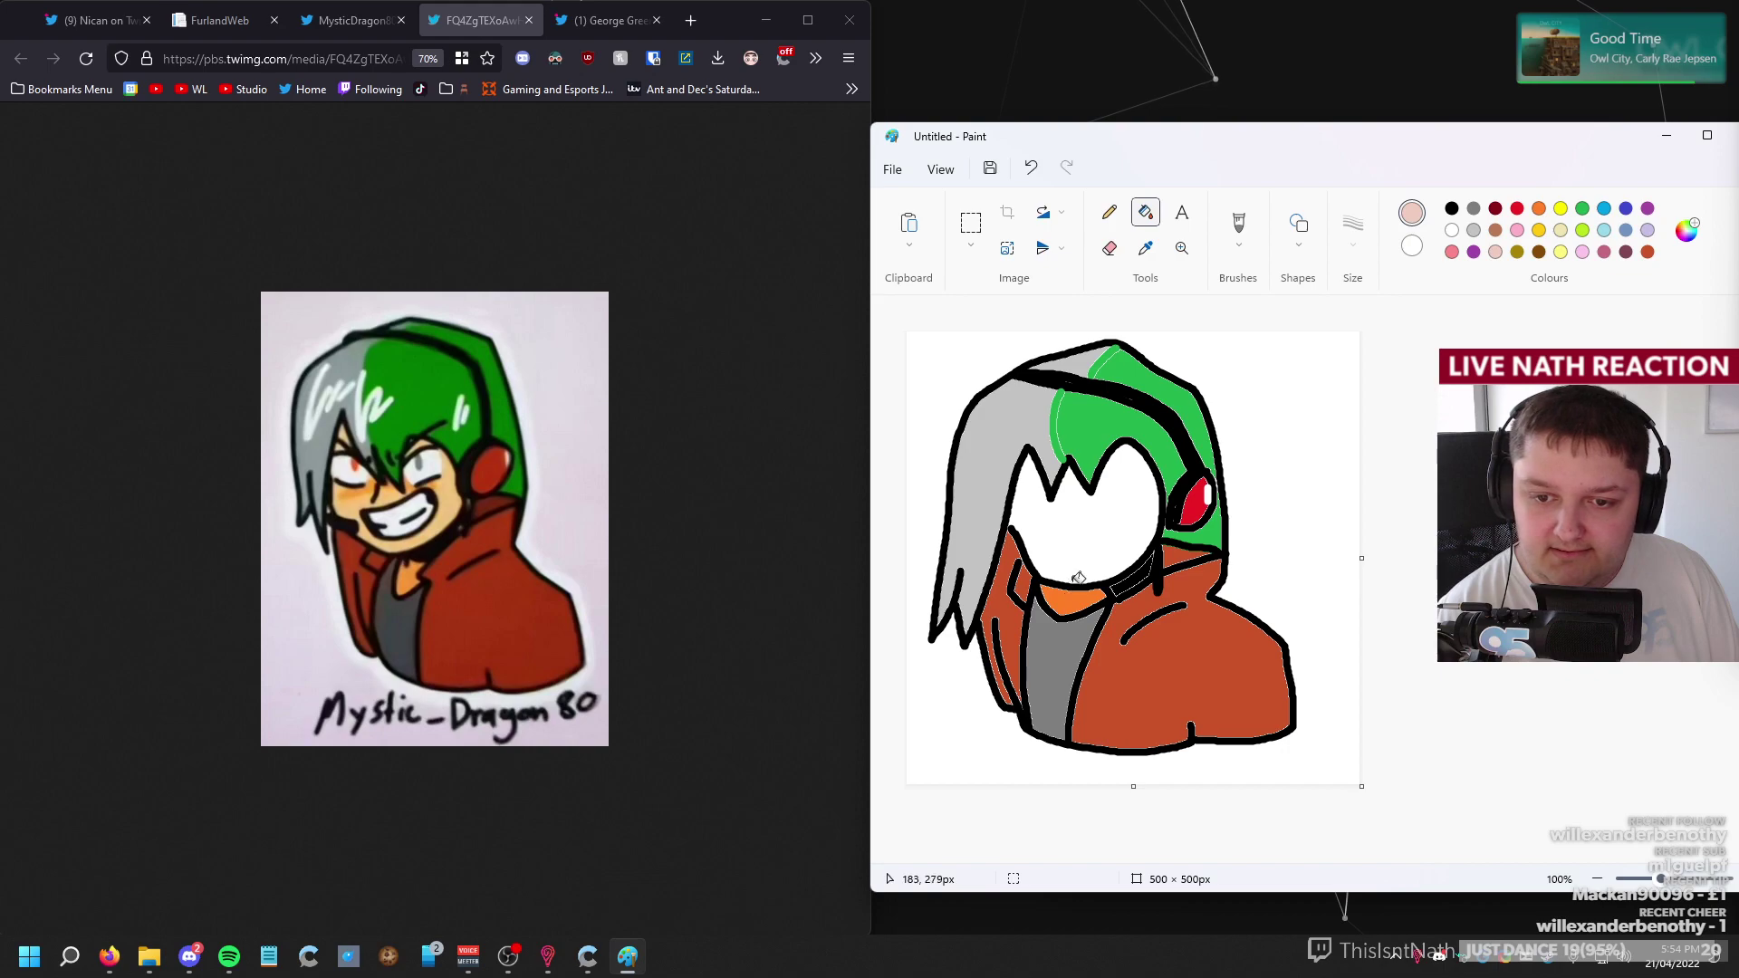
click(1016, 546)
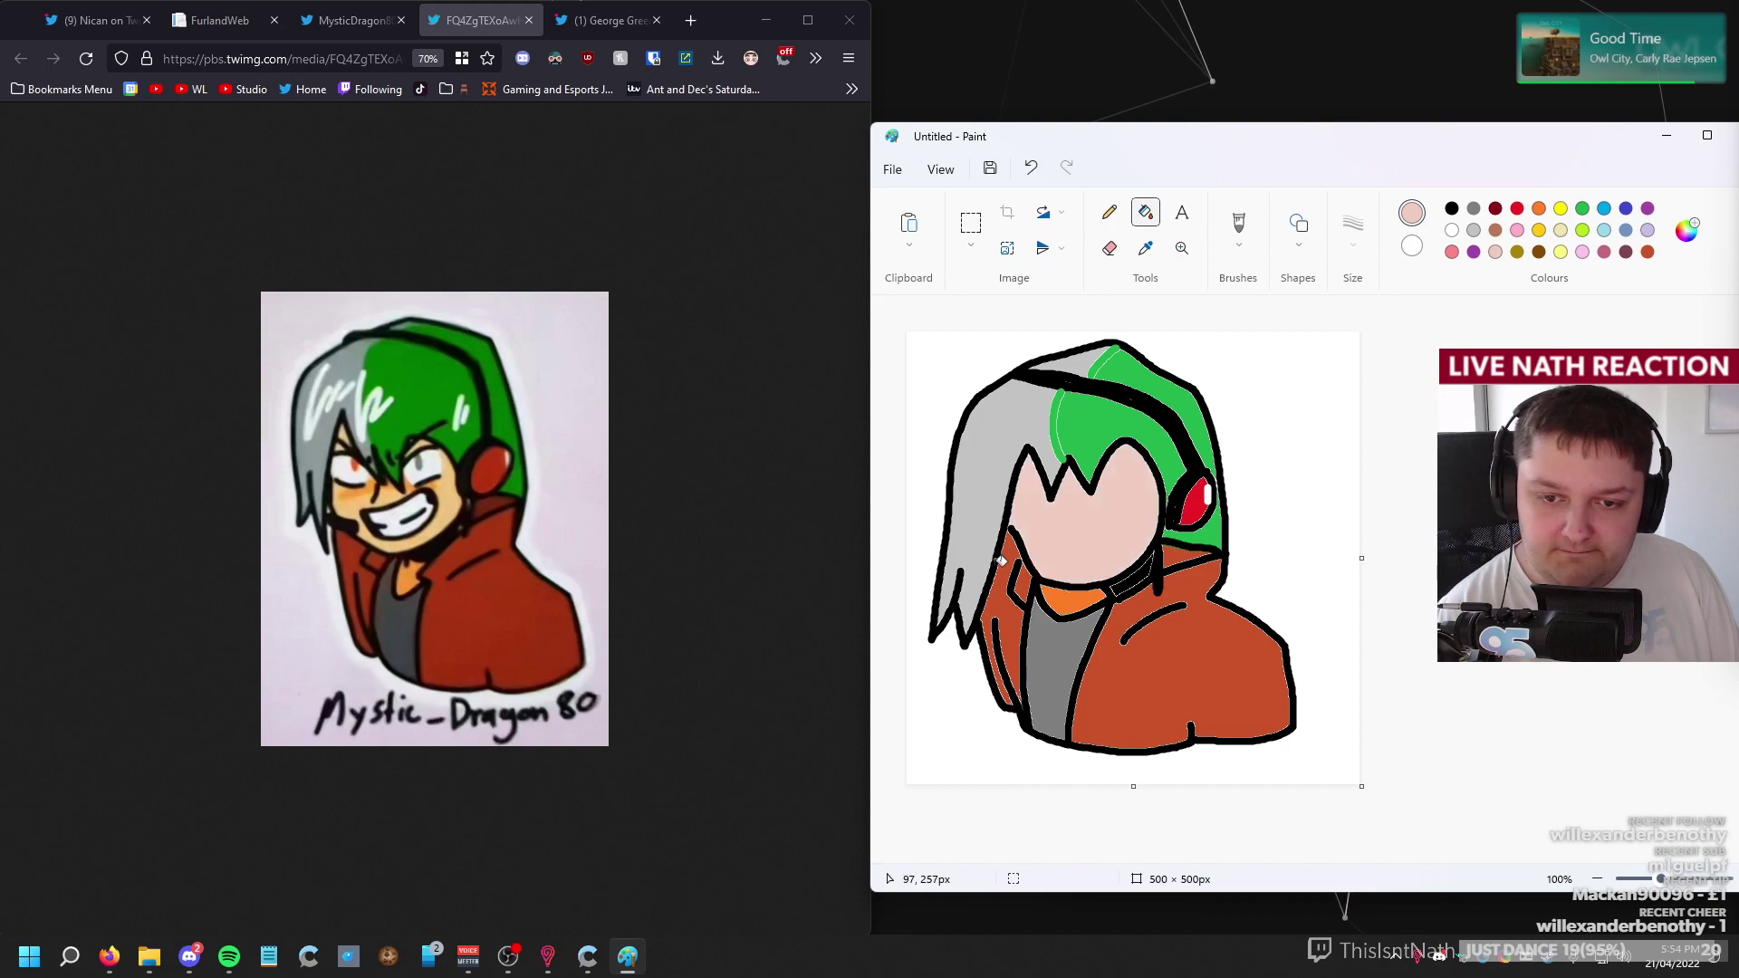
click(1686, 230)
click(1089, 491)
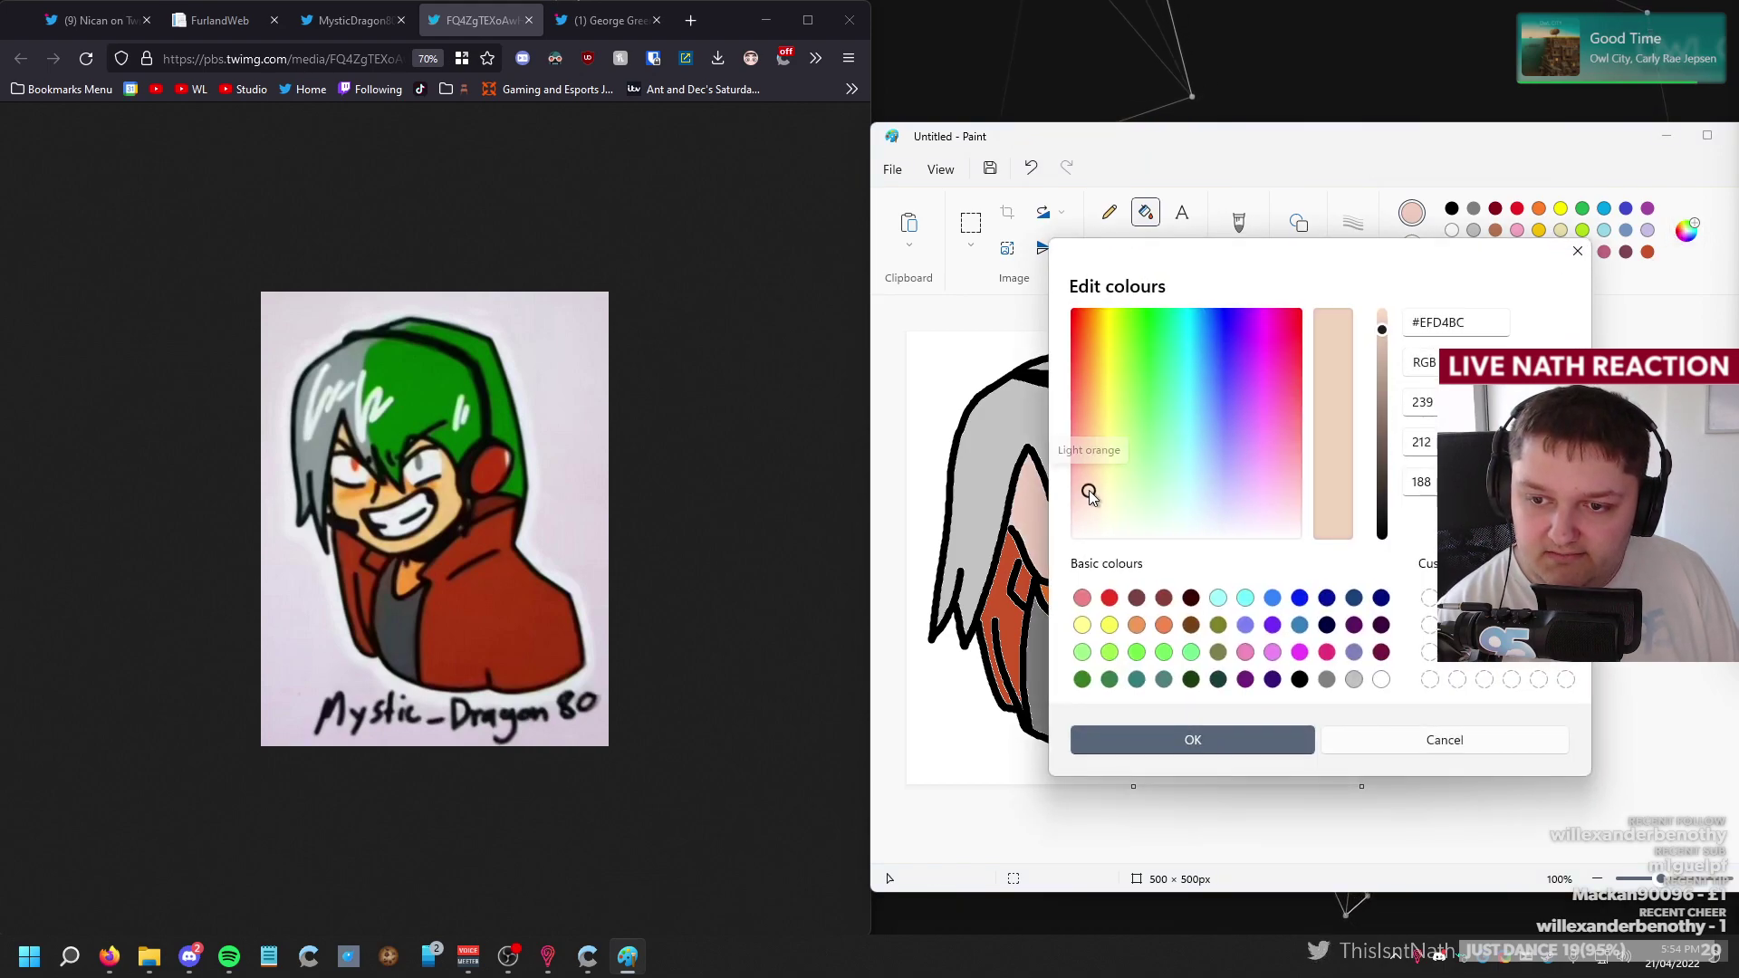
click(1086, 475)
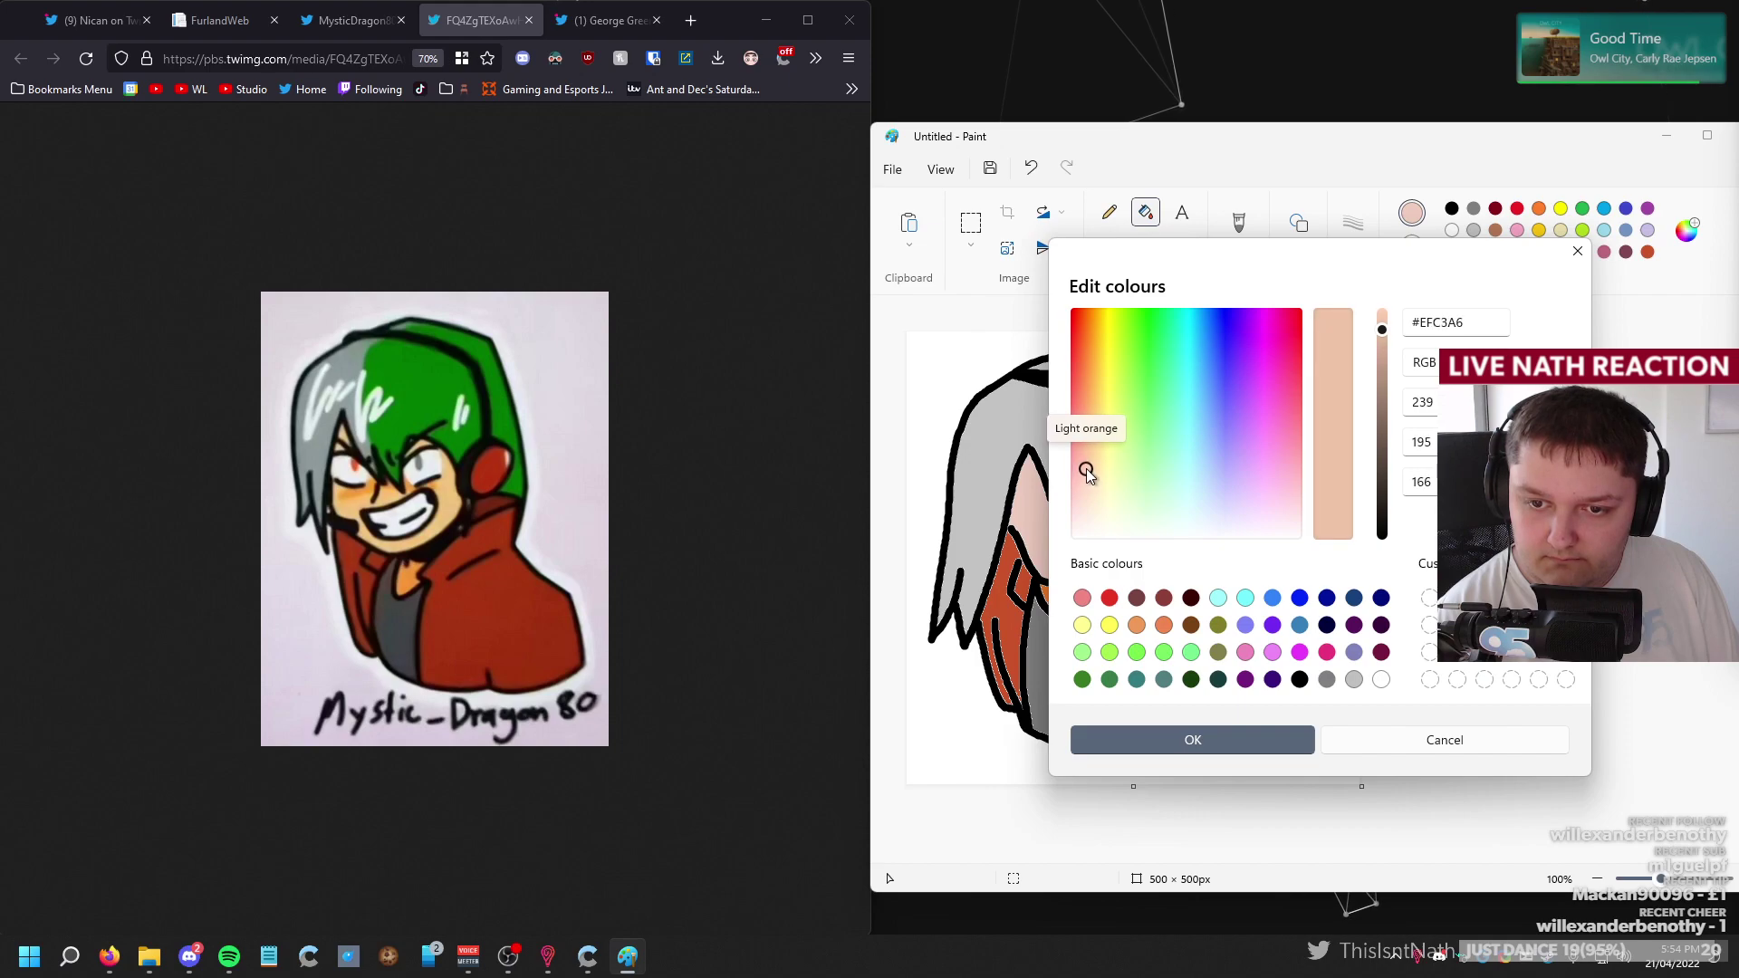
click(1096, 470)
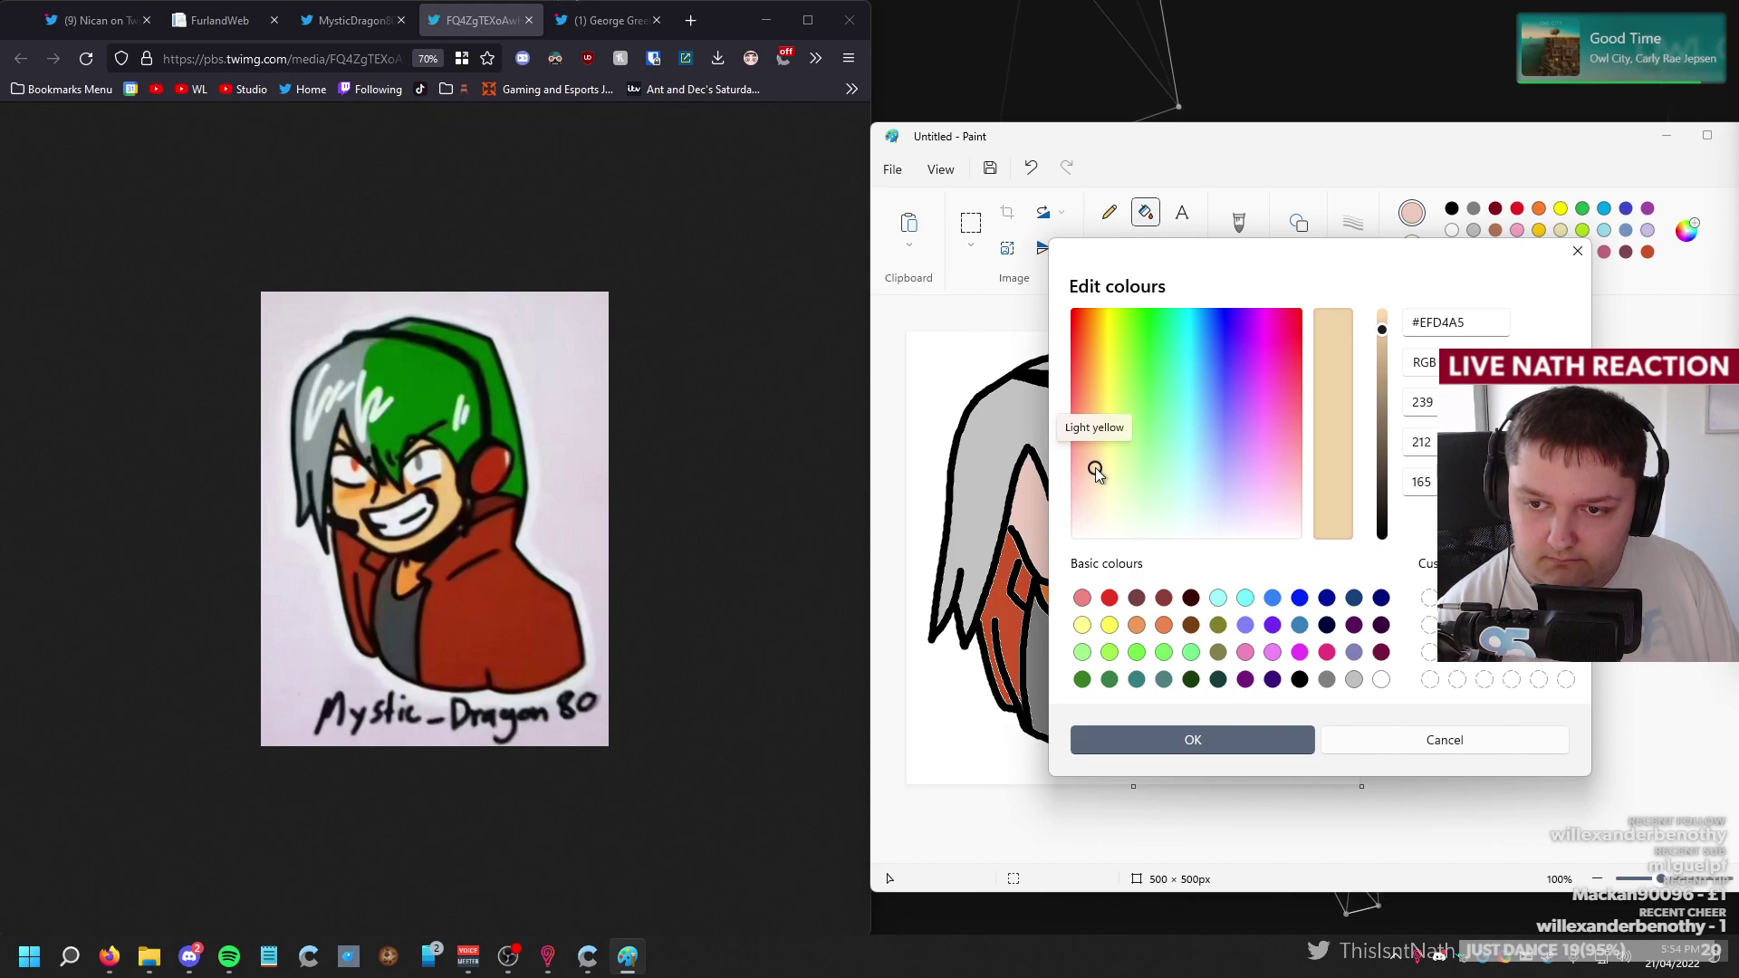
click(1383, 323)
click(1095, 420)
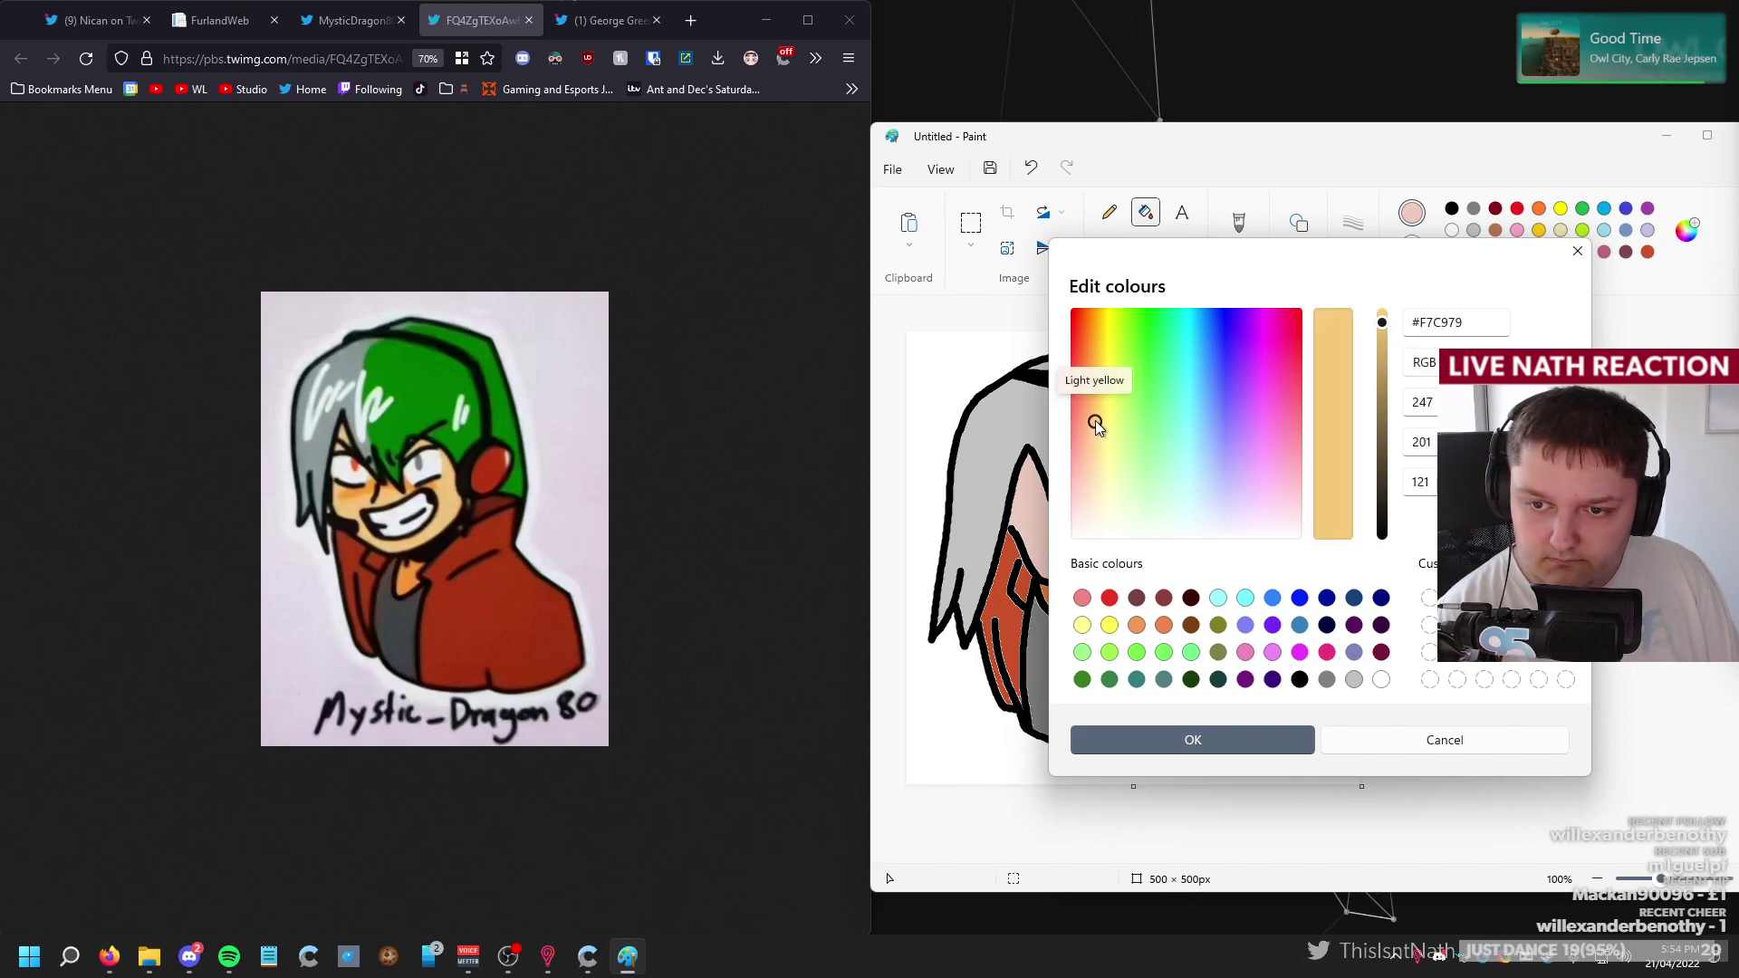
click(1094, 437)
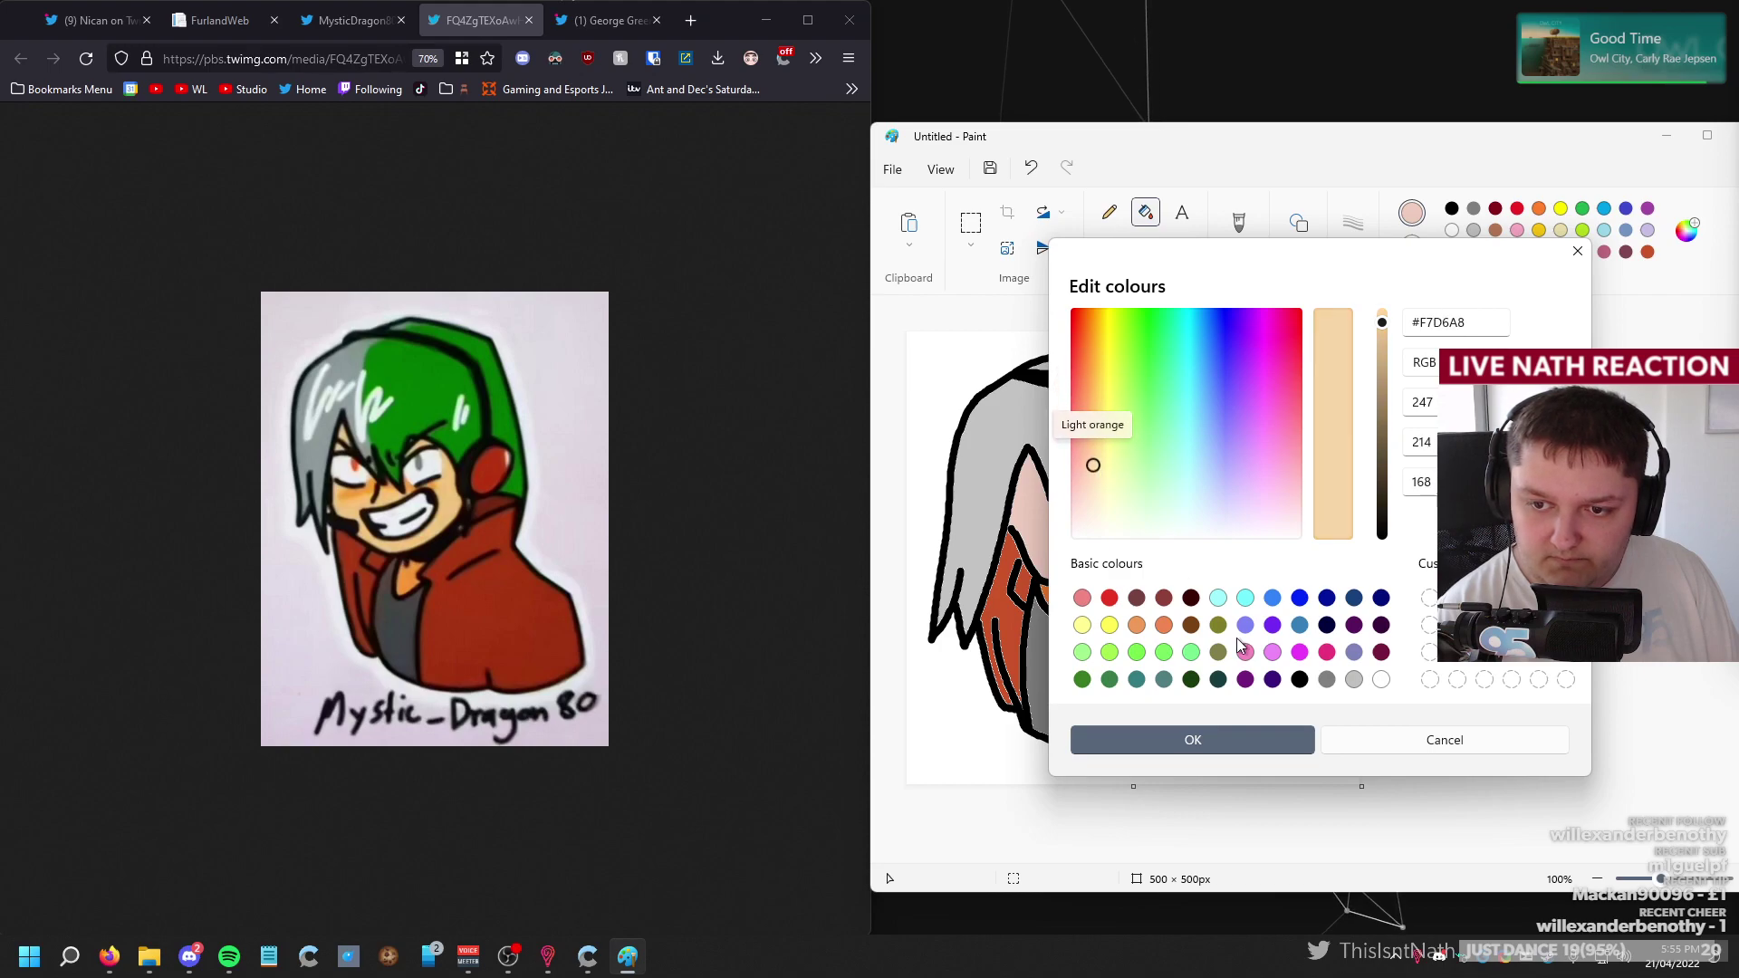
click(1187, 741)
click(1094, 539)
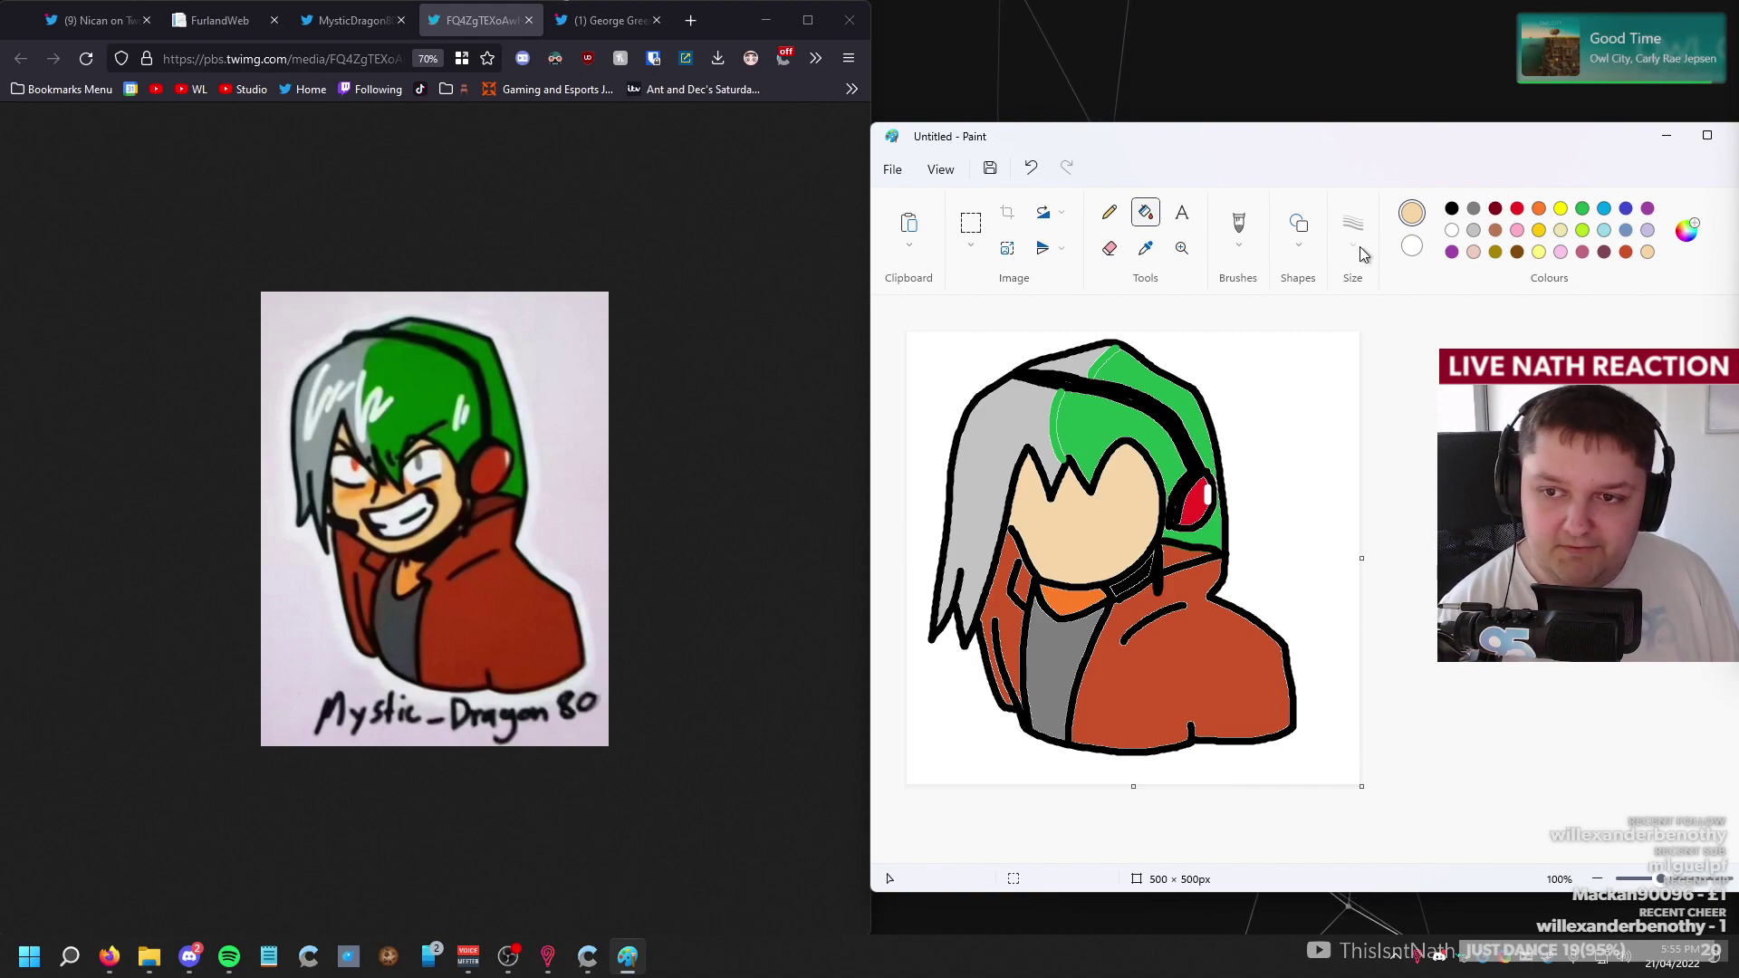
Draw a short black microphone stroke across the lower left cheek and two slanted black eyebrows under the fringe.
click(1452, 209)
click(1237, 227)
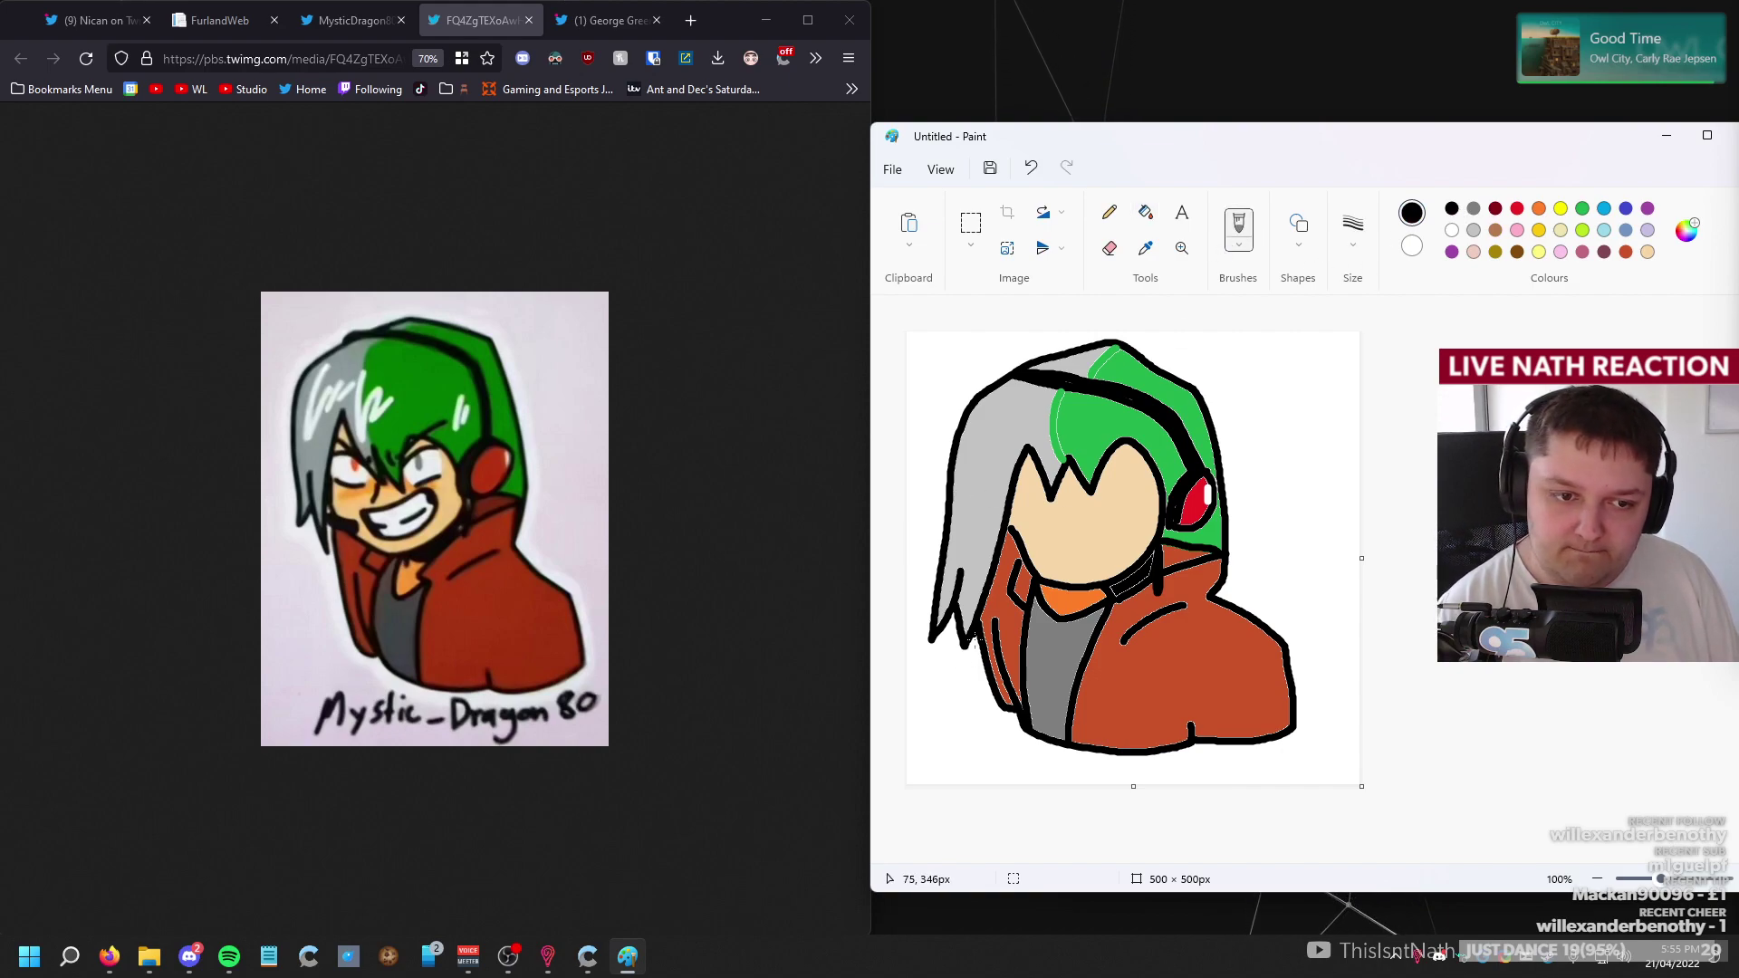
drag(1015, 560, 1019, 562)
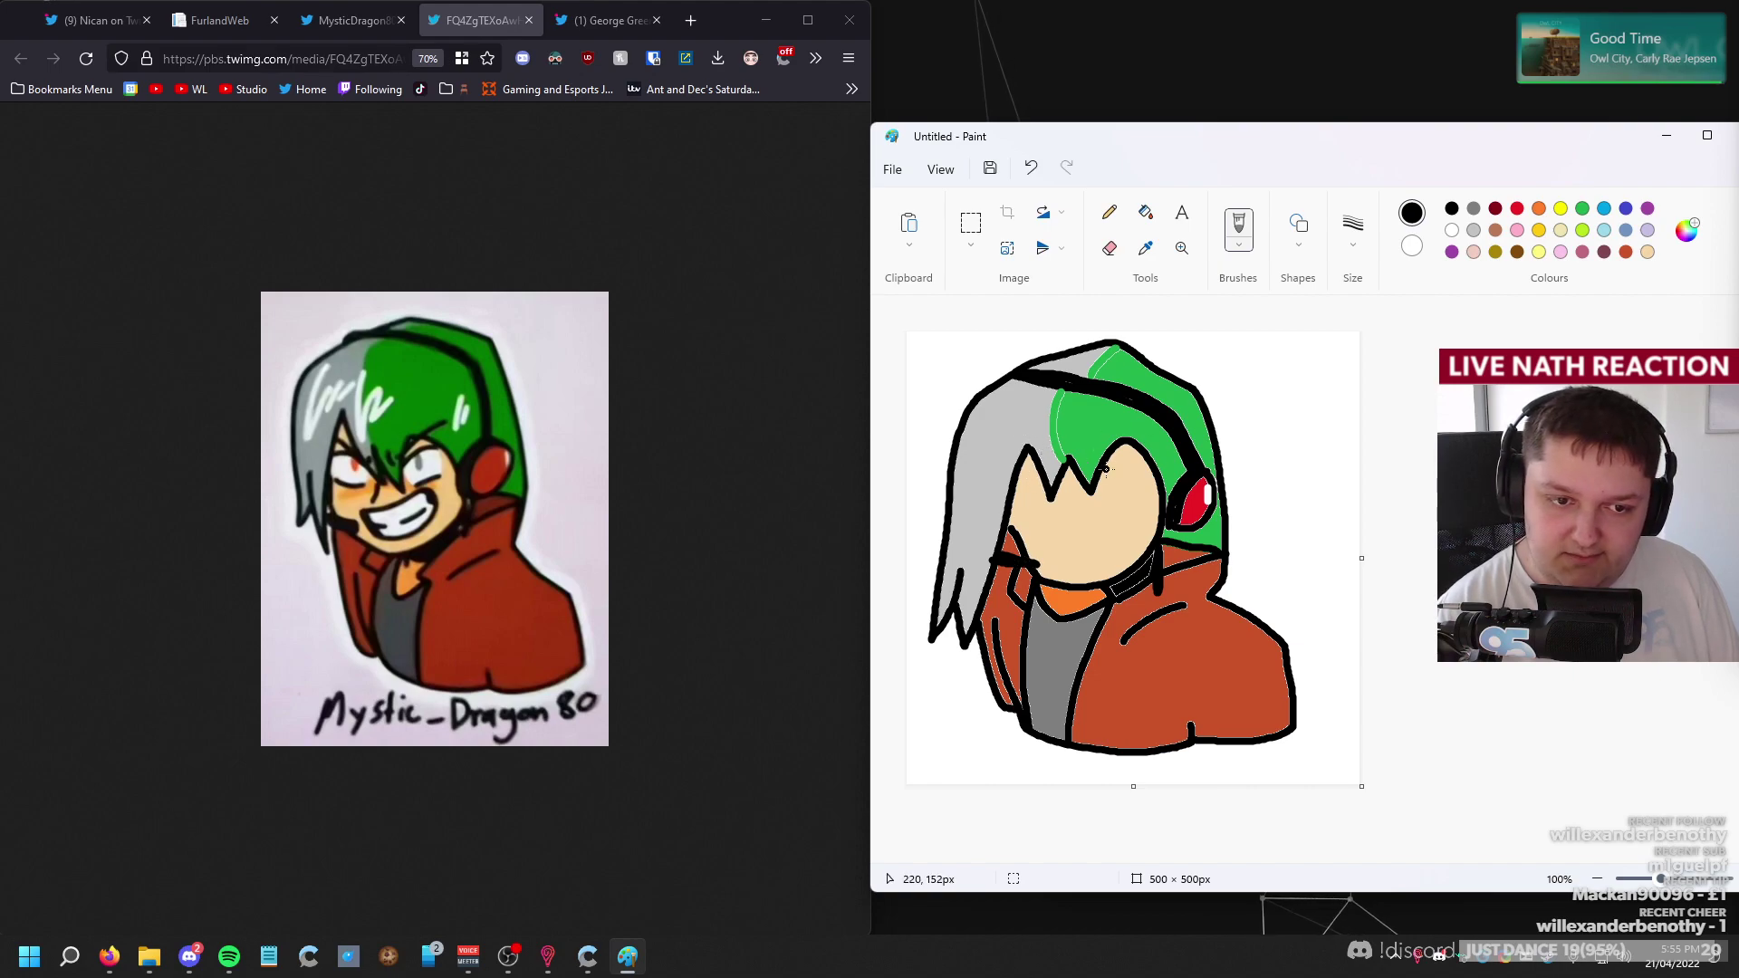
drag(1108, 467, 1154, 439)
key(ctrl+z)
key(ctrl+z)
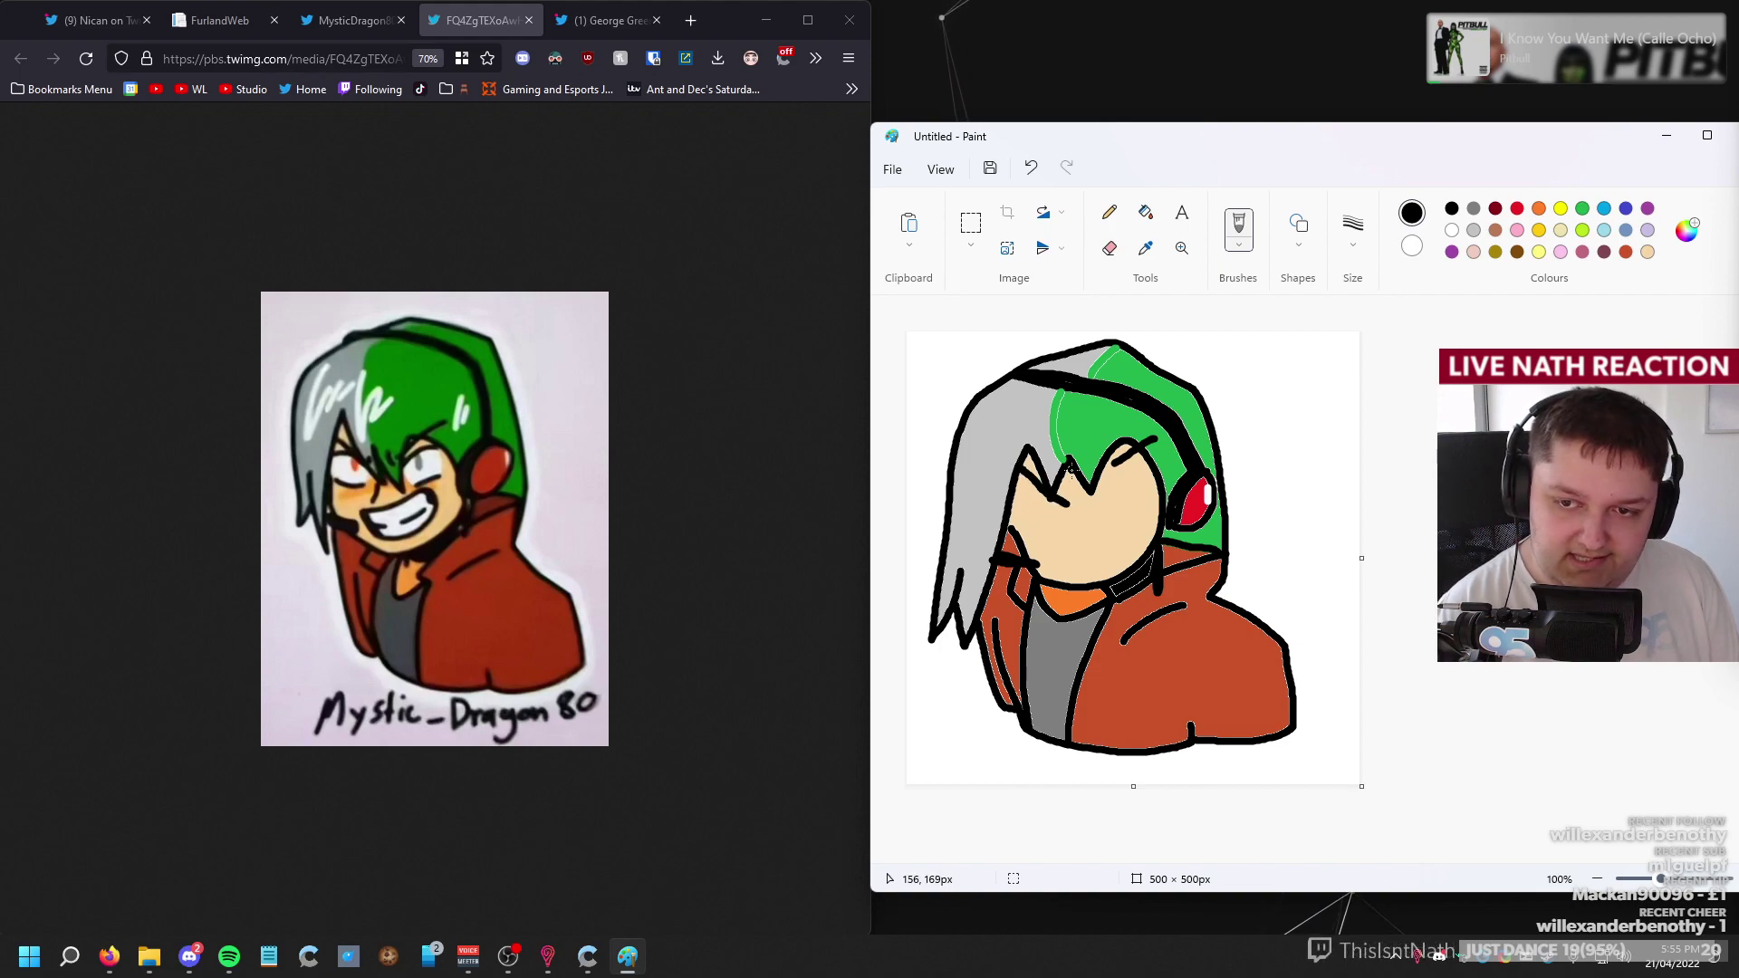
Draw thin black outlines for both eyes beneath the eyebrows with the brush size set to 3px.
click(1352, 231)
click(1339, 313)
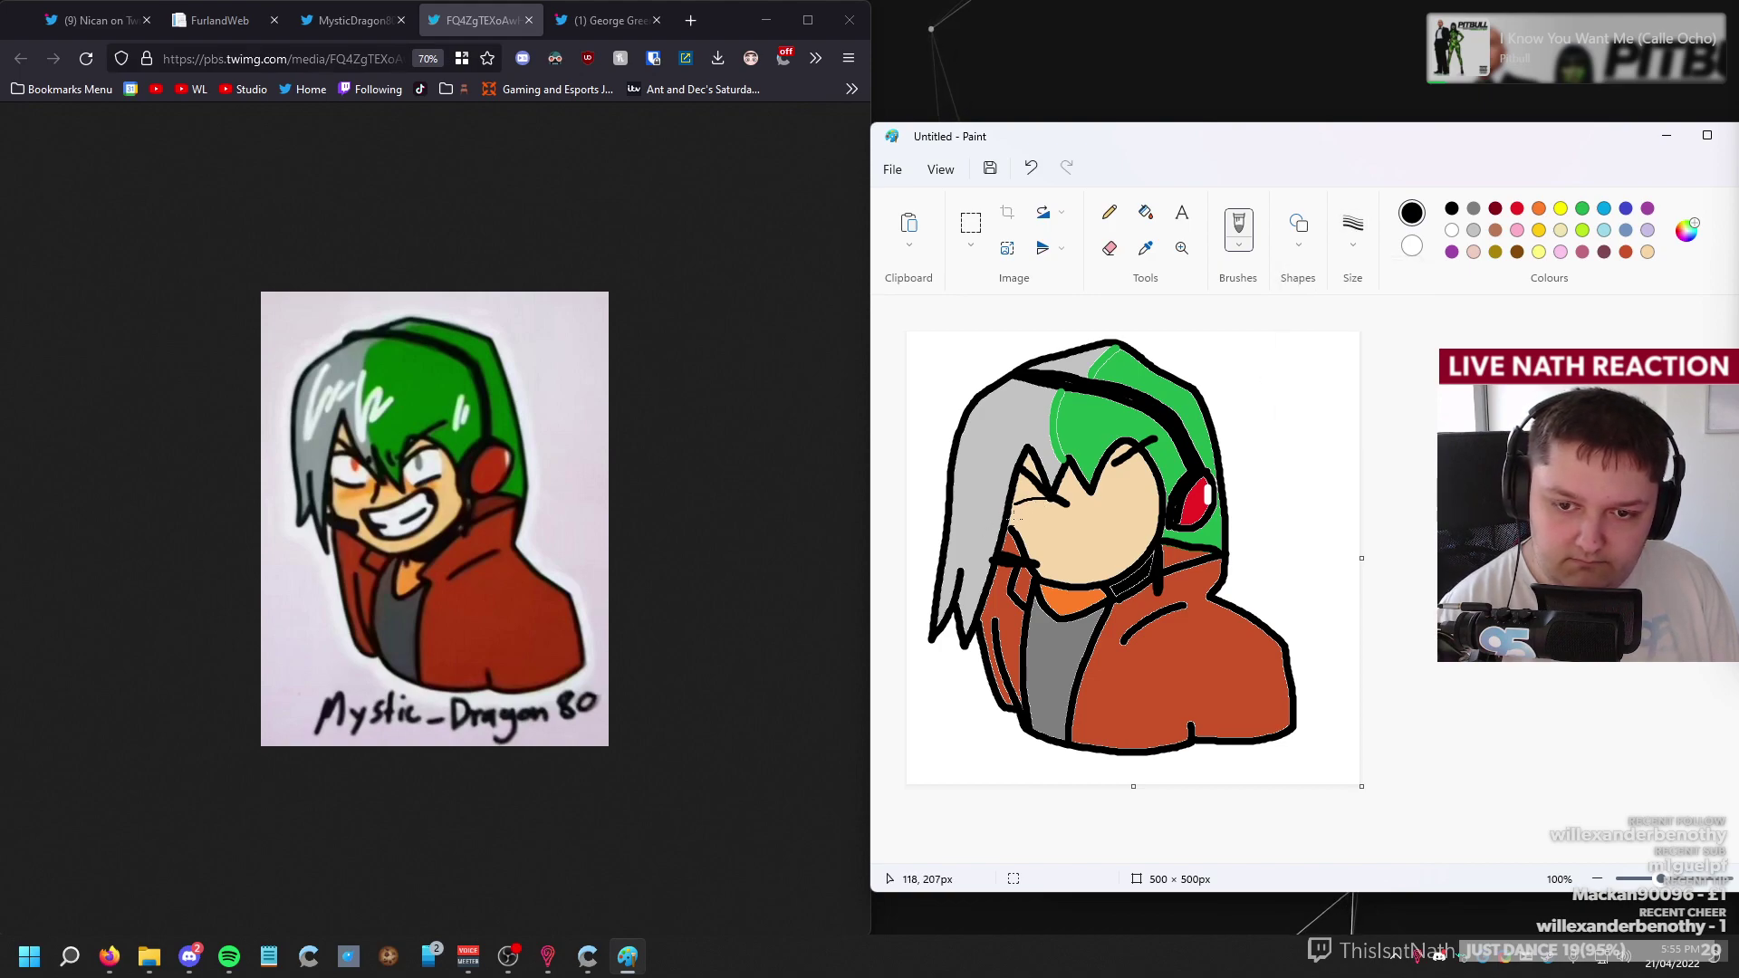
drag(1014, 520, 1029, 529)
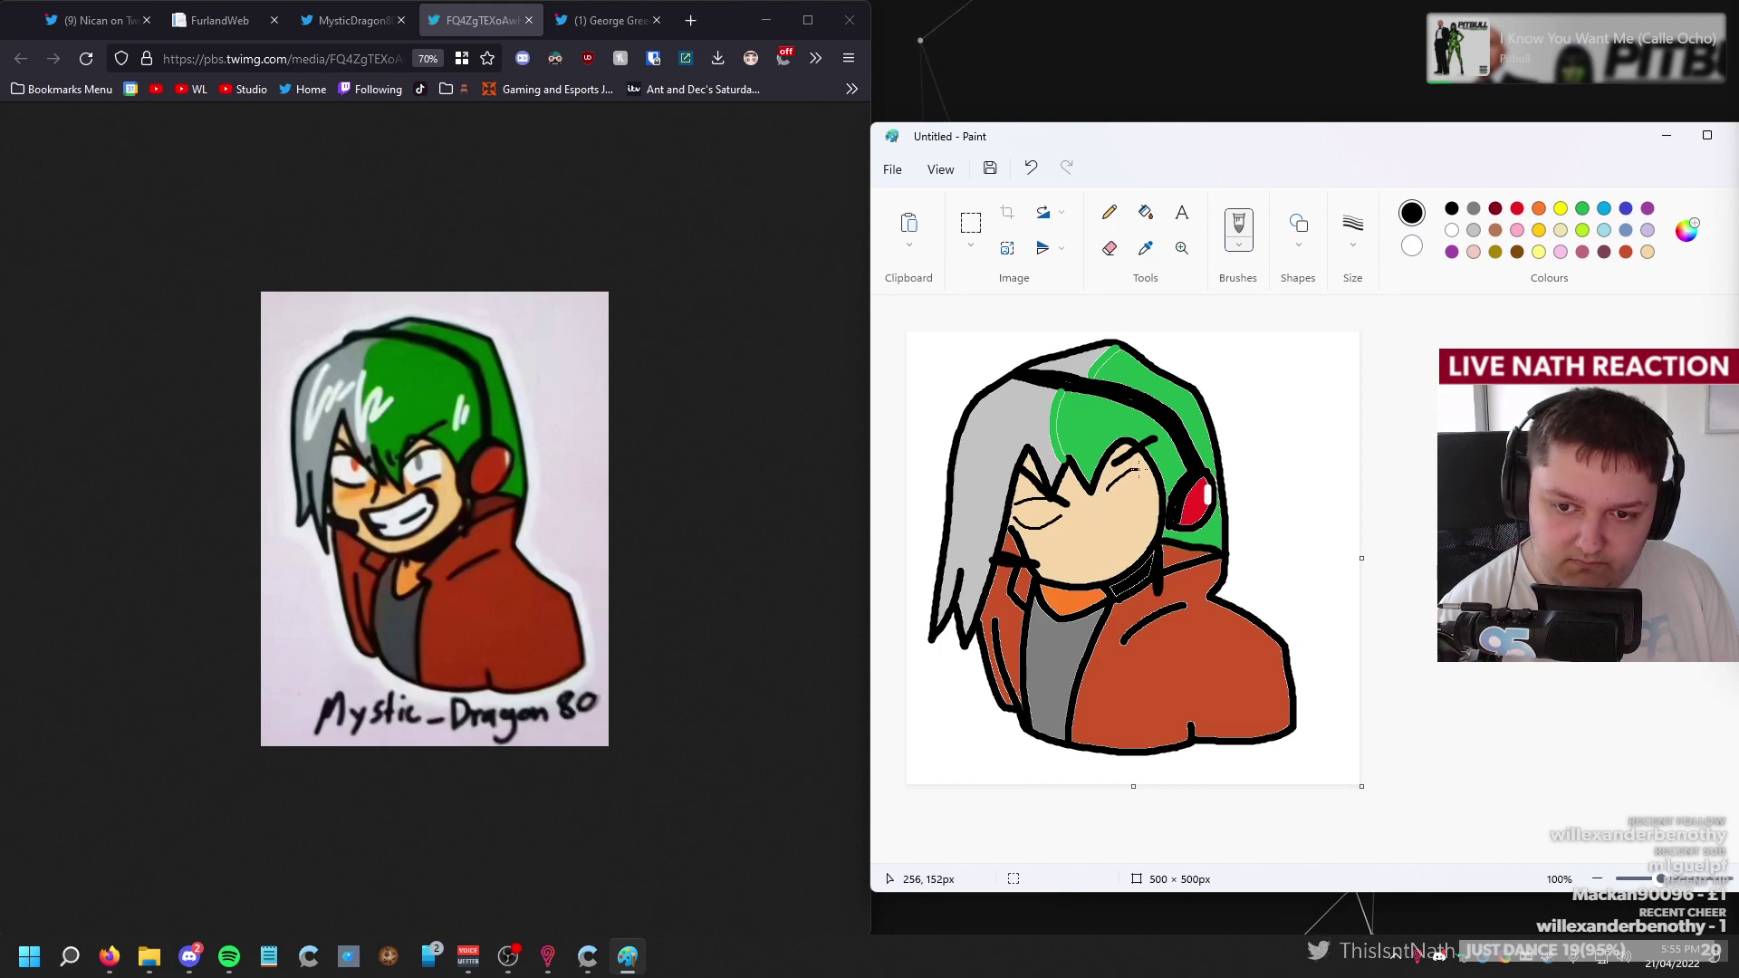
key(ctrl+z)
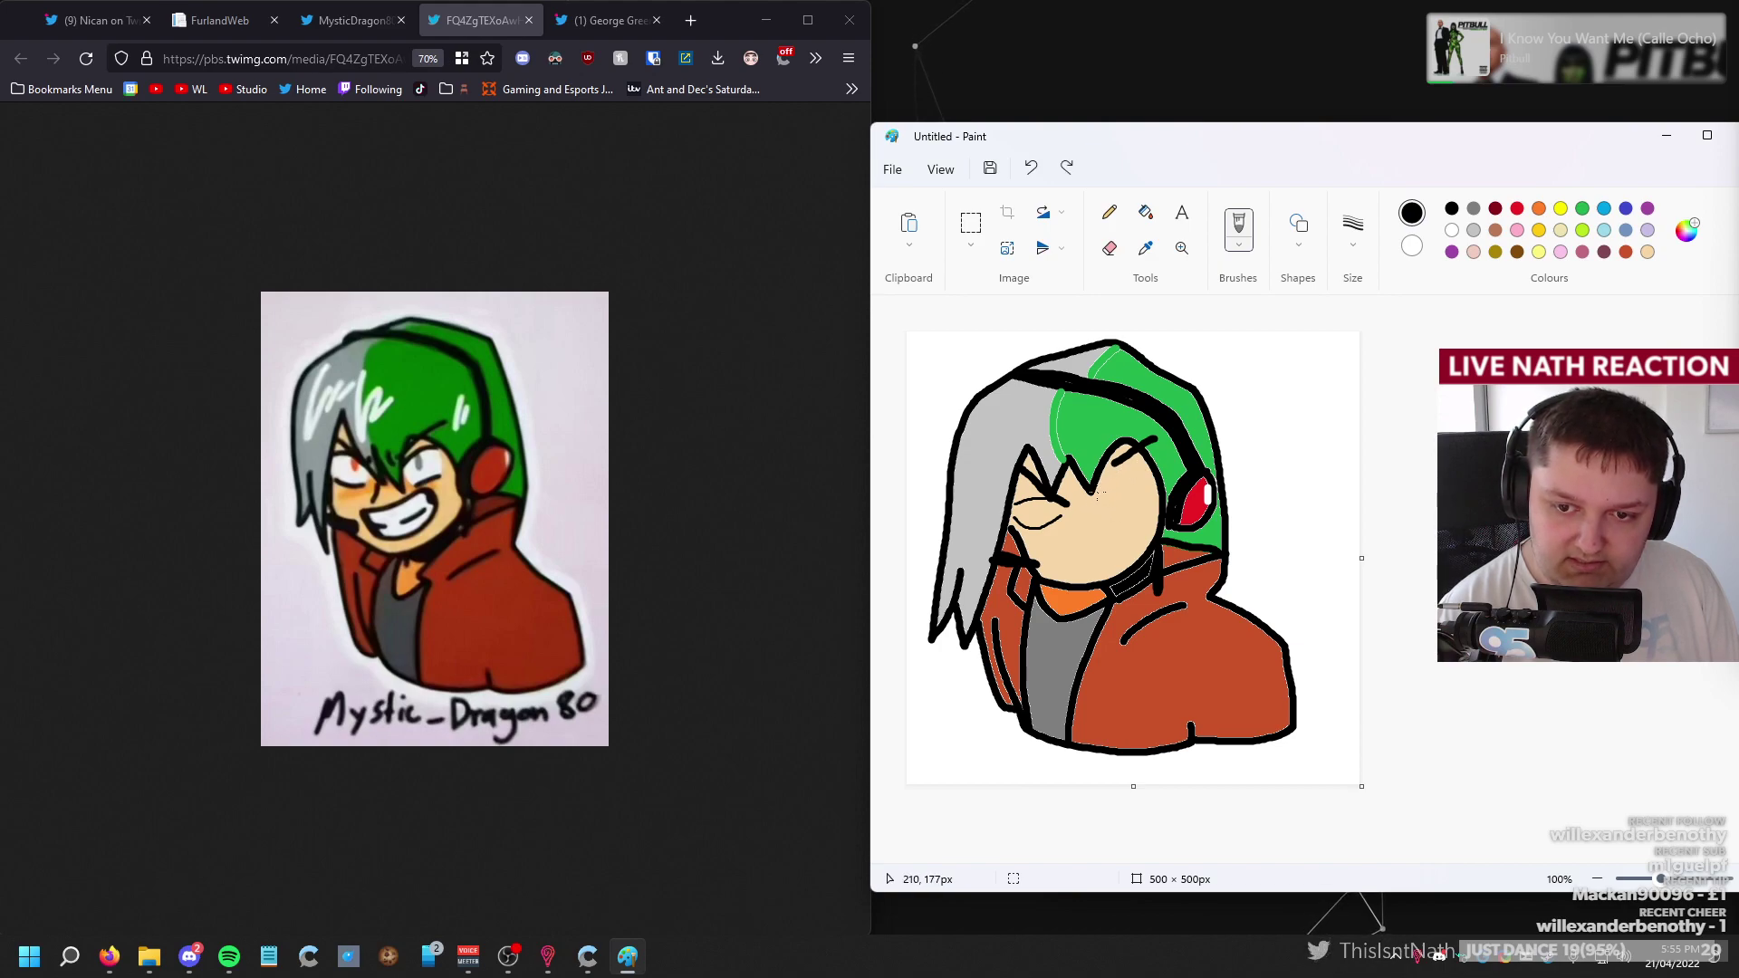
drag(1097, 493, 1133, 494)
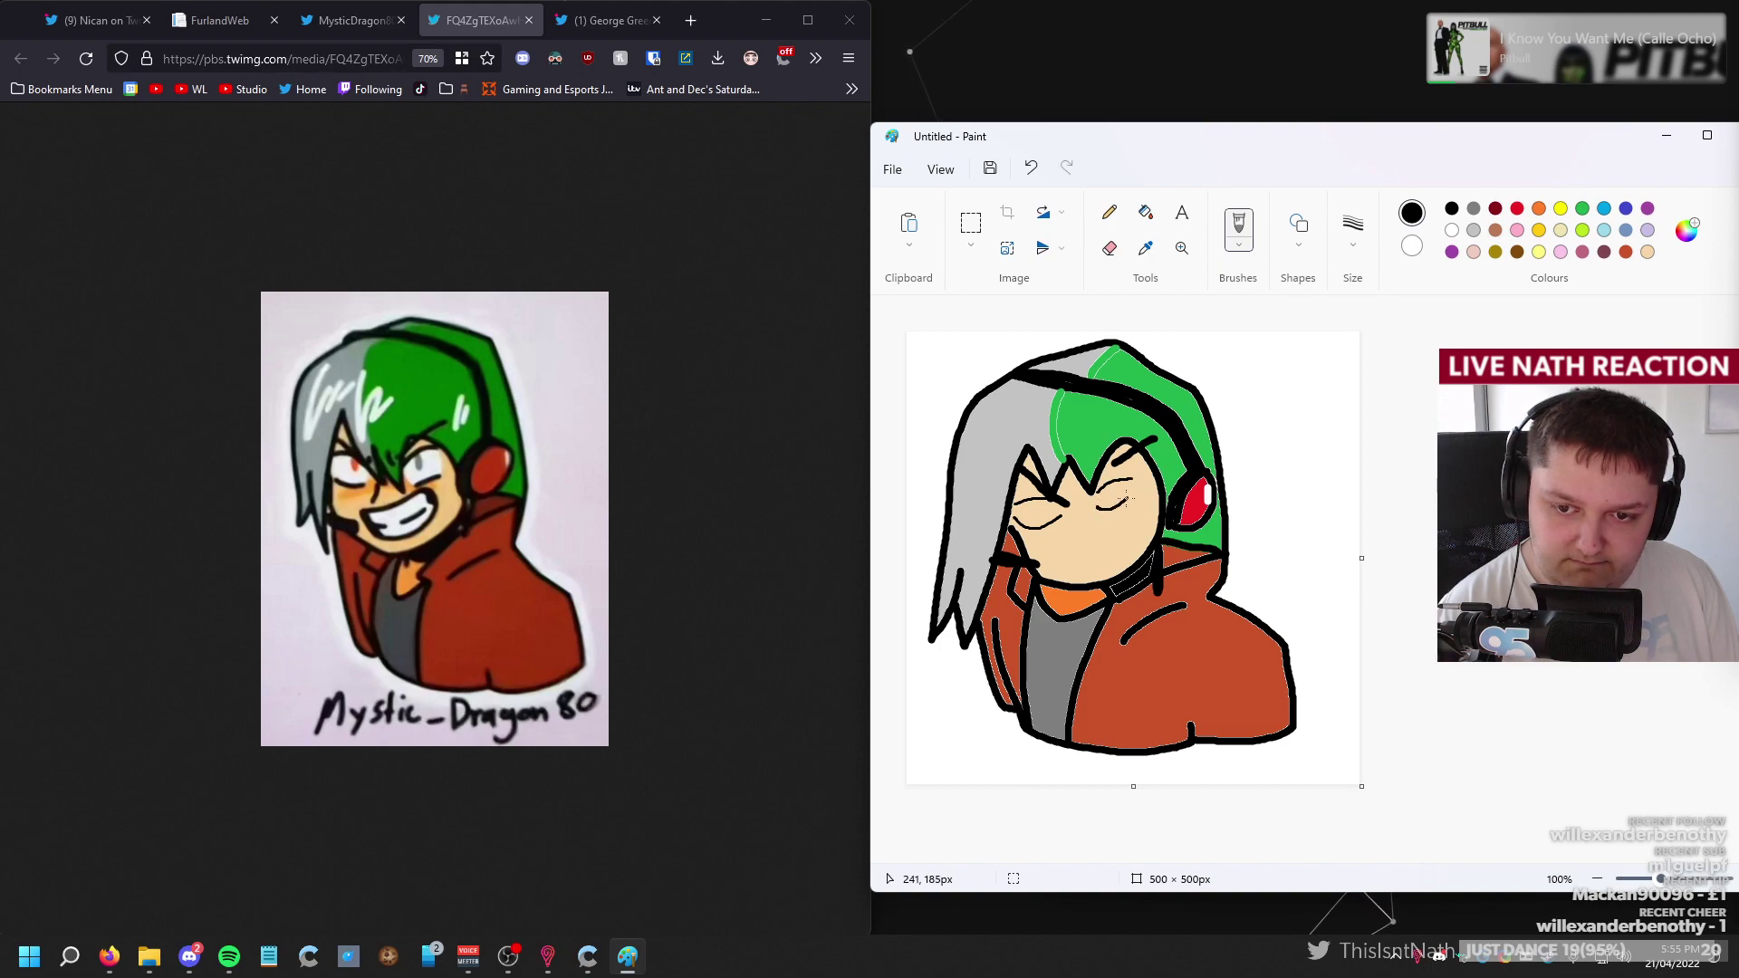
key(ctrl+z)
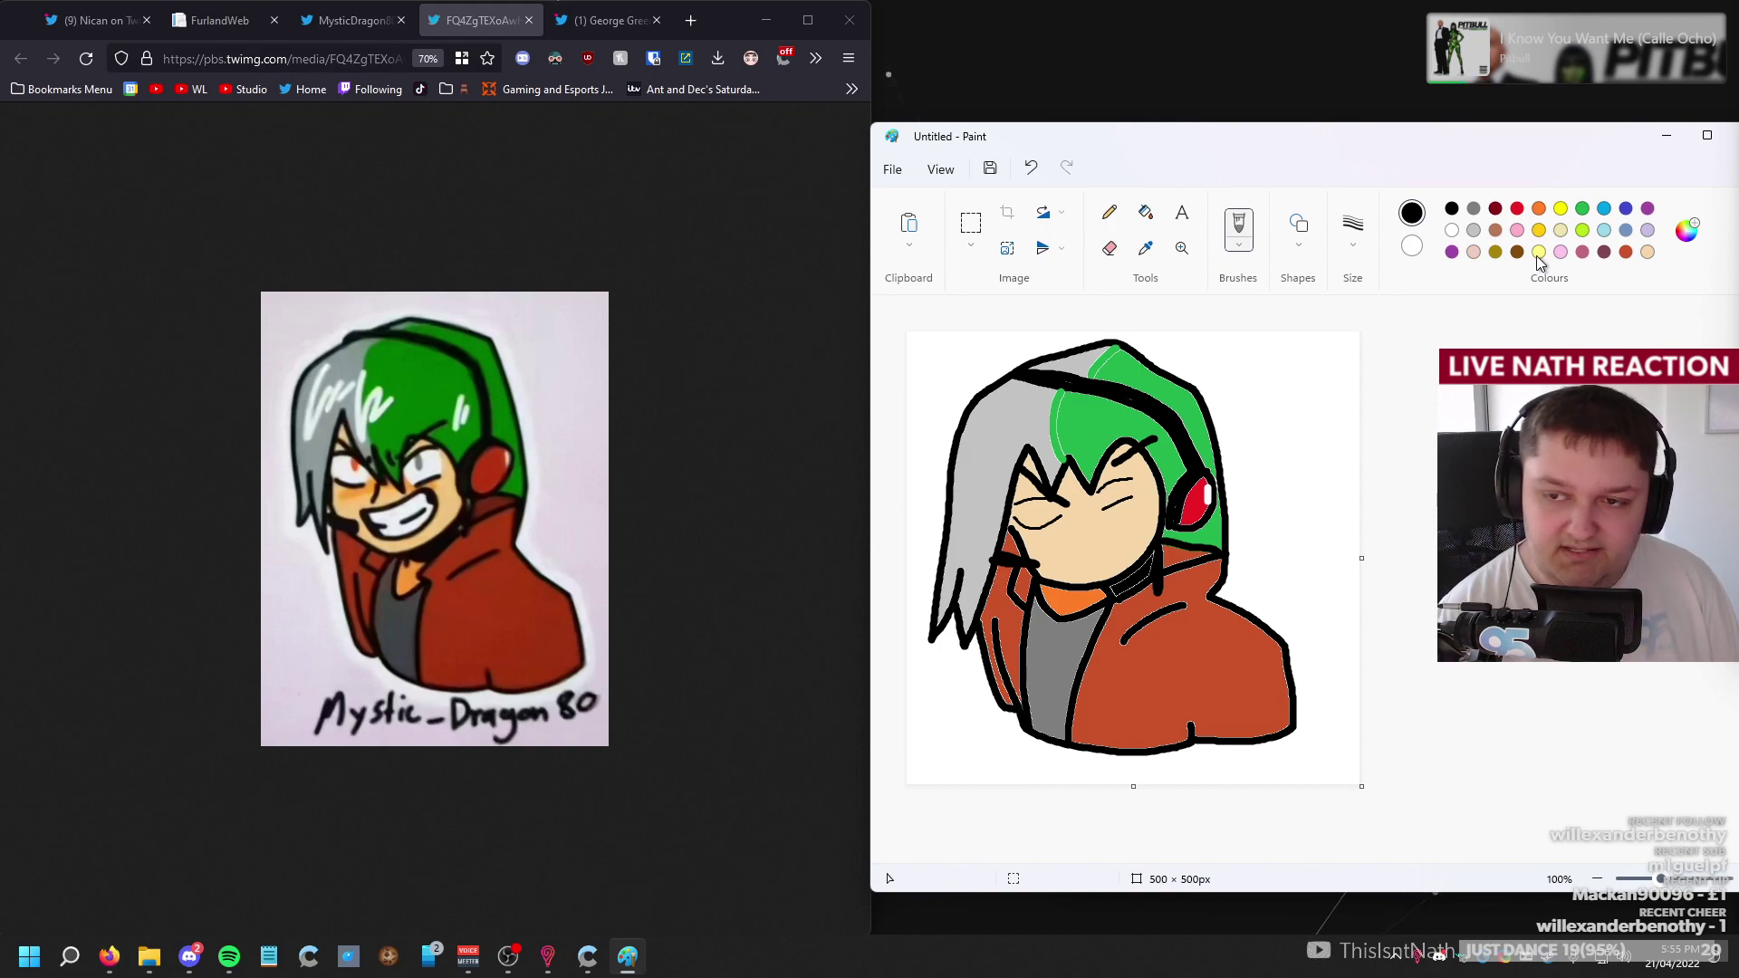
Paint white along the inner ends of both eyes with a 5px brush and fill the eyes with white.
click(1453, 229)
click(1353, 233)
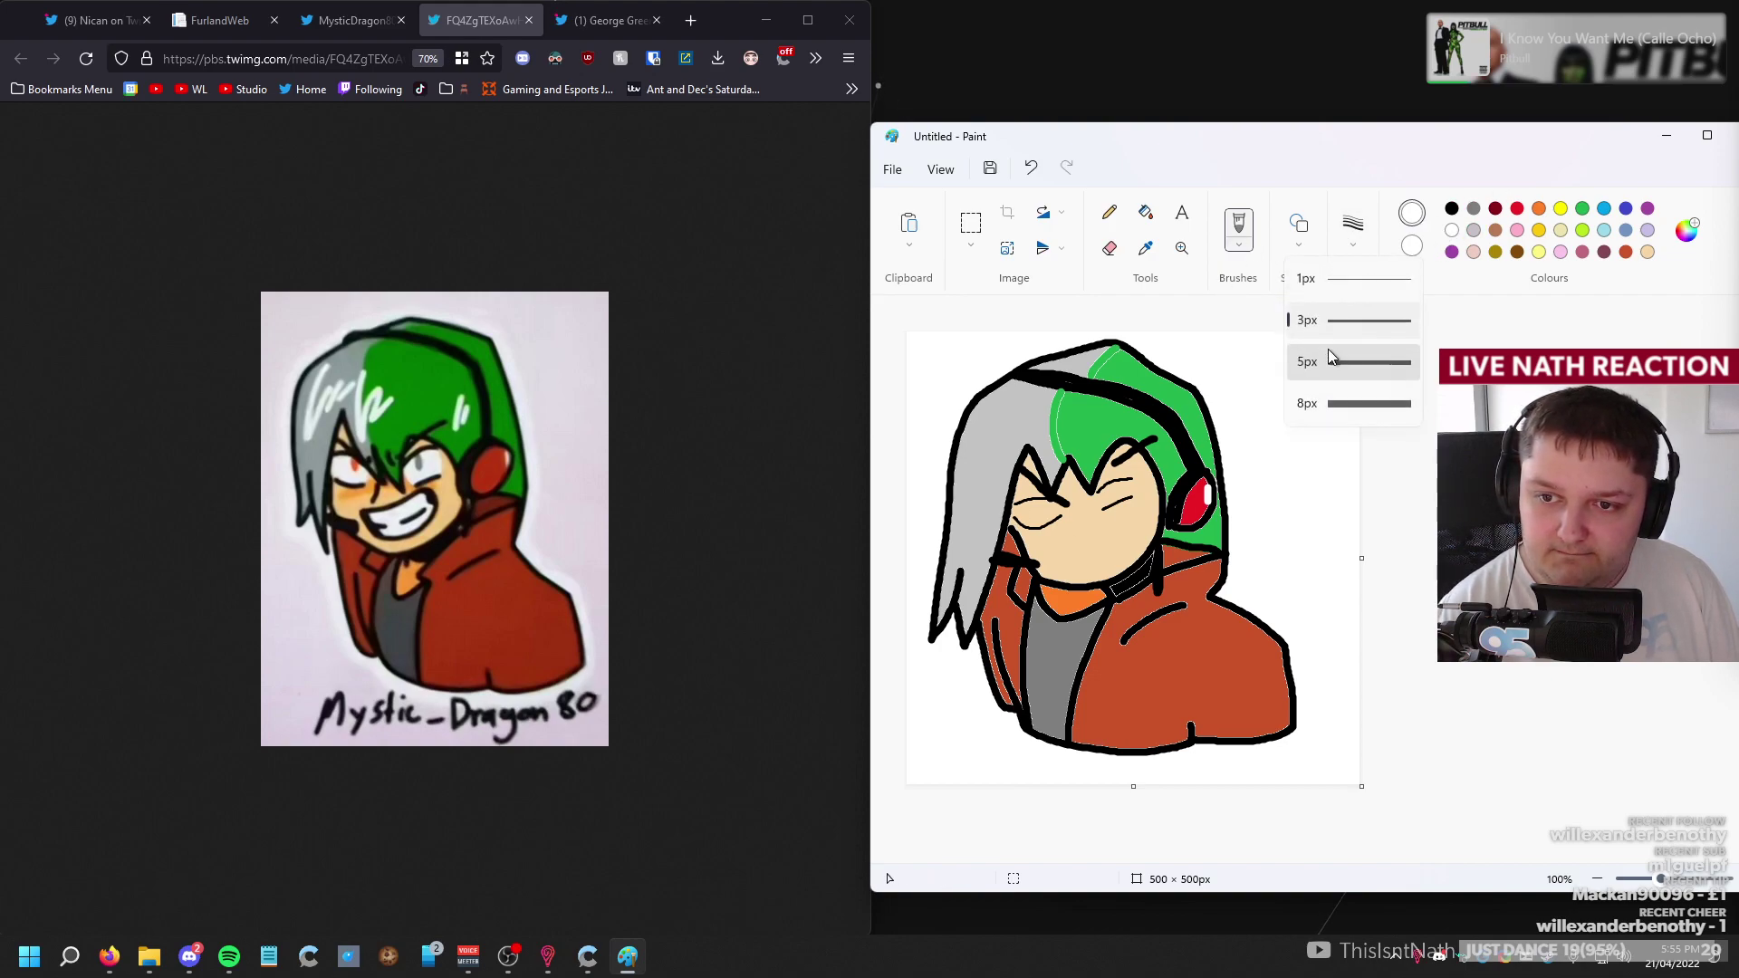
click(1328, 352)
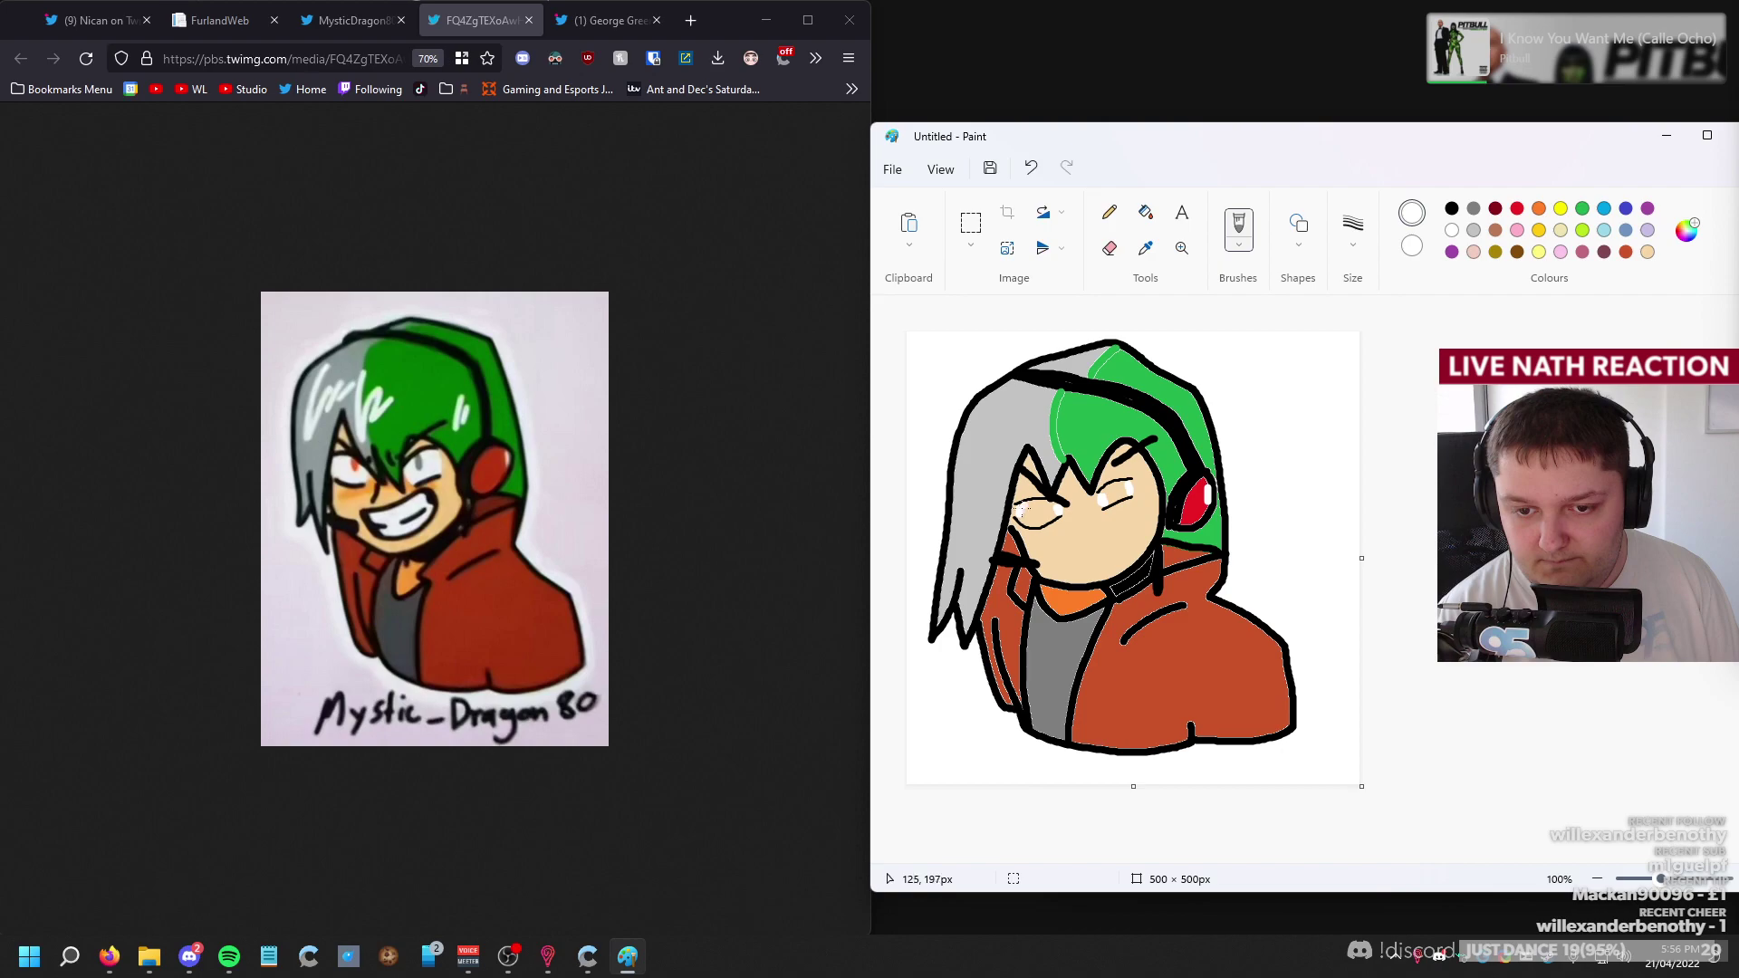
click(1146, 212)
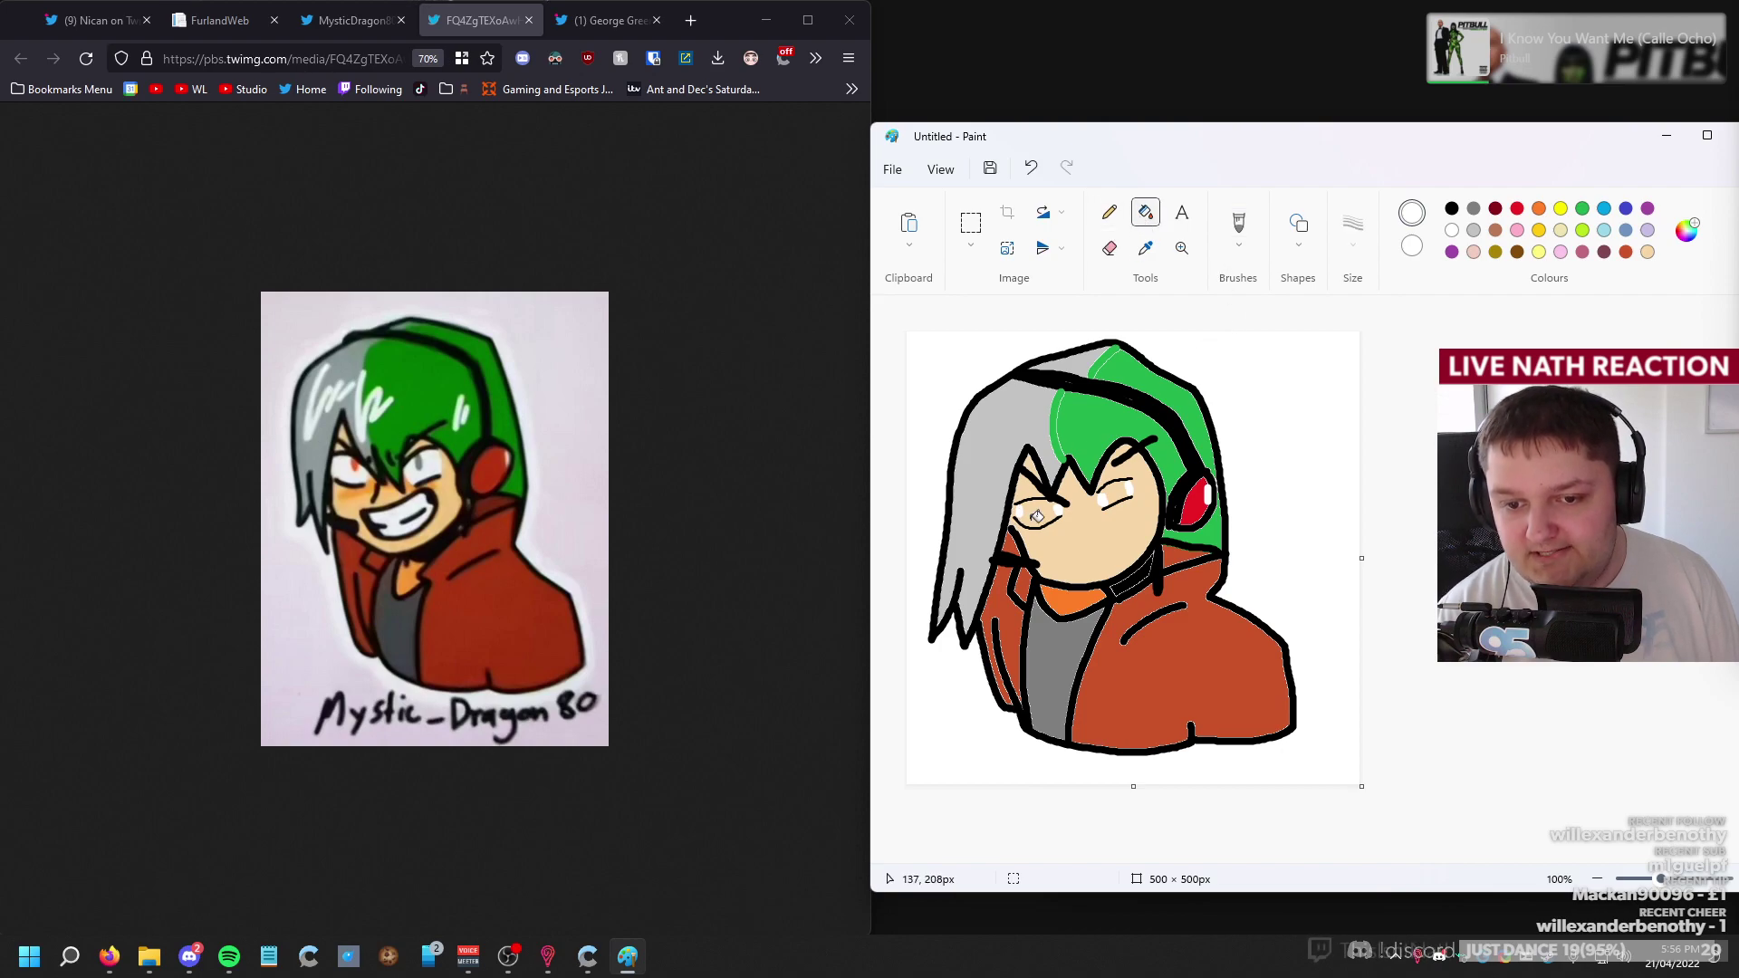
click(1032, 513)
click(1121, 489)
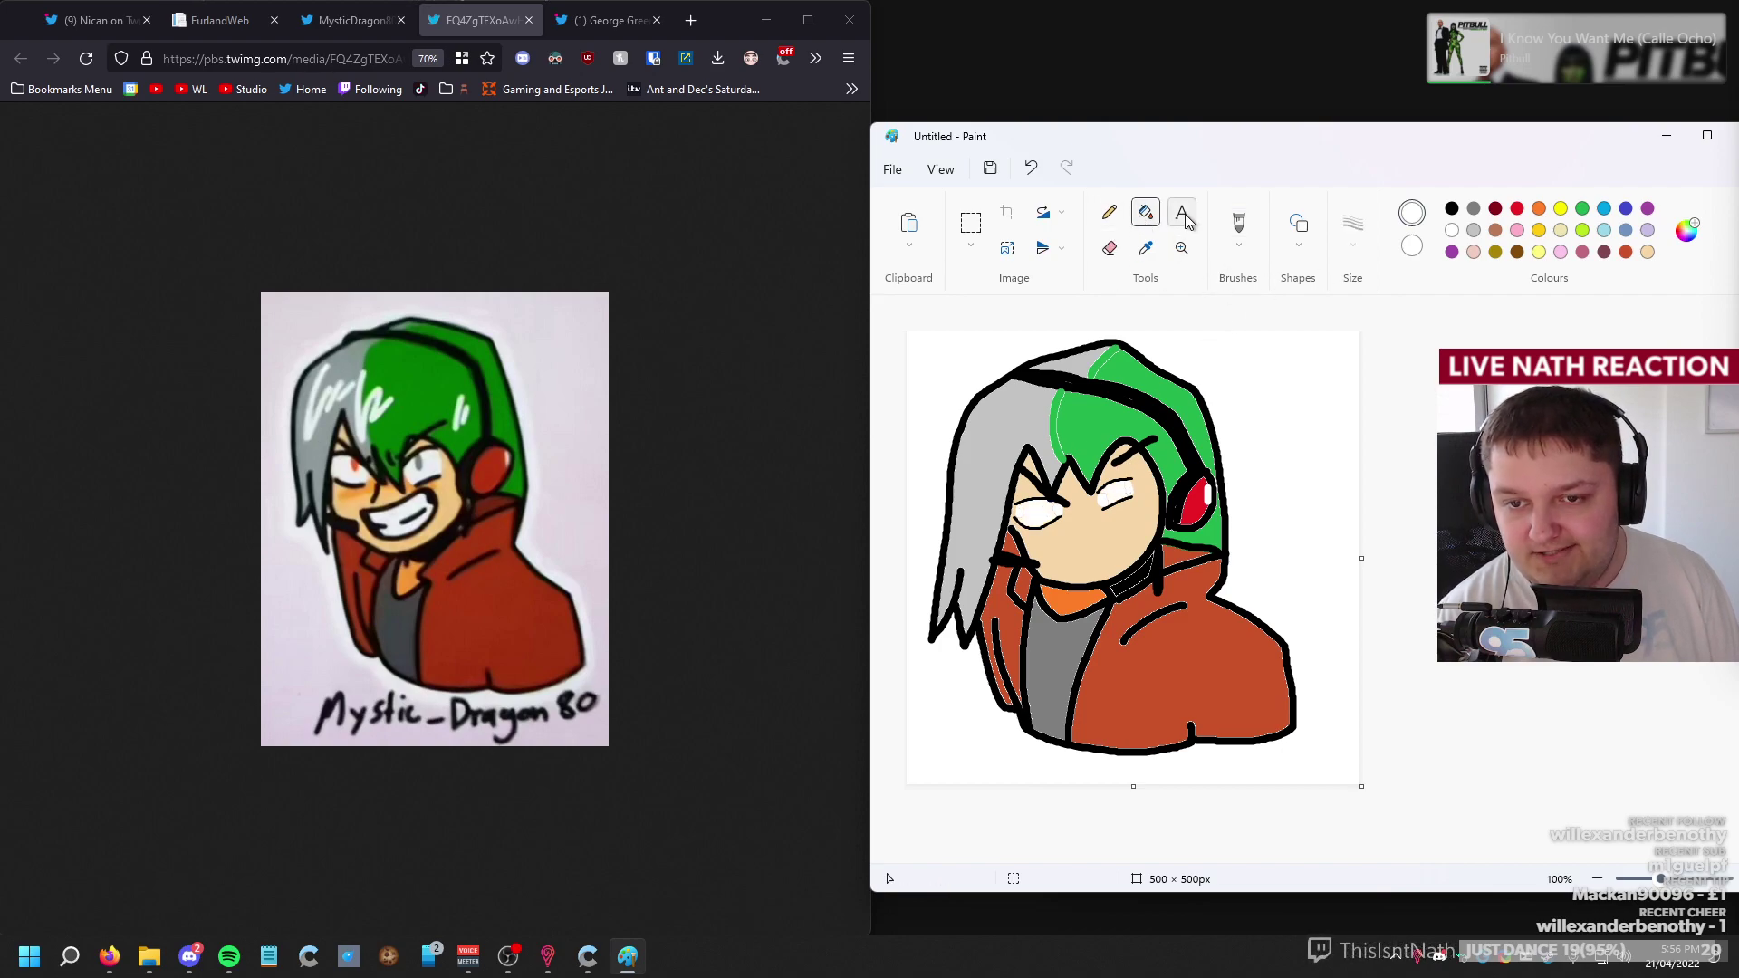
Brush a red pupil into the white of the left eye and a light grey pupil into the right eye.
click(1238, 225)
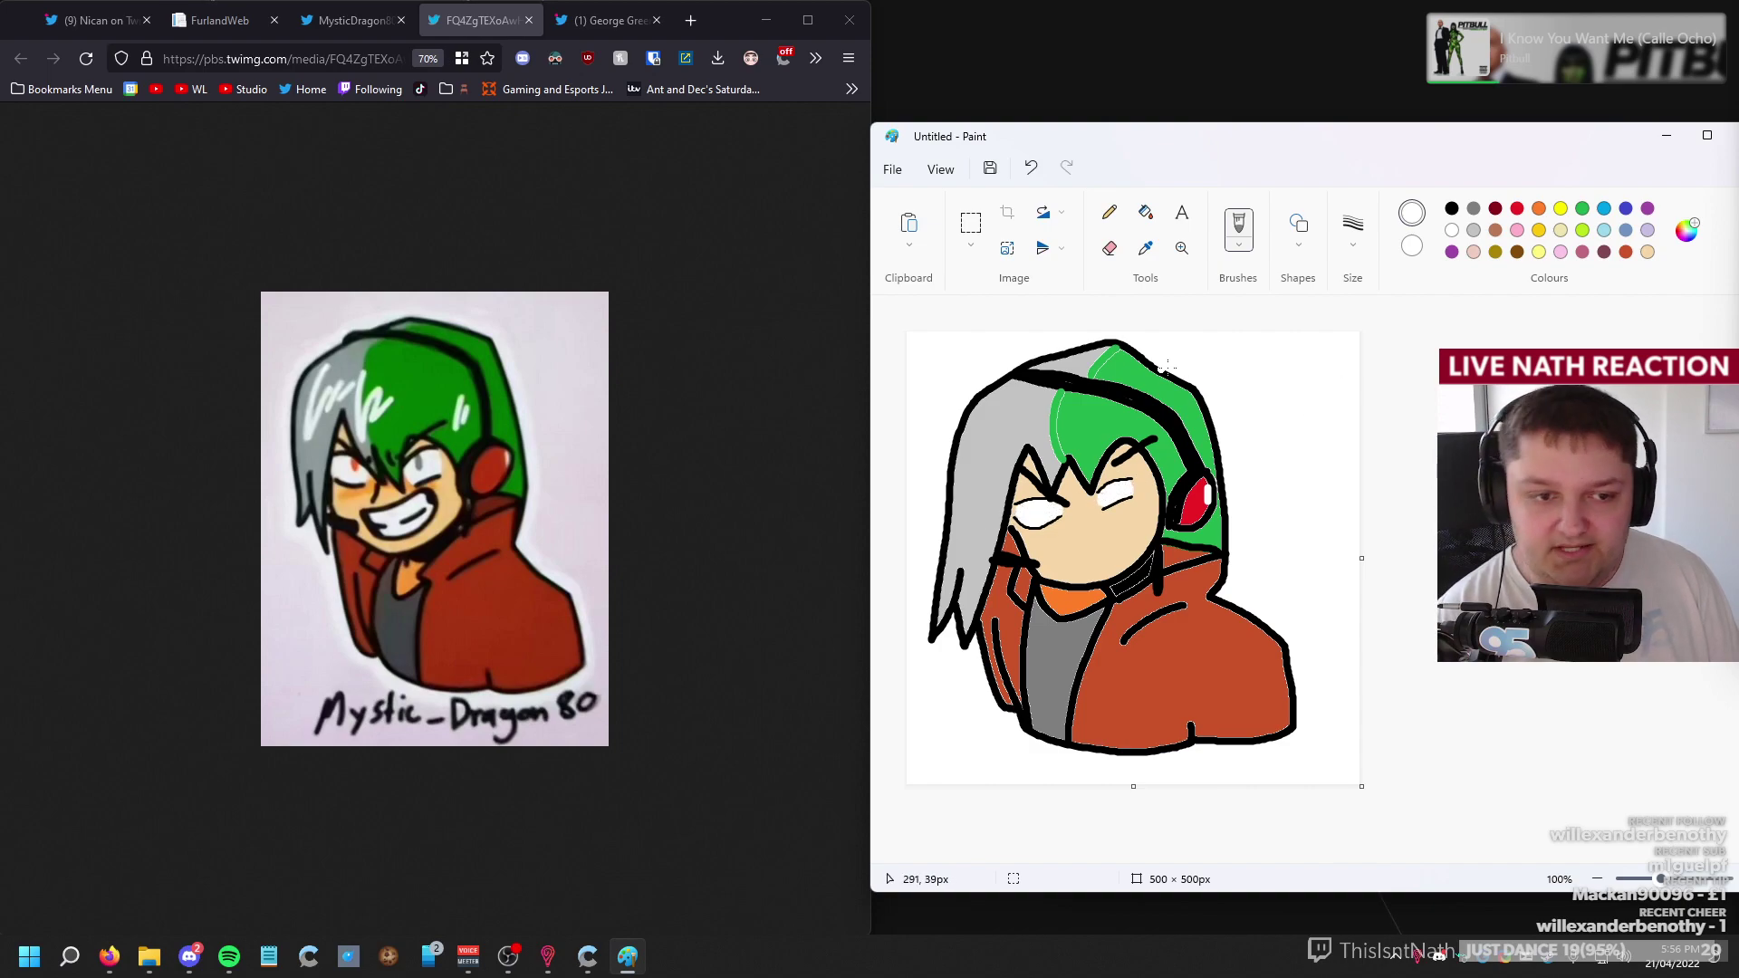
click(1517, 209)
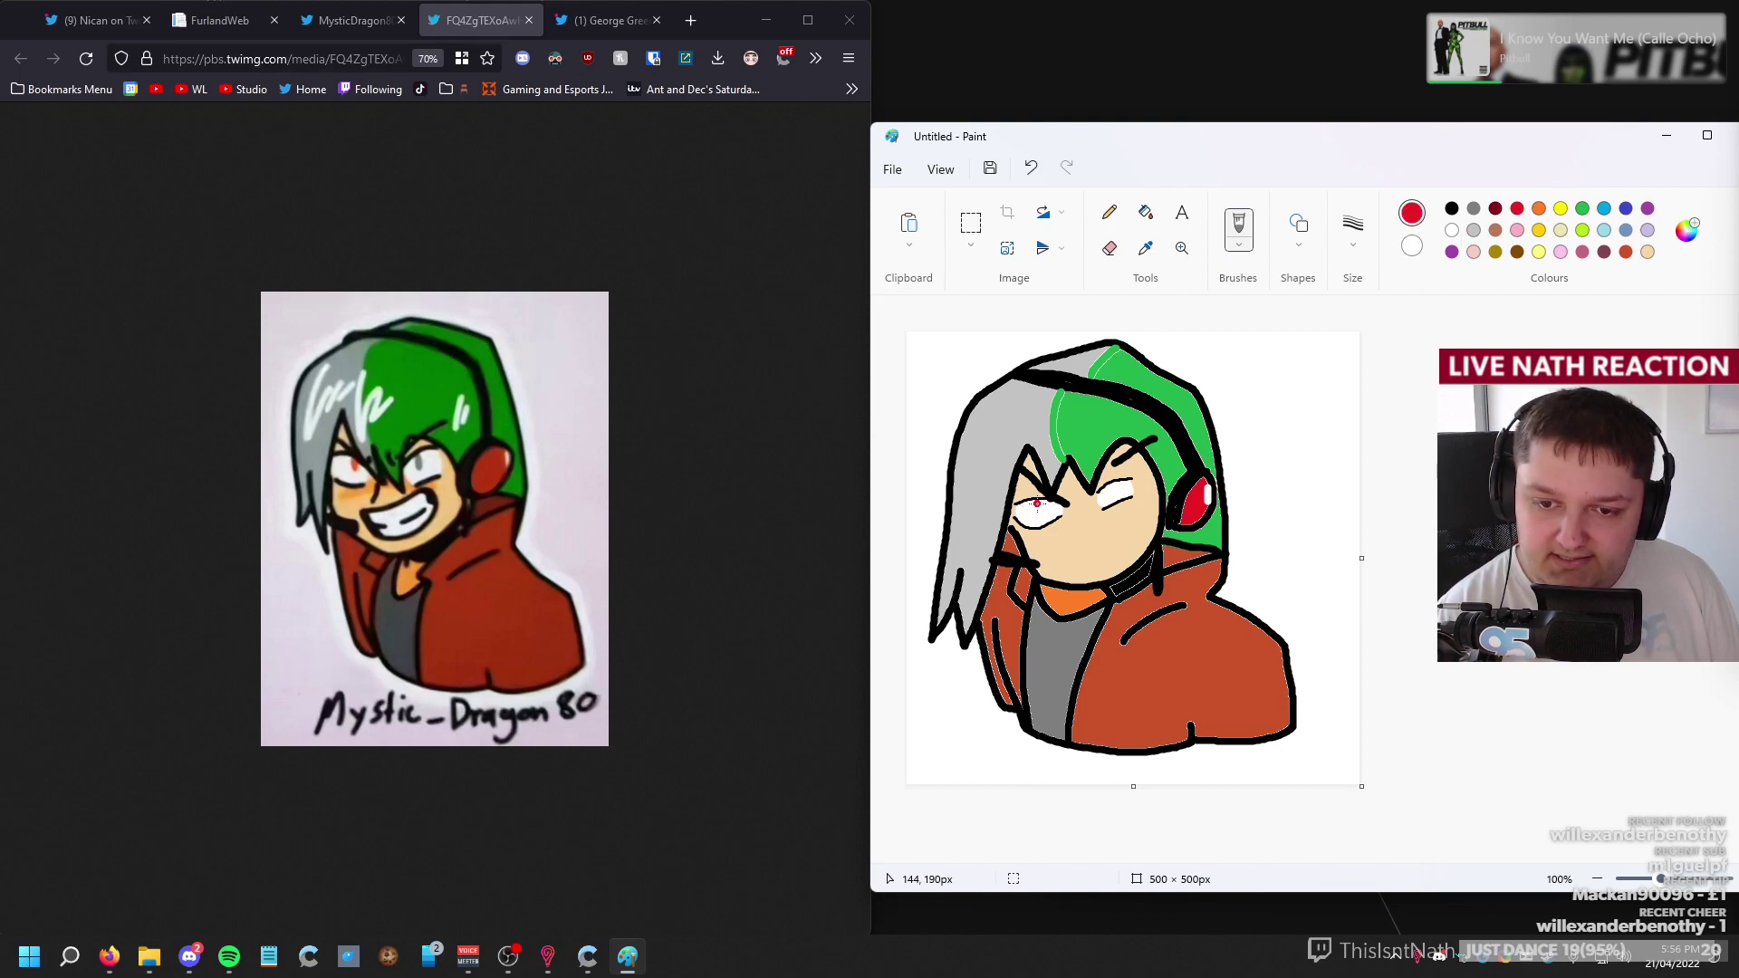
drag(1036, 503, 1035, 507)
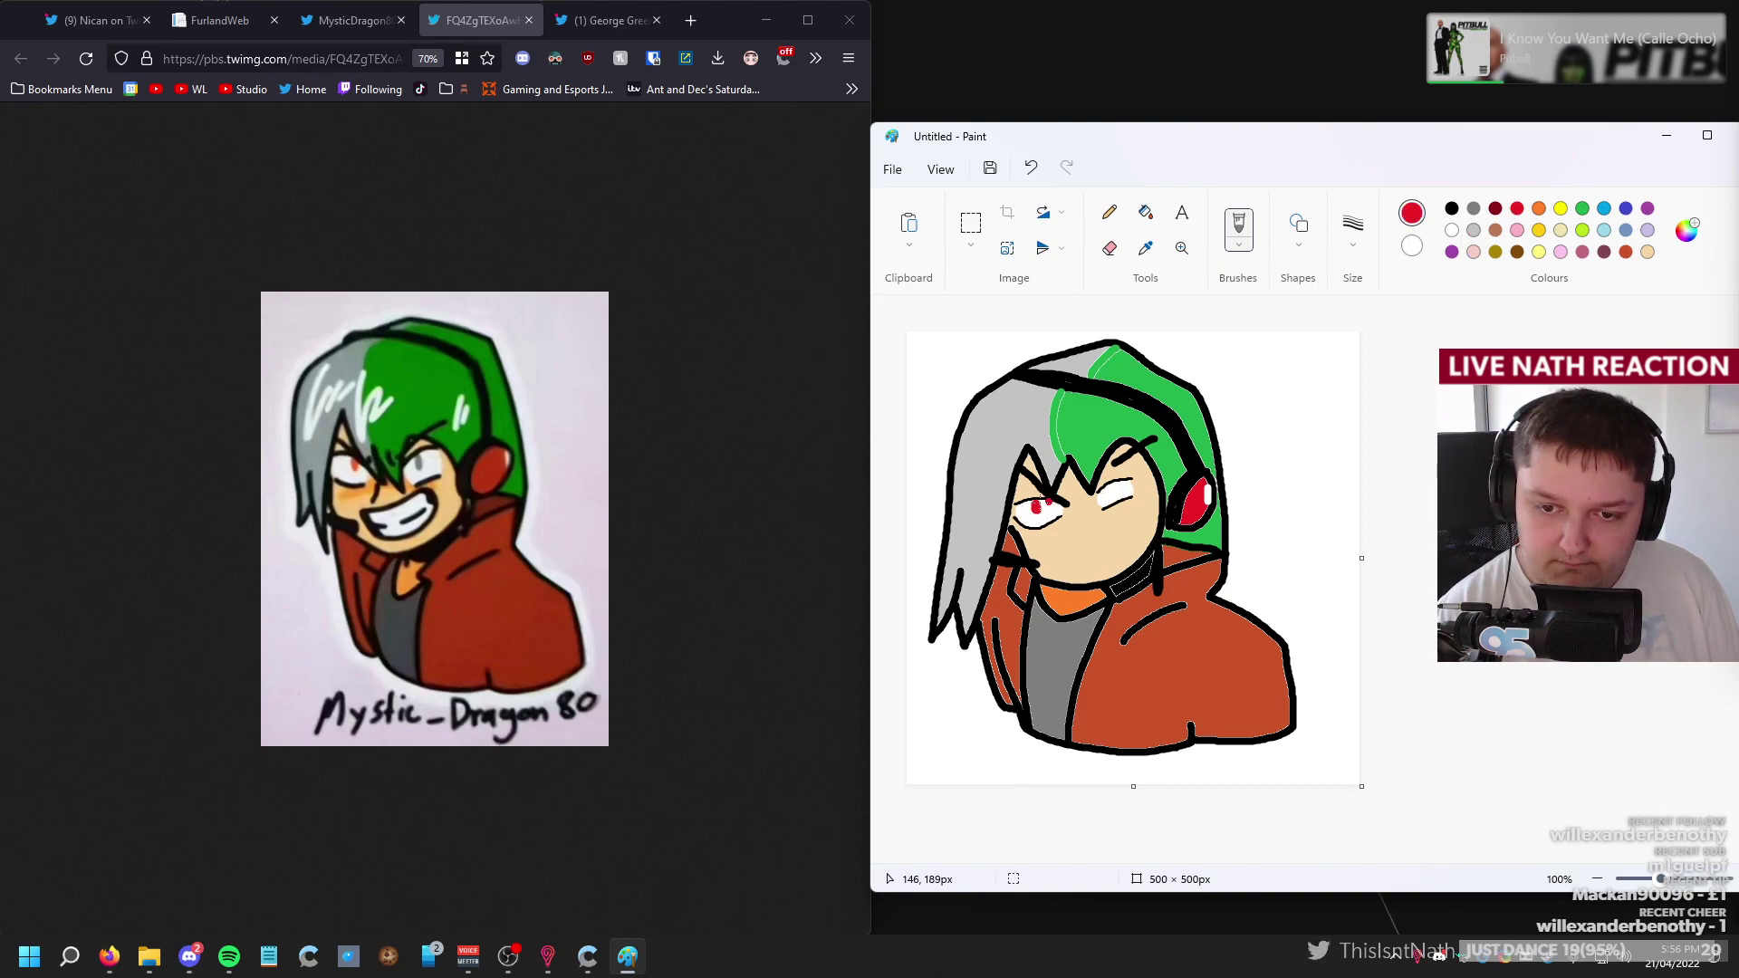
click(1475, 231)
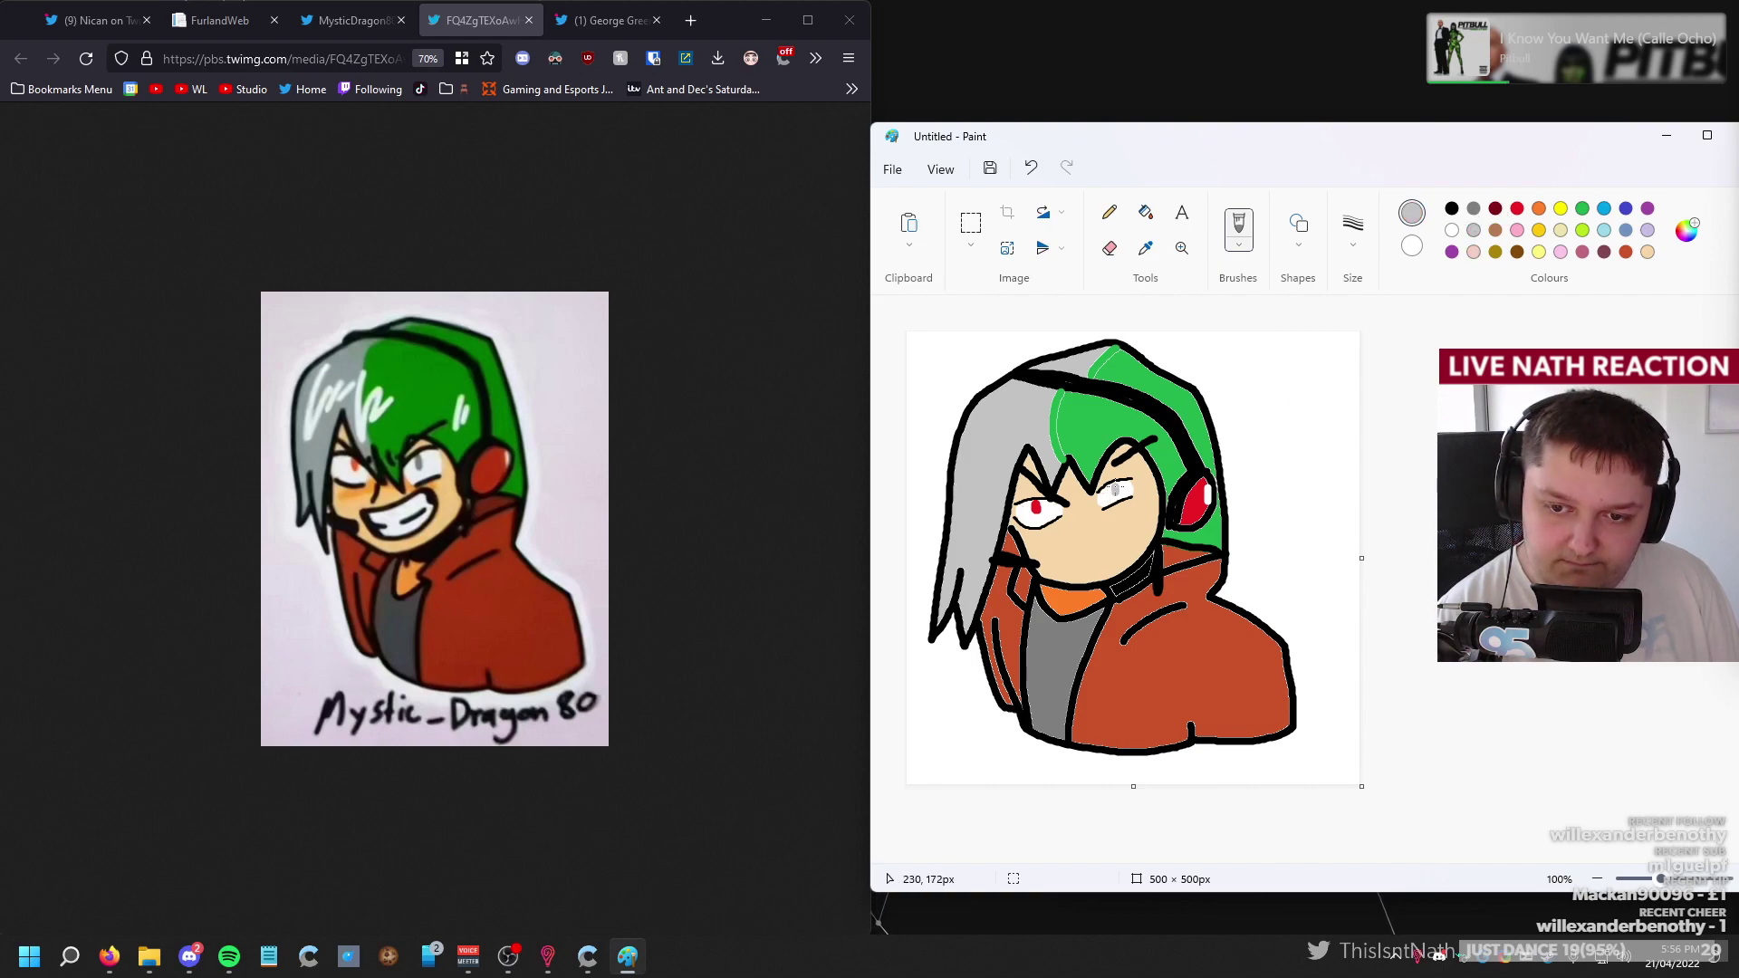
key(ctrl+z)
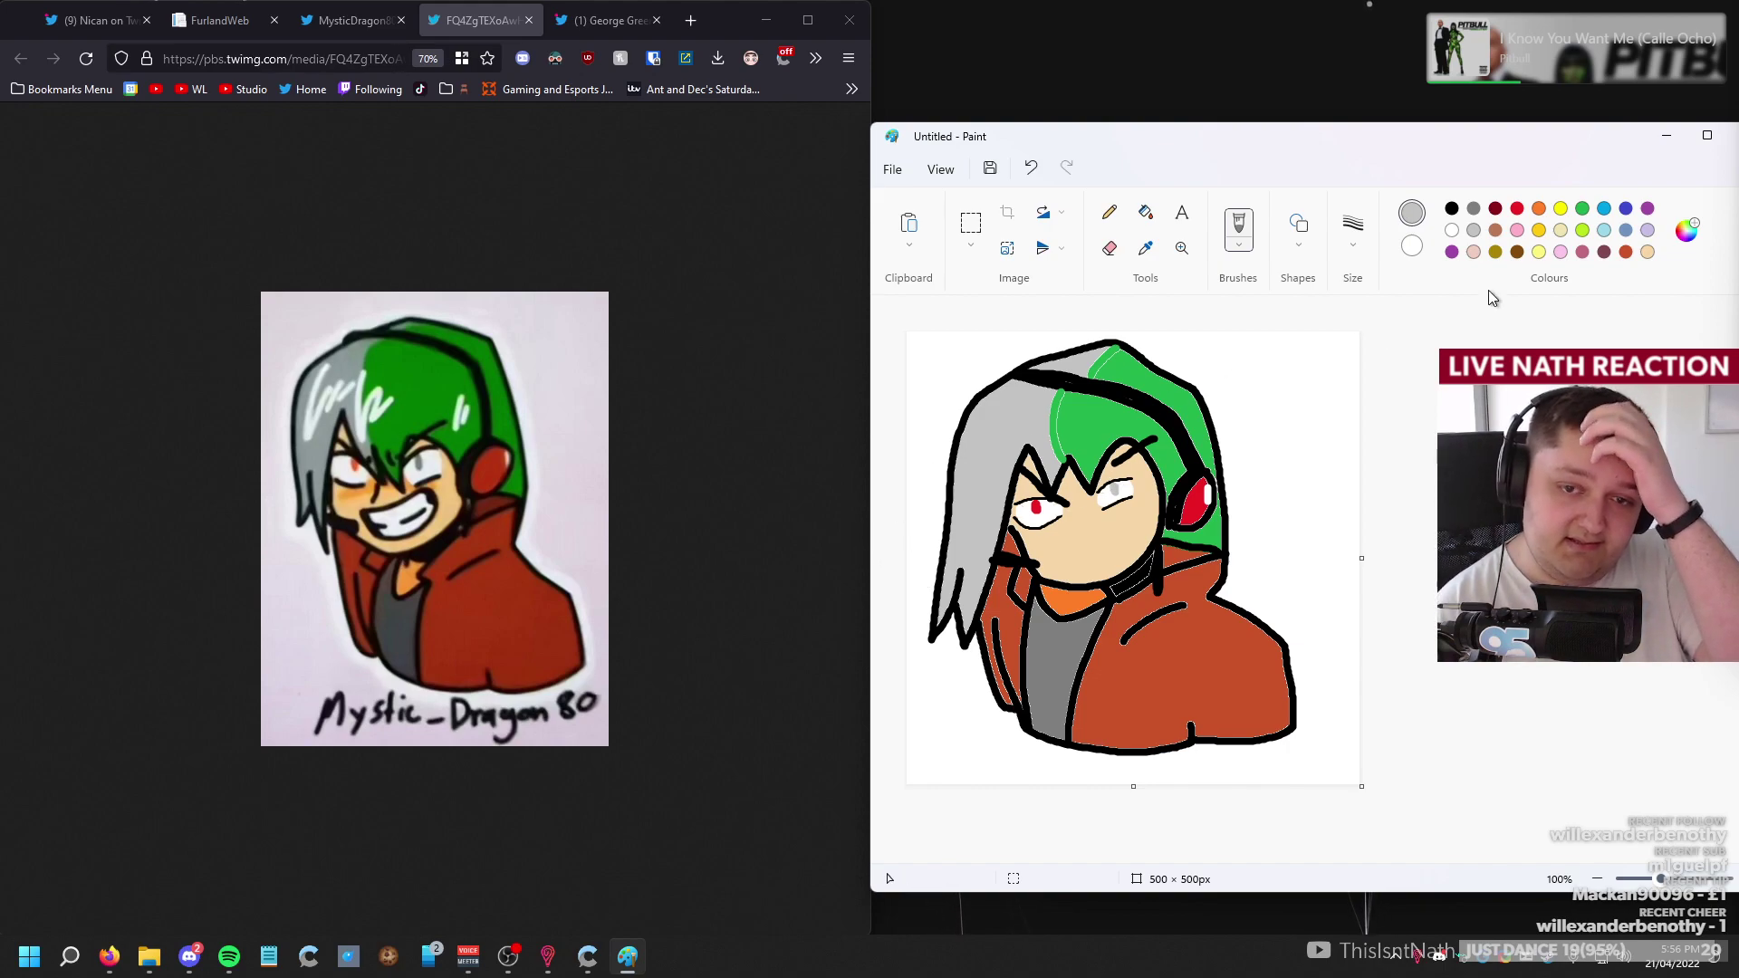
Draw a small black nose stroke and a thick black grinning mouth outline on the lower face, undoing stray strokes.
click(1452, 209)
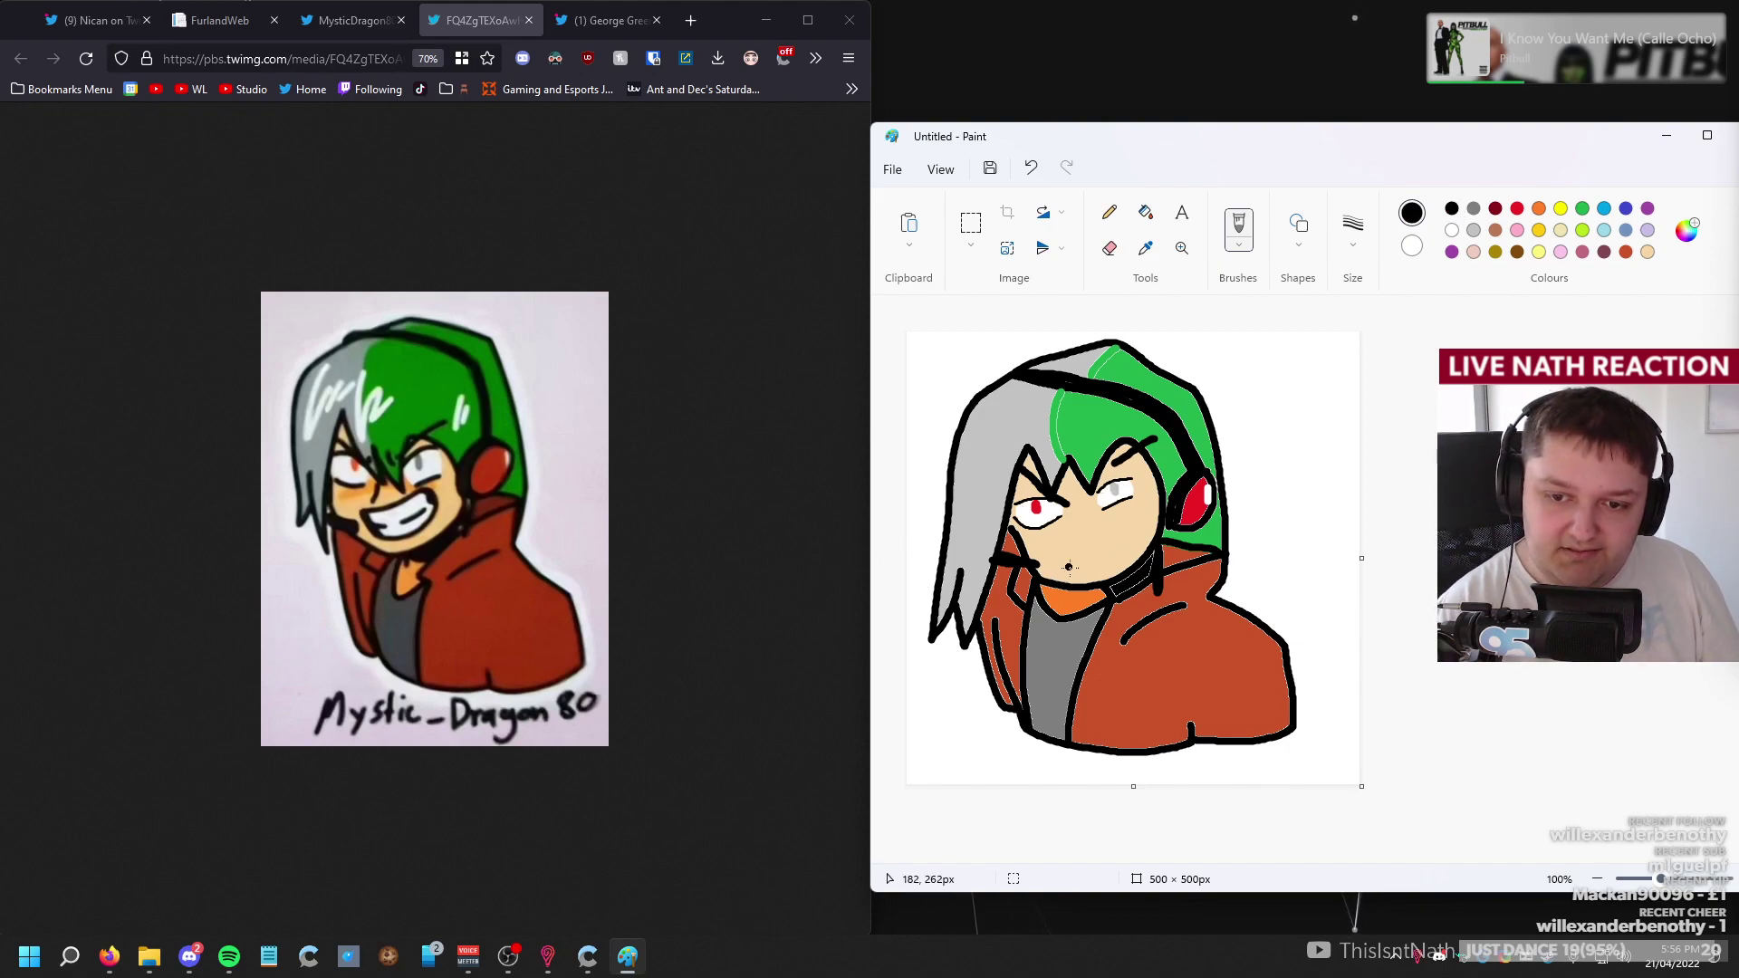
mouse_move(1076, 510)
mouse_down()
mouse_move(1069, 542)
mouse_move(1071, 521)
mouse_move(1104, 531)
mouse_up()
key(ctrl+z)
key(ctrl+z)
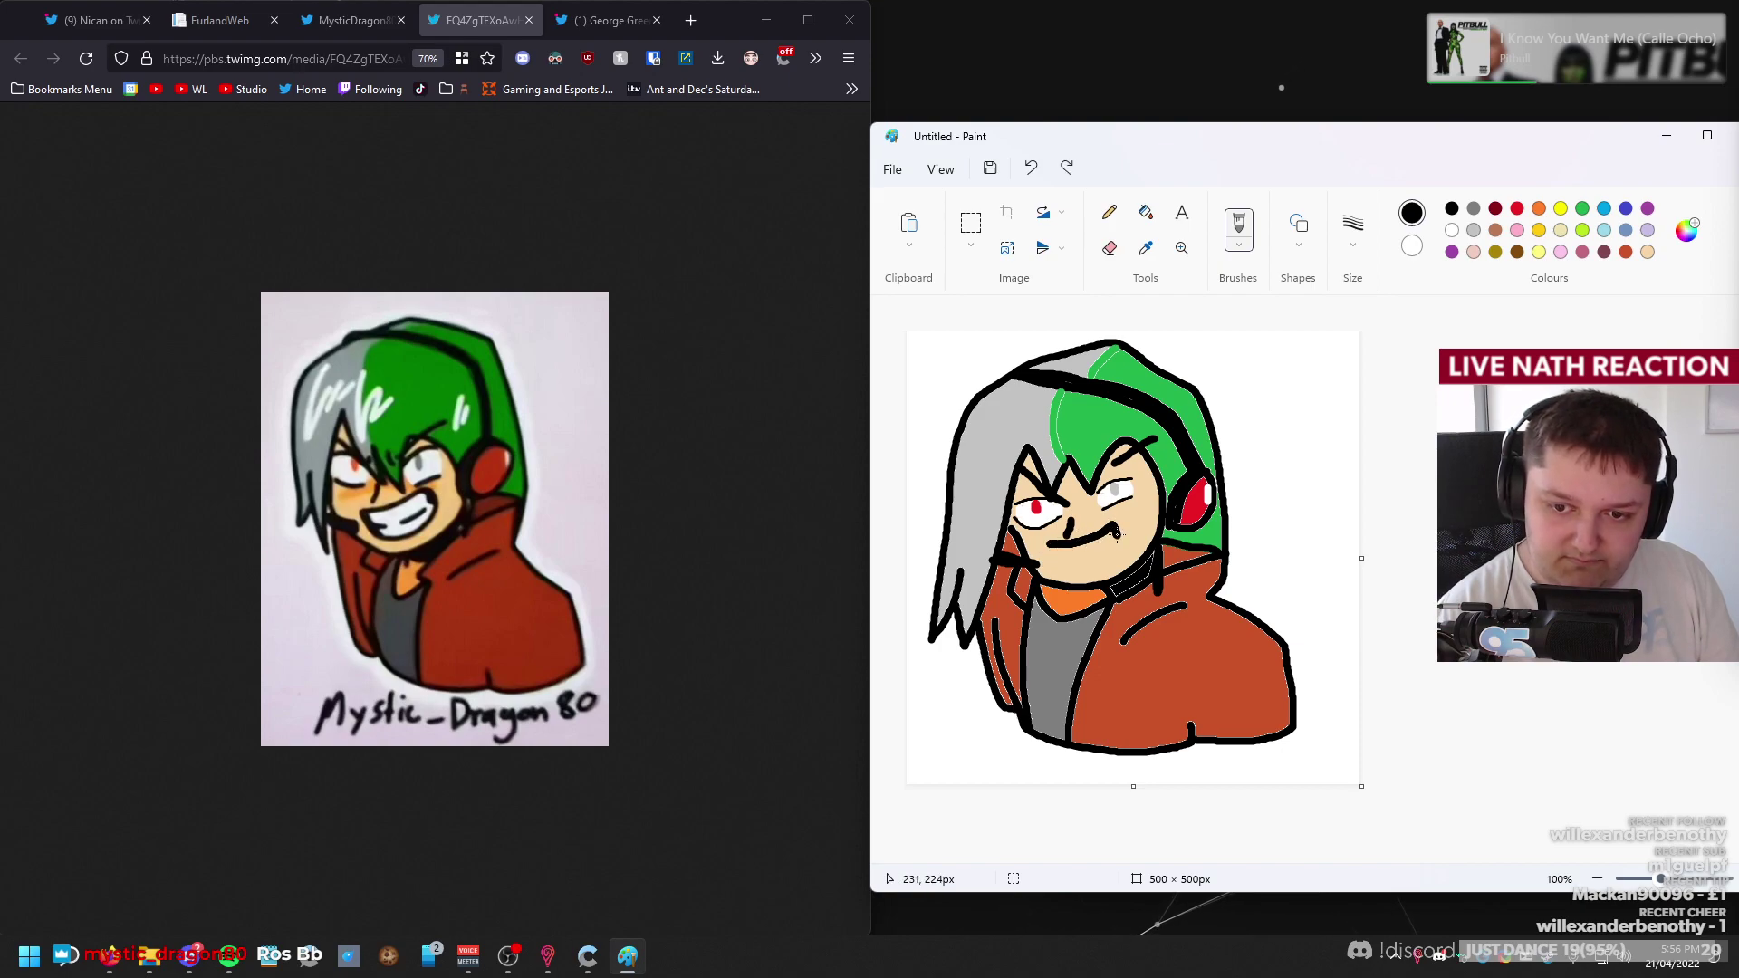
key(ctrl+z)
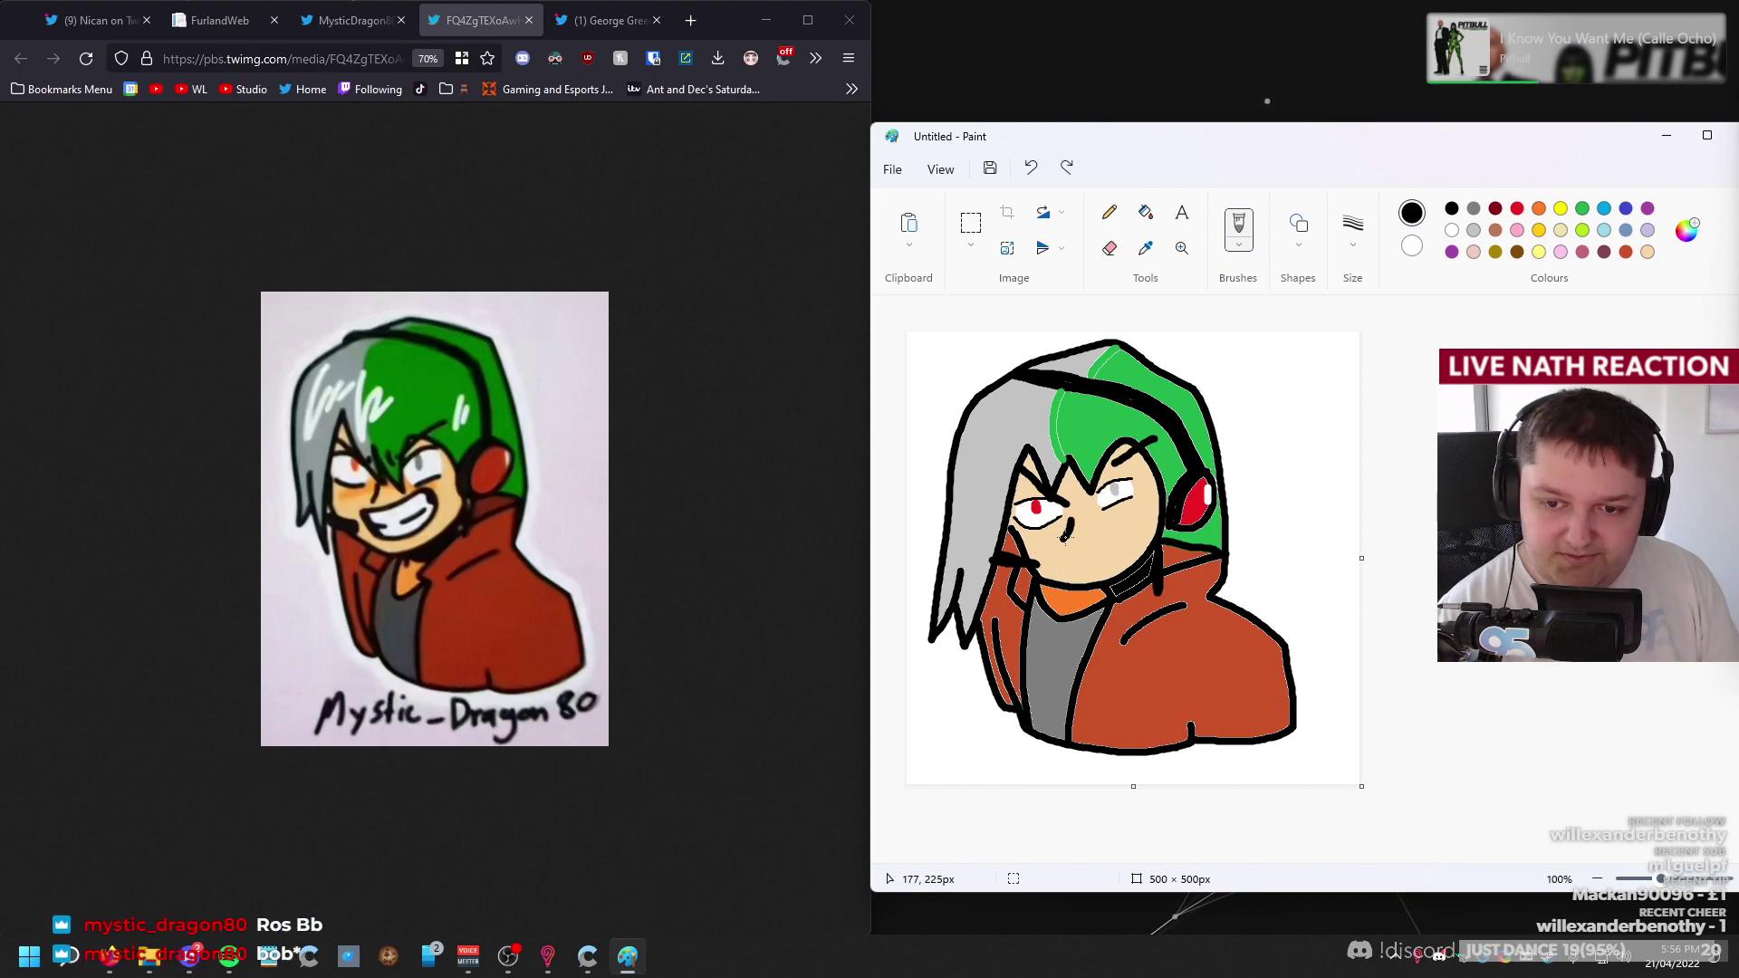
mouse_move(1050, 549)
mouse_down()
mouse_move(1125, 520)
mouse_move(1126, 547)
mouse_move(1087, 574)
mouse_move(1036, 555)
mouse_move(1108, 524)
mouse_move(1067, 576)
mouse_move(1042, 569)
mouse_move(1044, 545)
mouse_move(1058, 554)
mouse_up()
key(ctrl+z)
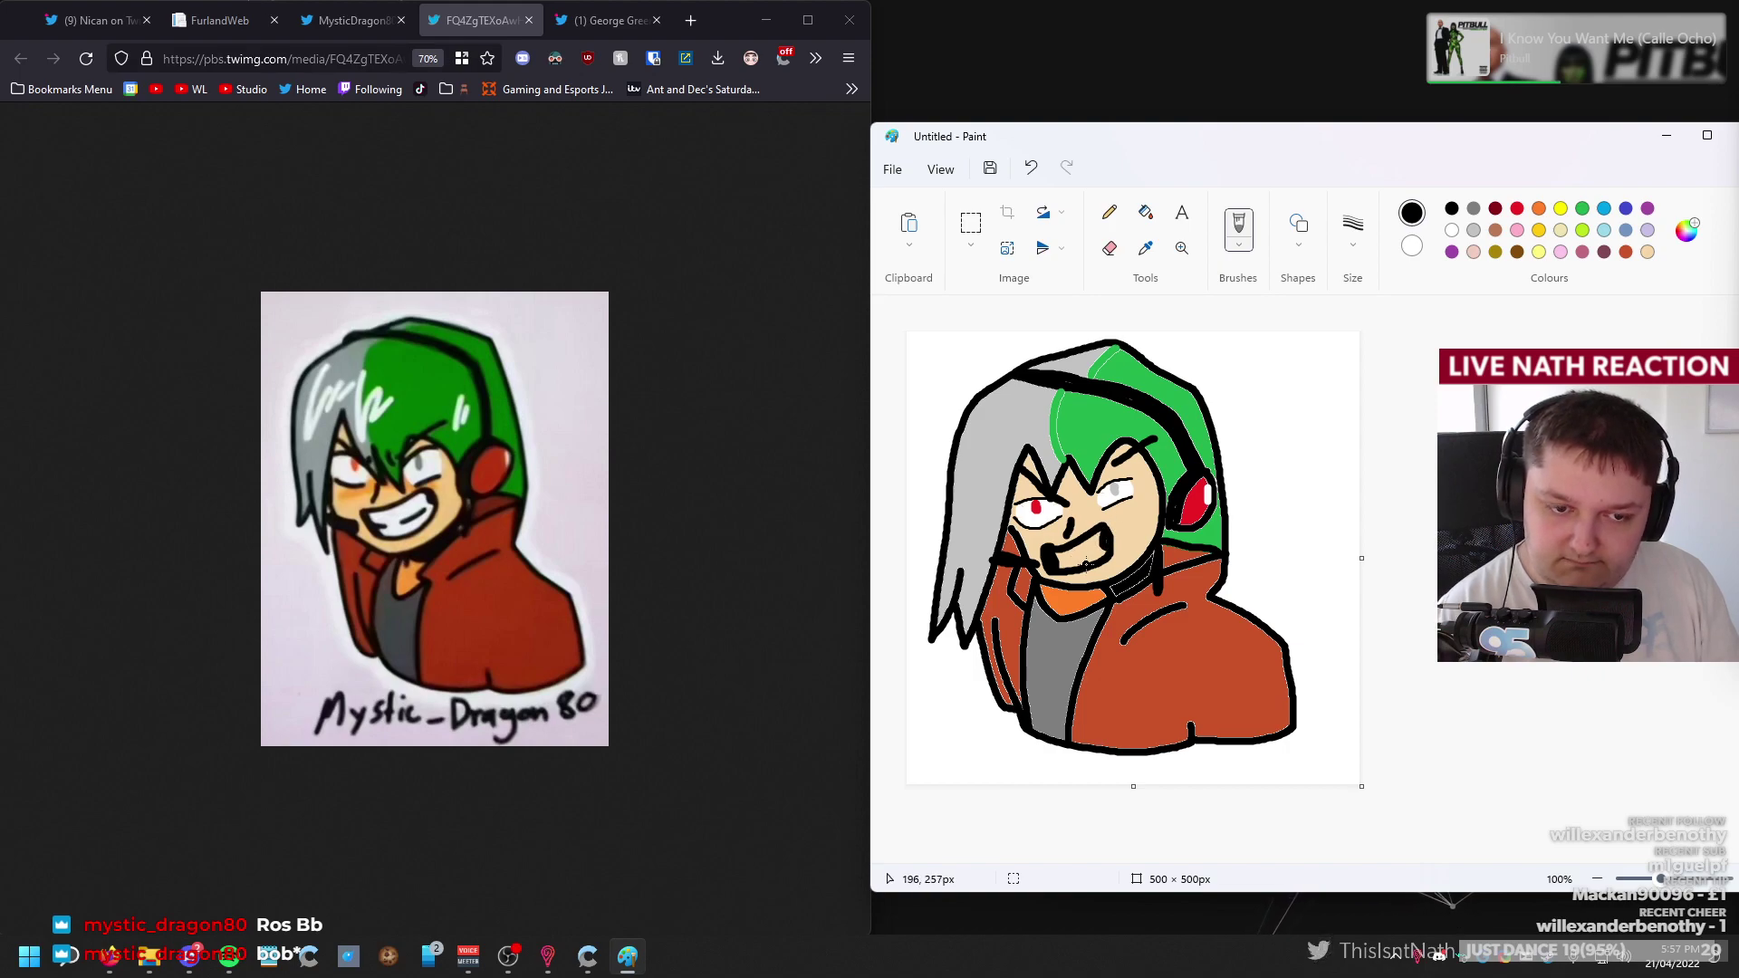
Fill the inside of the mouth outline with white.
click(1454, 231)
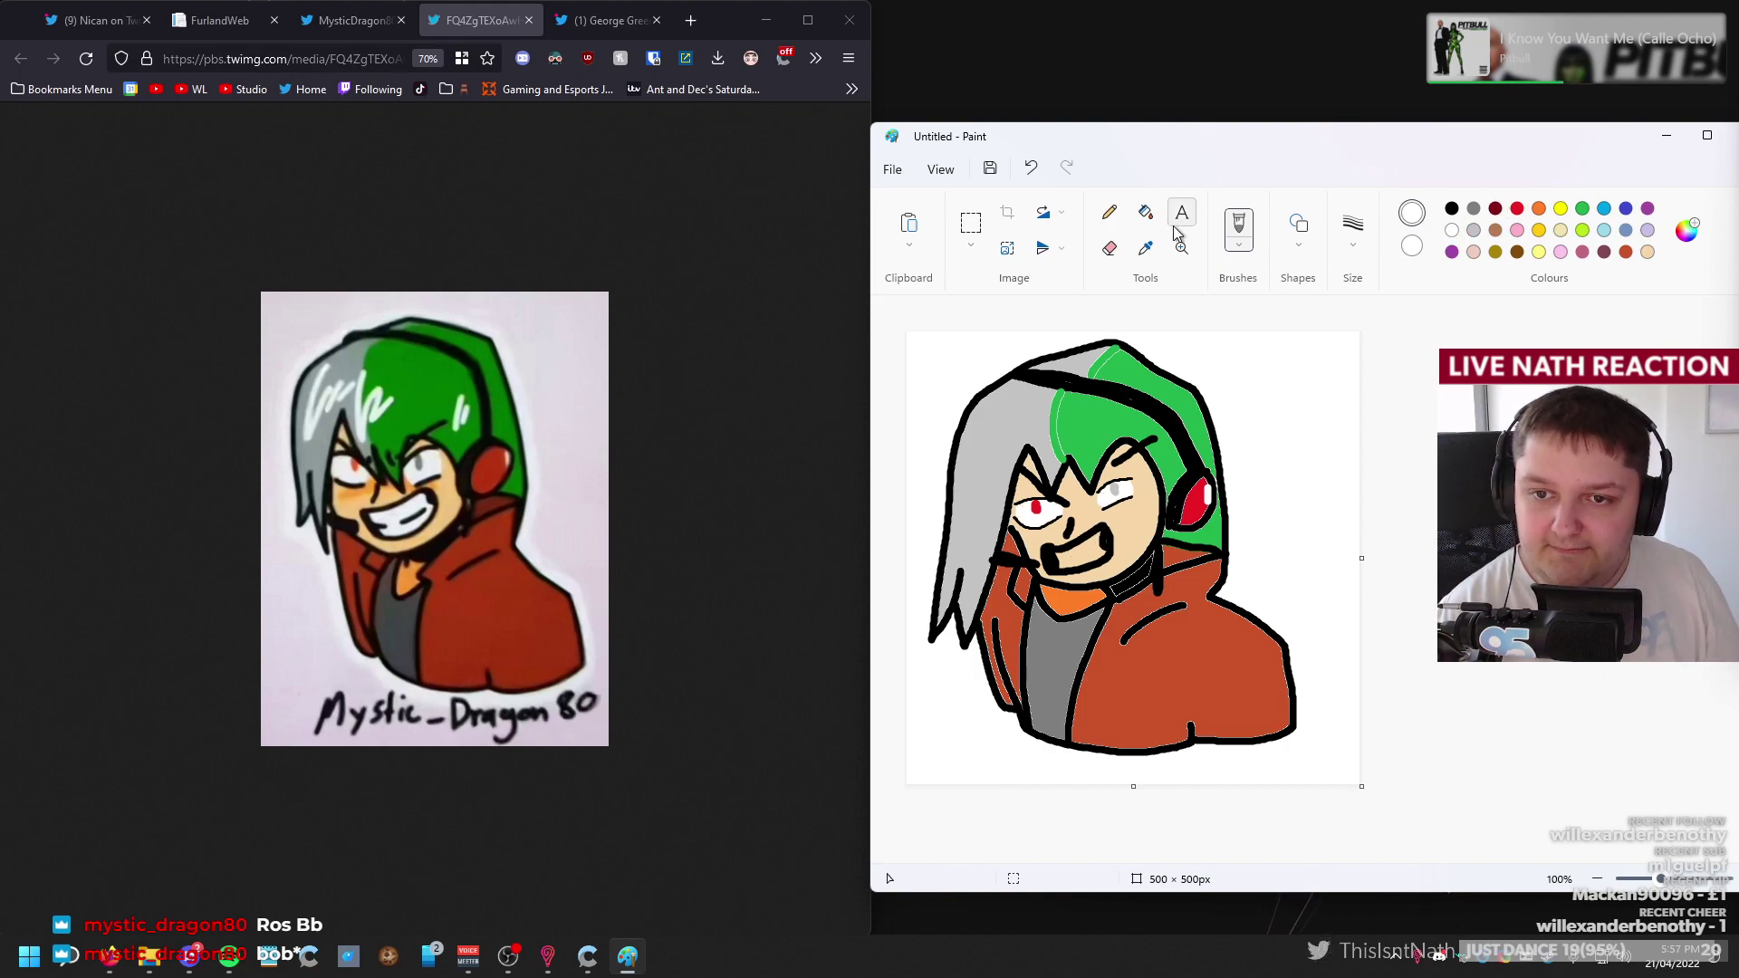
click(1146, 216)
click(1076, 543)
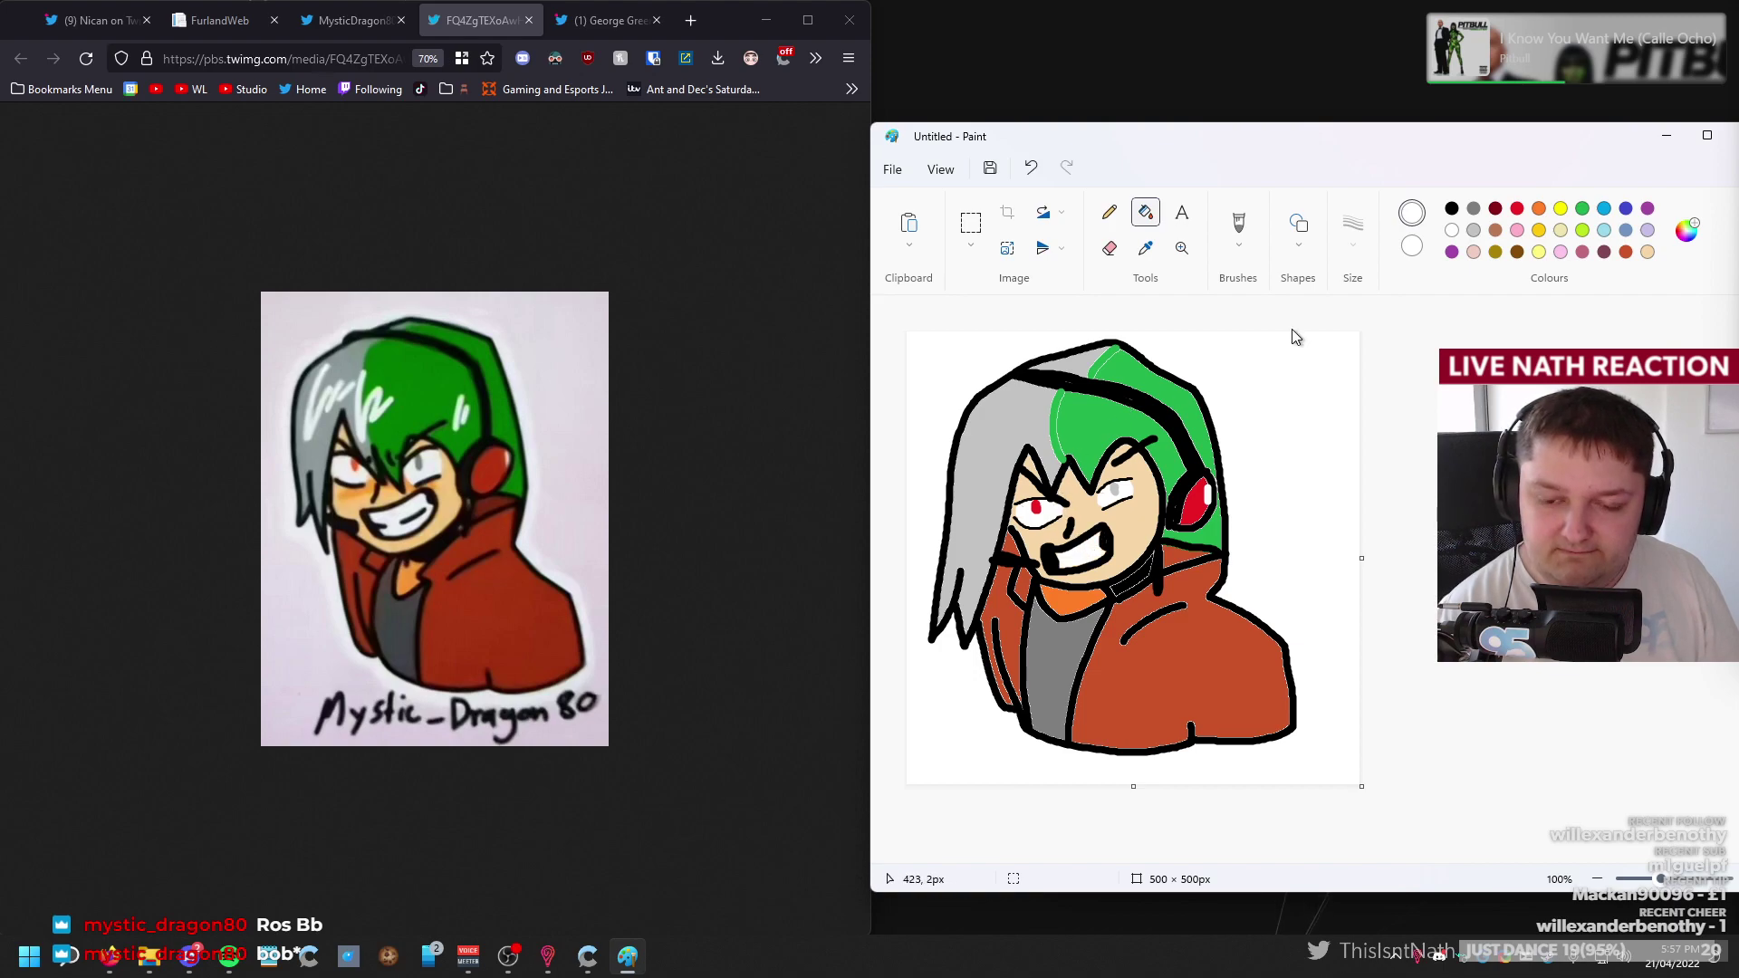
Draw thin black lines across the white mouth with a finer brush to separate the teeth.
click(1238, 233)
click(1239, 277)
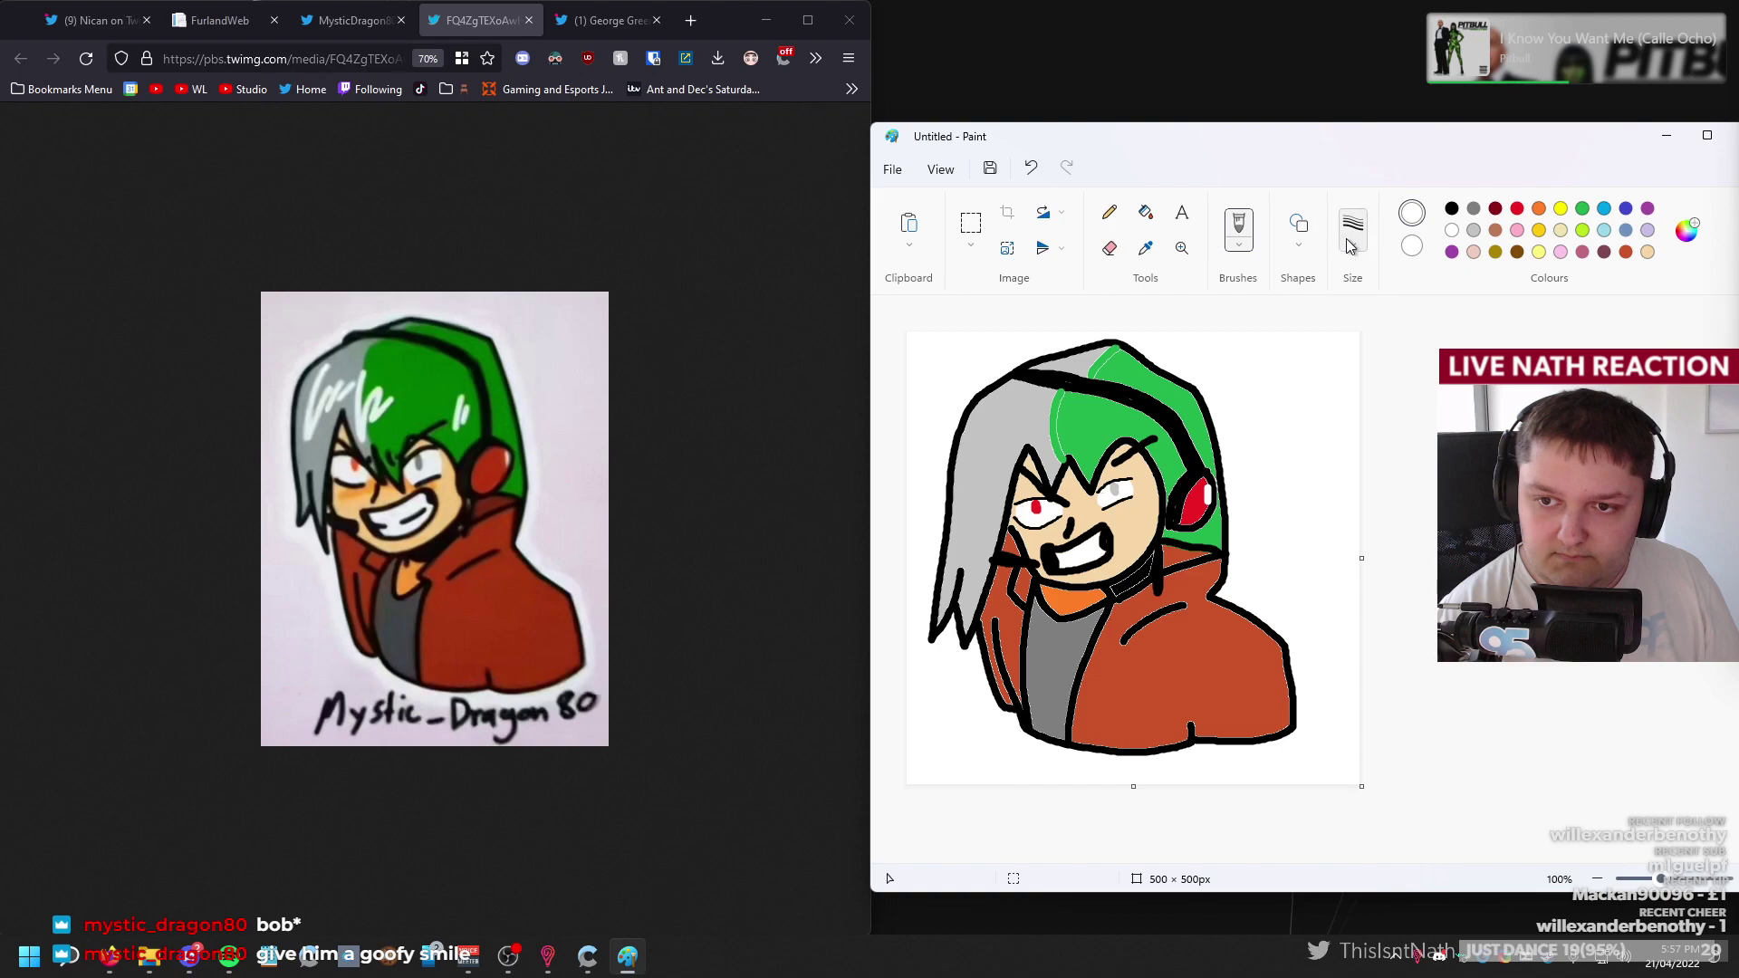
click(1353, 228)
click(1345, 333)
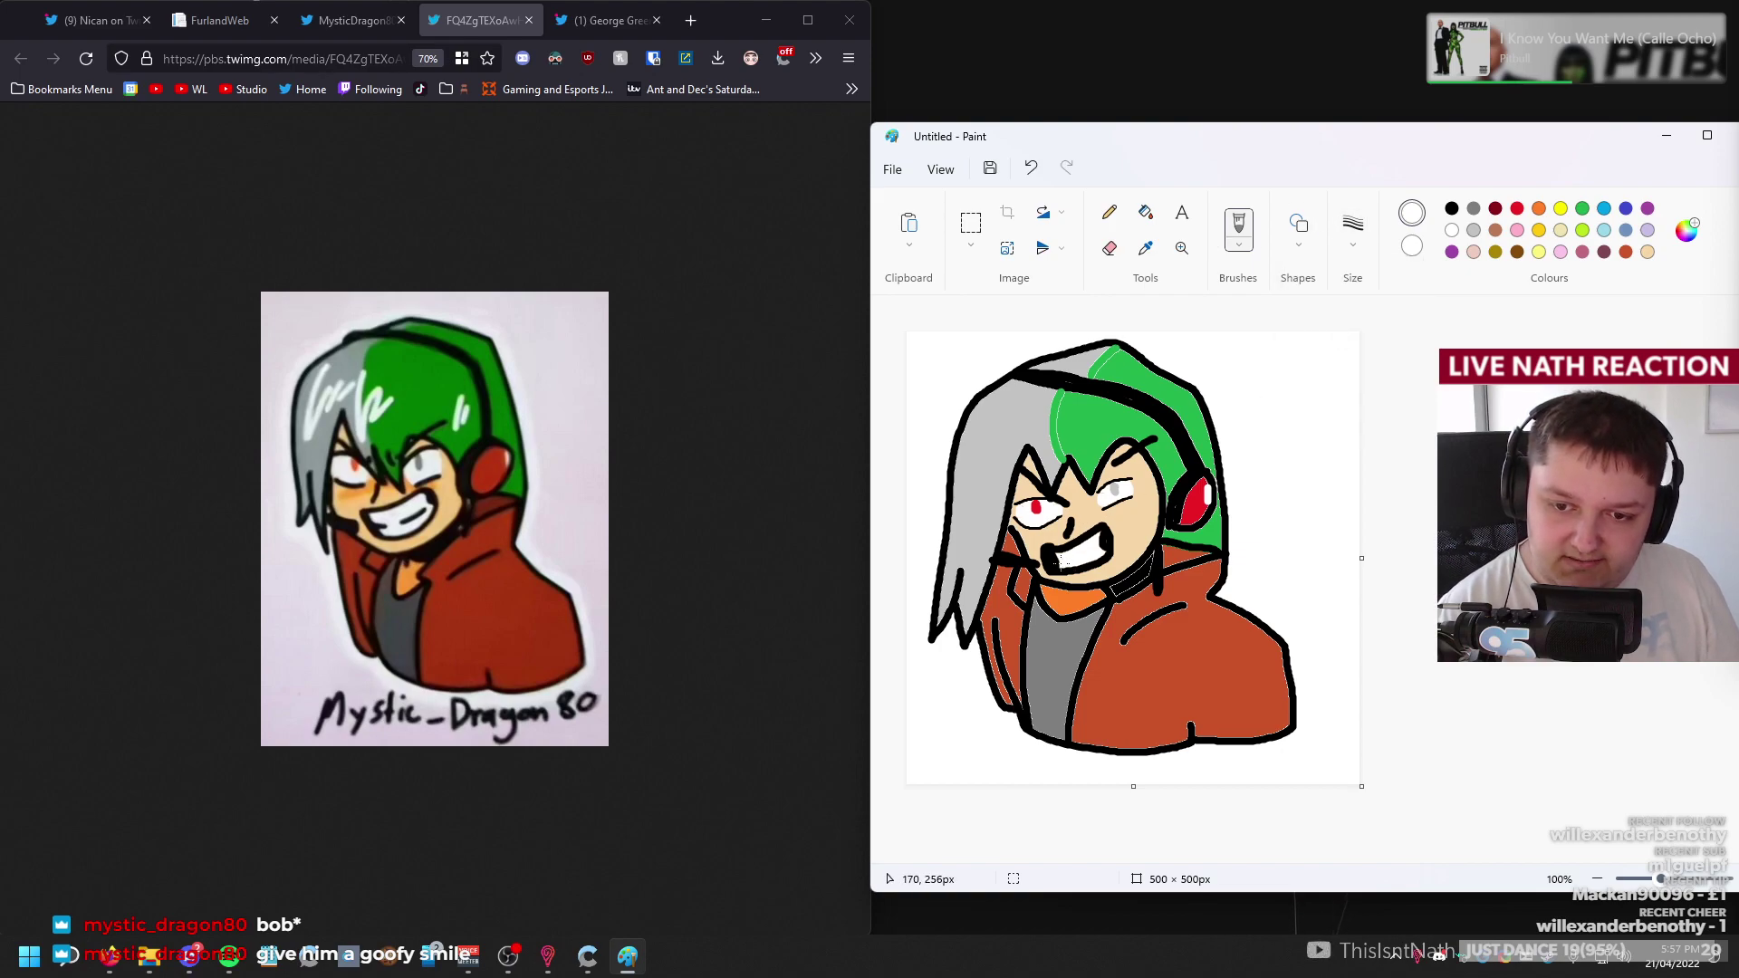
key(ctrl+z)
click(1452, 208)
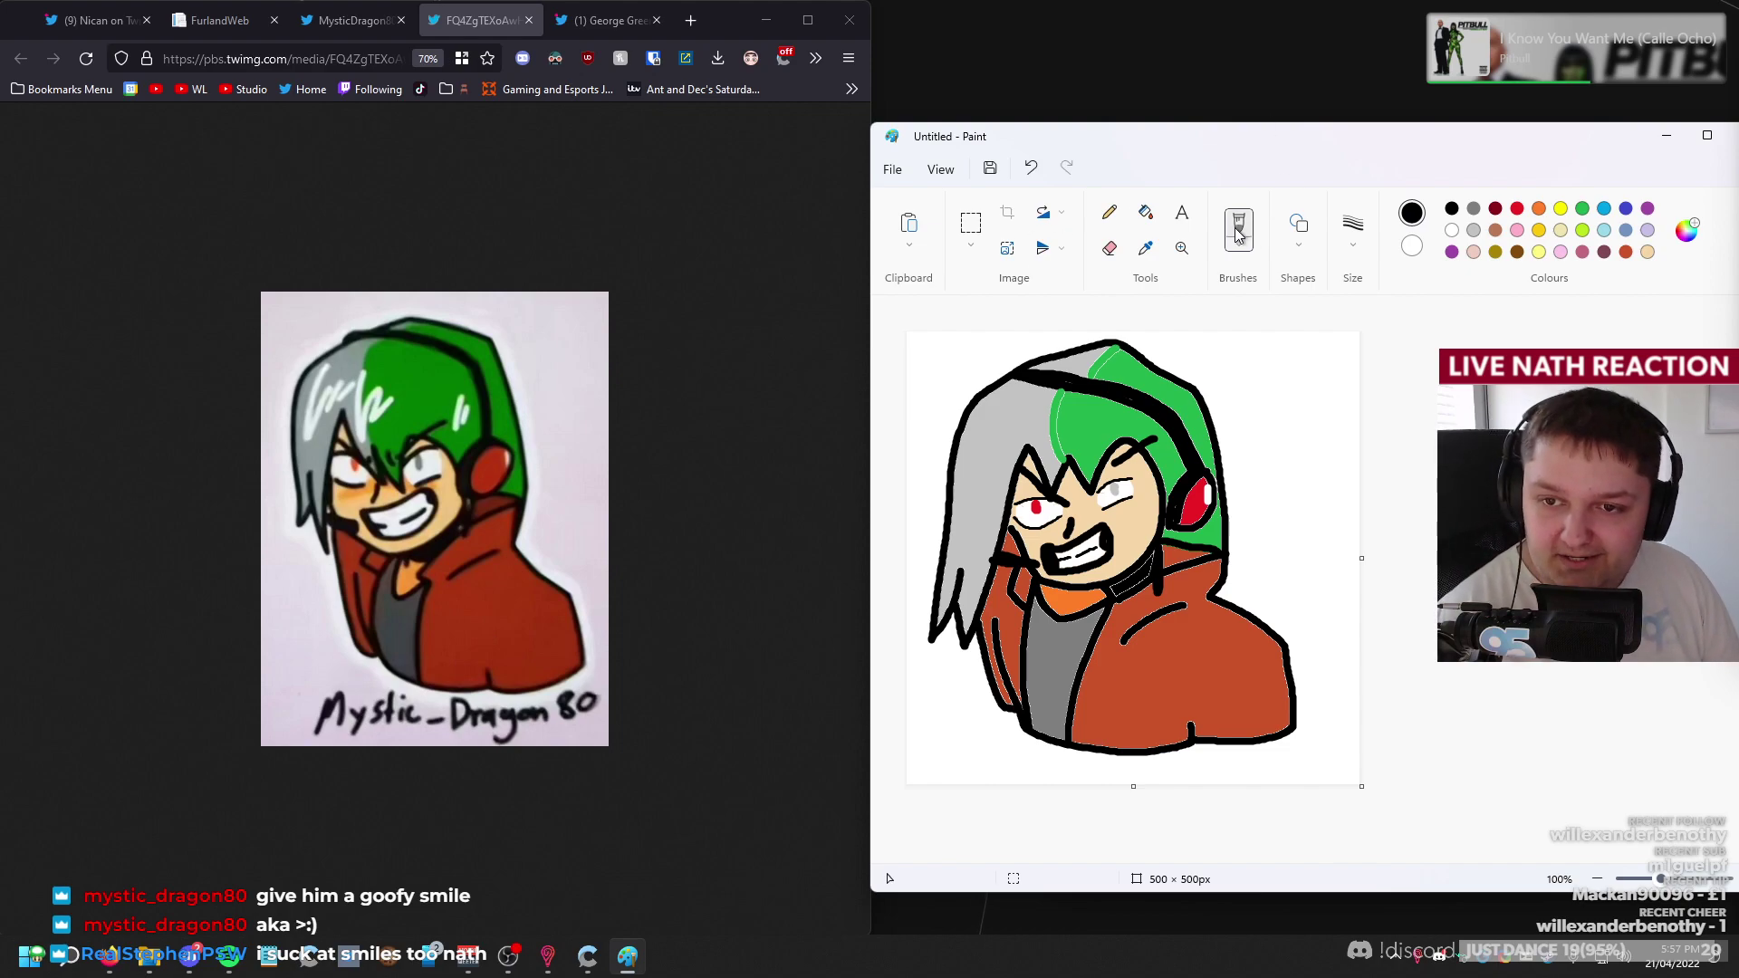
Thicken the right eyebrow in black with a larger brush and paint white zigzag highlights across the grey and green hair.
click(1368, 237)
click(1339, 405)
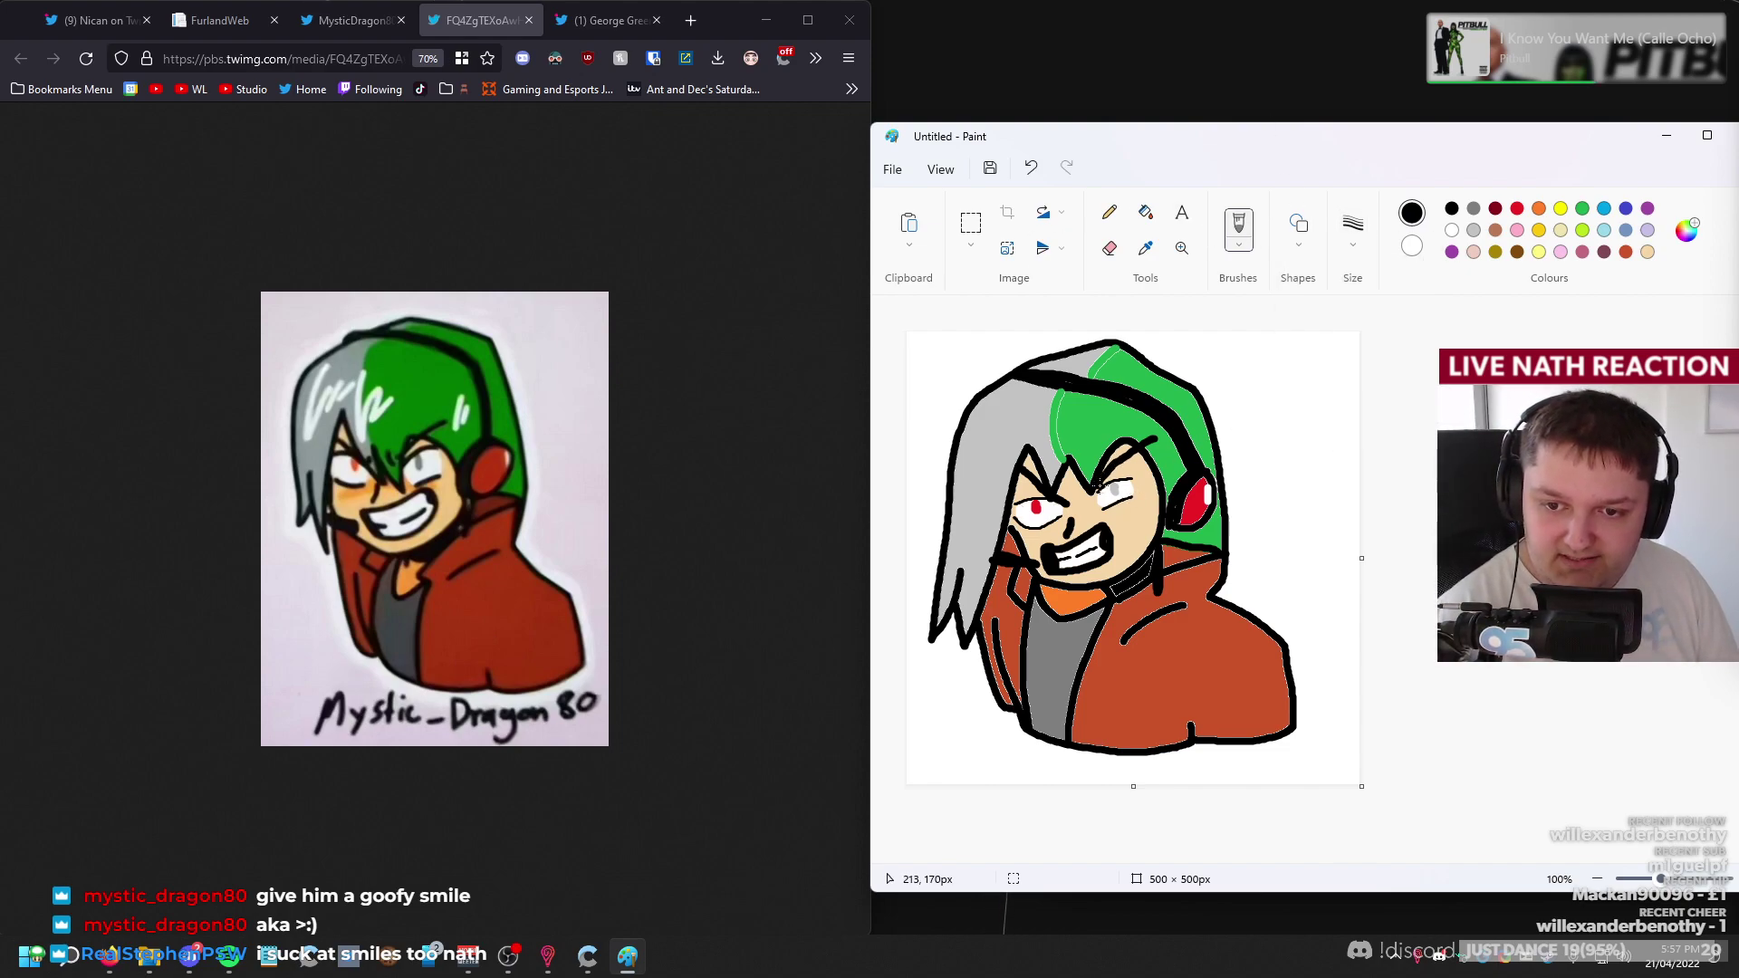
click(1581, 209)
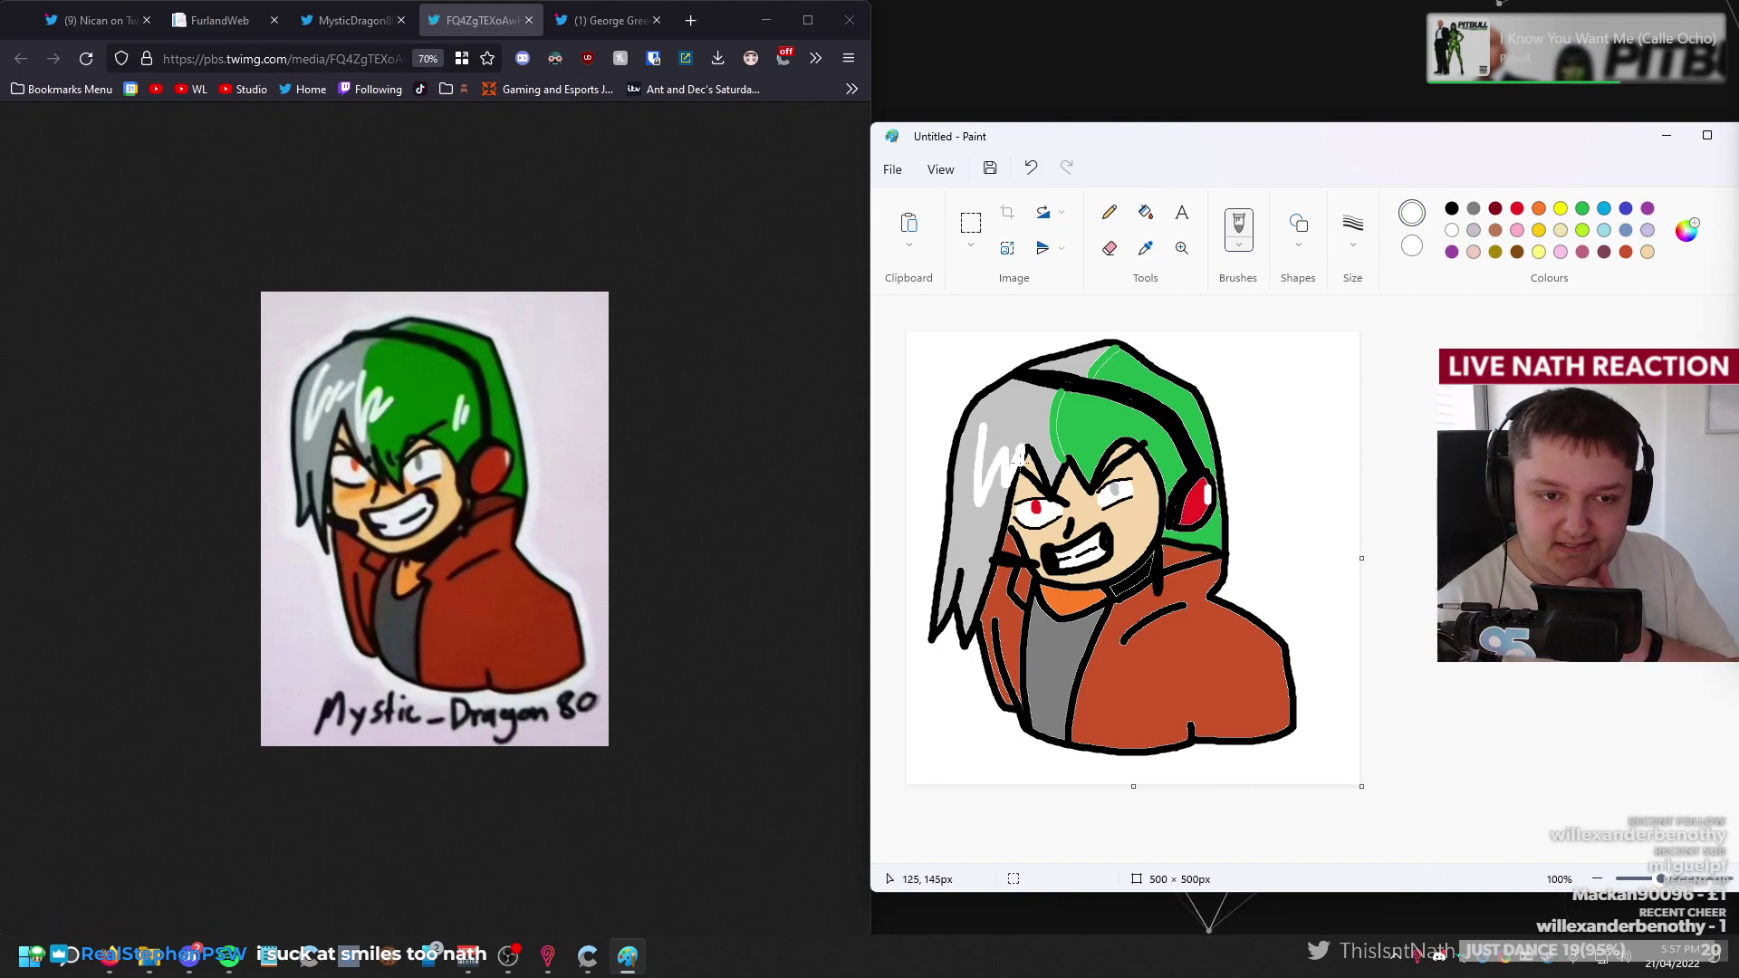
drag(1020, 463, 1043, 447)
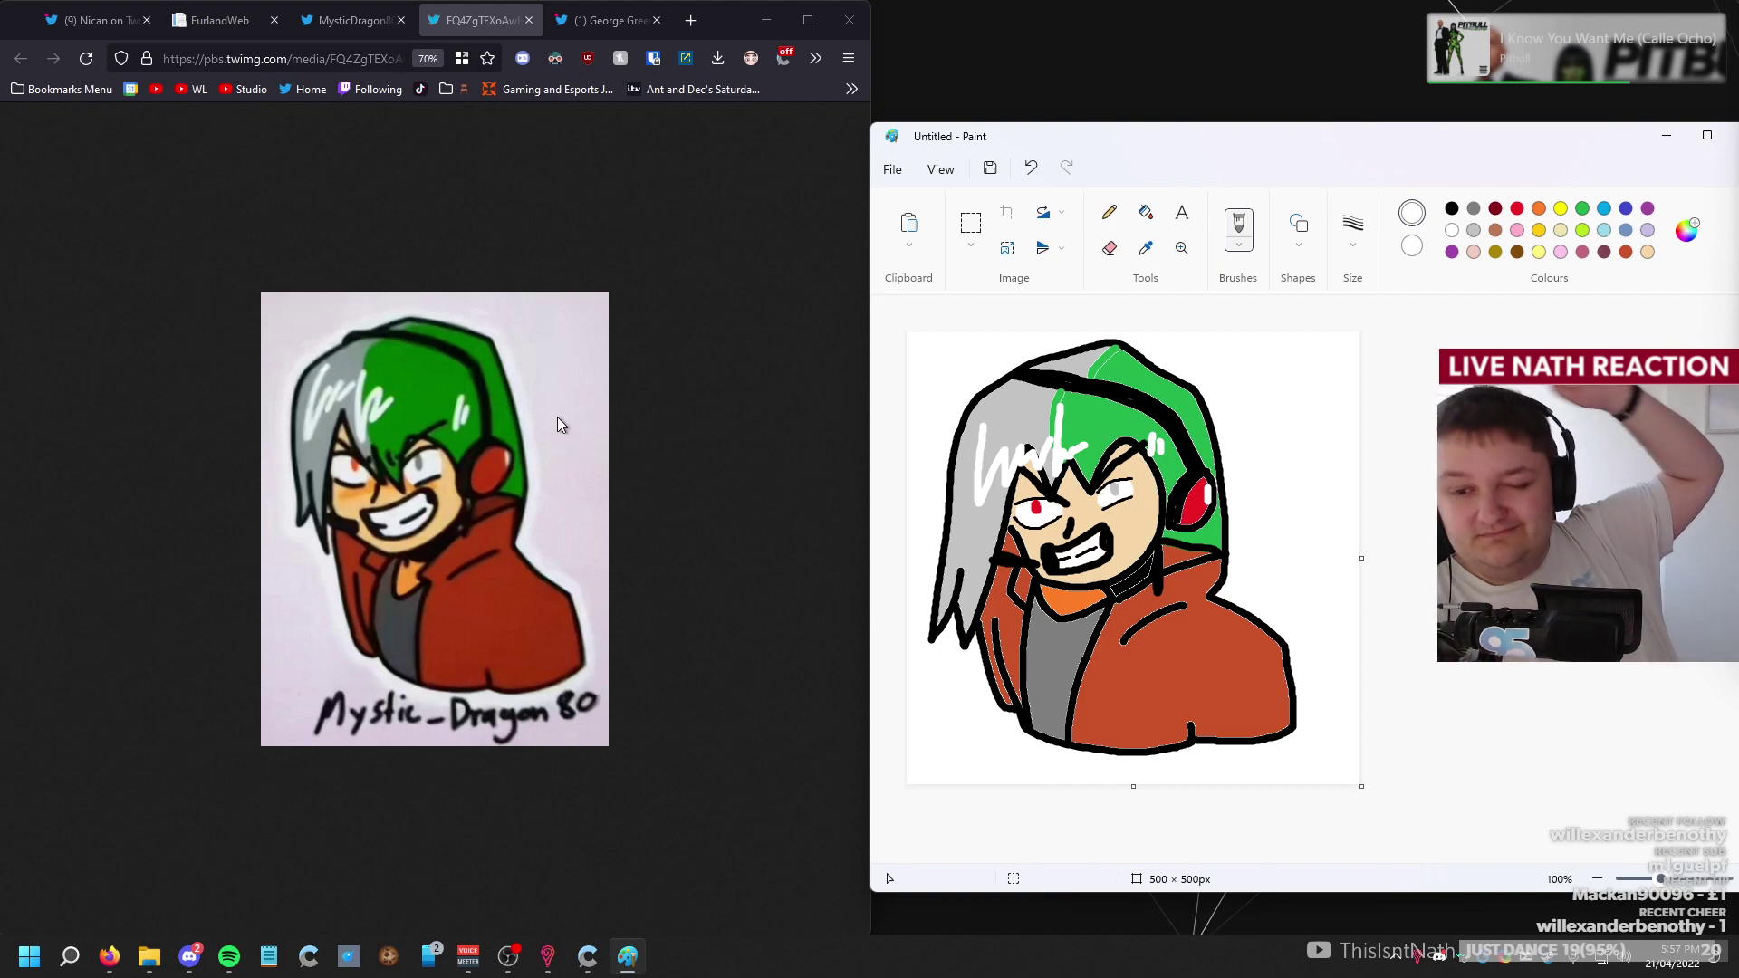
Copy the reference picture in the browser and paste it into a new reply to the follower's tweet.
right_click(444, 381)
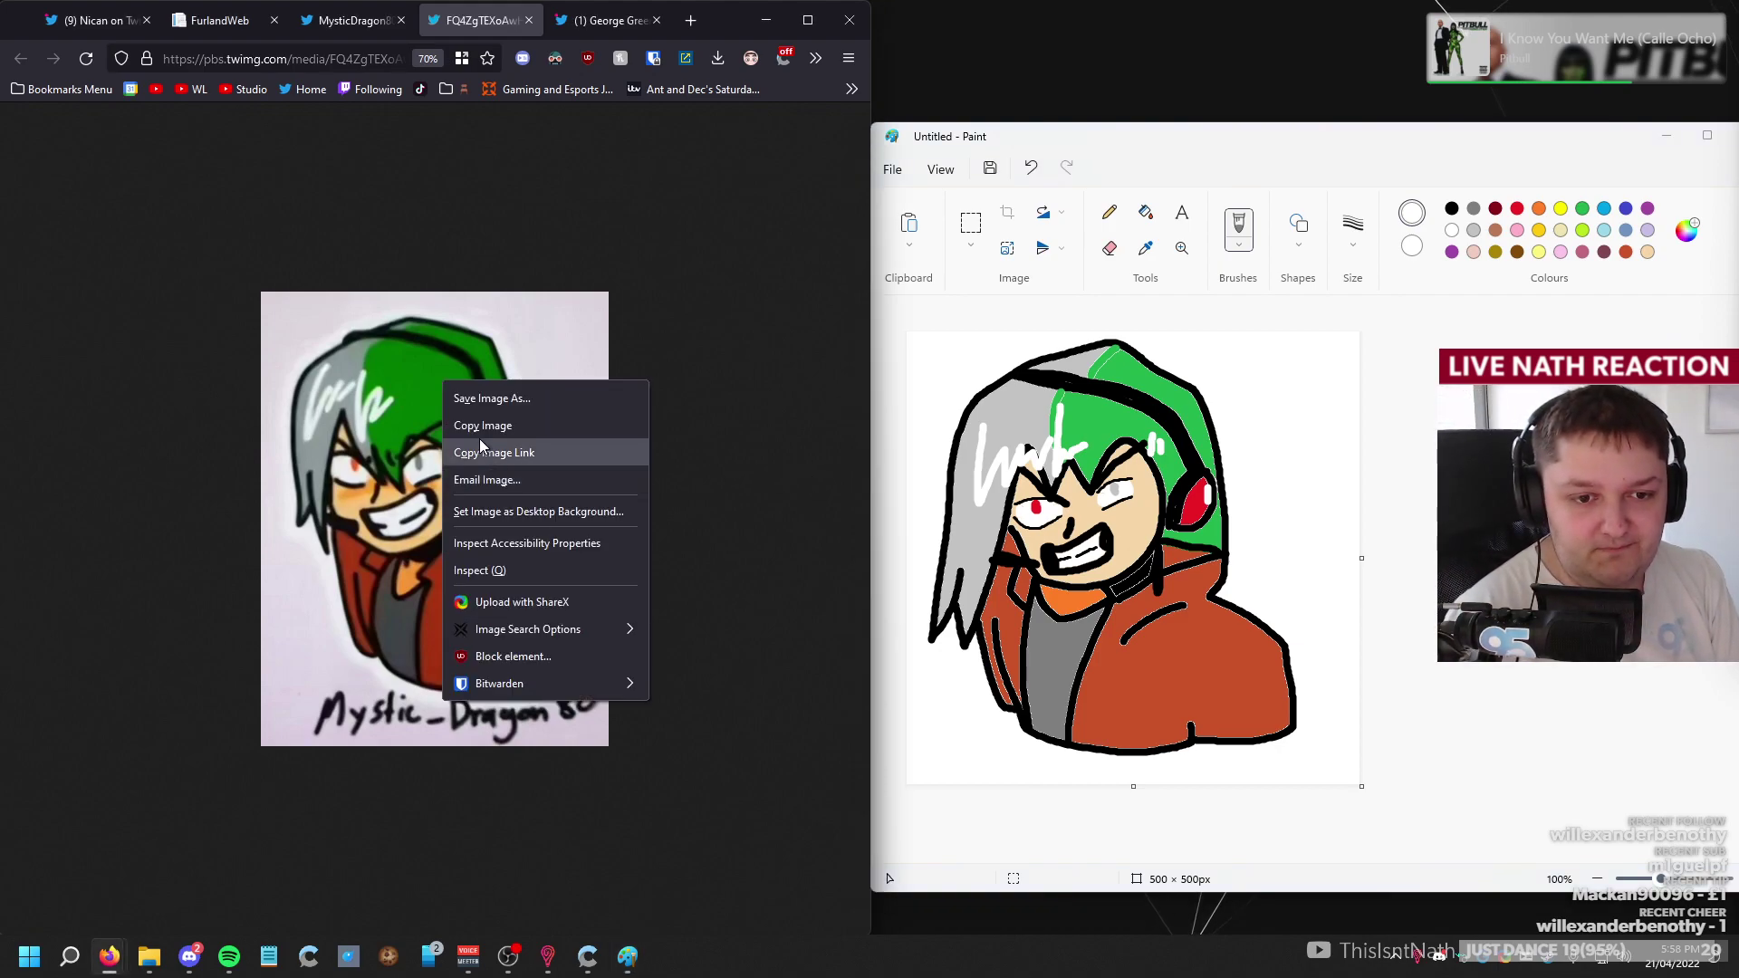
click(480, 423)
click(354, 19)
click(107, 348)
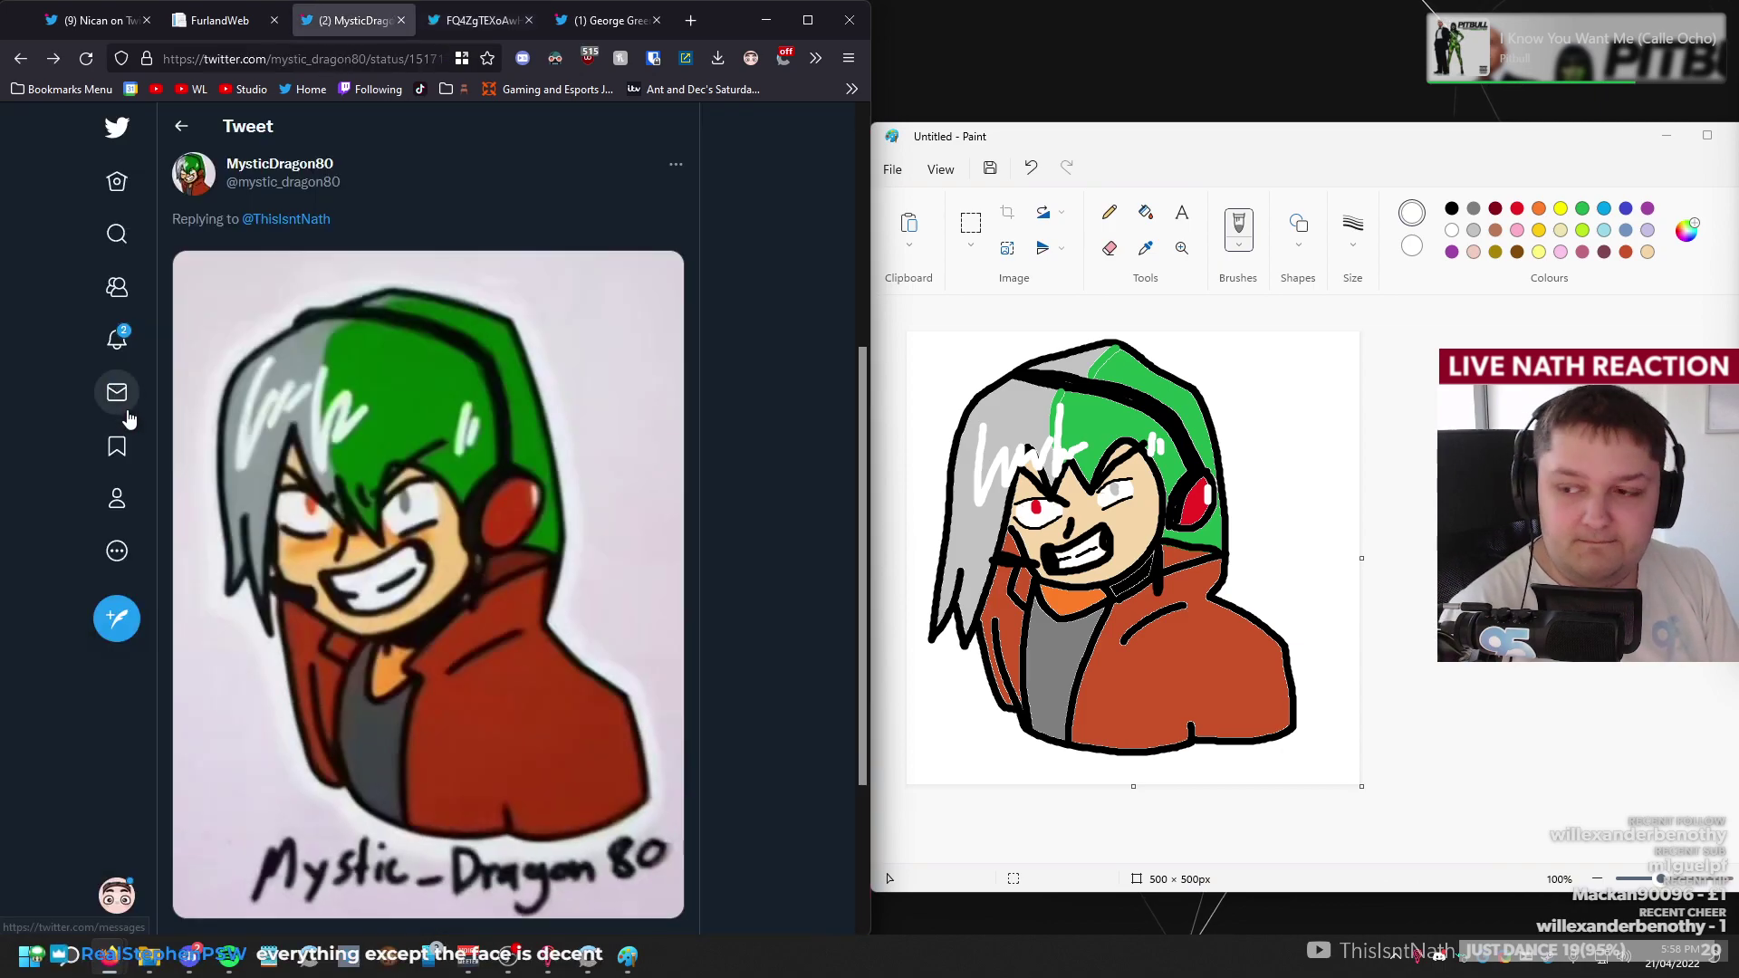
scroll(236, 797, down, 2)
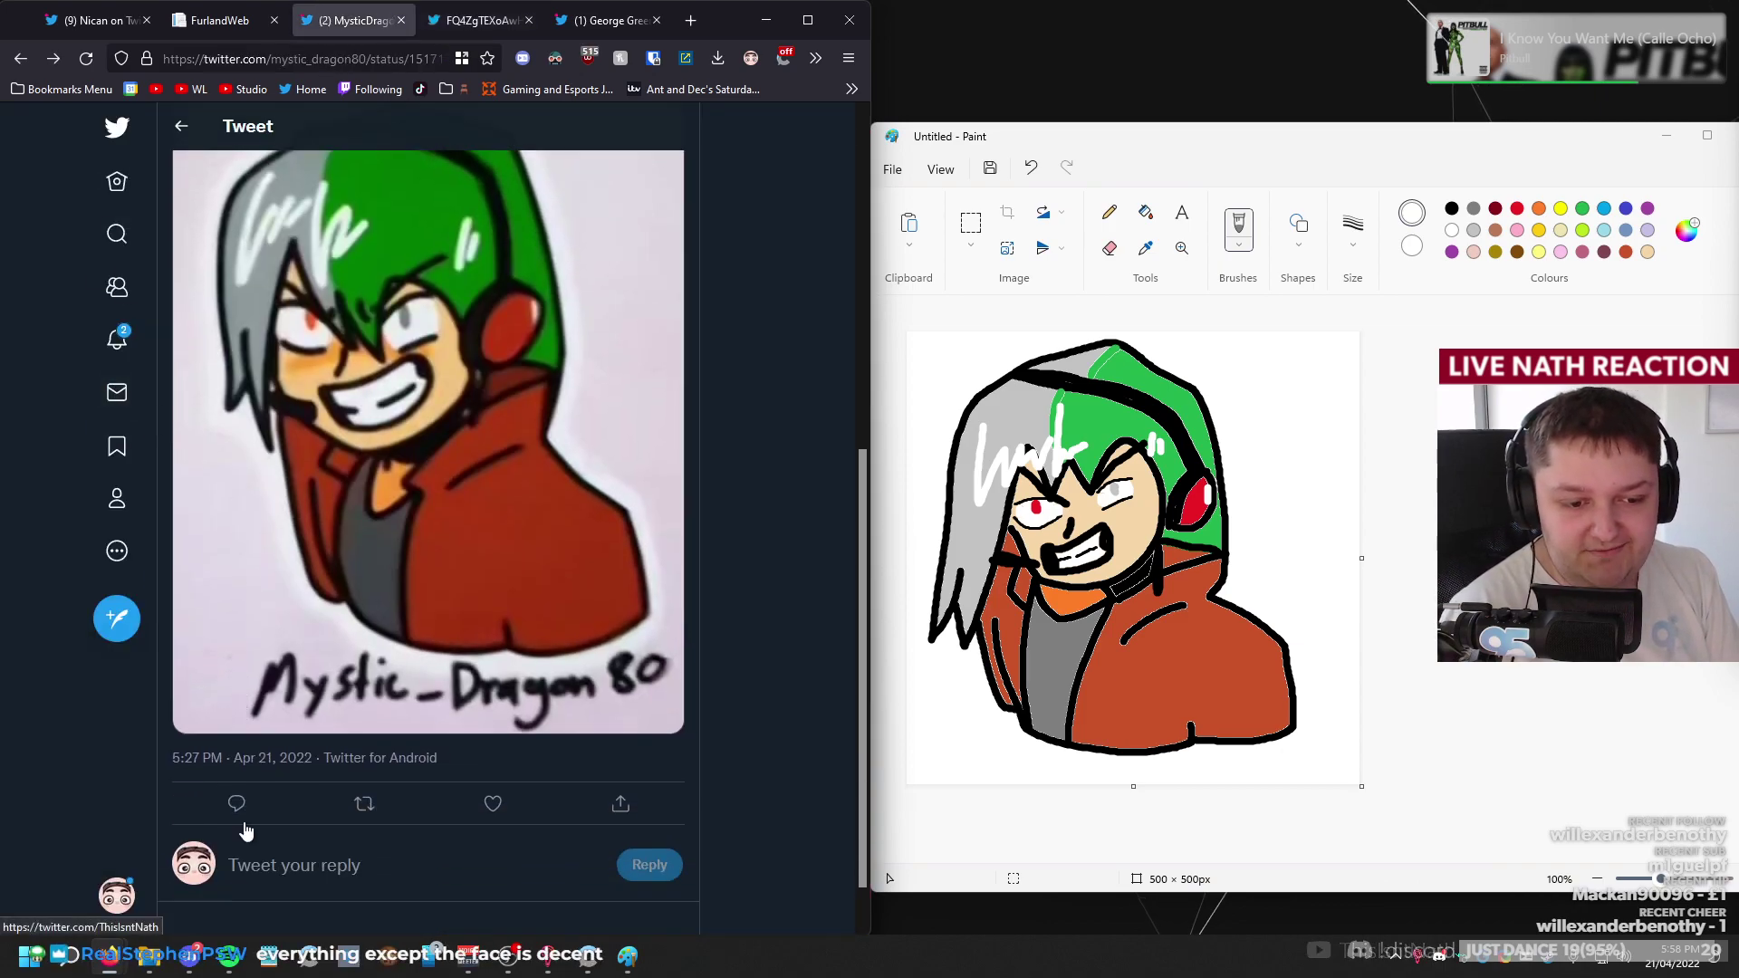
click(237, 803)
key(ctrl+v)
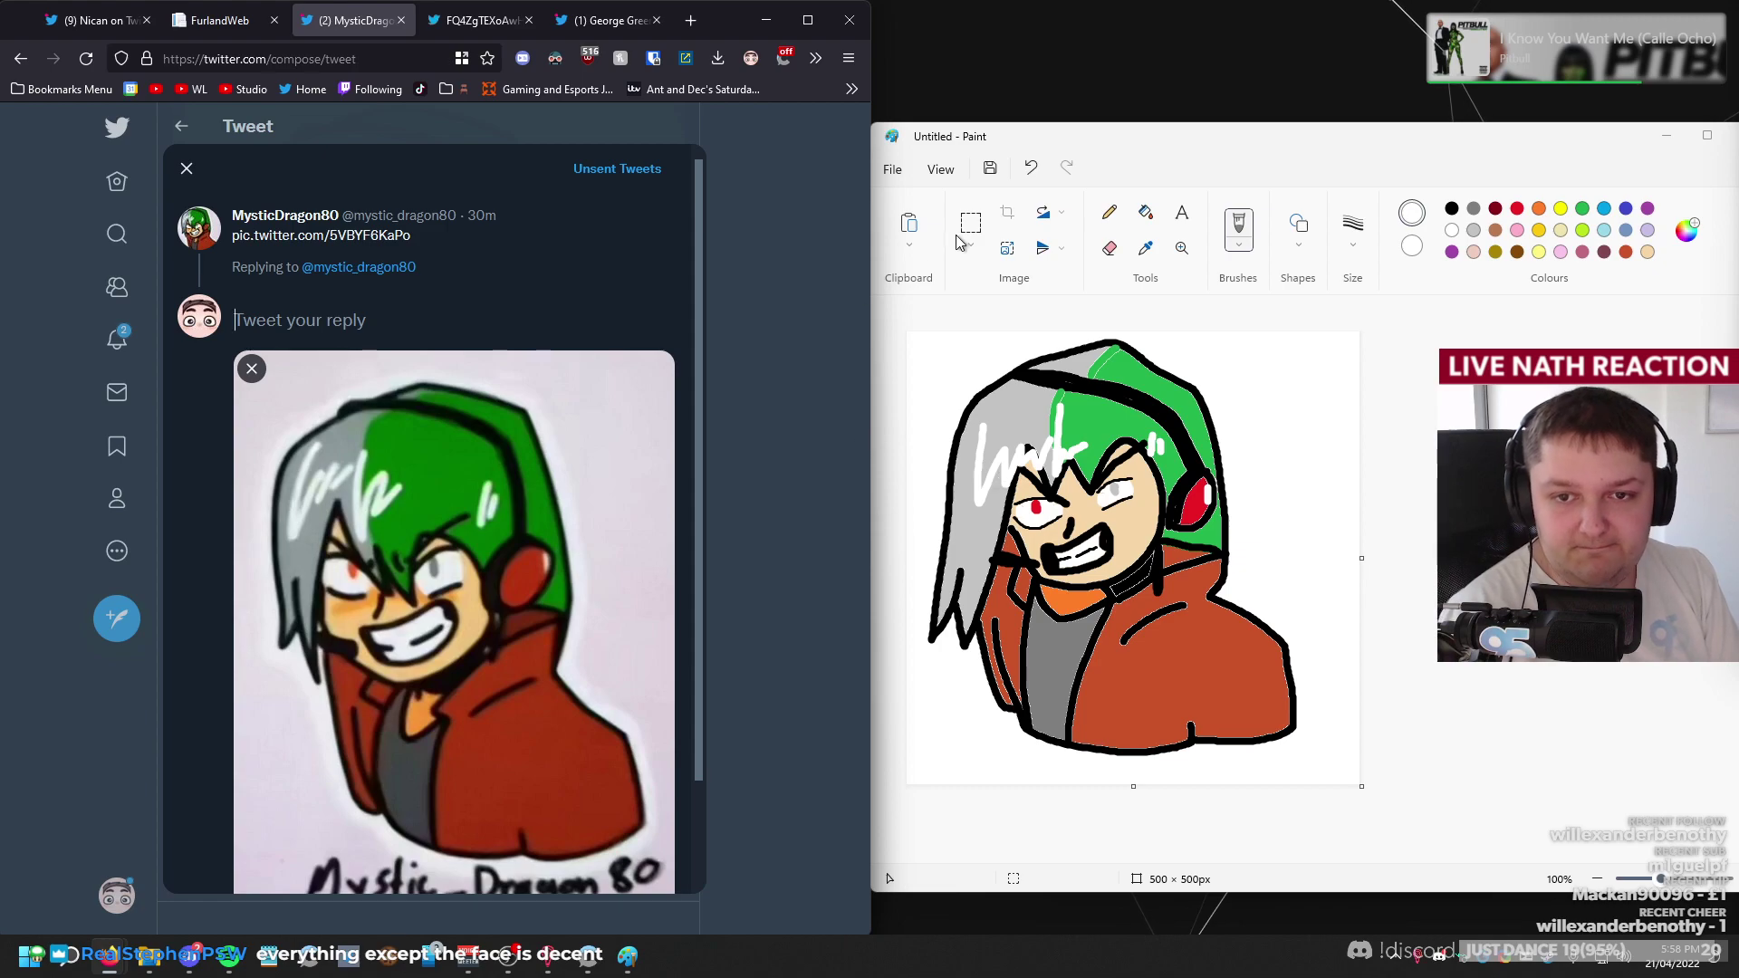
Copy the whole Paint drawing, paste it into the reply as the second image, and send the reply.
click(961, 240)
click(486, 342)
key(ctrl+v)
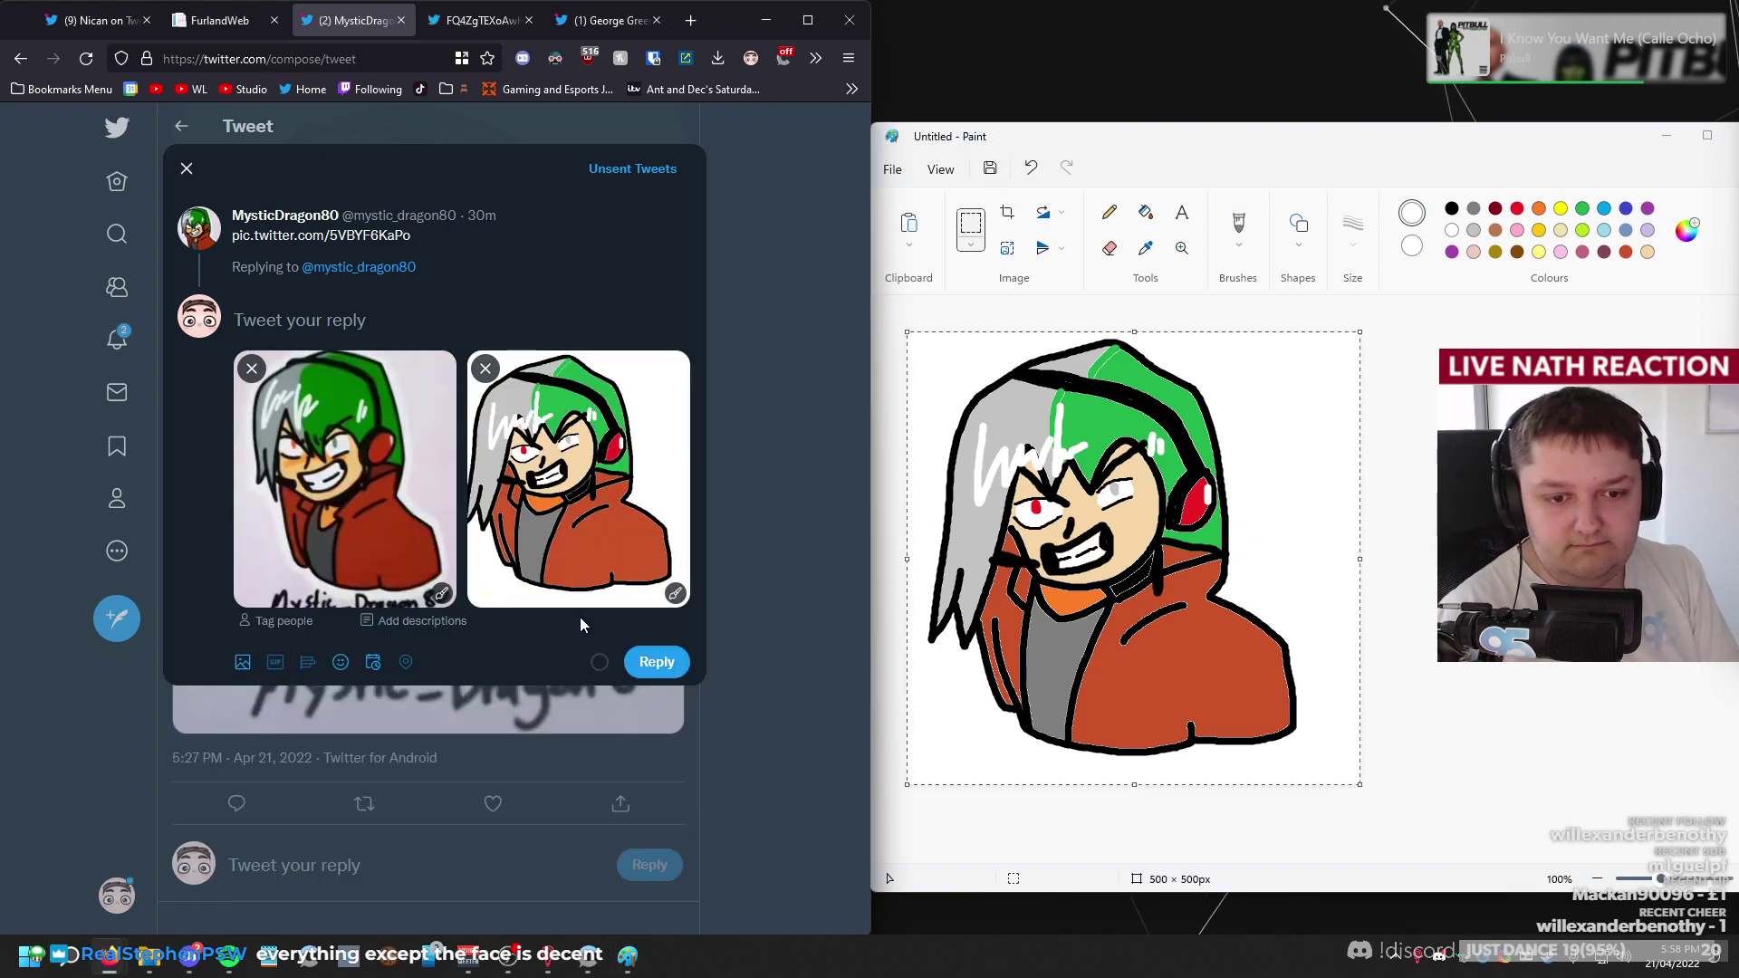
click(646, 664)
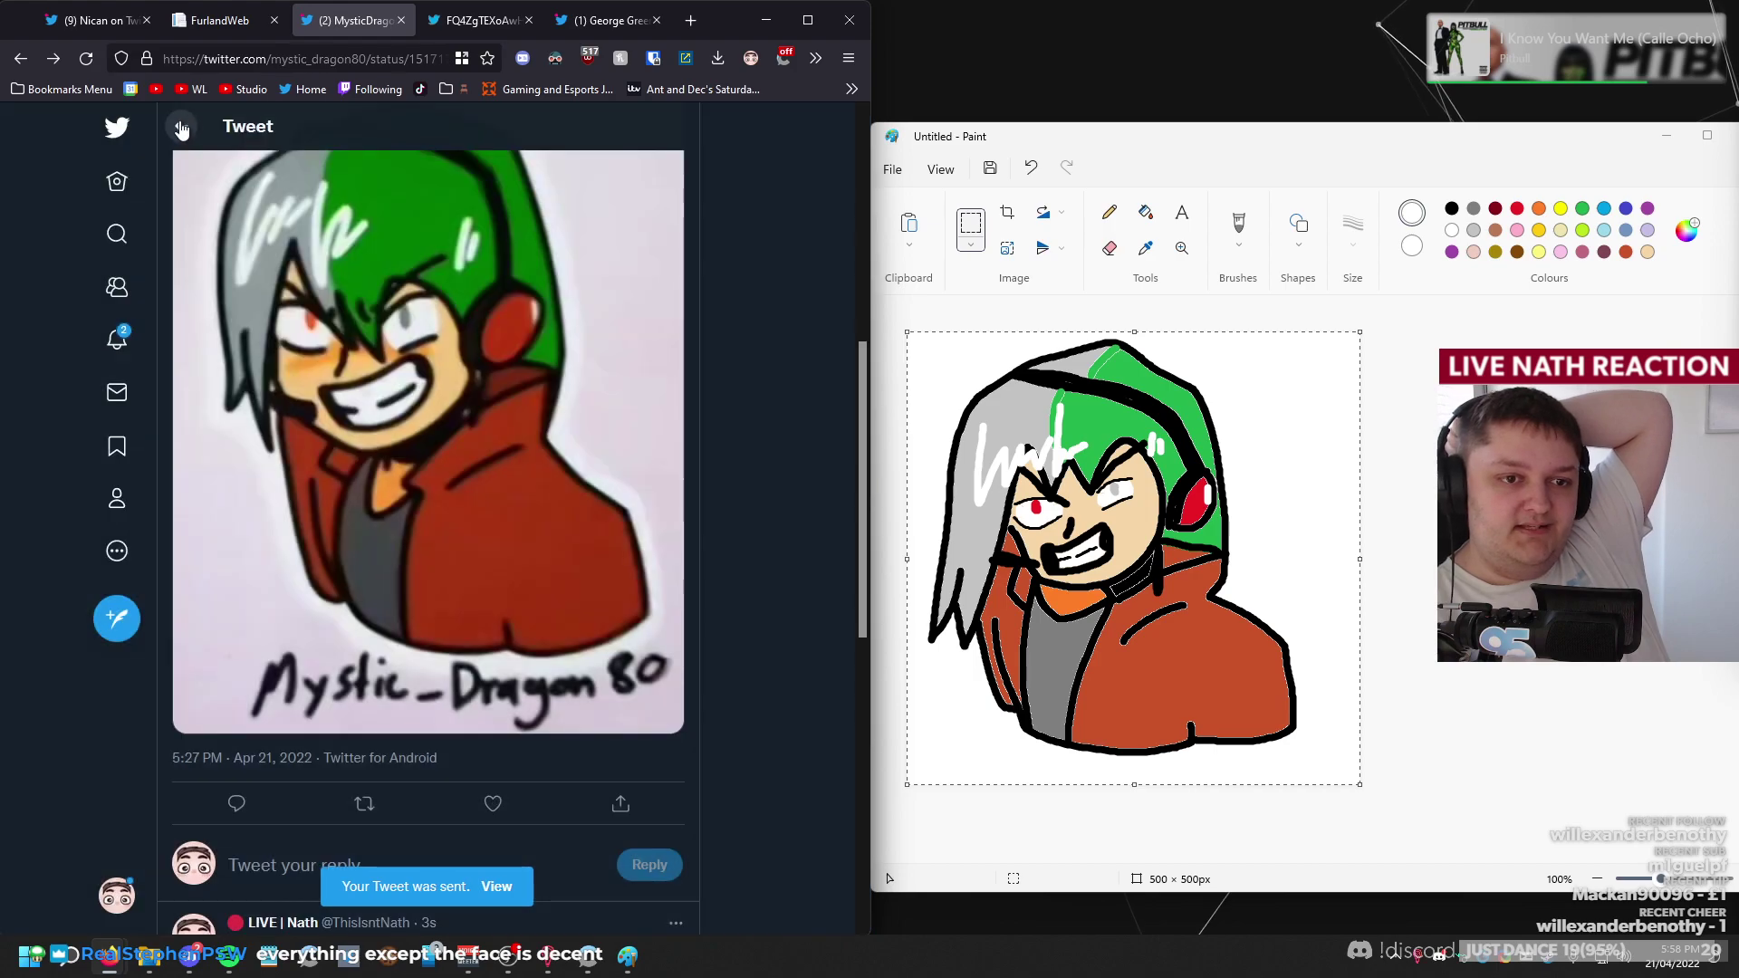
Return to the follower's list of tweets and replies and check the FurlandWeb friendship graph's progress.
click(182, 126)
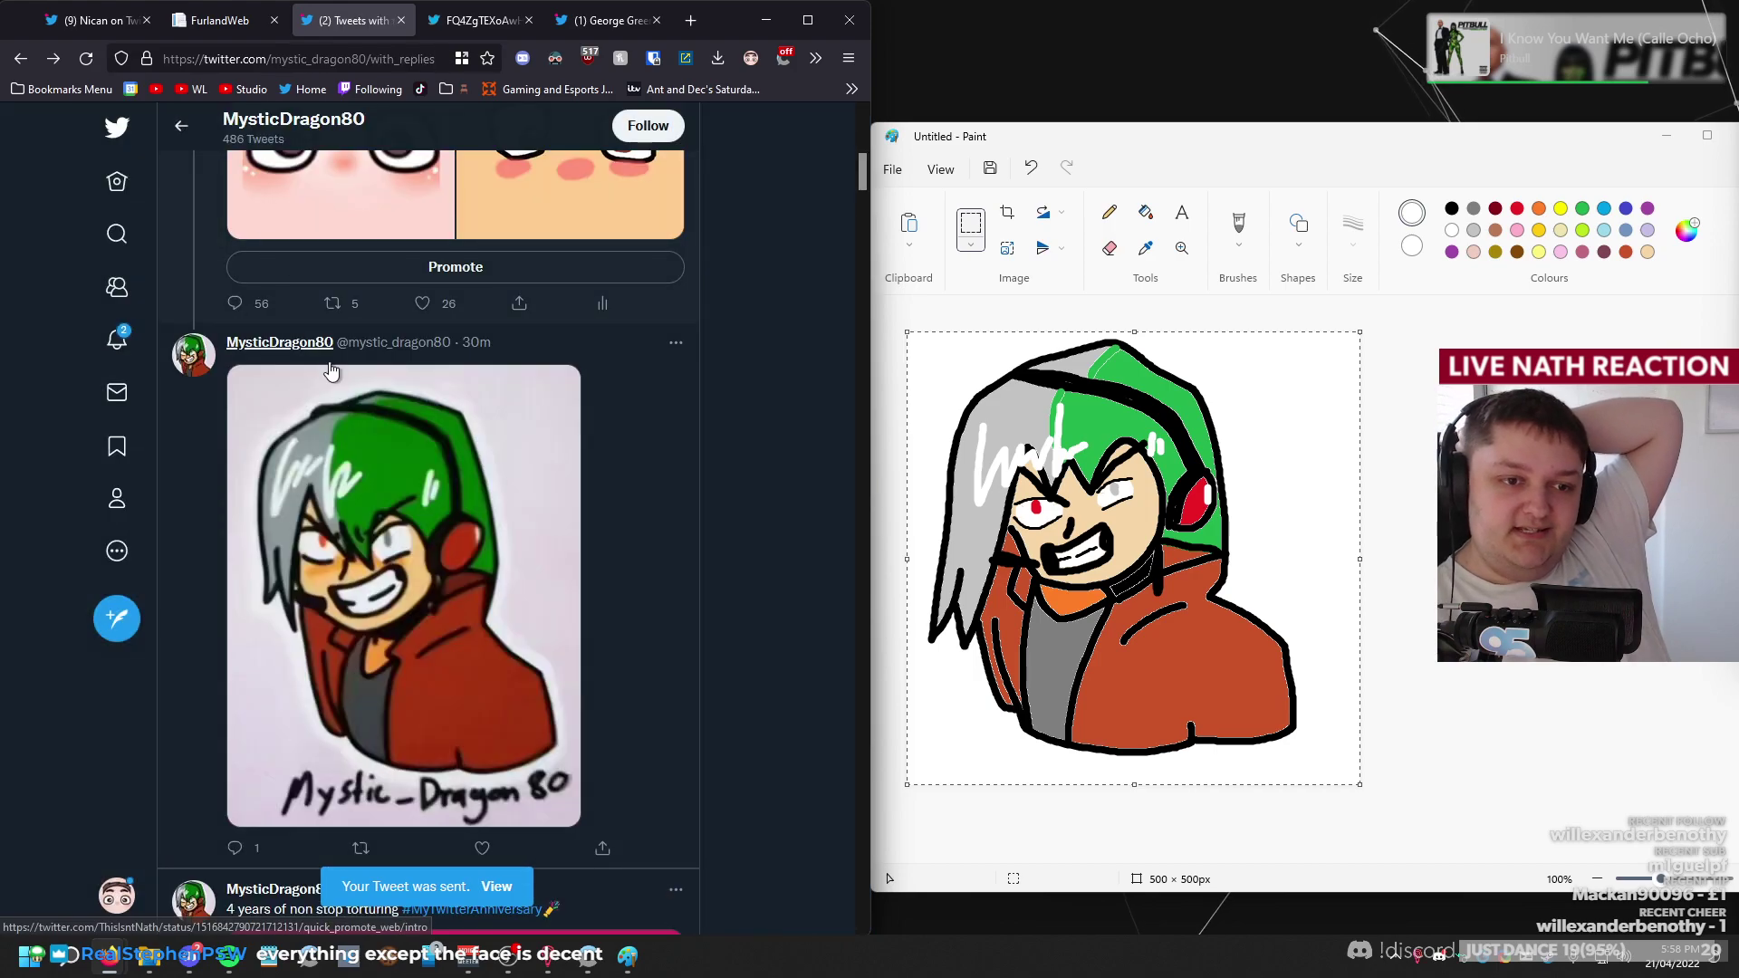
scroll(332, 371, down, 3)
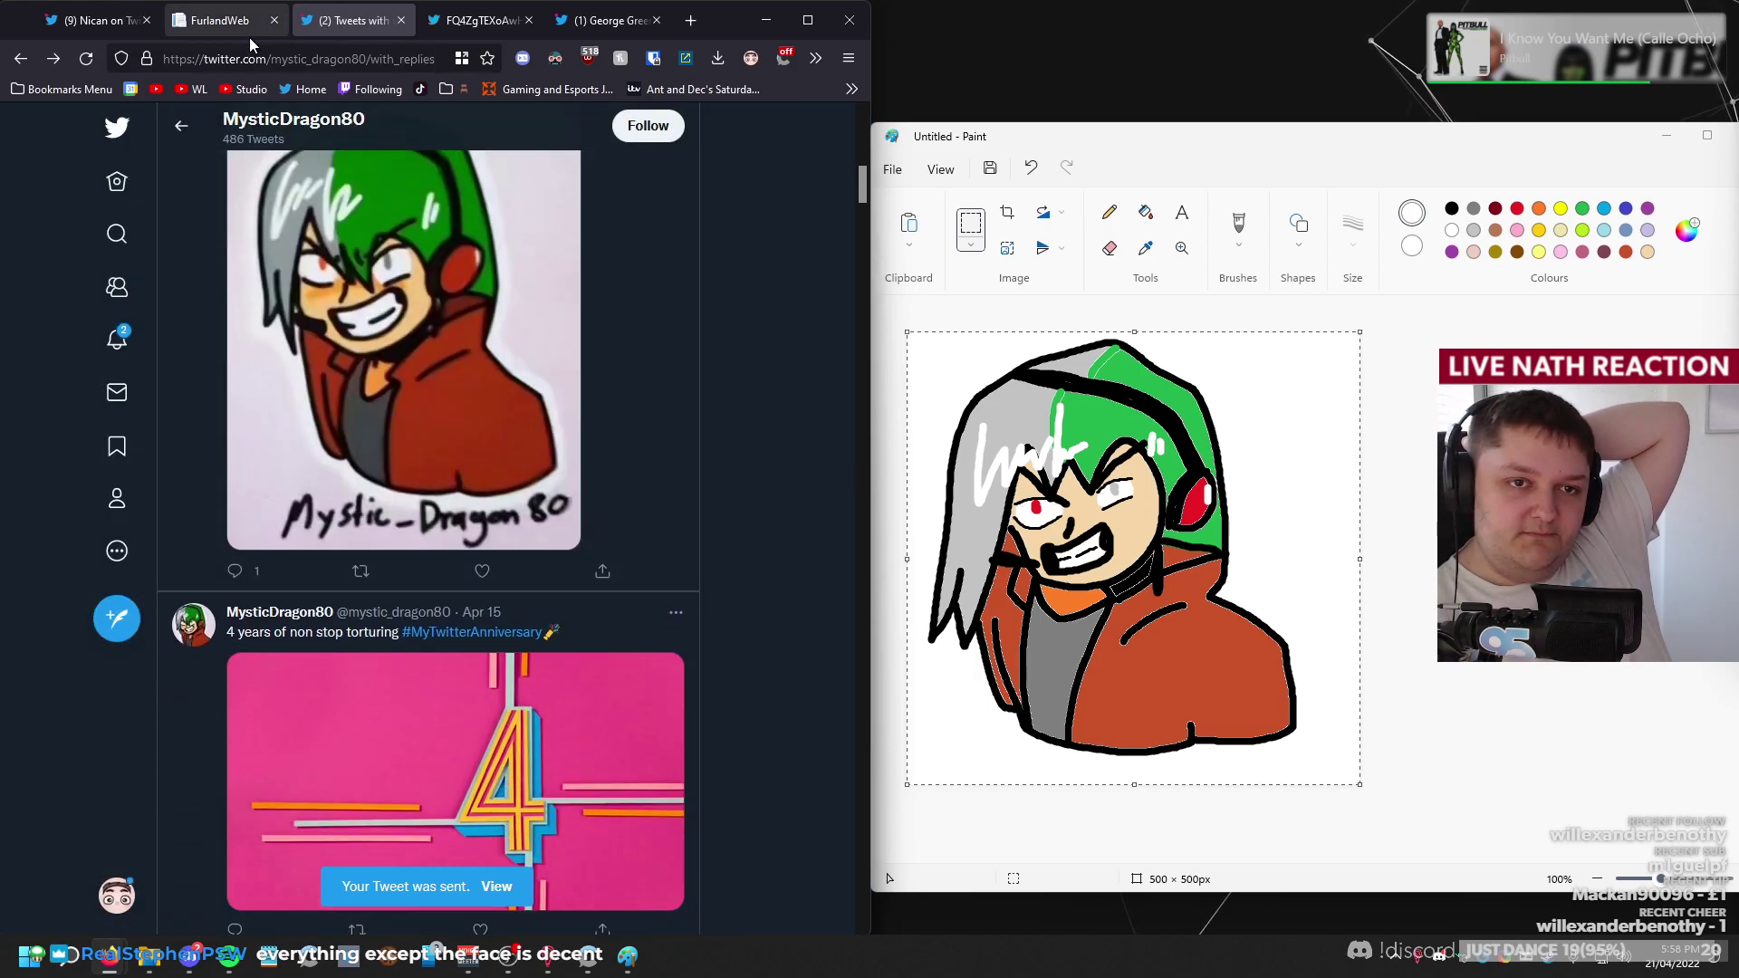
click(111, 24)
click(220, 24)
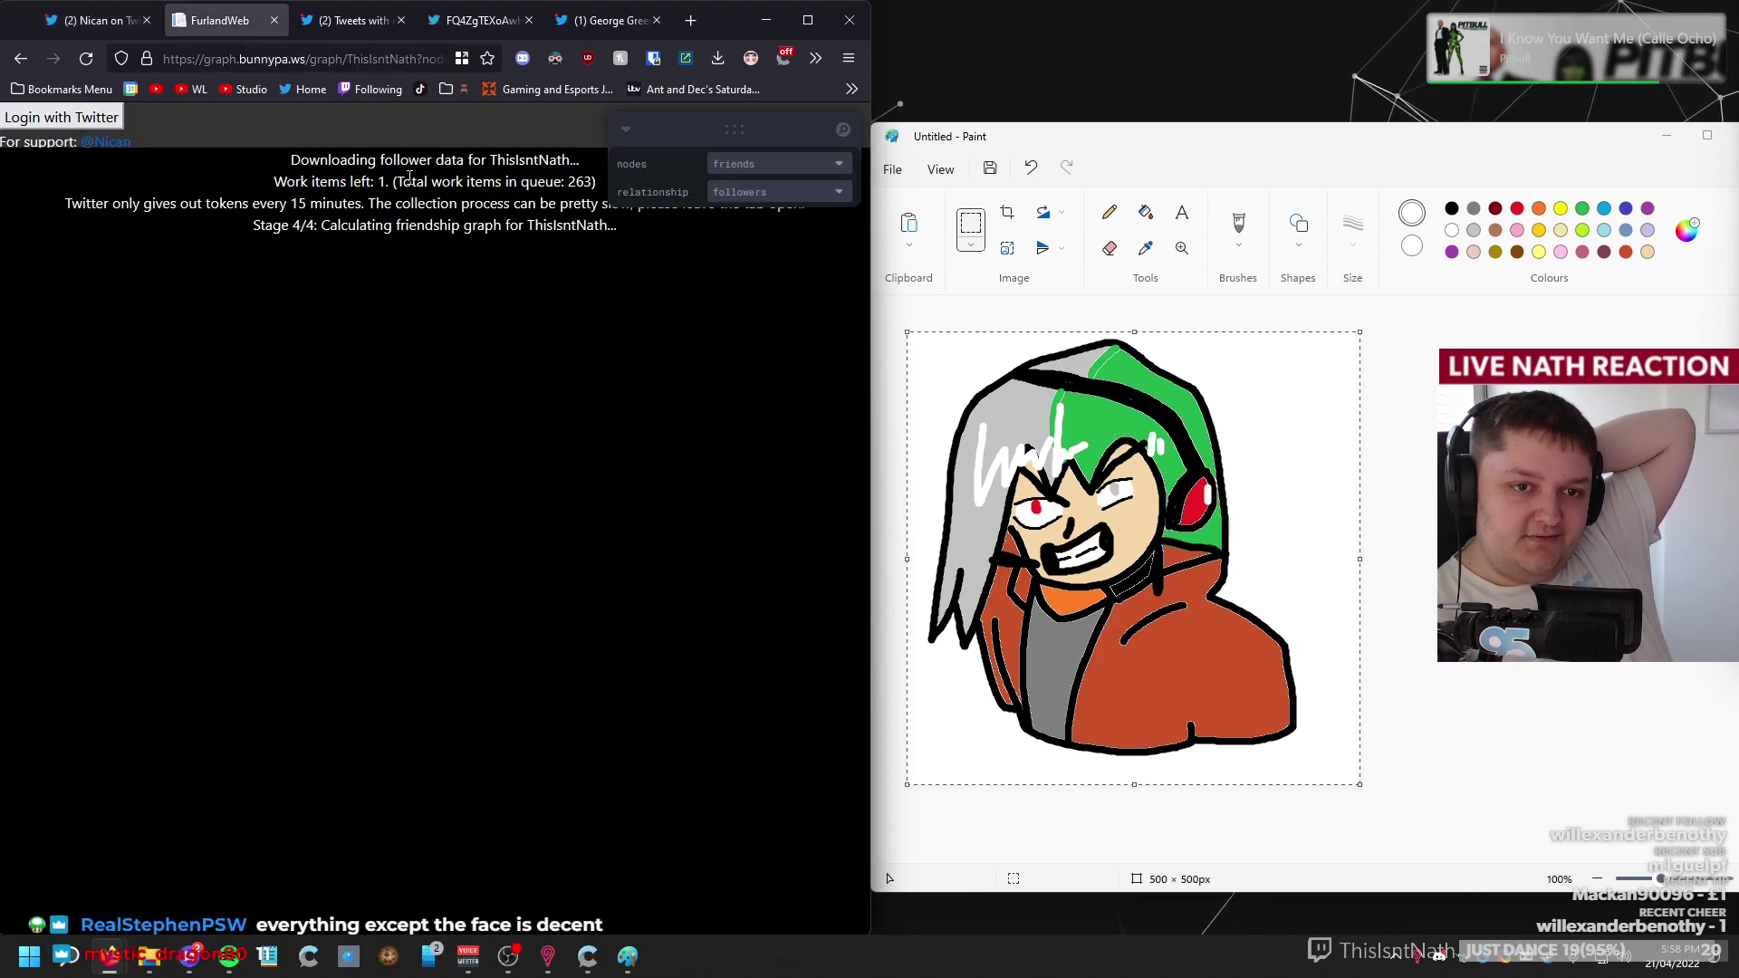
click(344, 20)
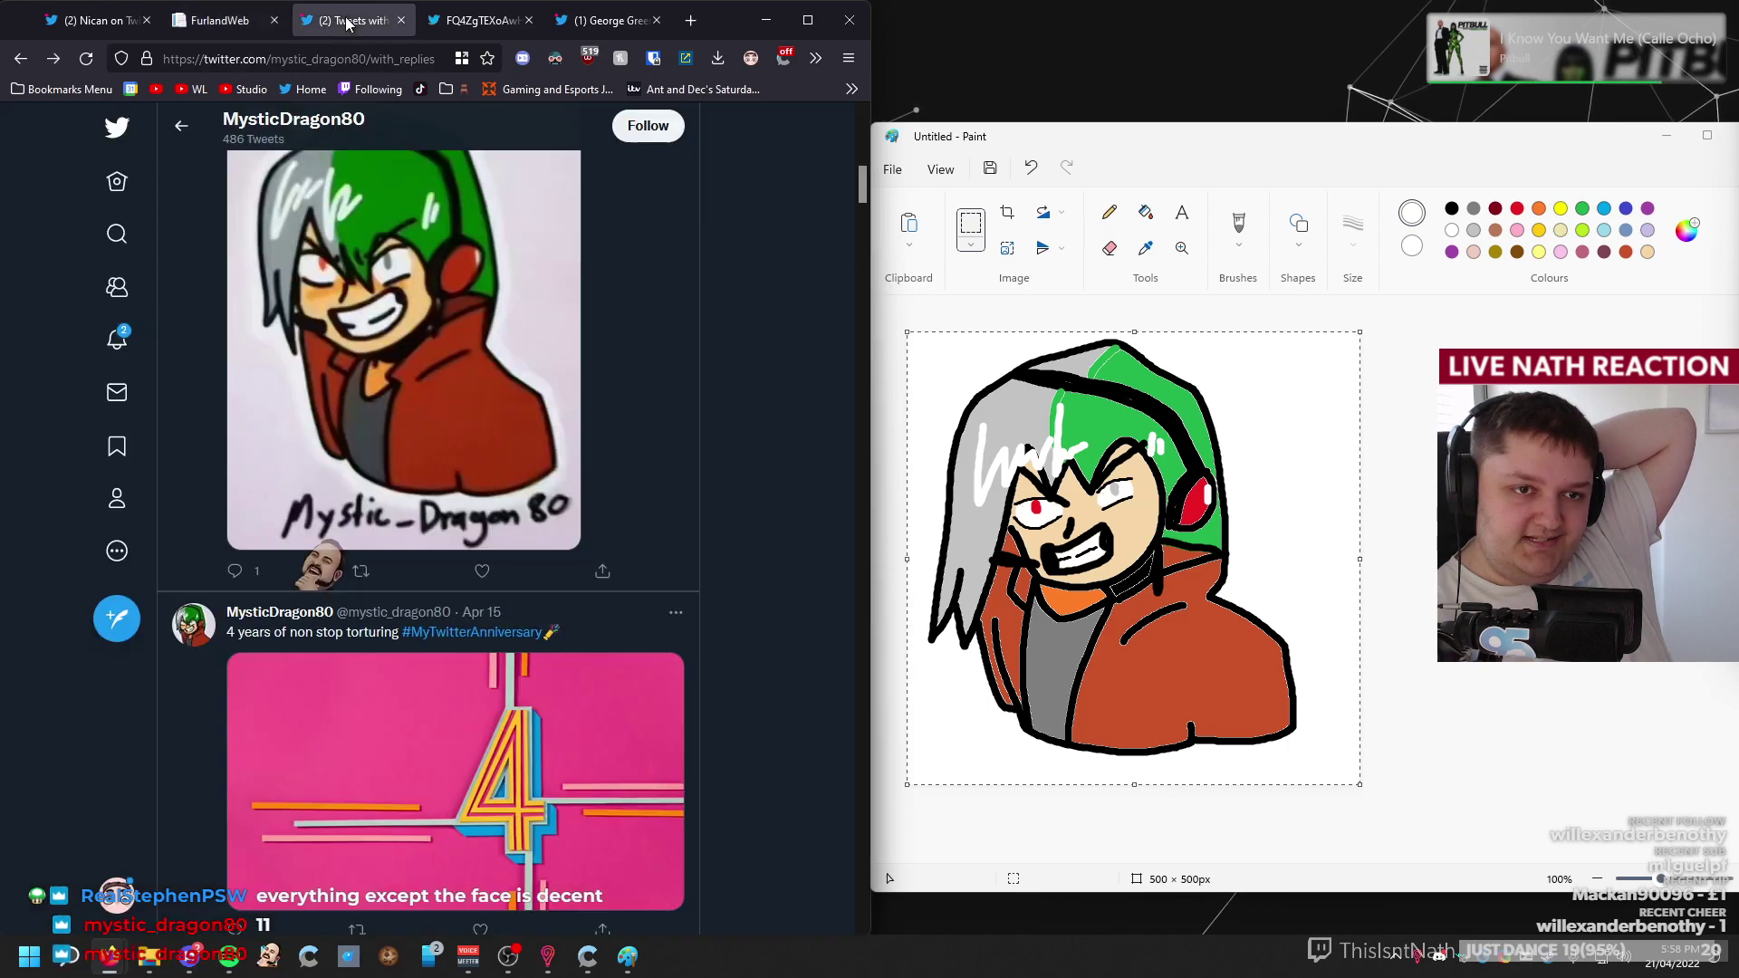
Like the notification reply about the adorable goth OC version, view its thread, and return to the notifications.
click(113, 334)
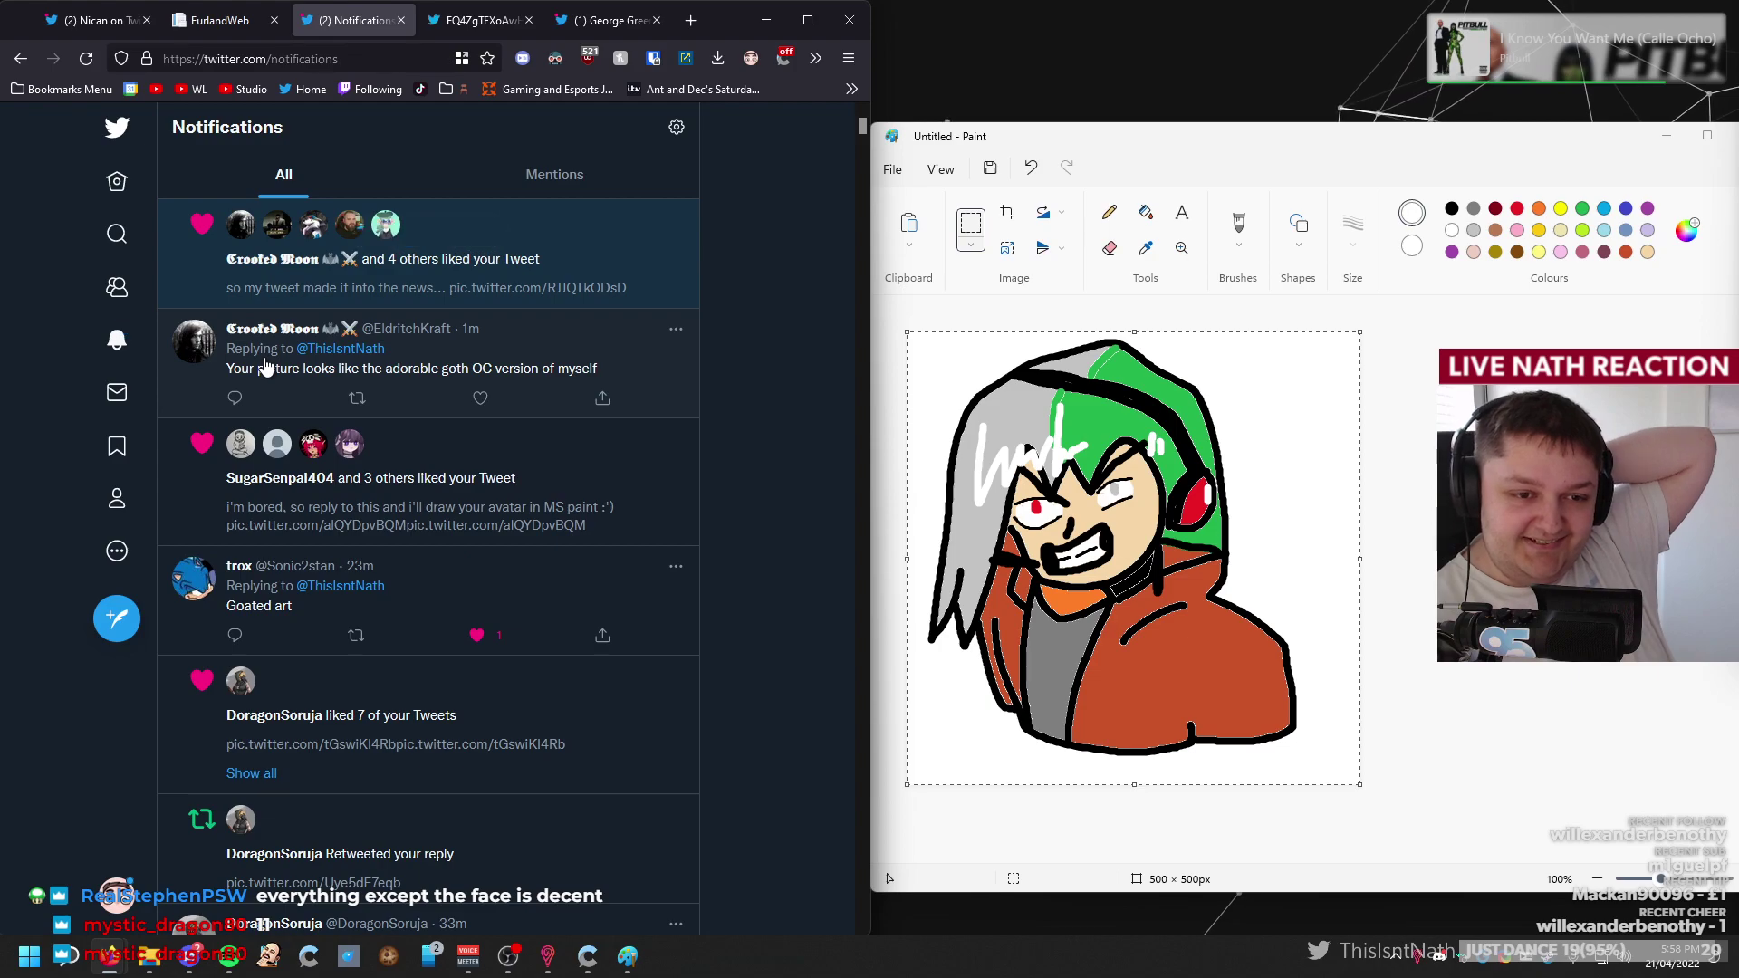
click(481, 399)
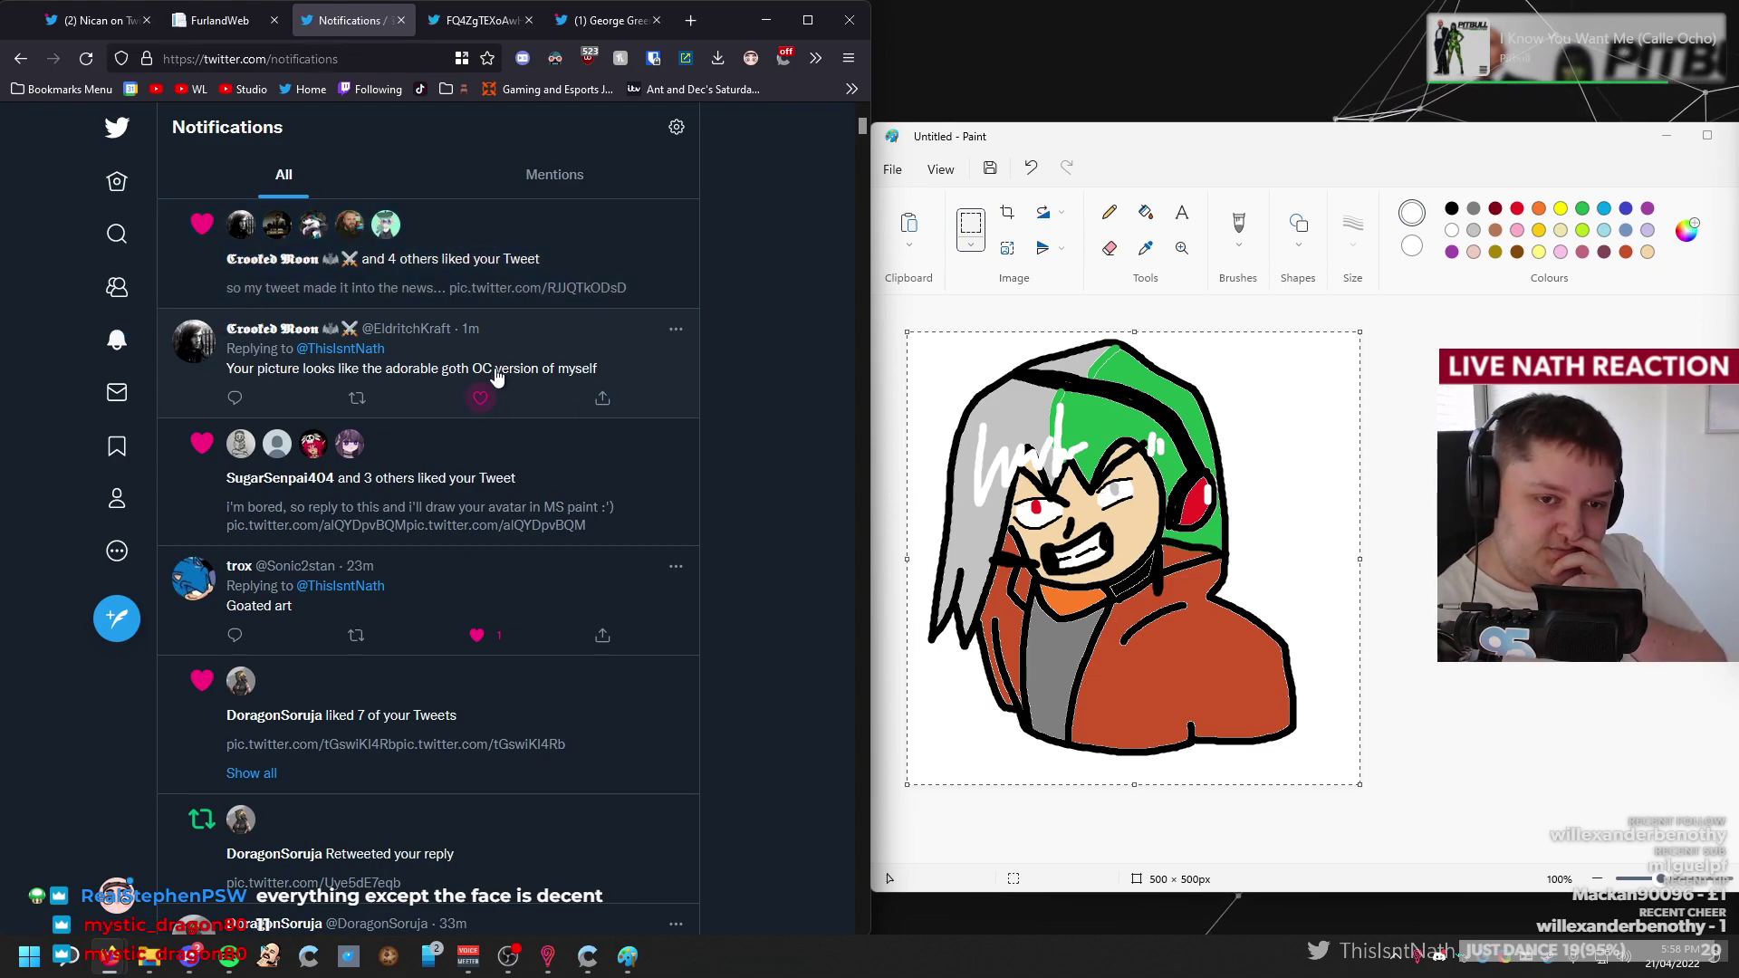
click(503, 367)
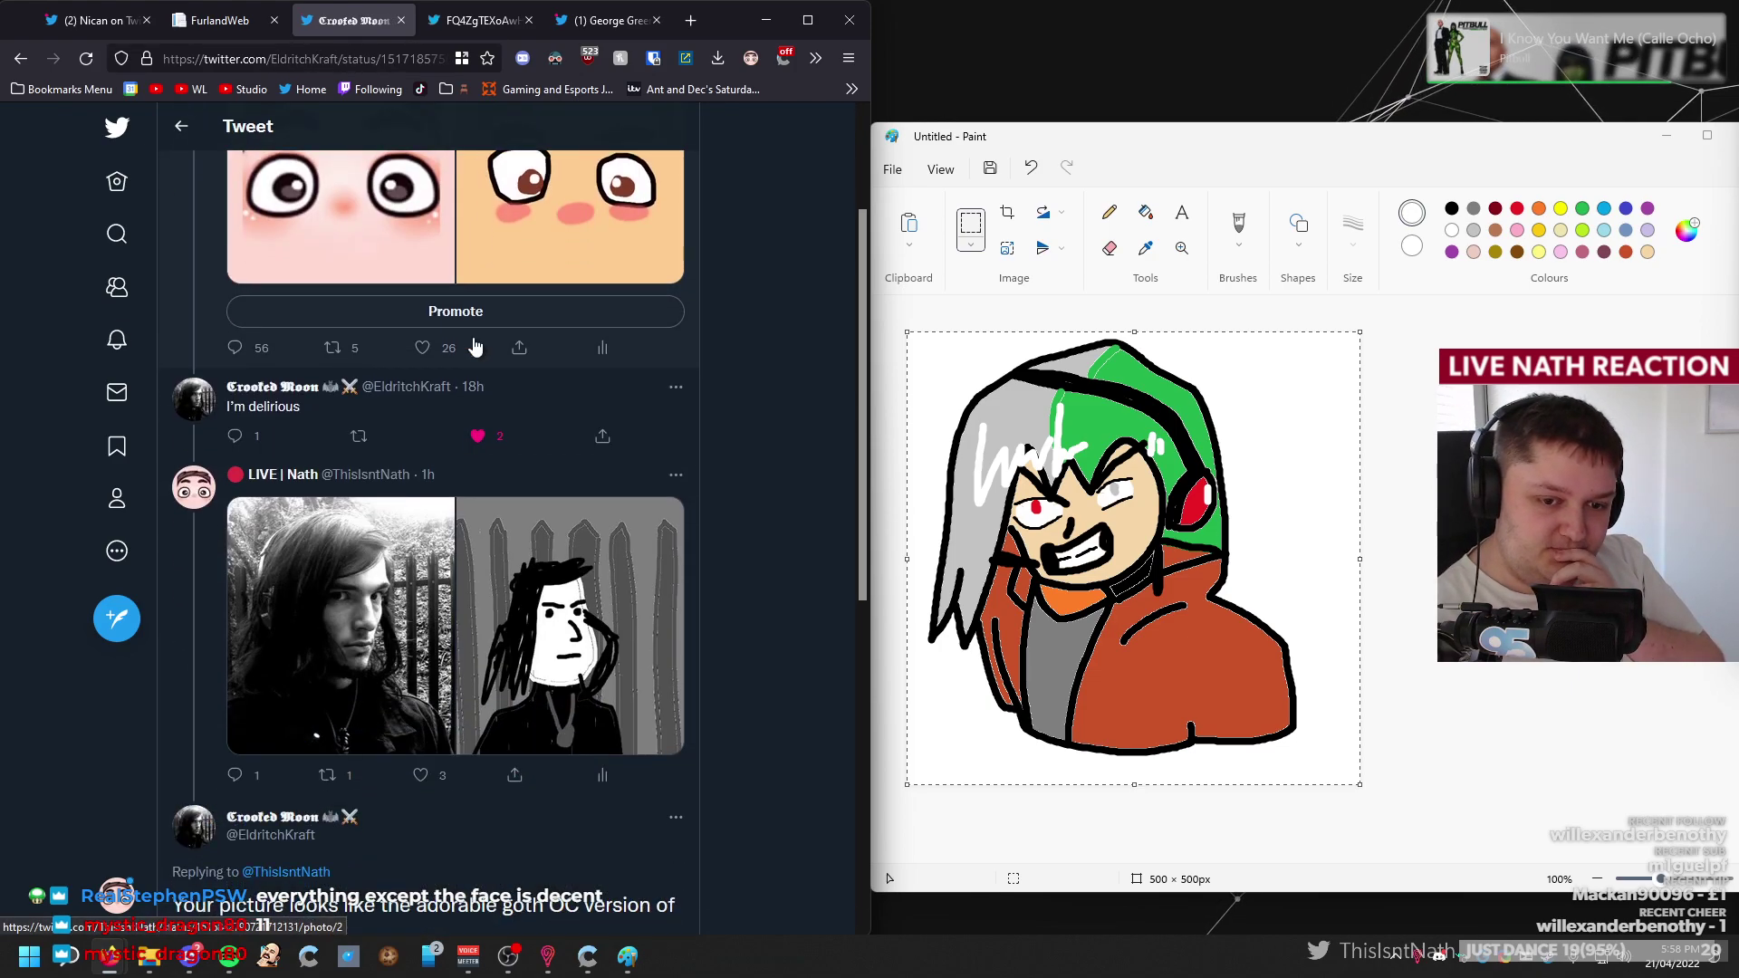
click(181, 126)
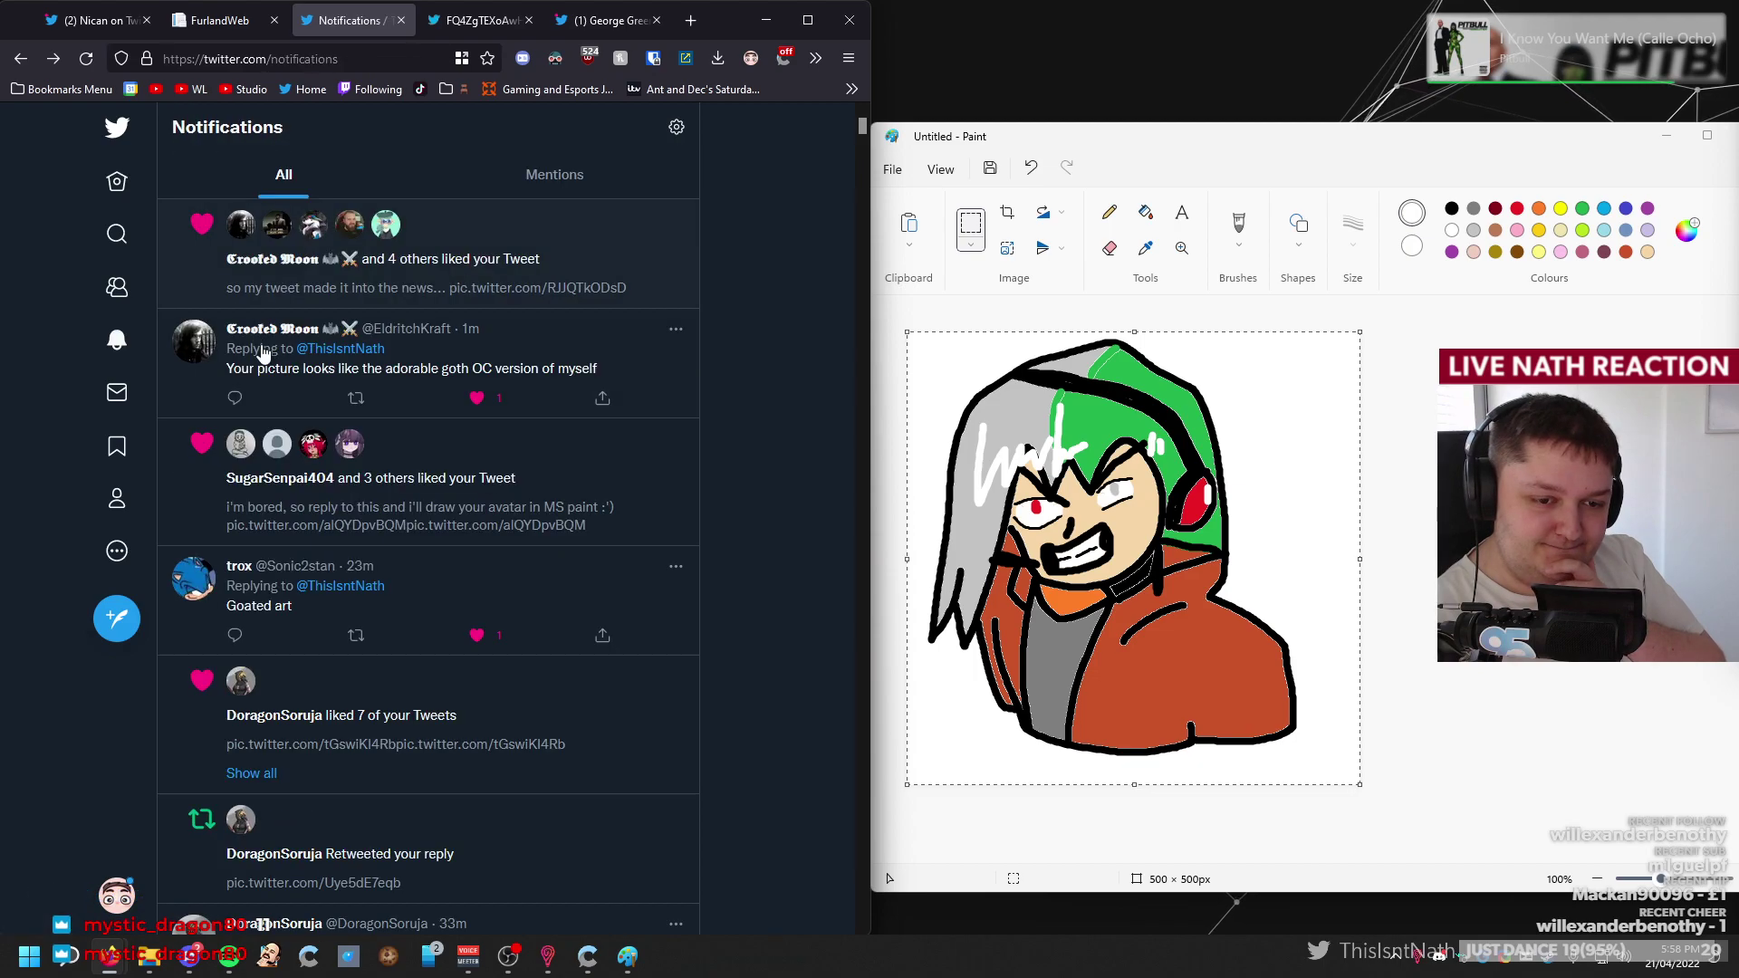
Look through the older Twitter notifications for further replies.
scroll(263, 353, down, 10)
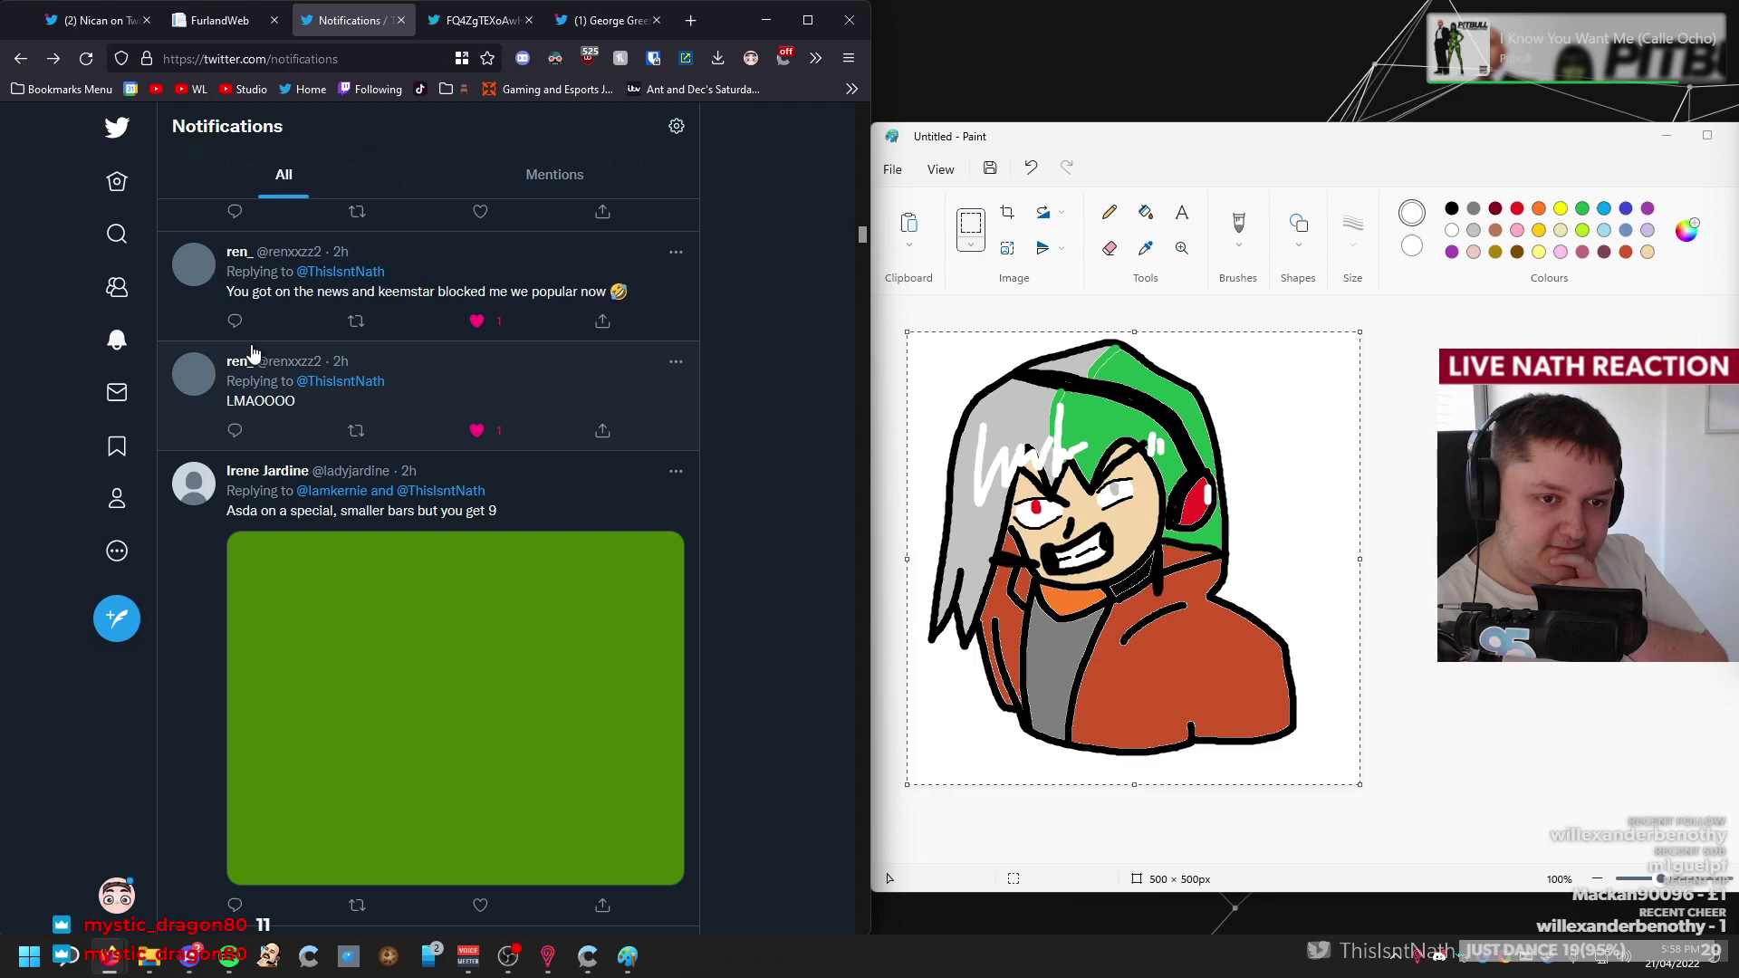
scroll(251, 352, down, 5)
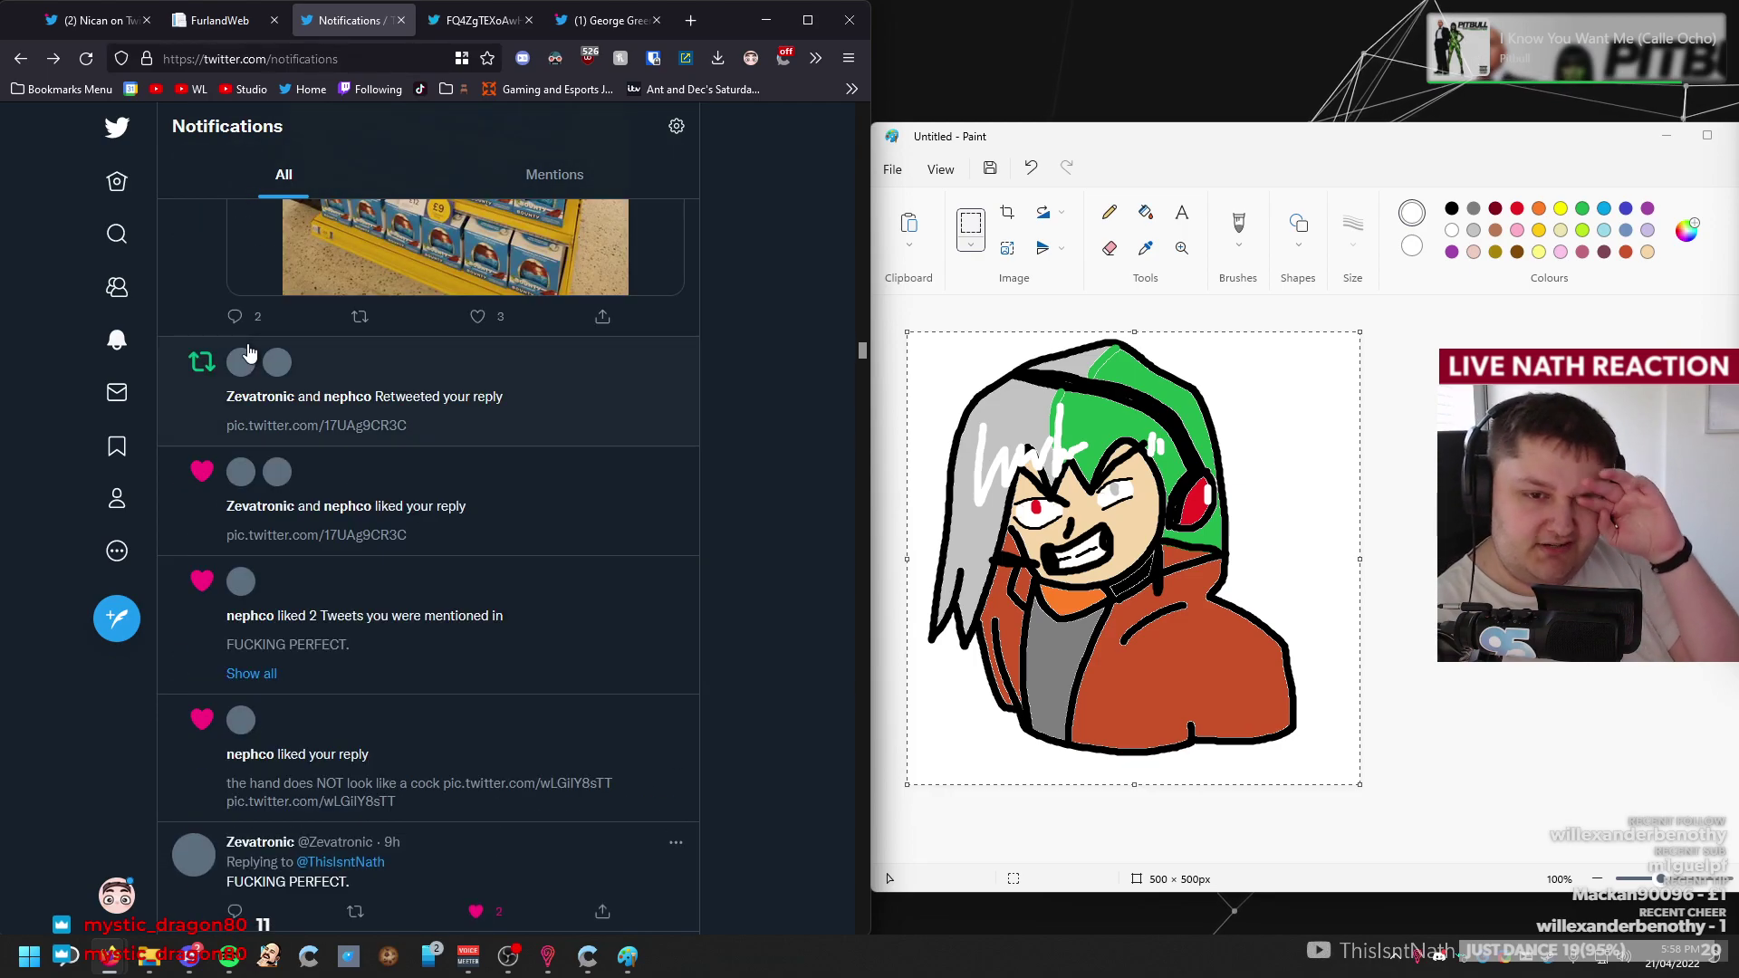
scroll(249, 351, down, 5)
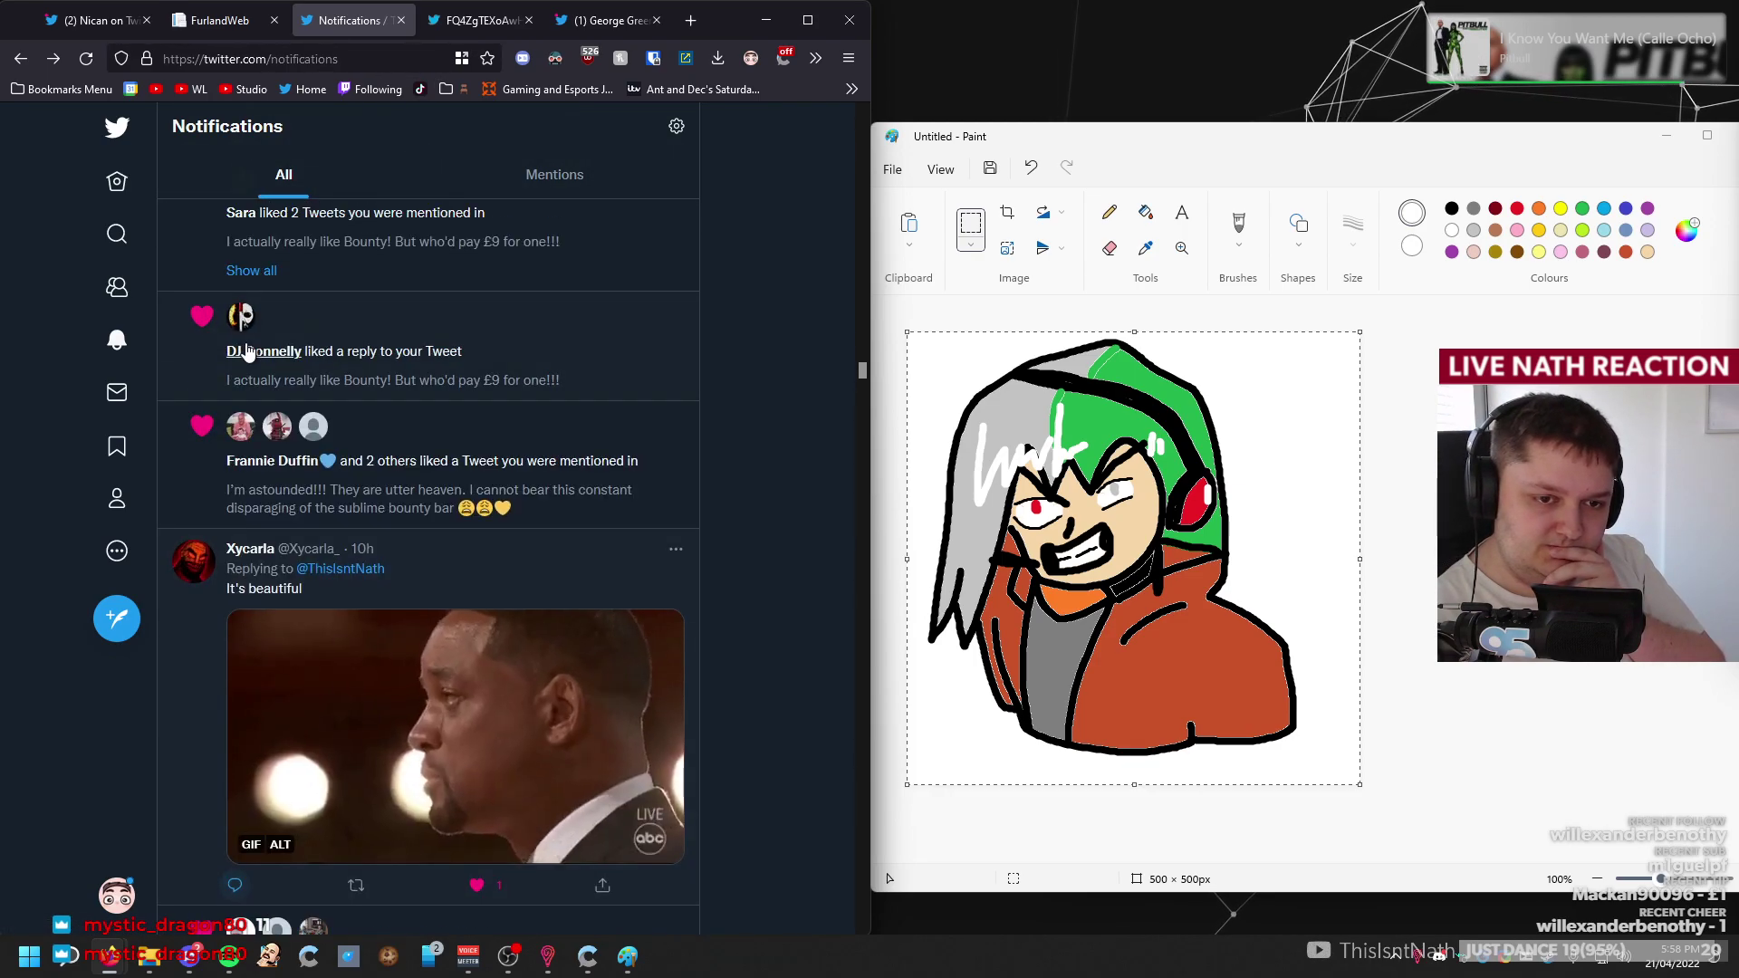
scroll(249, 351, up, 10)
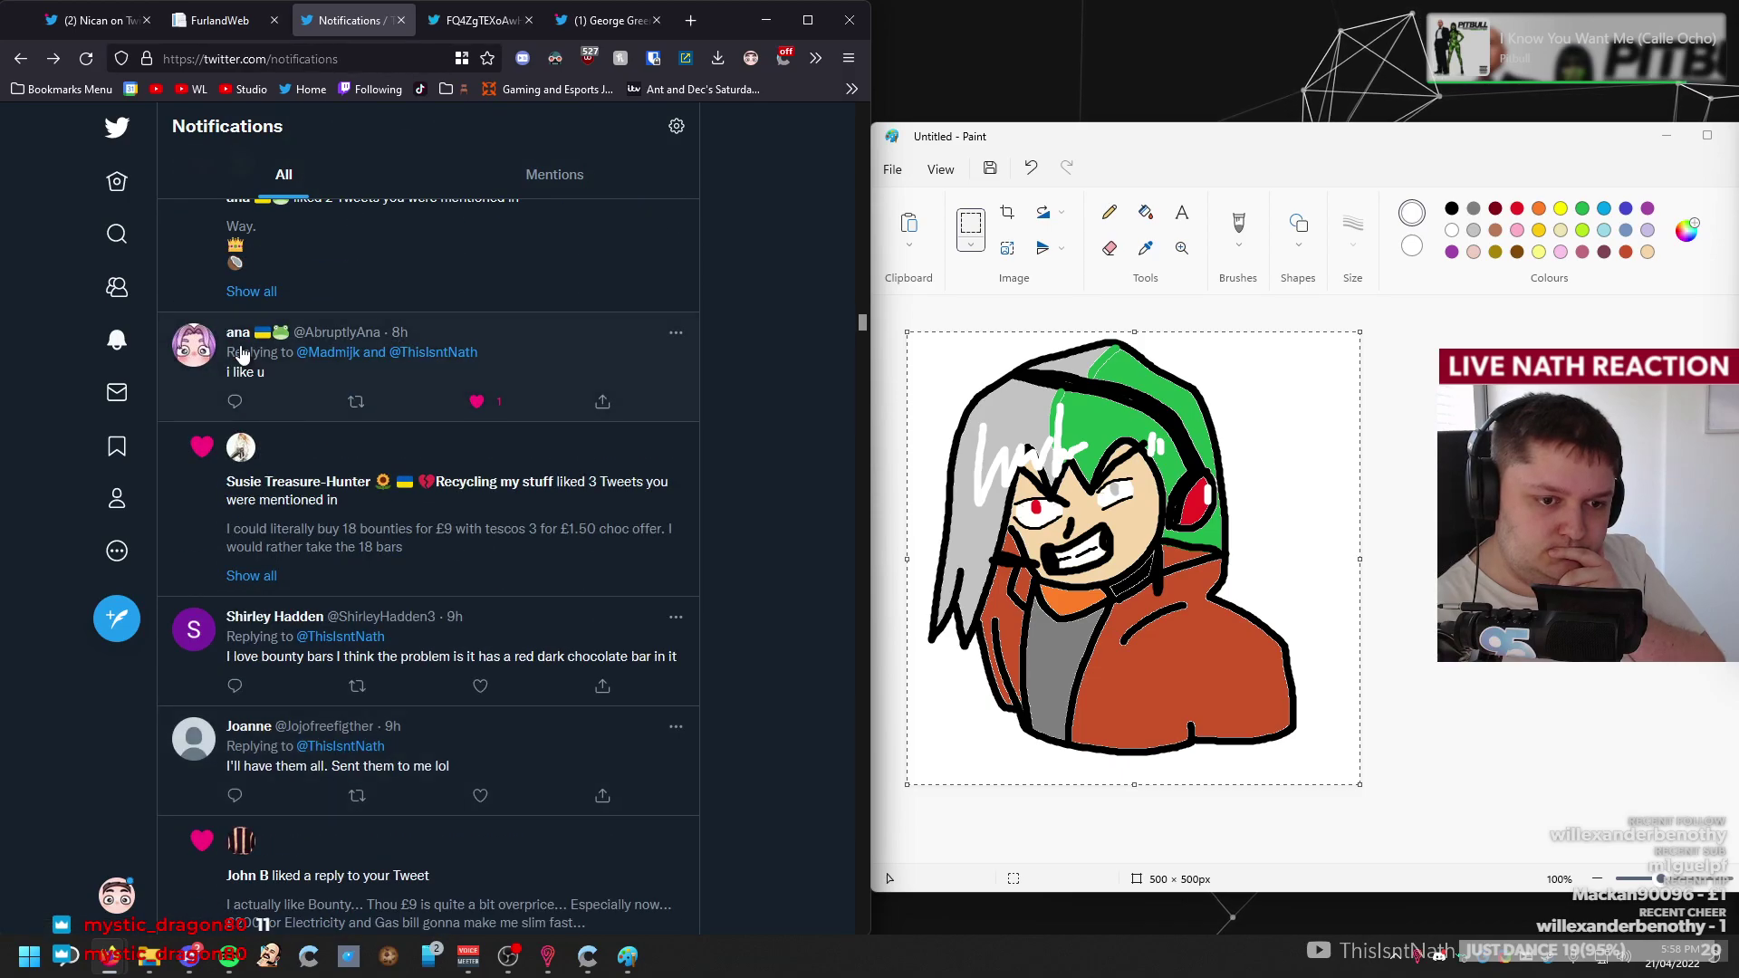
Look through the older notifications for avatar requests and like the reply about the husband's Bounty egg from Sainsburys.
scroll(242, 354, up, 5)
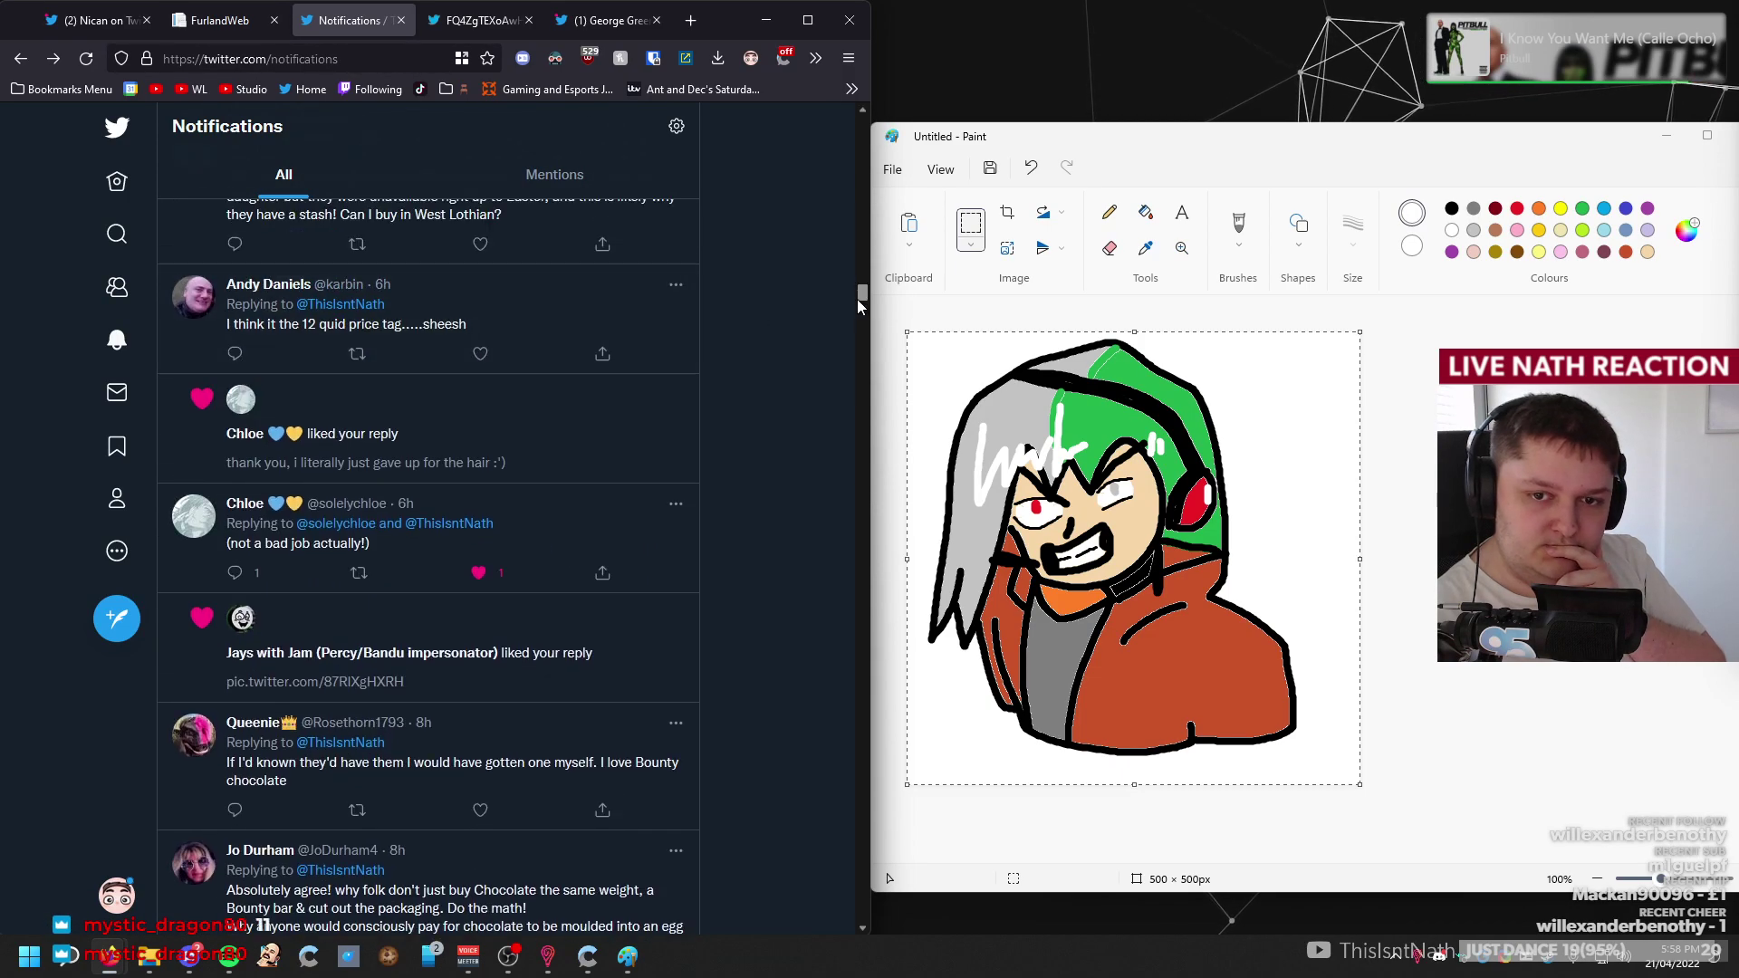
drag(859, 306, 846, 486)
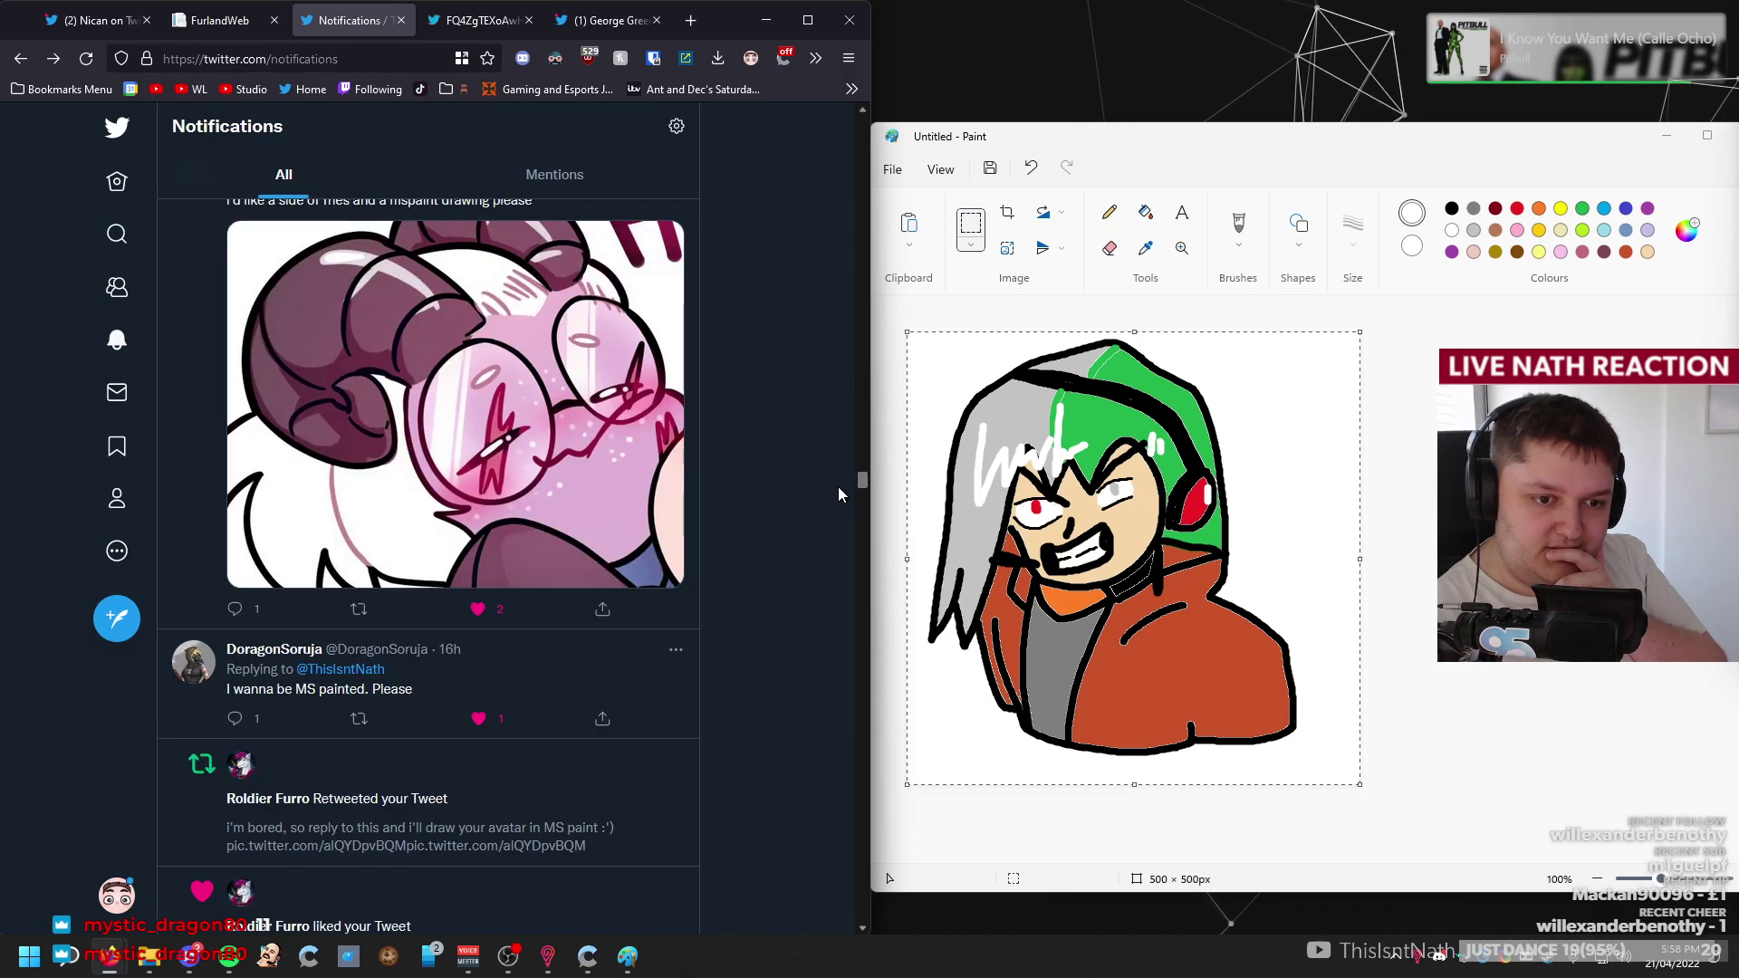
scroll(480, 634, up, 8)
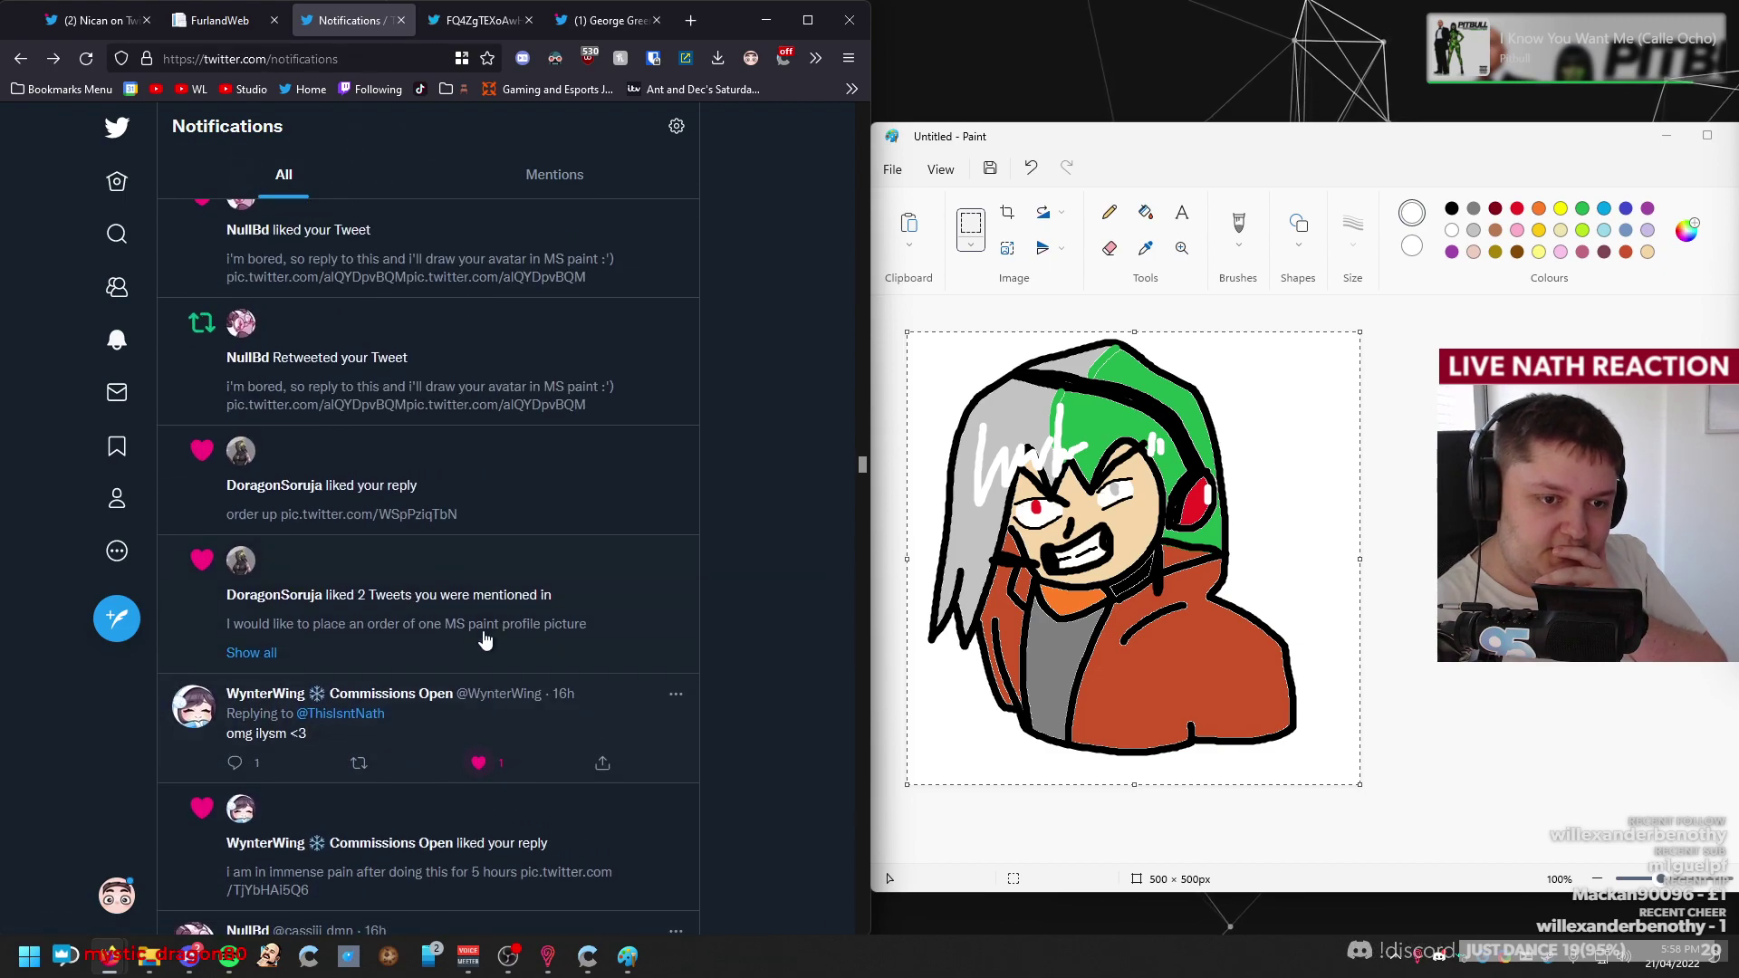
scroll(456, 601, up, 5)
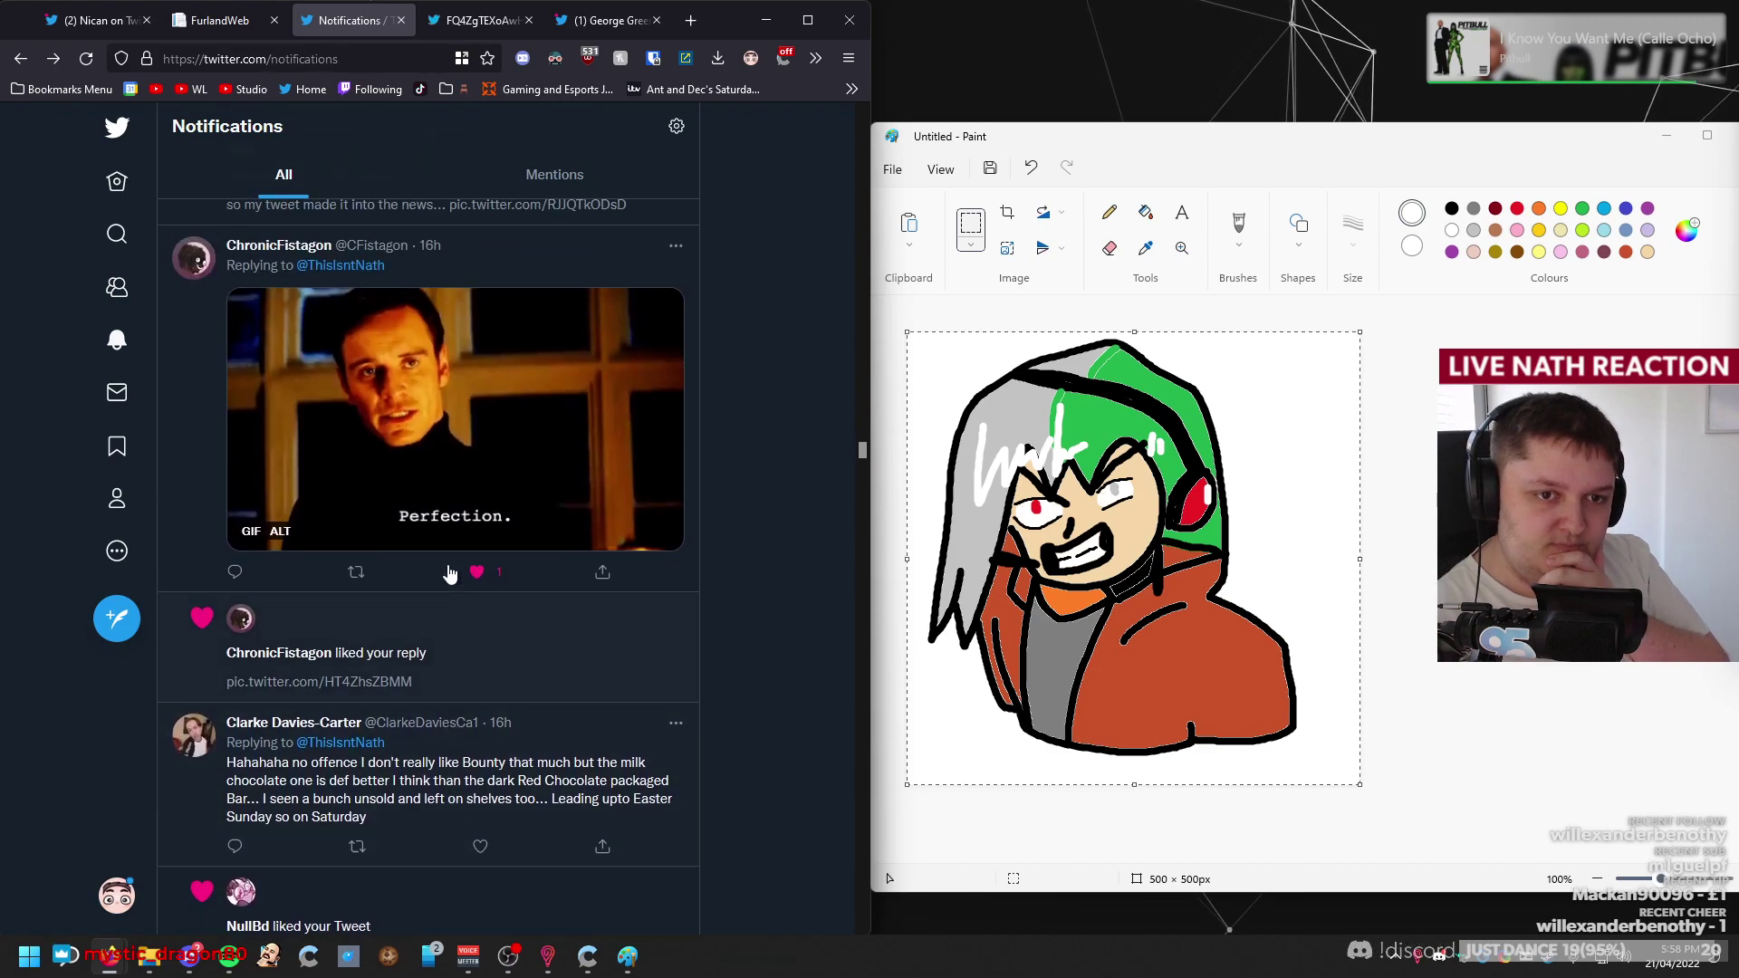
scroll(447, 592, up, 8)
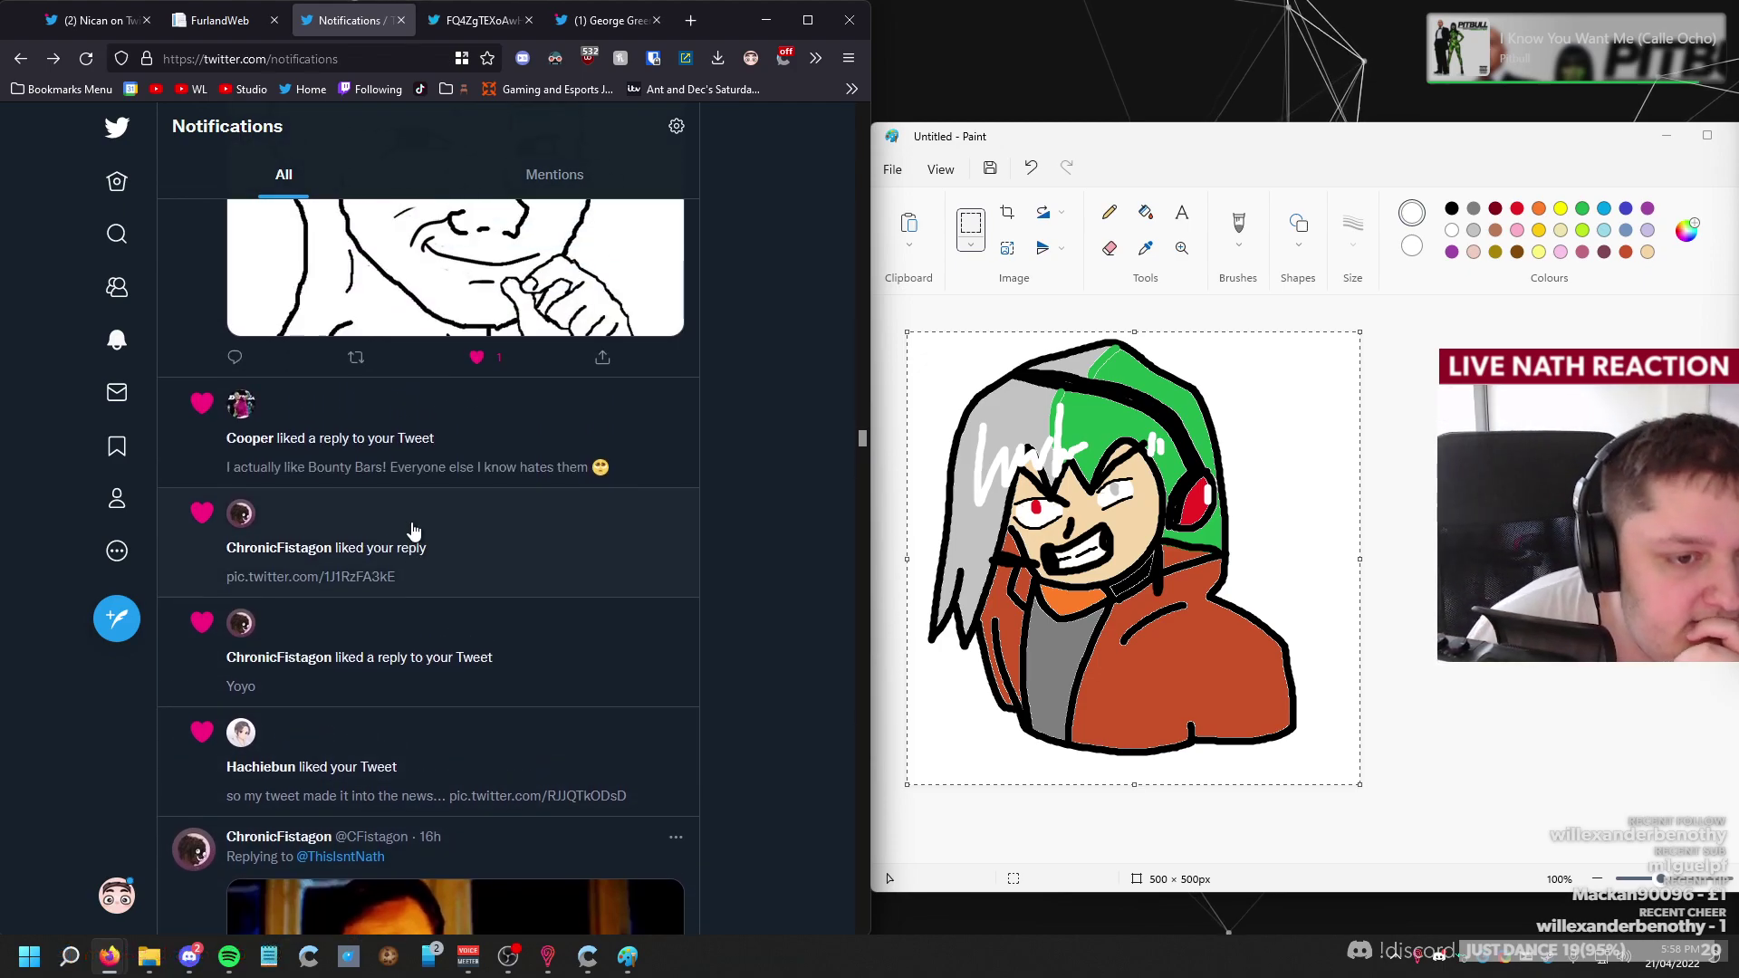
scroll(399, 544, up, 10)
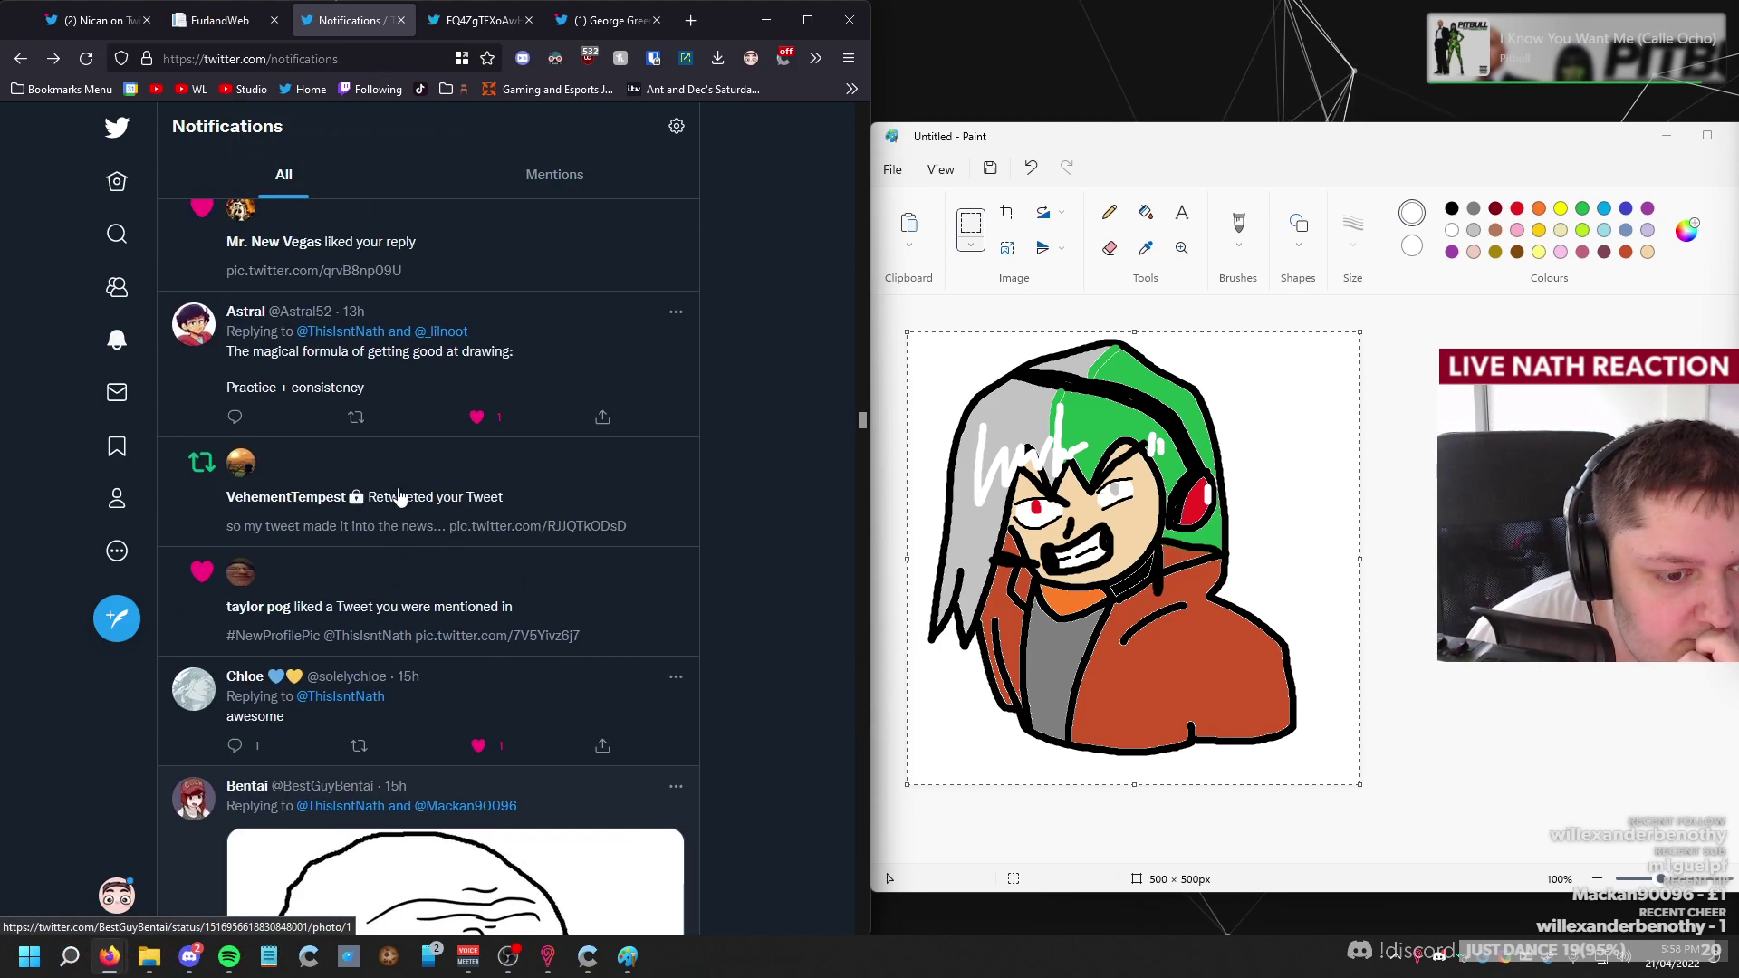
scroll(381, 605, down, 3)
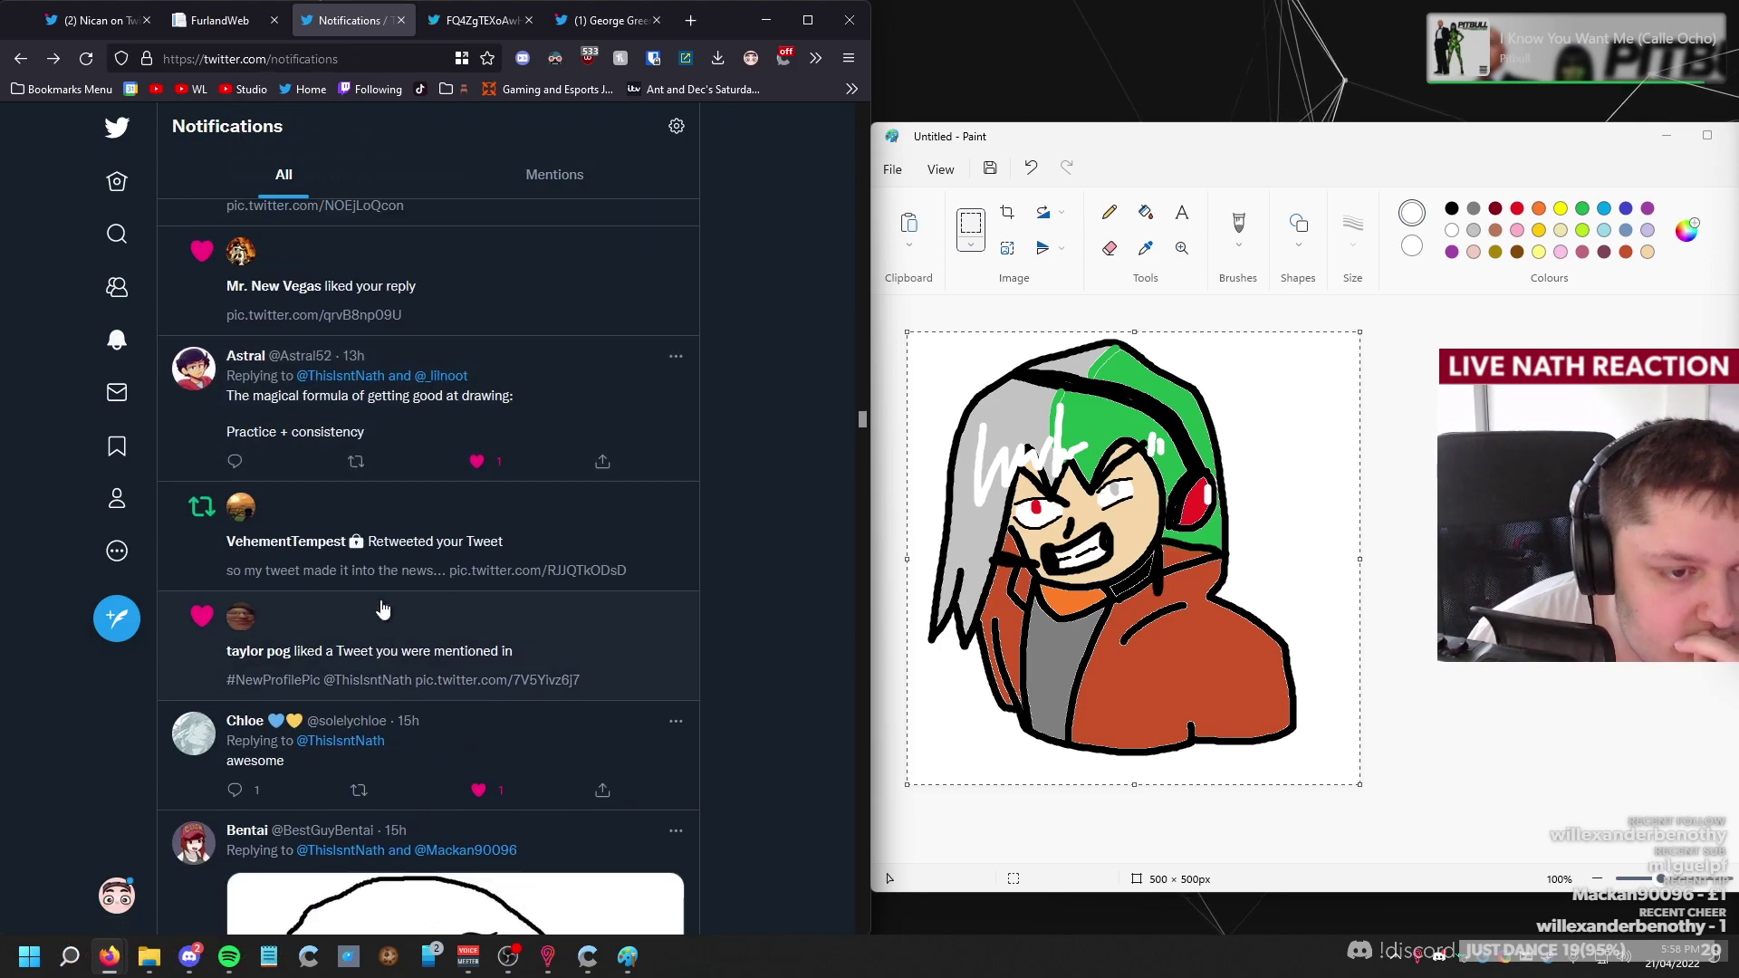
scroll(380, 606, up, 3)
scroll(369, 544, up, 6)
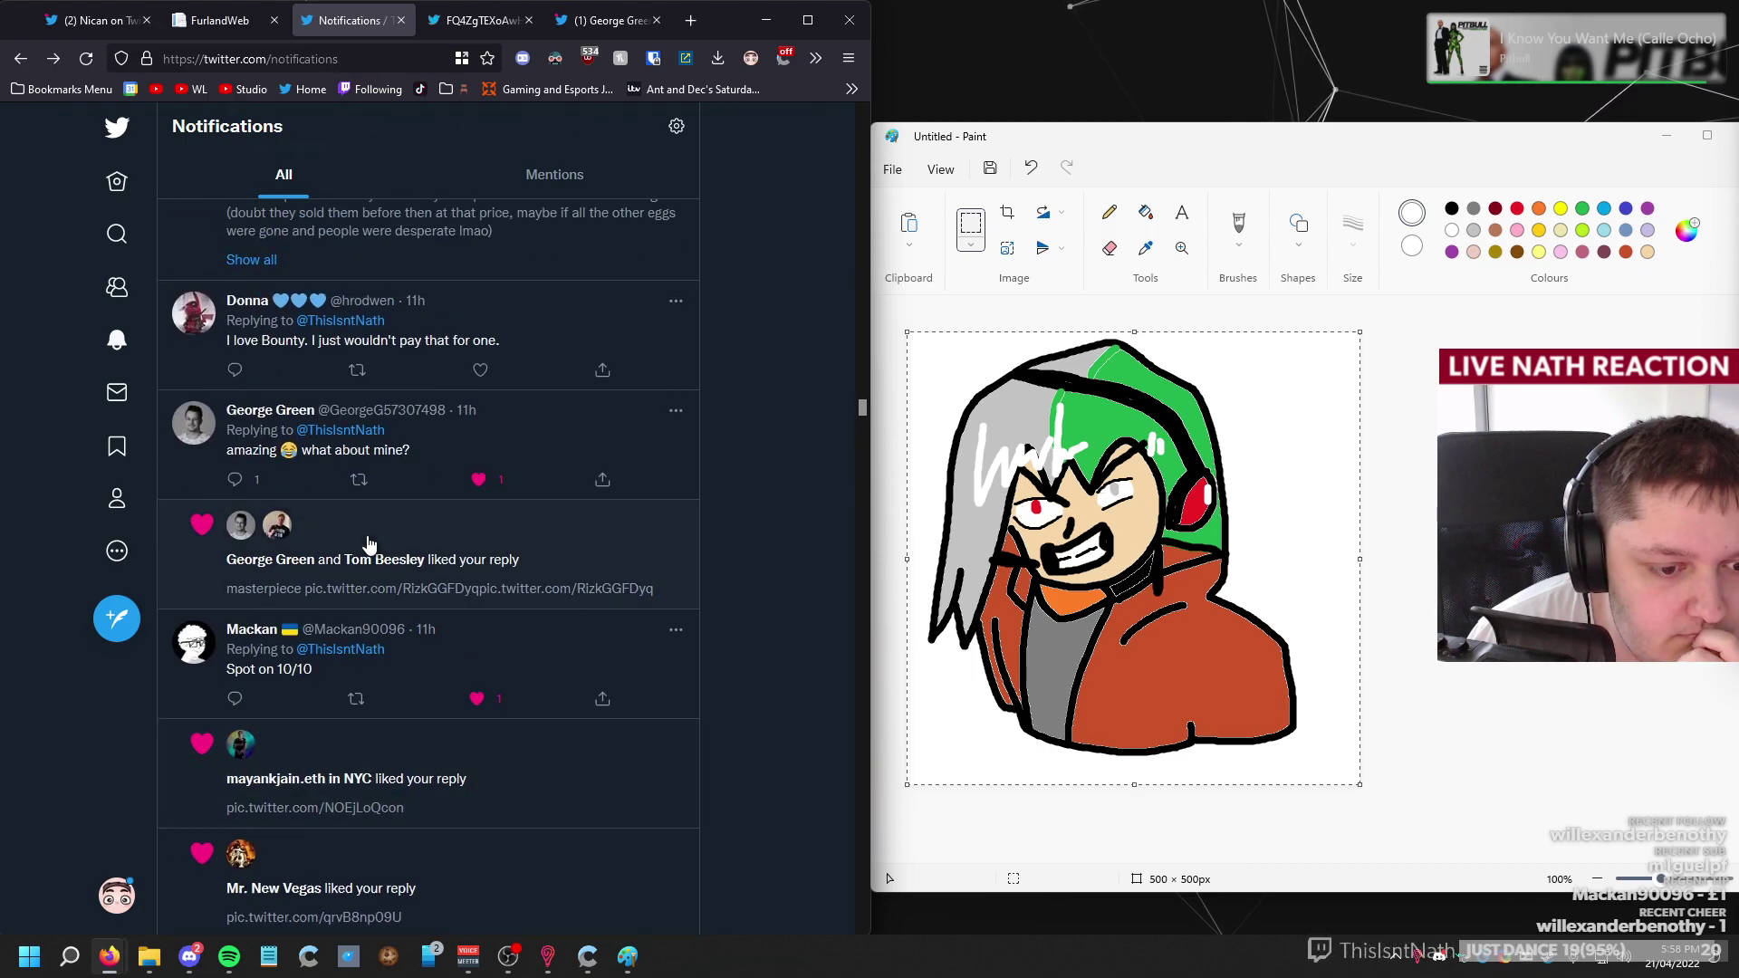
scroll(369, 543, up, 5)
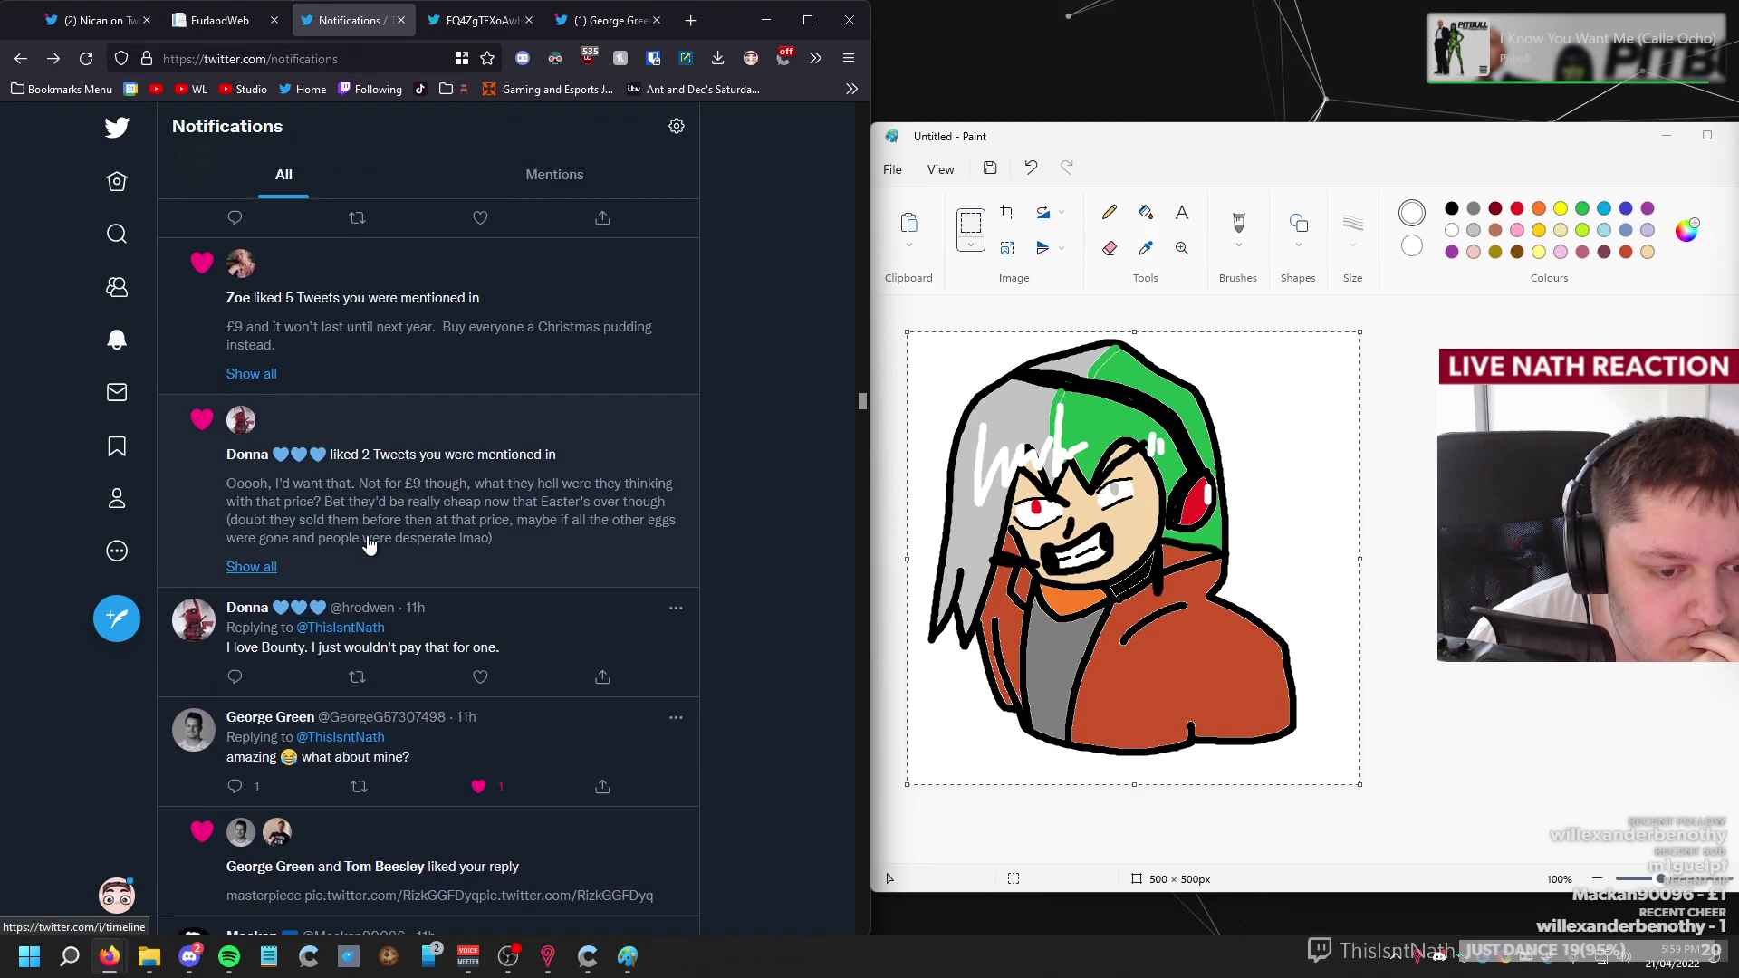
scroll(369, 544, up, 4)
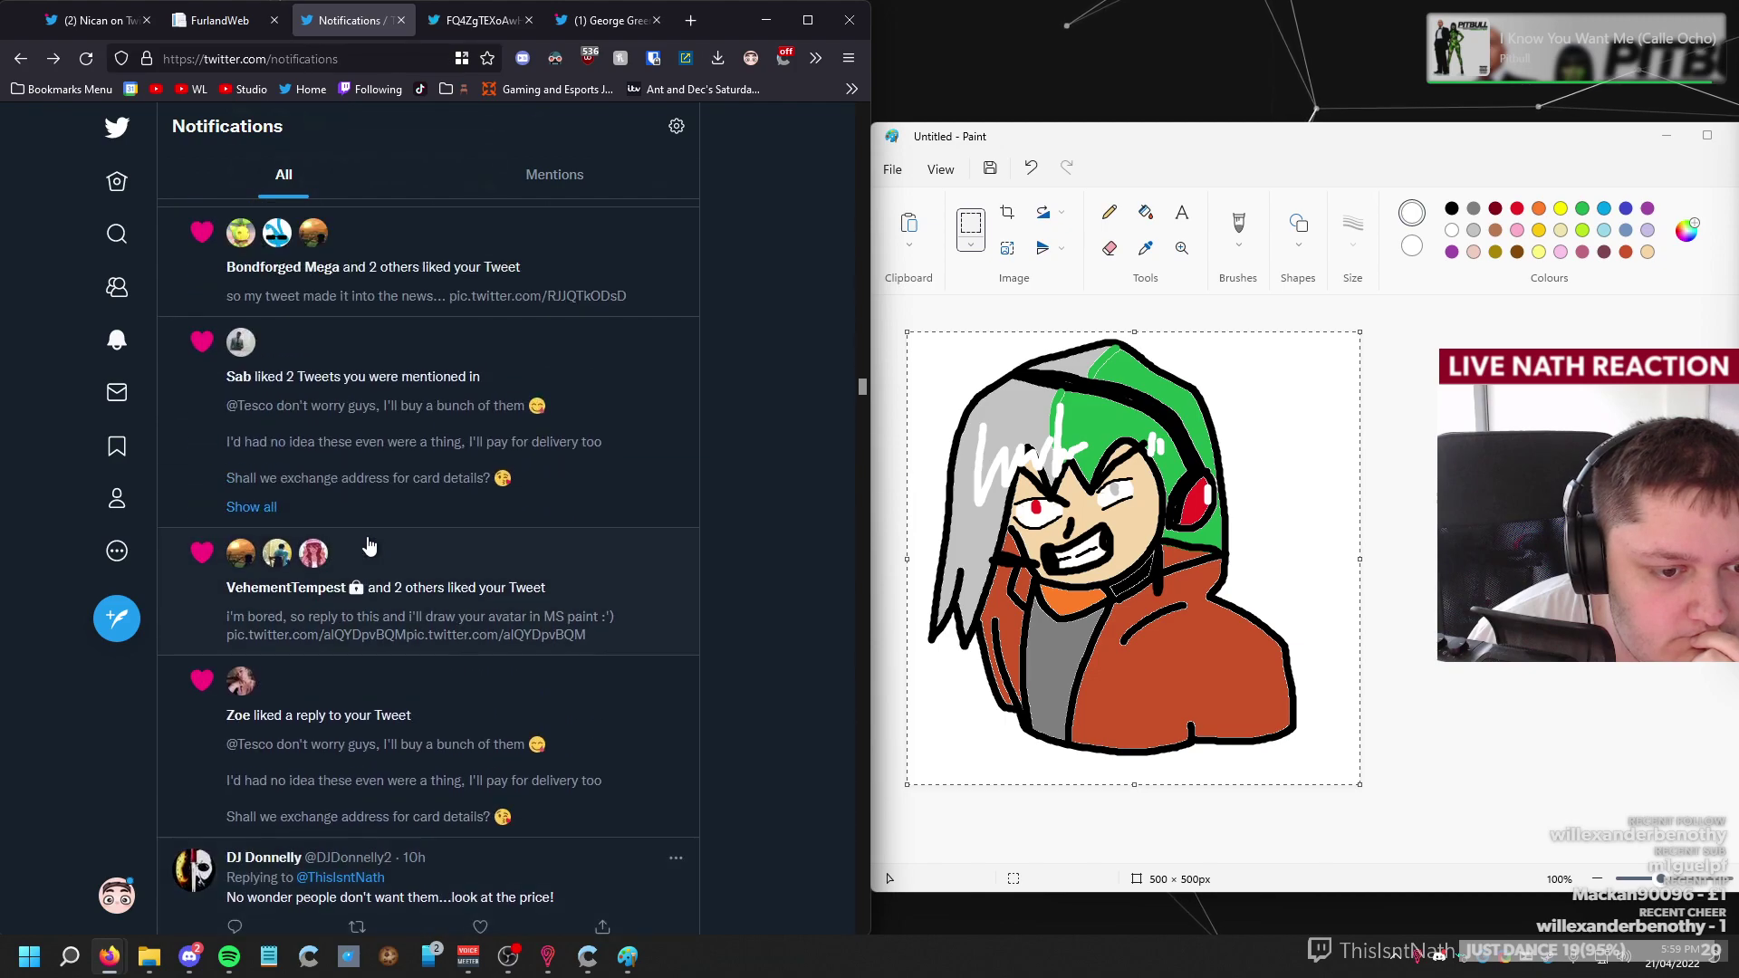
scroll(357, 722, up, 15)
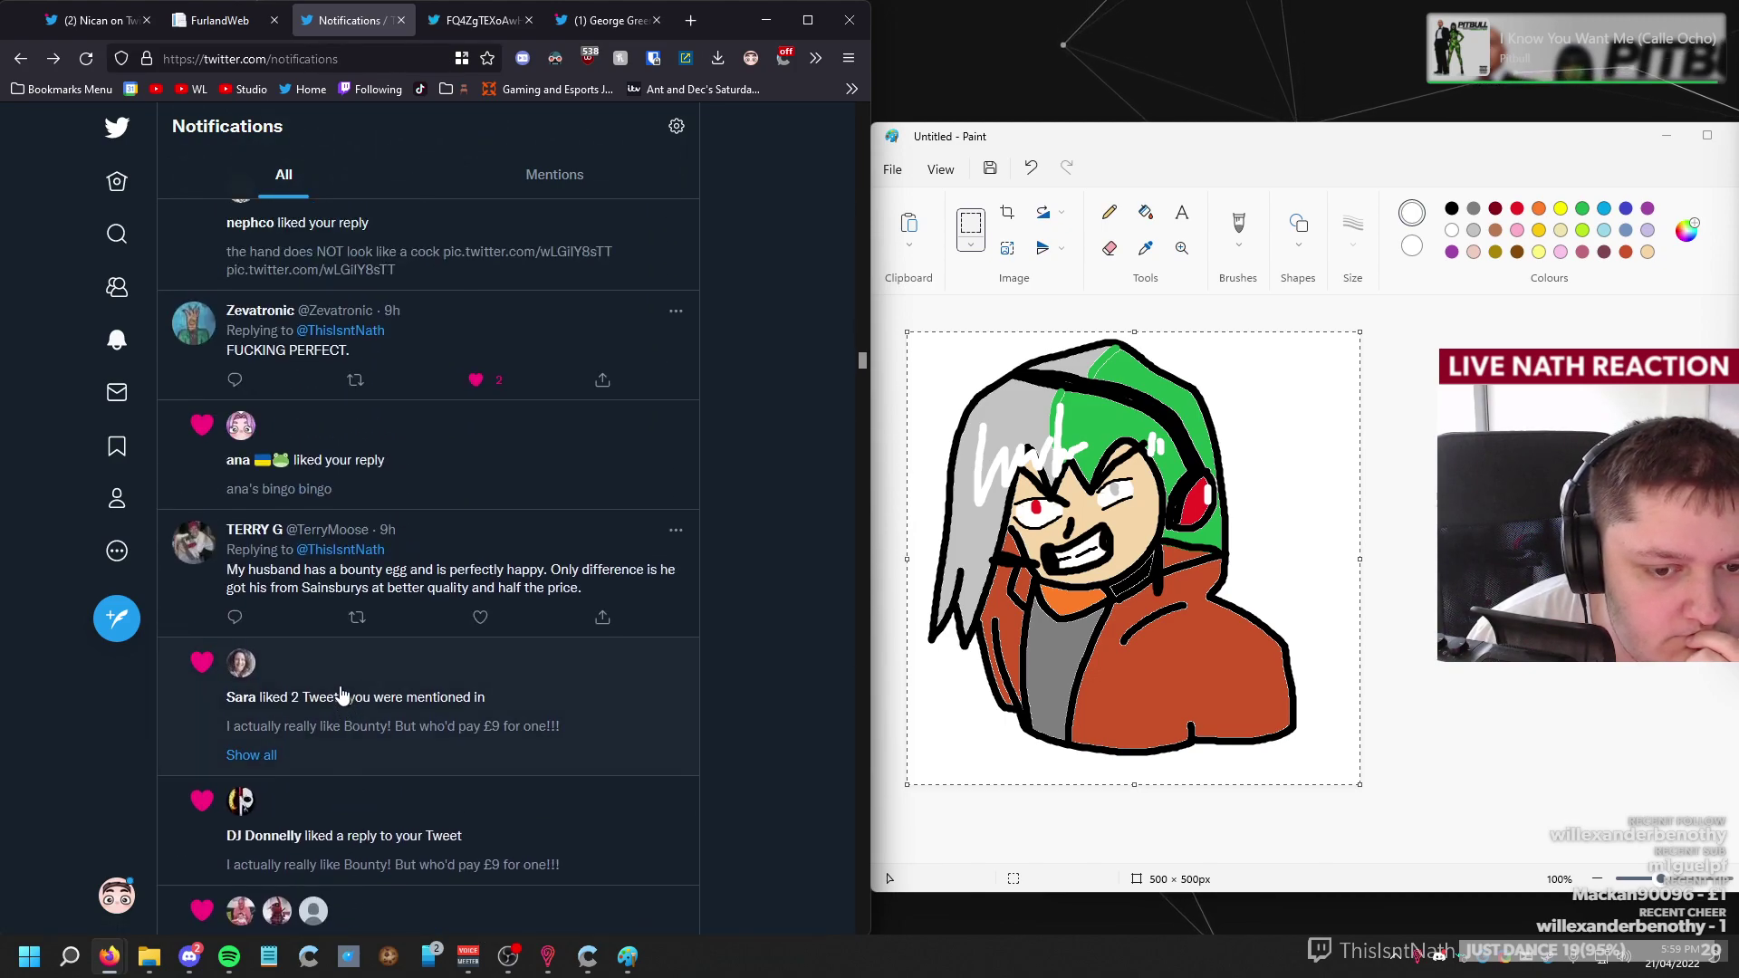
scroll(480, 624, up, 4)
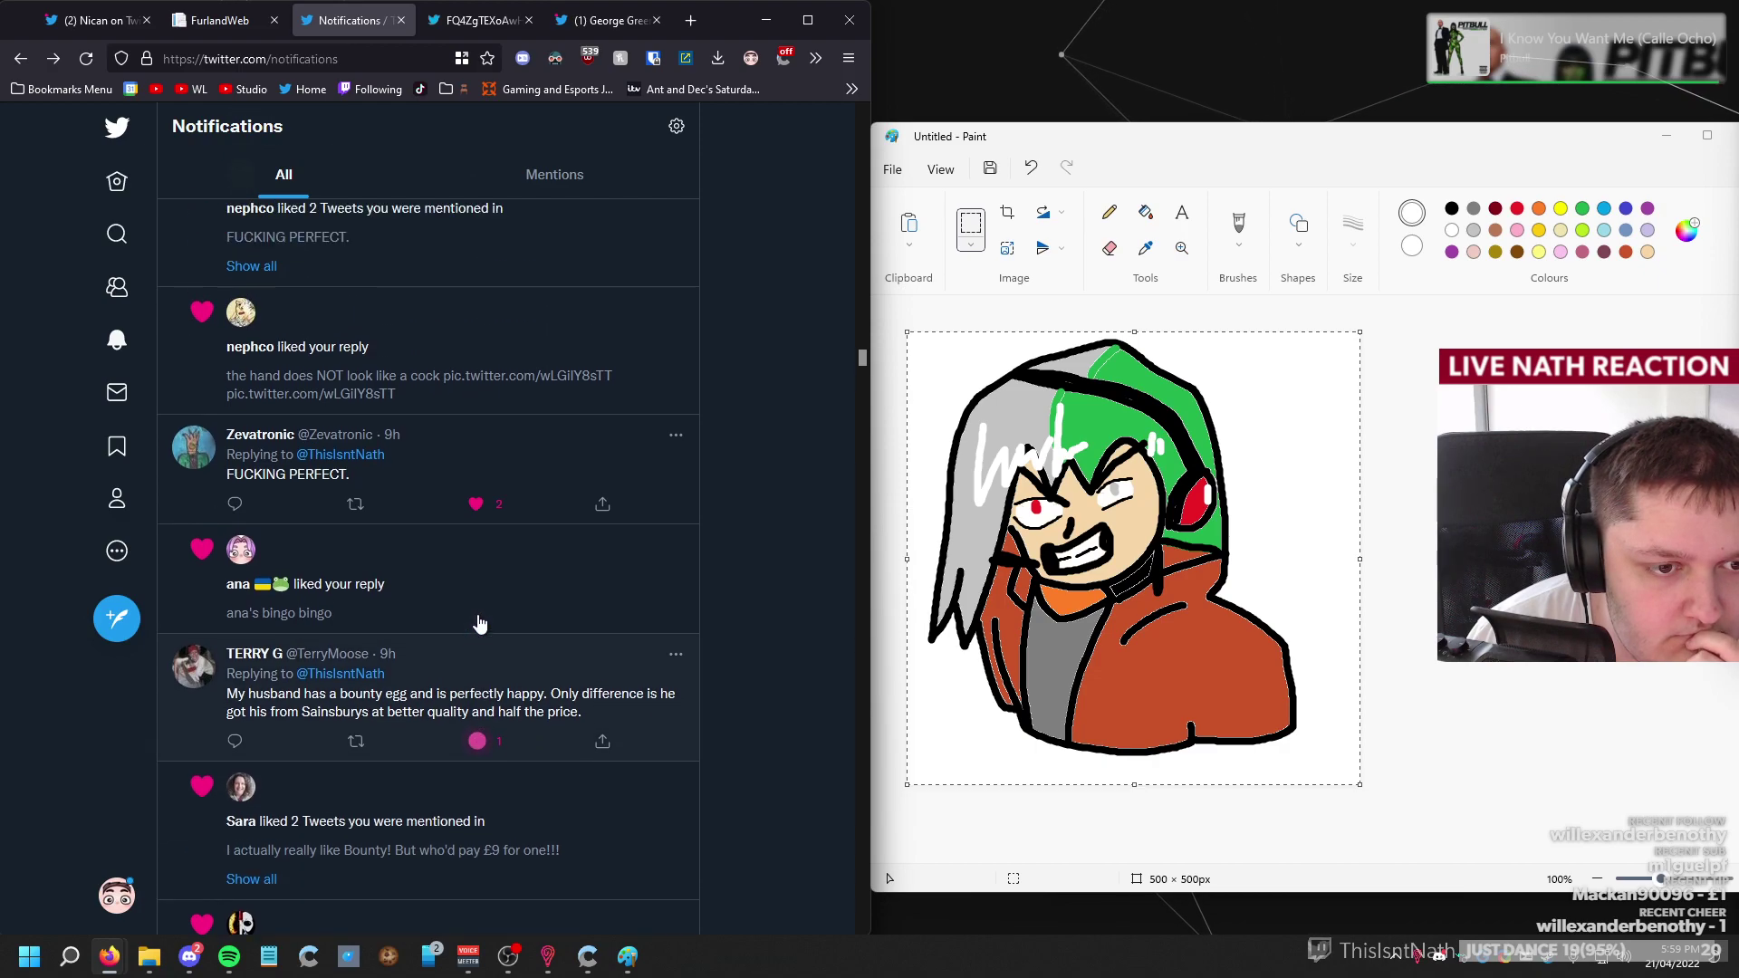
Review the more recent notifications, view the GMB library tweet asking to show the photo on ITV's Lorraine, and return to the notifications.
scroll(471, 623, up, 12)
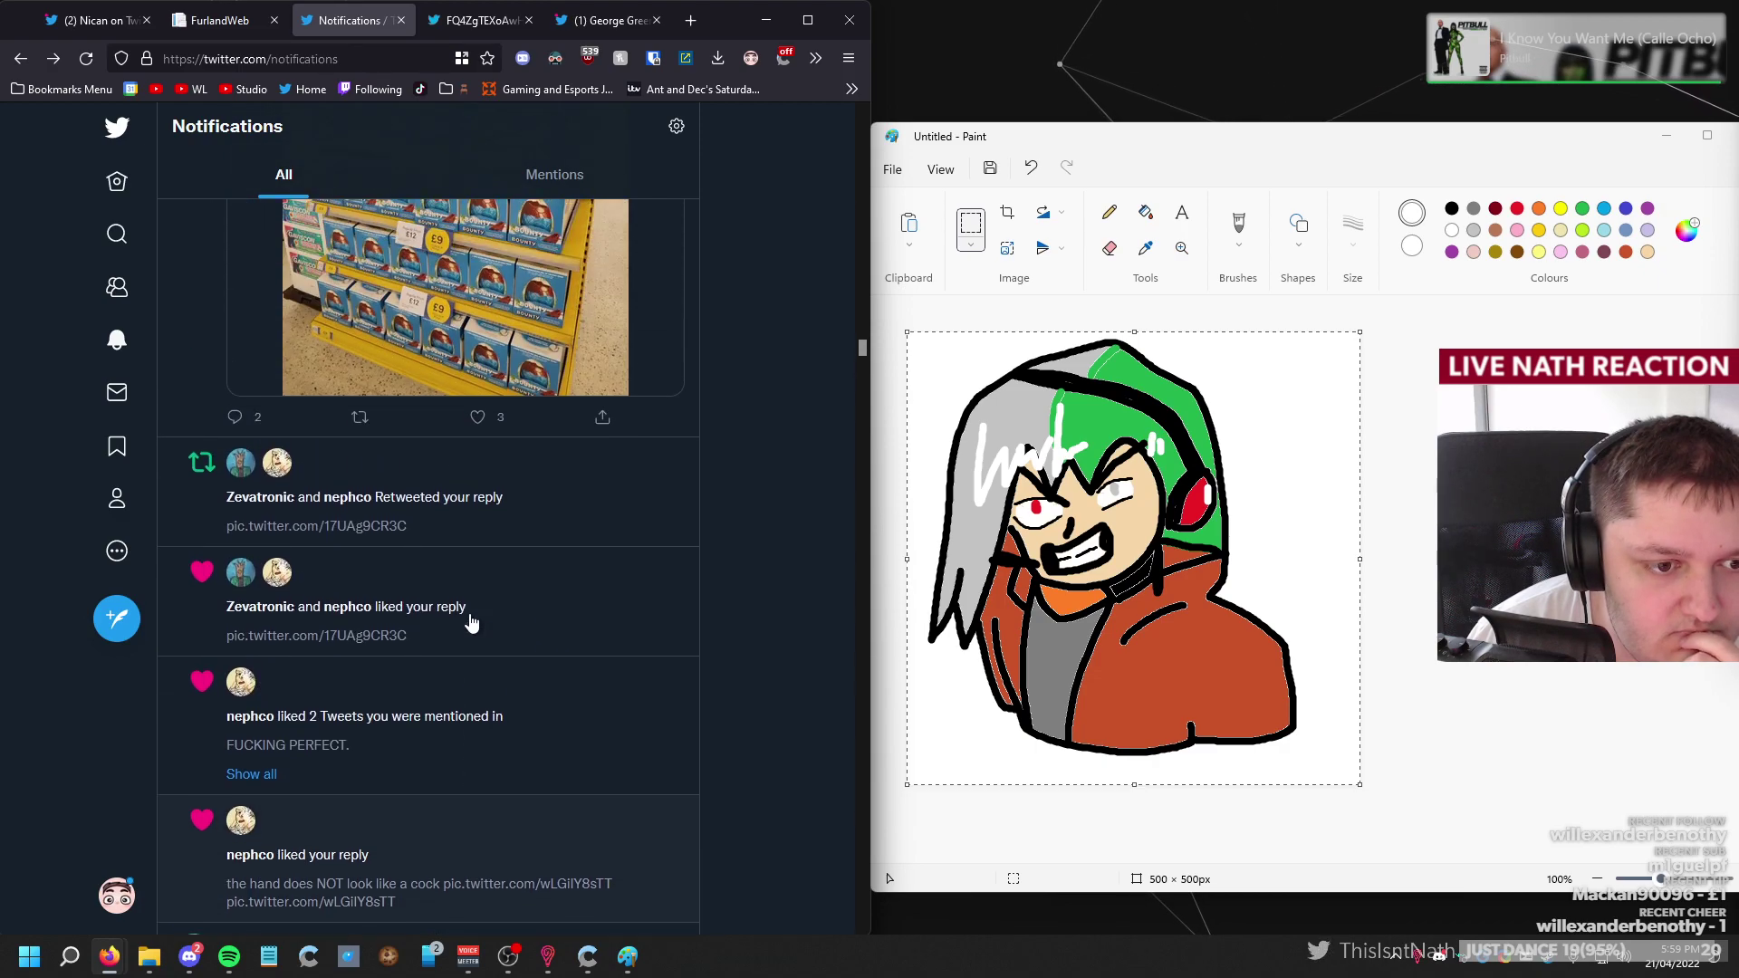
scroll(461, 622, down, 3)
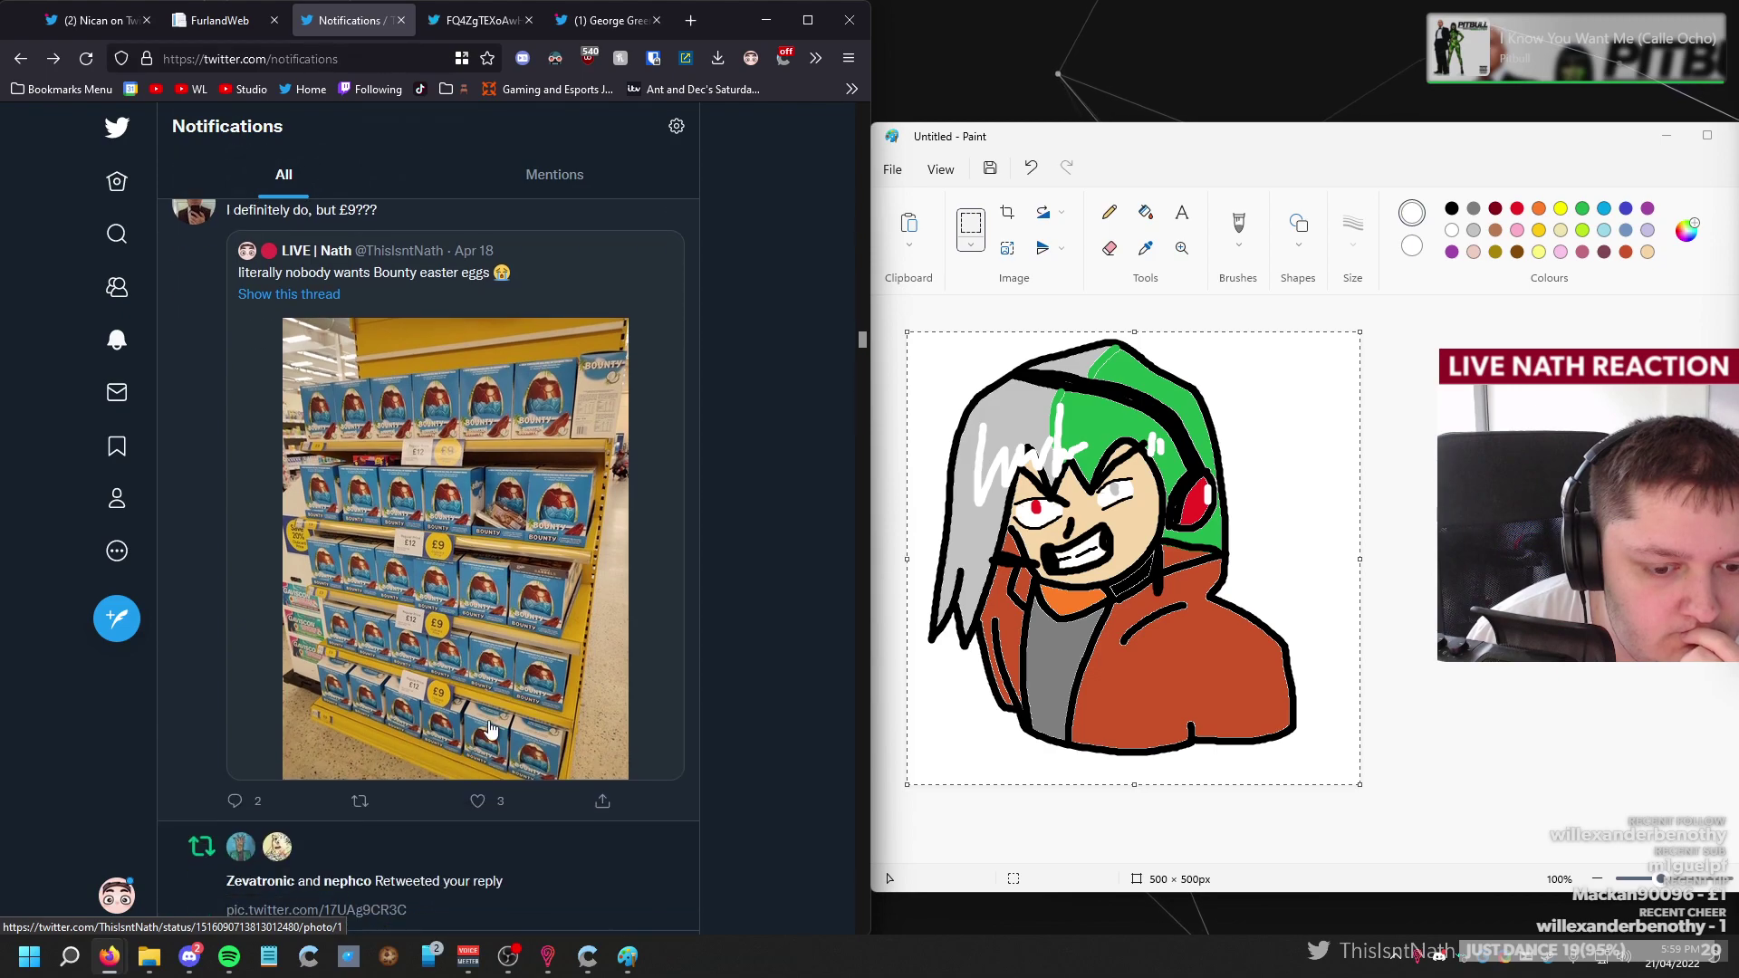
scroll(342, 645, up, 8)
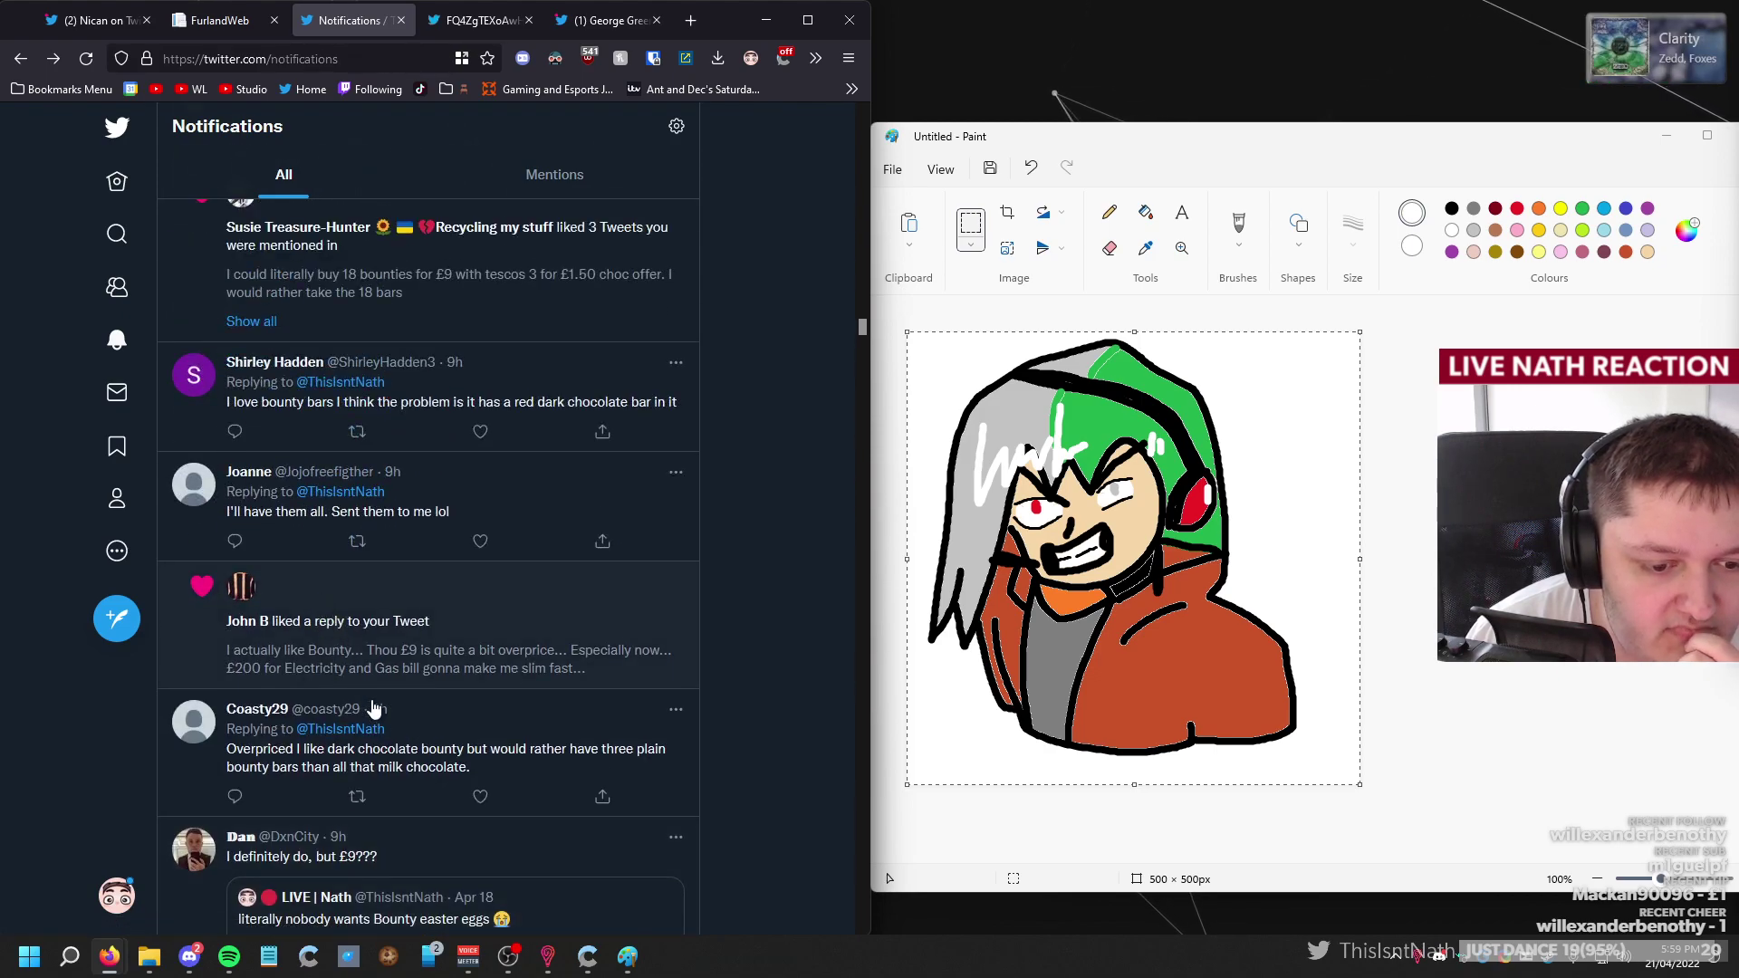
scroll(415, 725, up, 1)
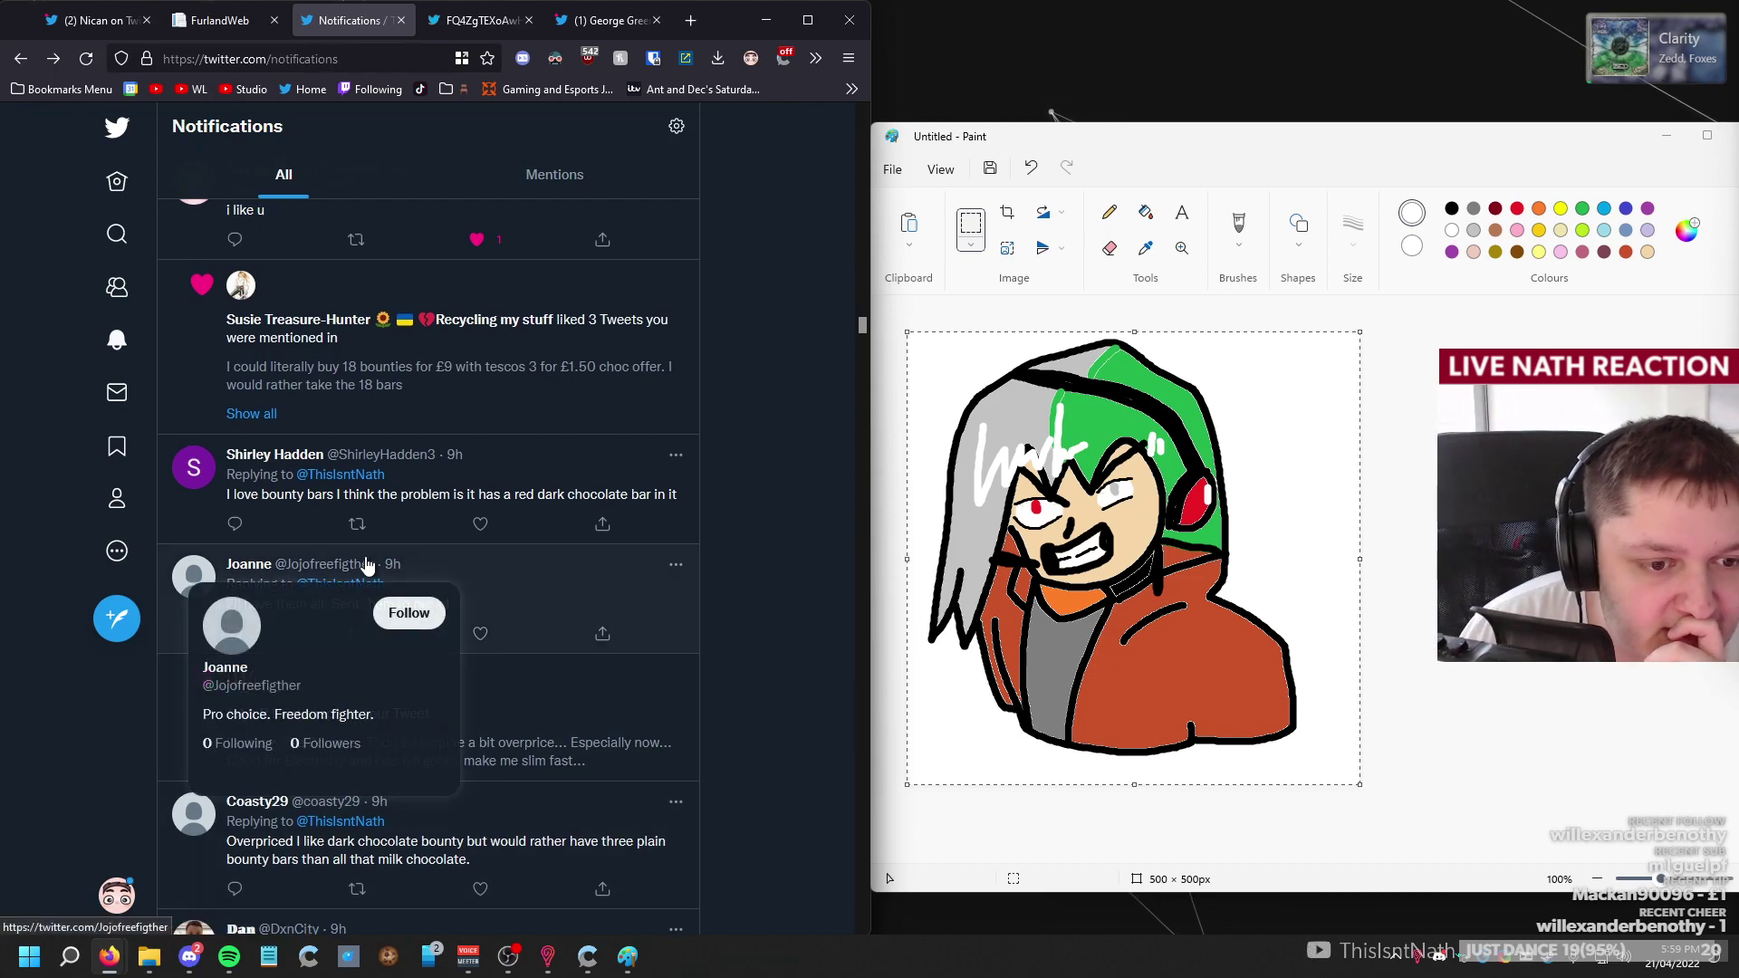
scroll(517, 460, up, 10)
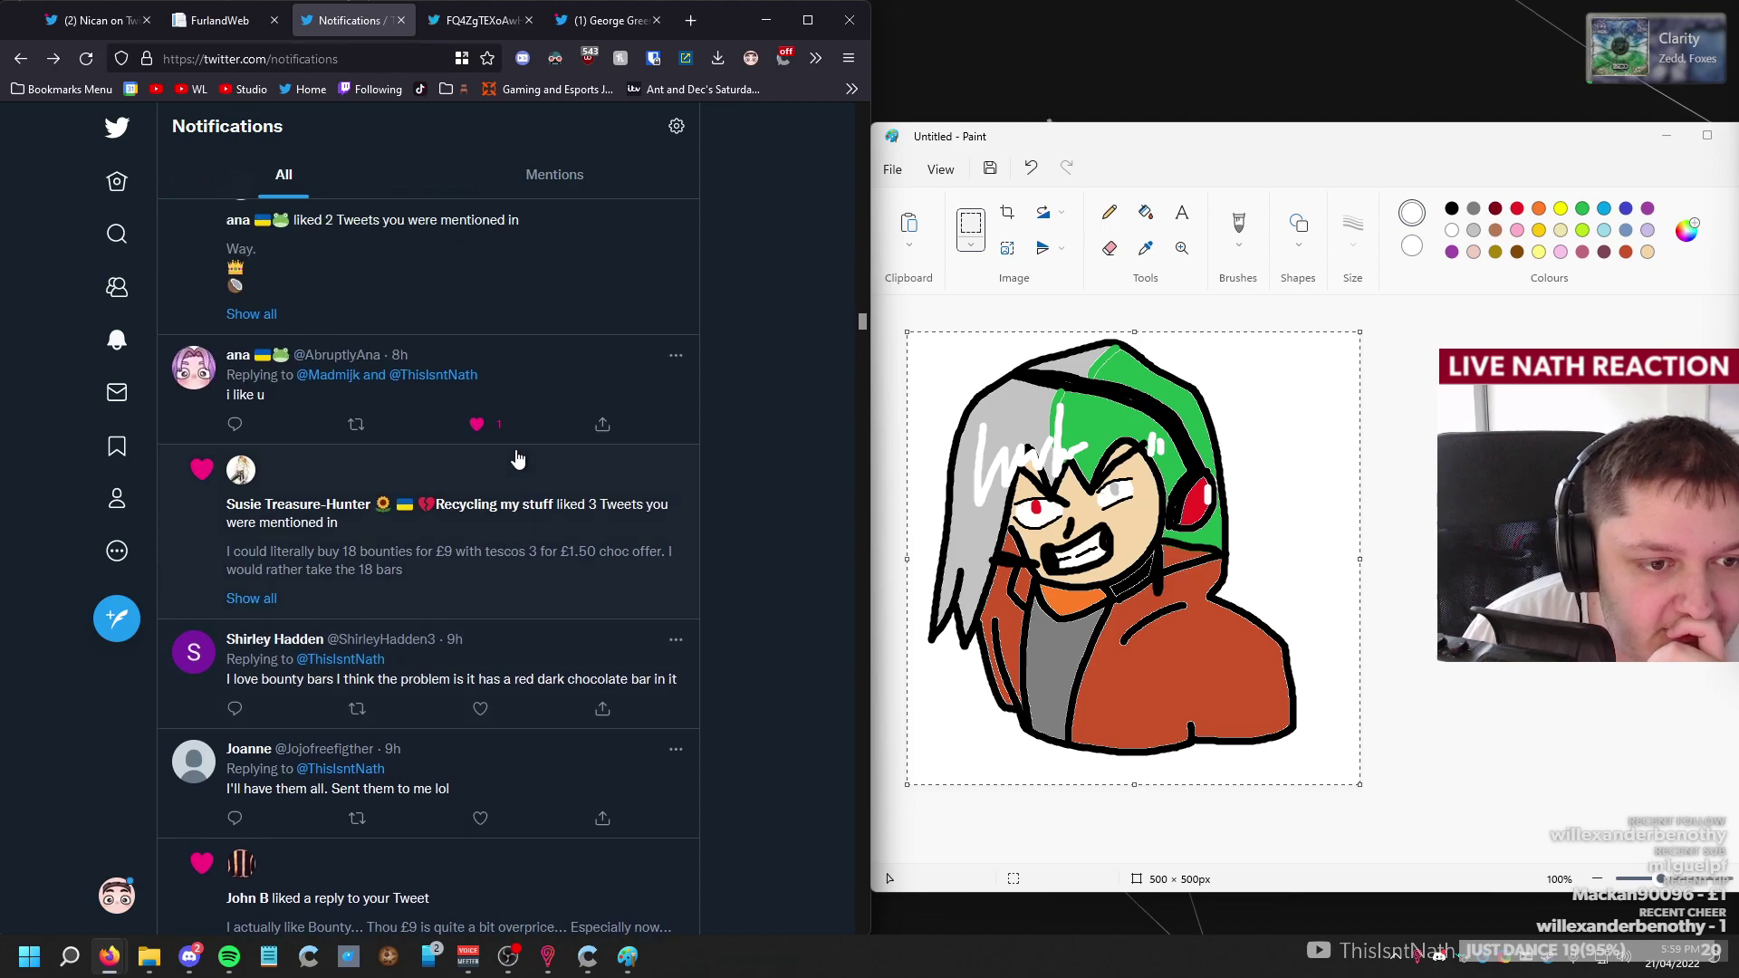
scroll(510, 458, up, 3)
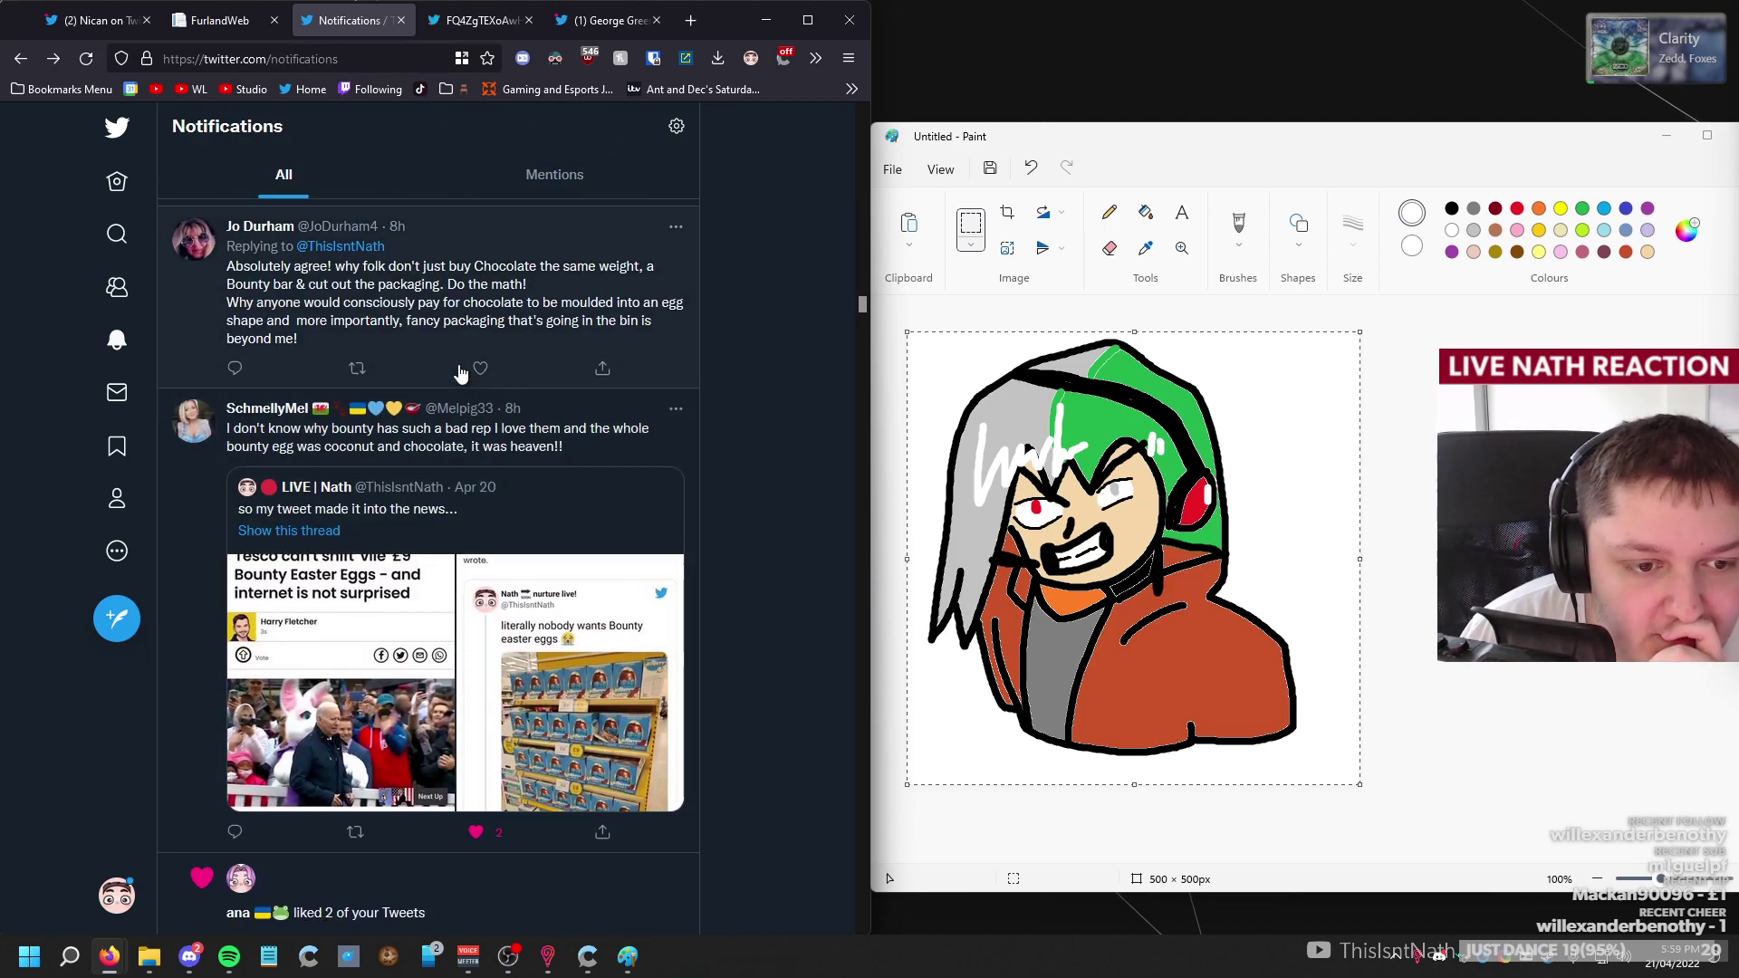
scroll(458, 366, up, 1)
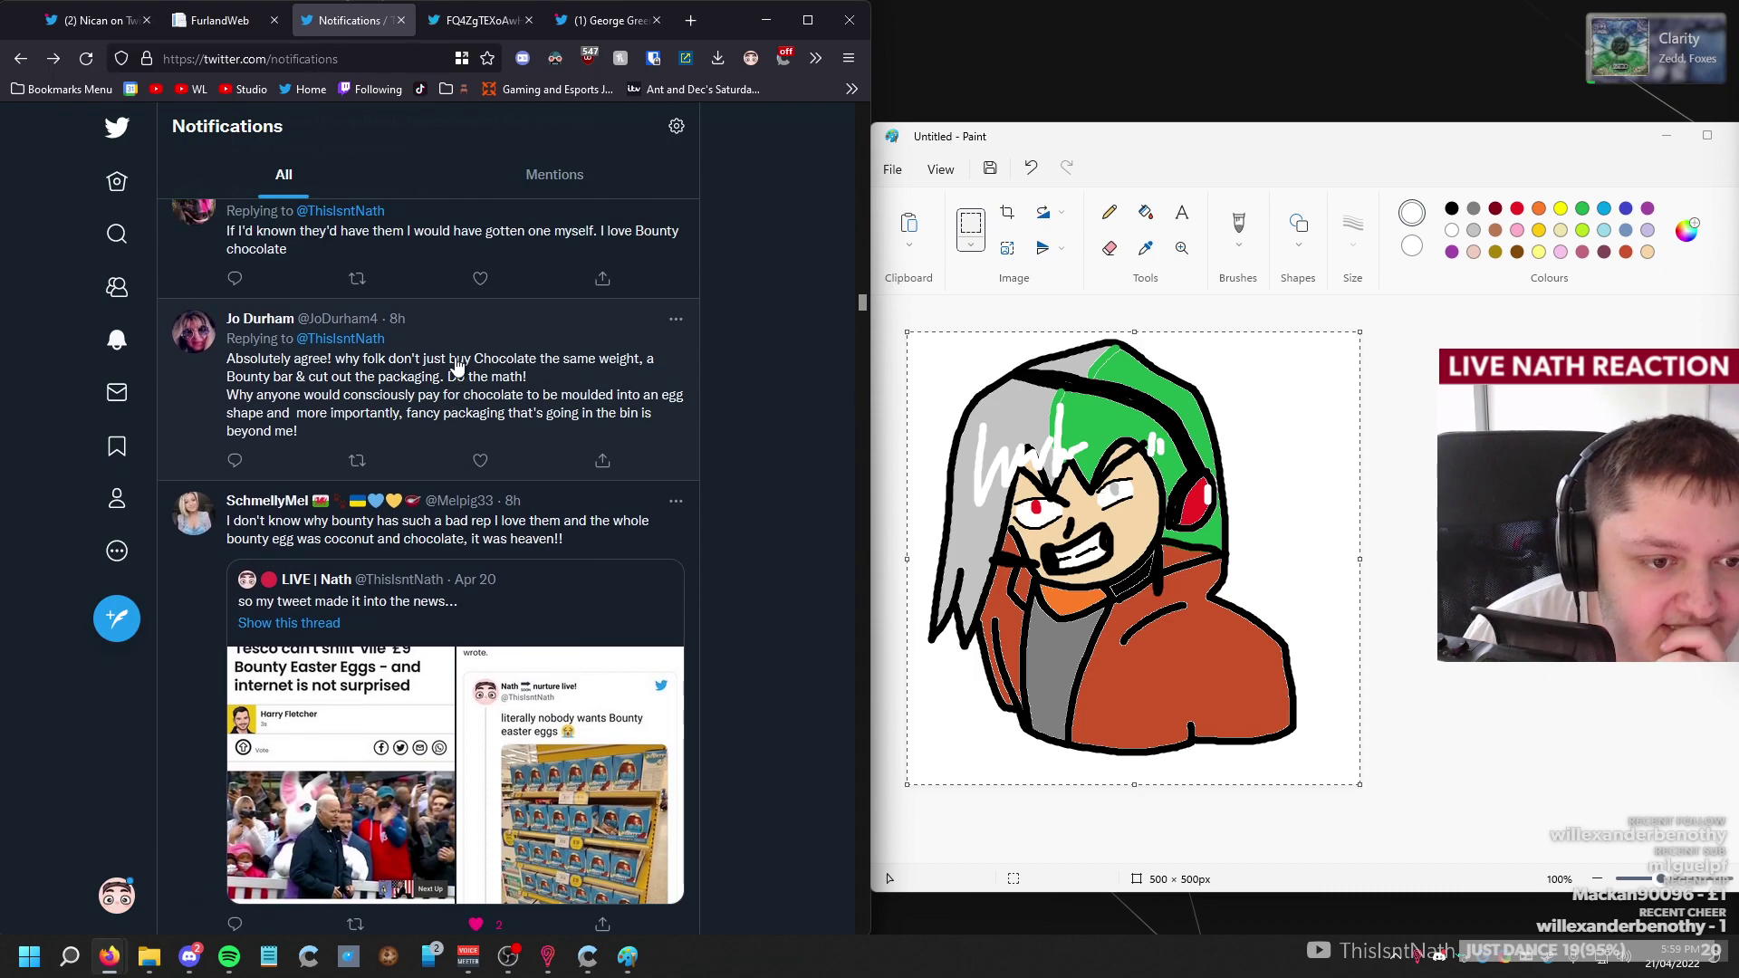
scroll(457, 366, up, 3)
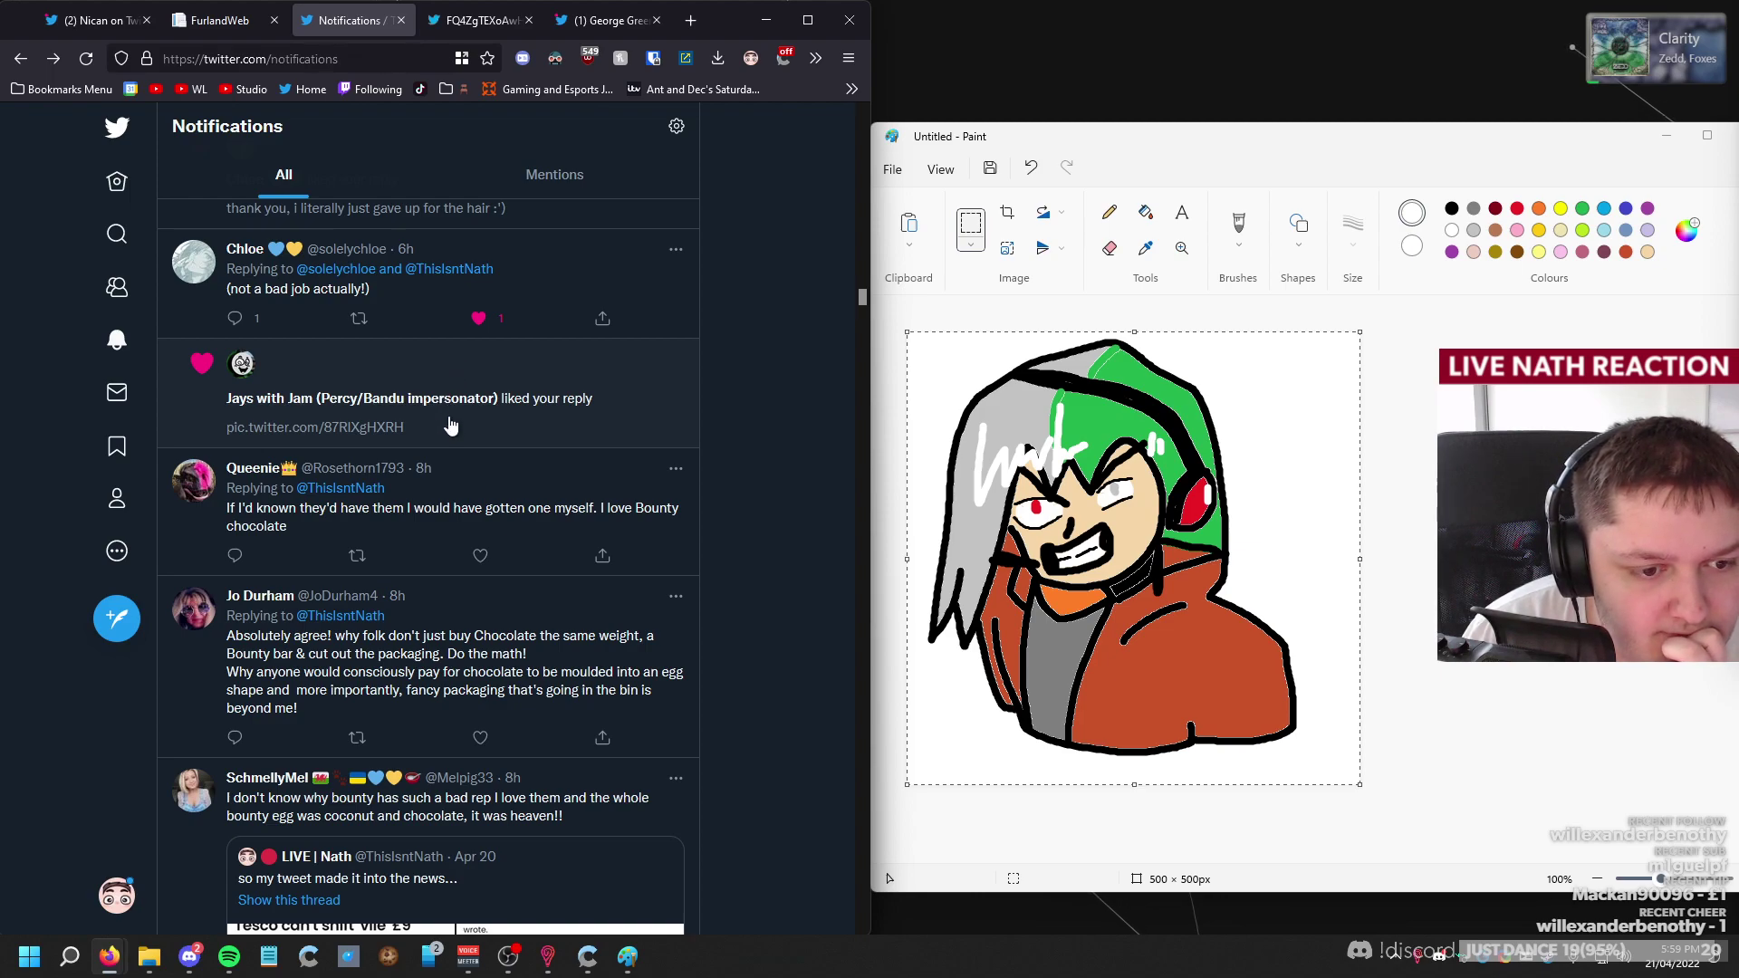
scroll(450, 426, up, 6)
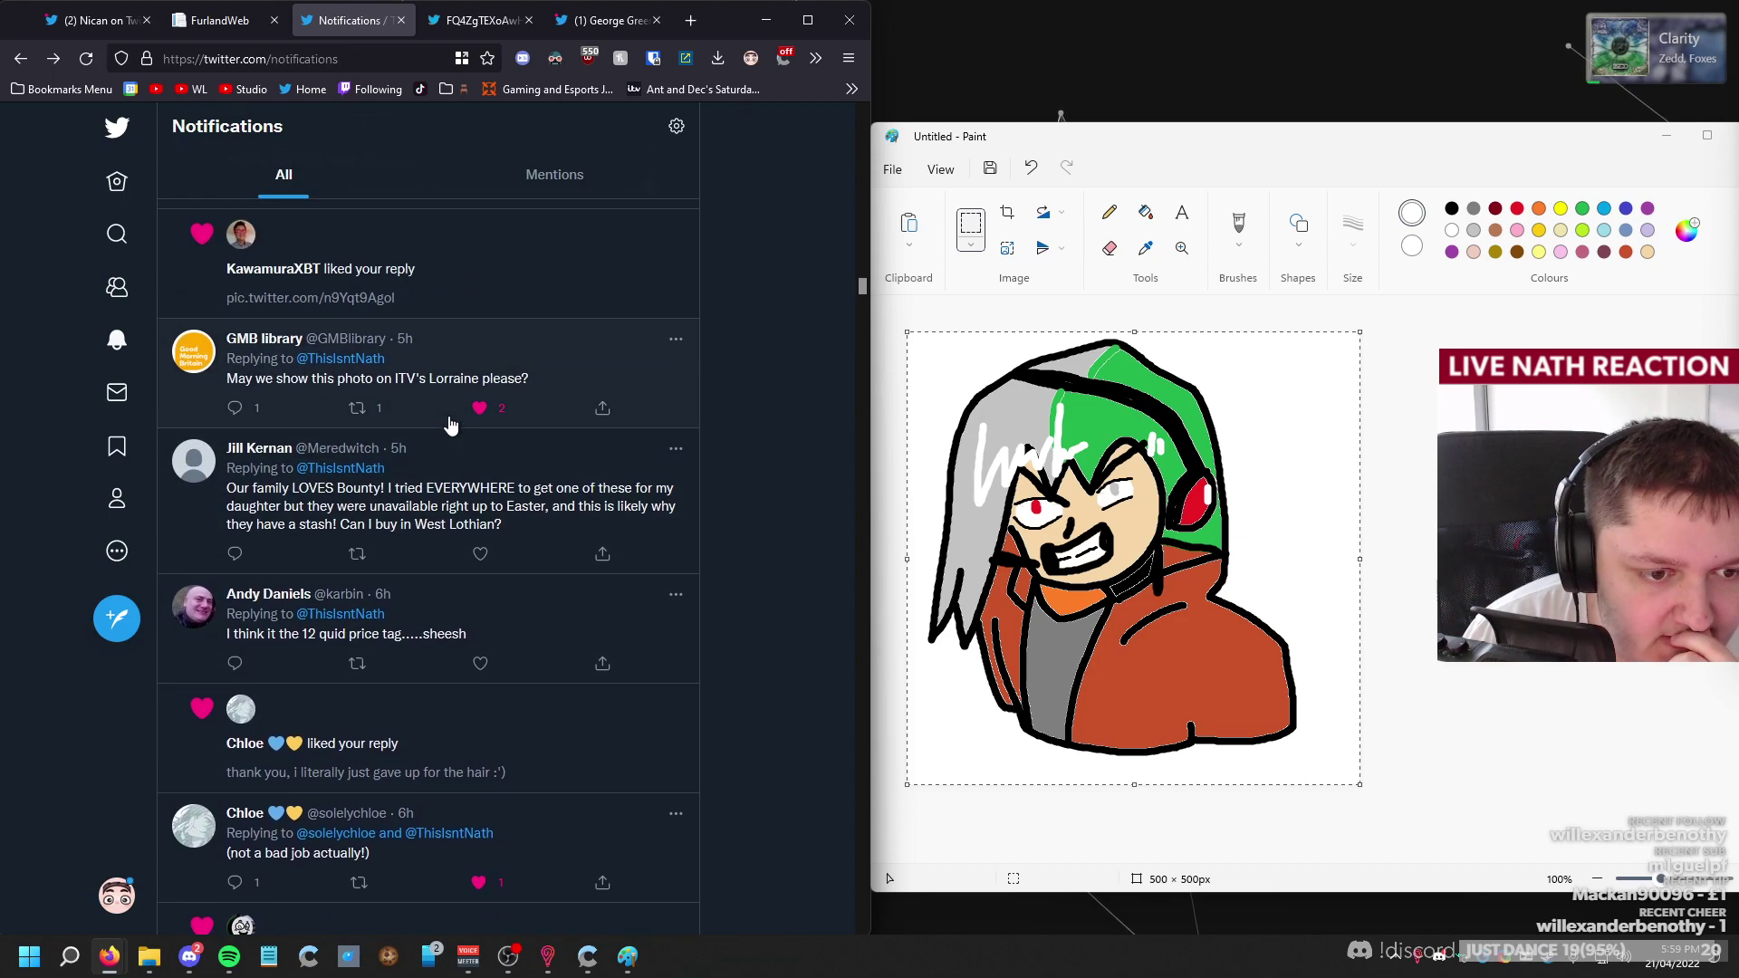
scroll(450, 426, up, 1)
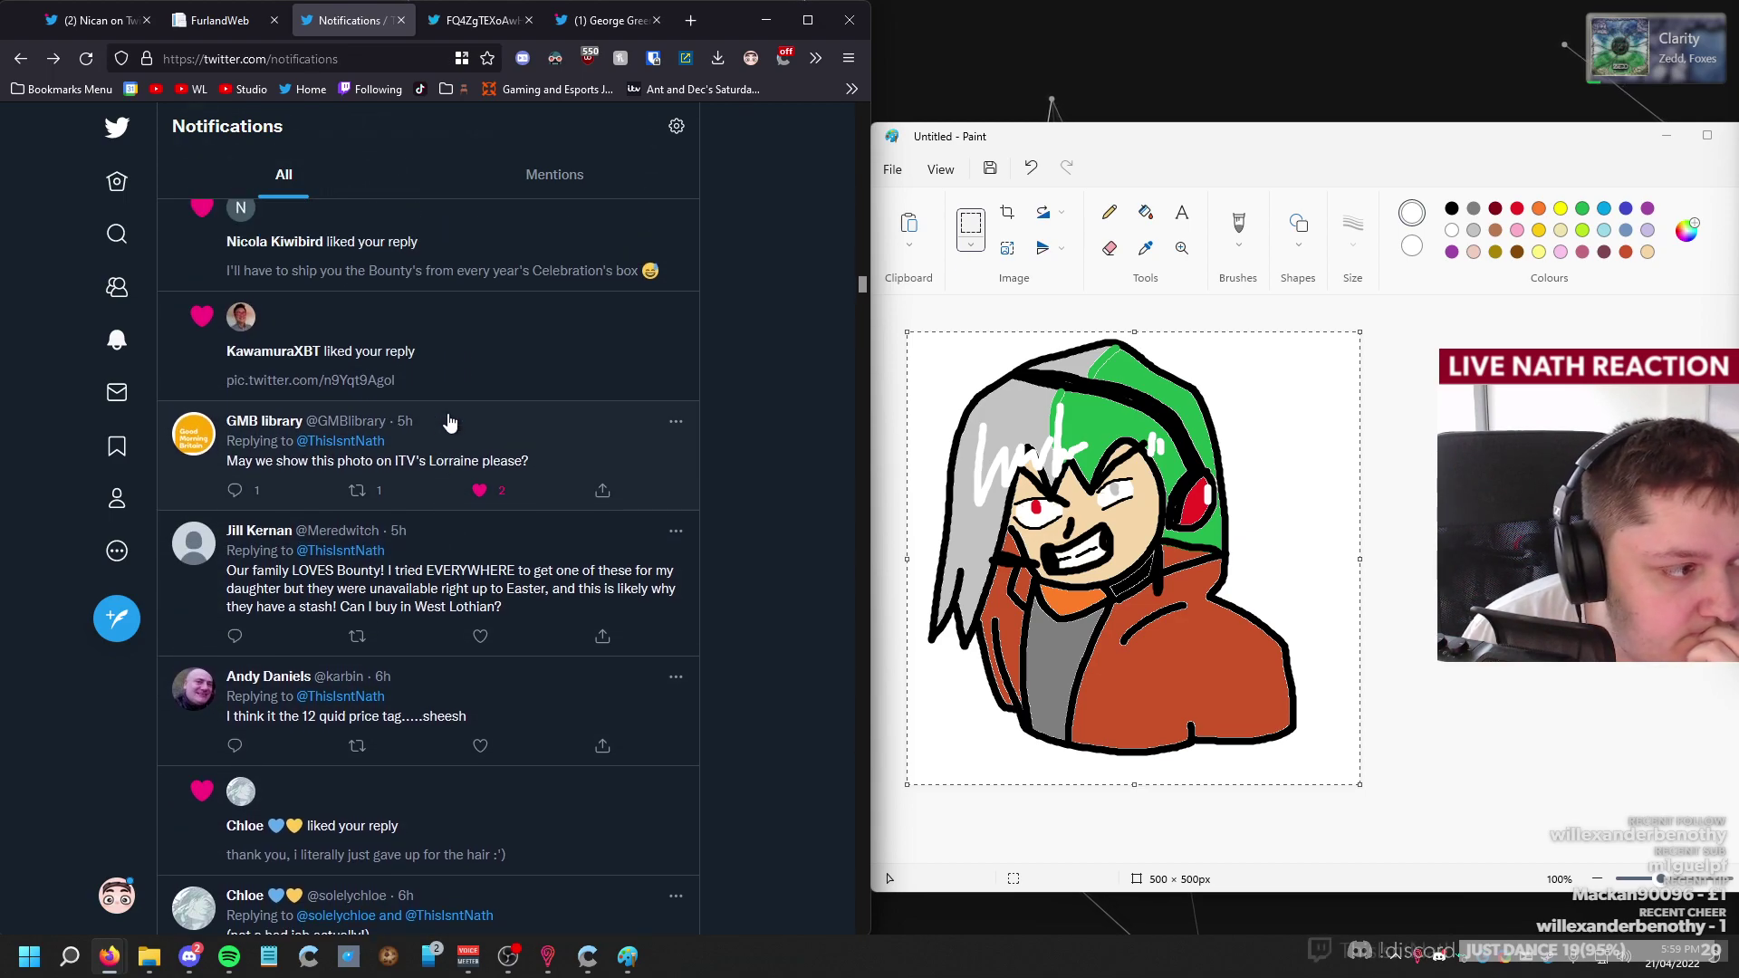
scroll(449, 422, up, 1)
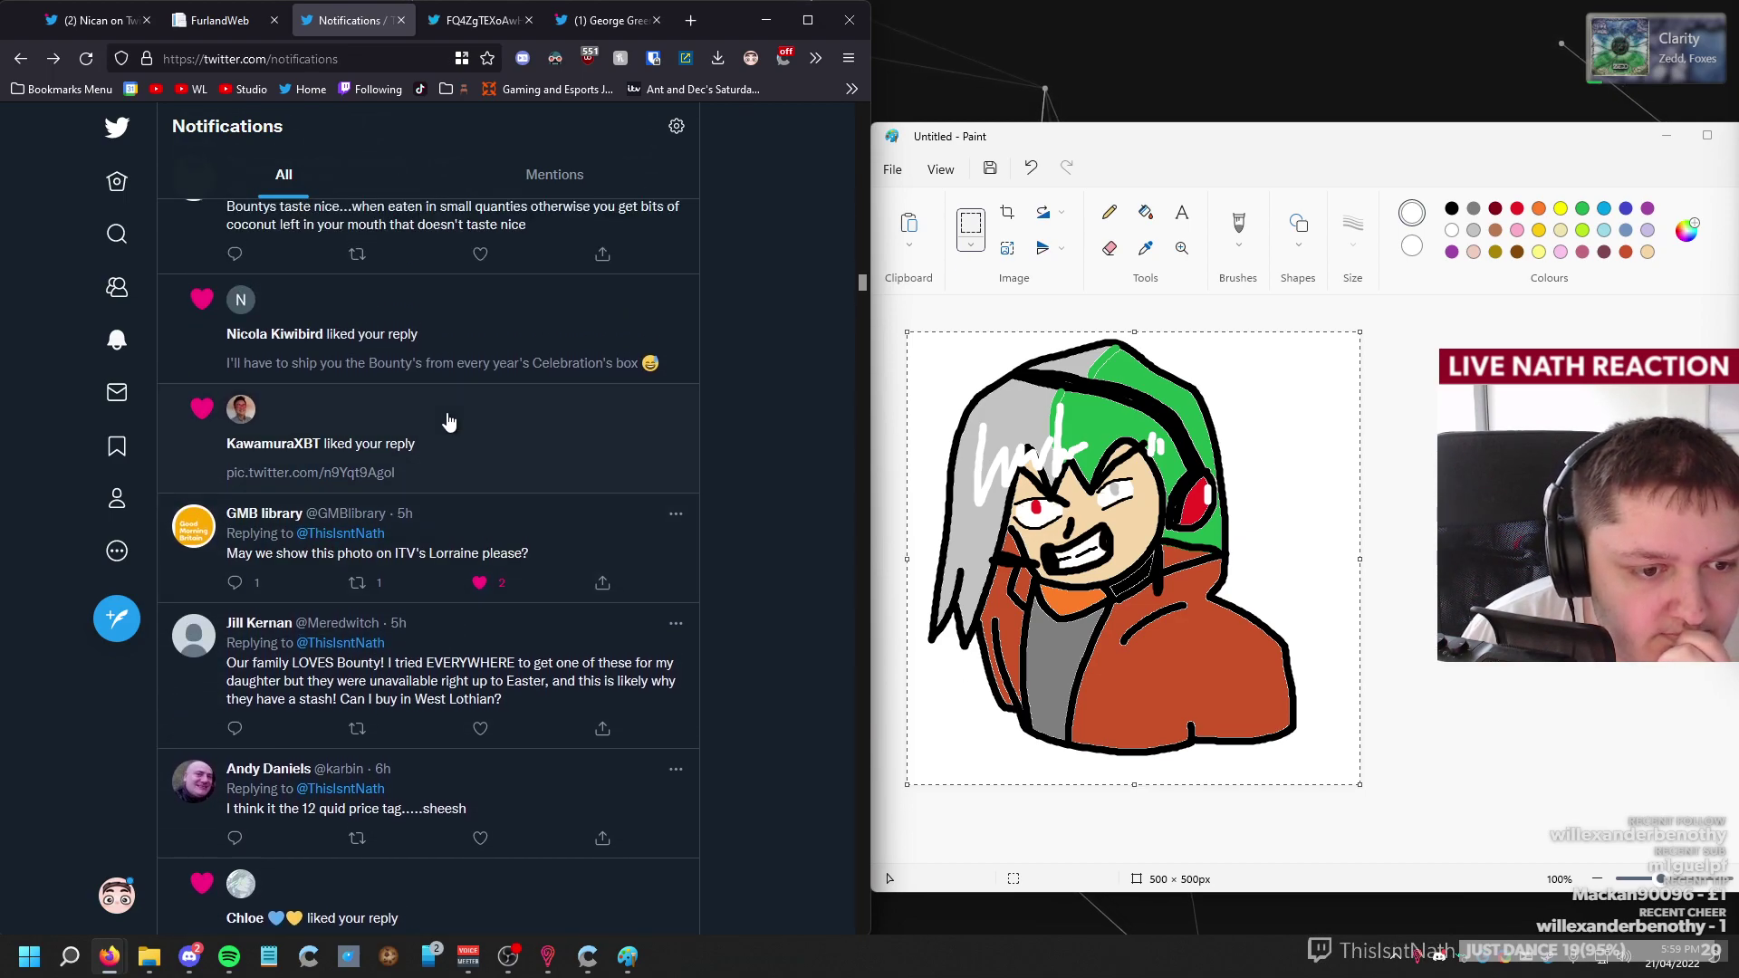
click(460, 558)
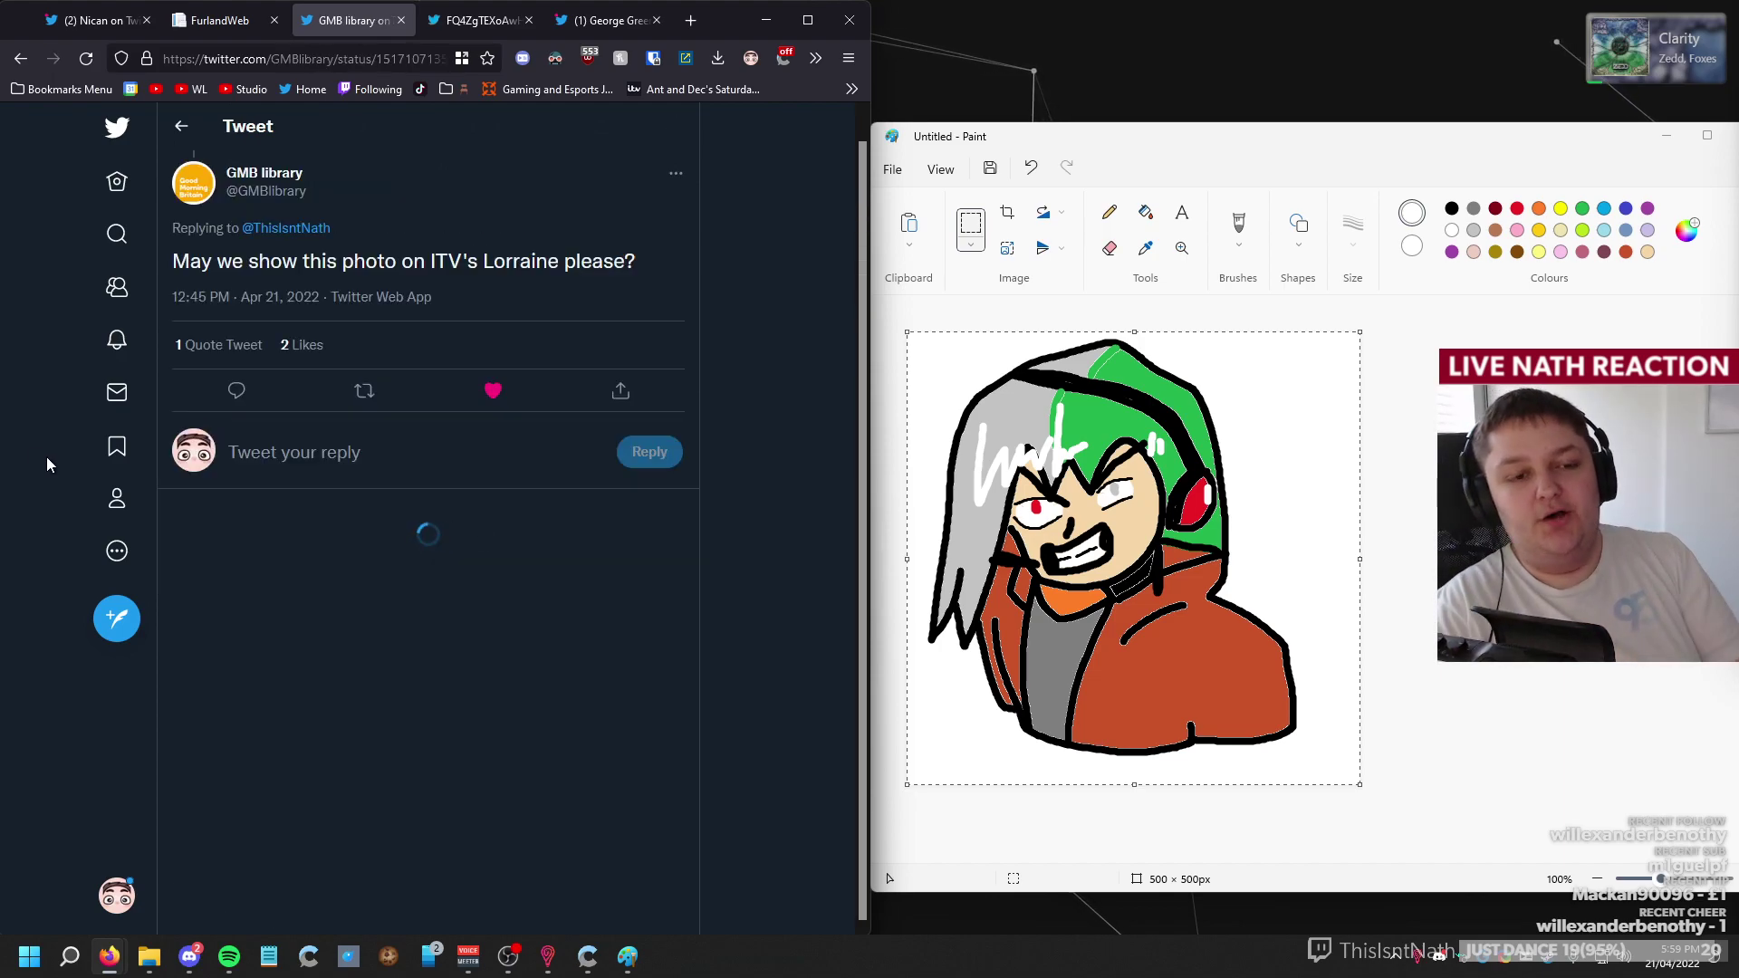
click(181, 126)
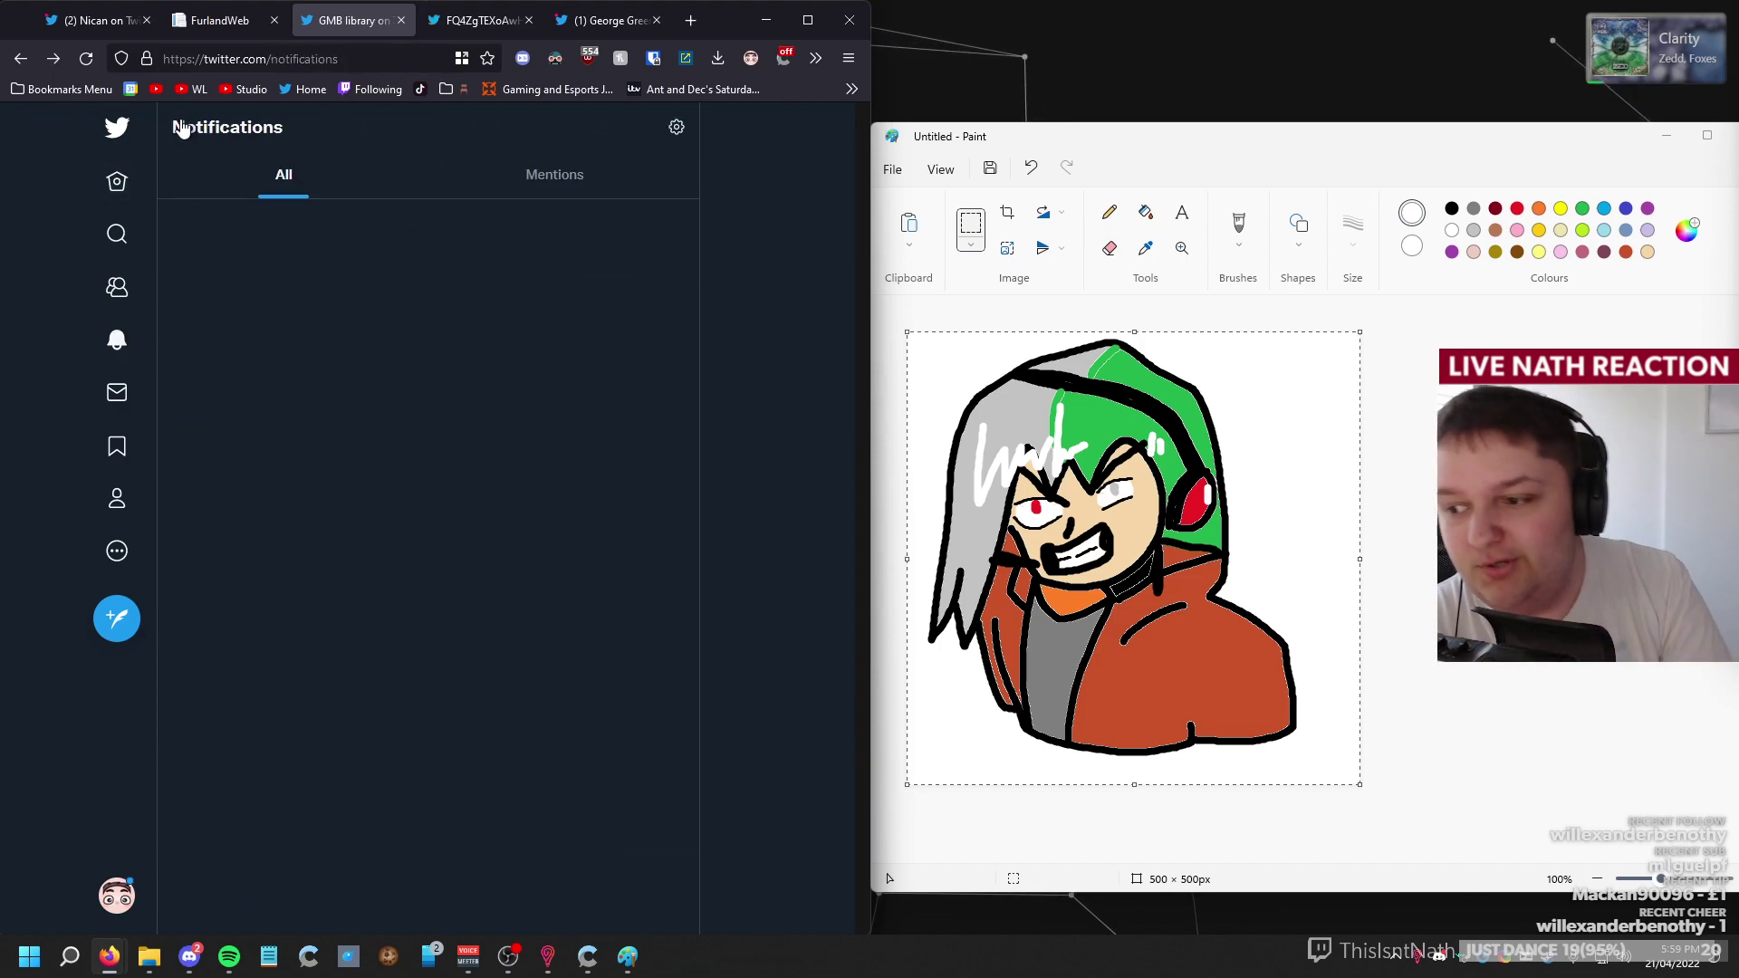
Open the profile of the follower who replied "pog?" in a new tab and close the previous follower's two leftover tabs.
scroll(290, 292, up, 3)
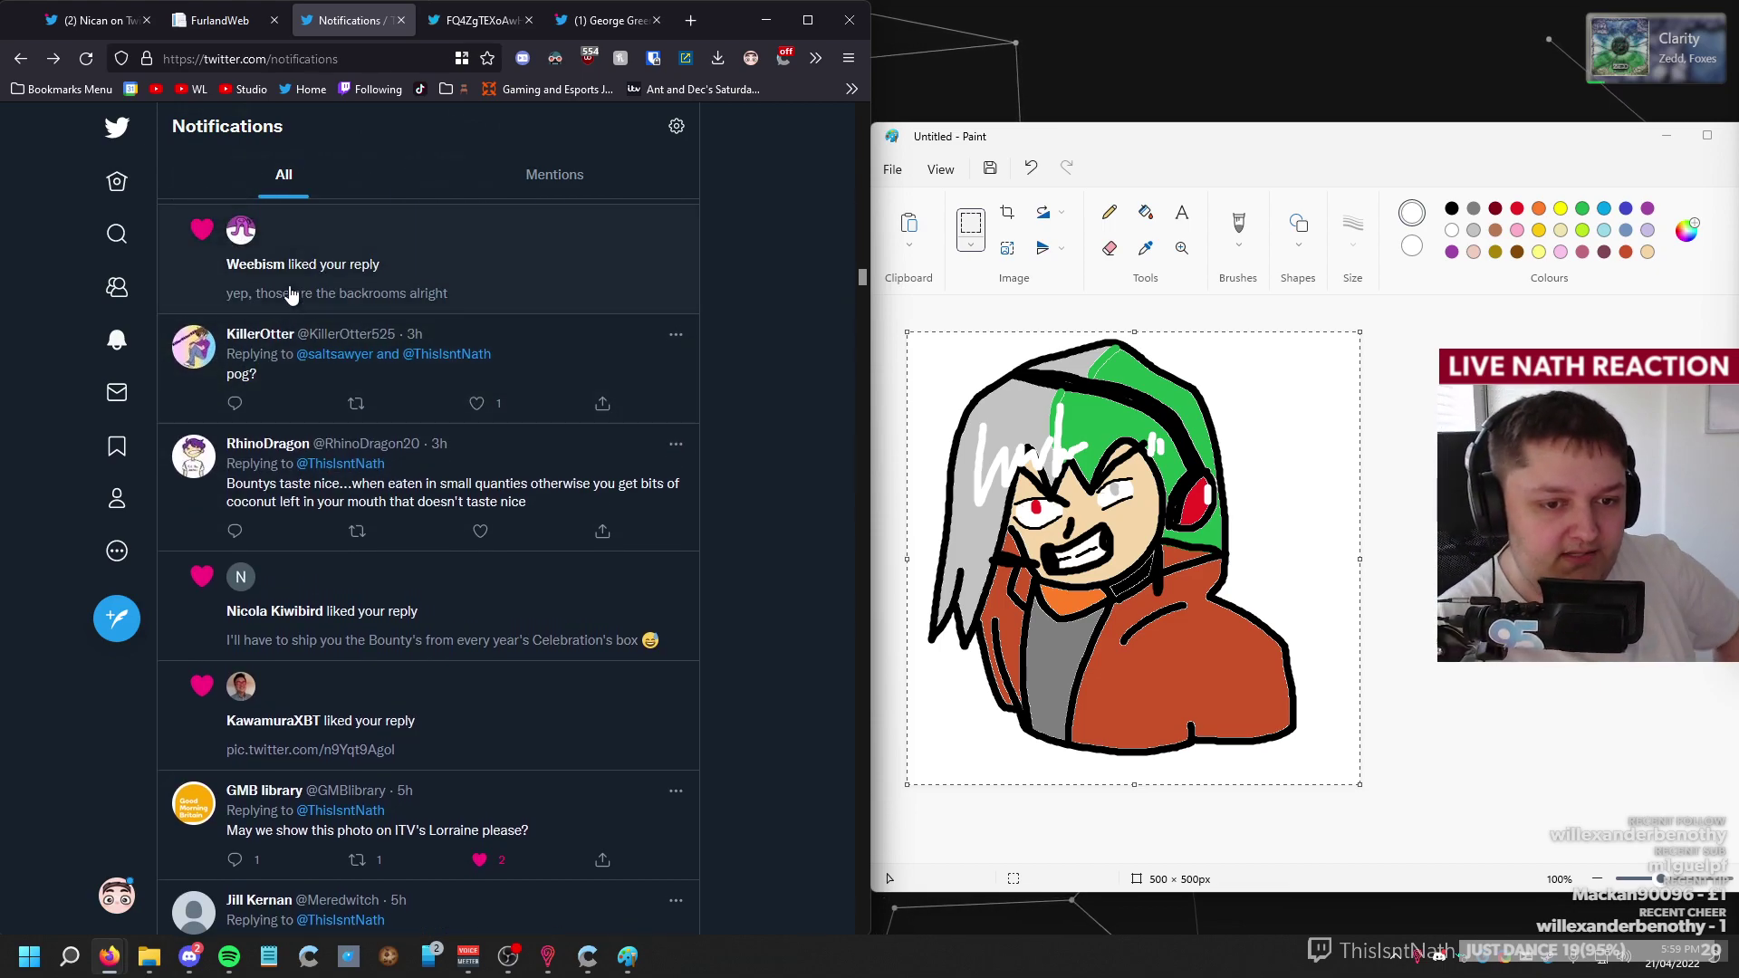
scroll(291, 292, up, 1)
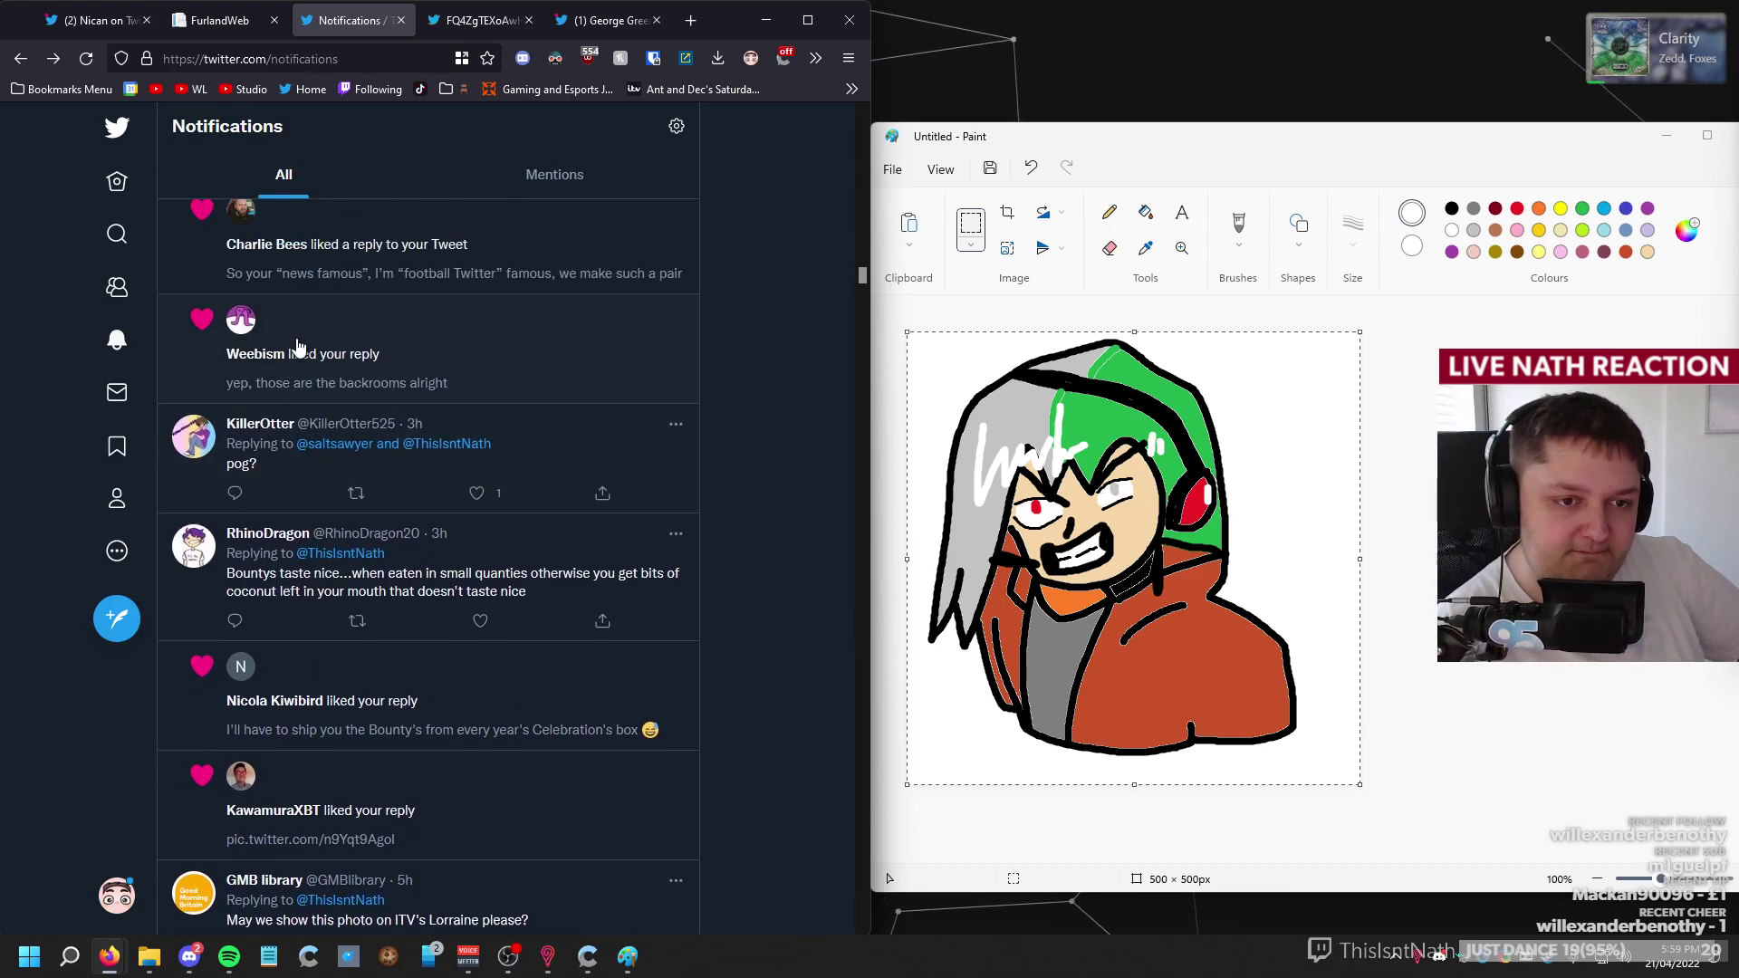
middle_click(194, 440)
middle_click(484, 18)
middle_click(484, 18)
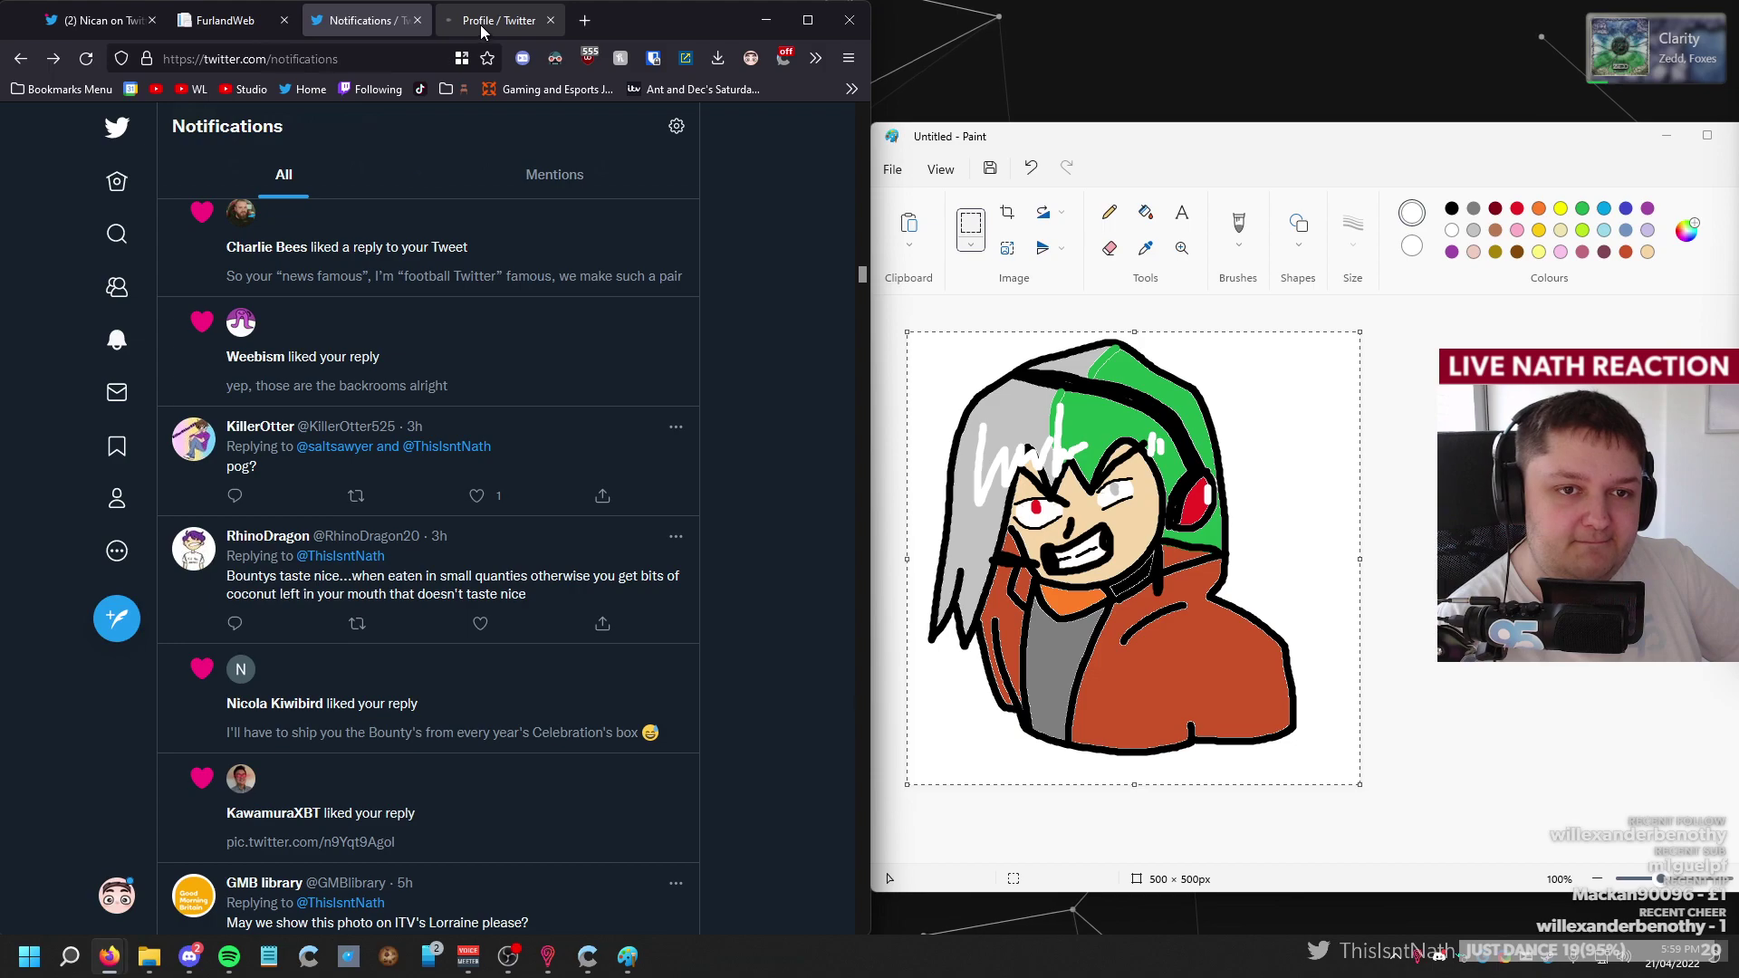
click(485, 18)
click(439, 21)
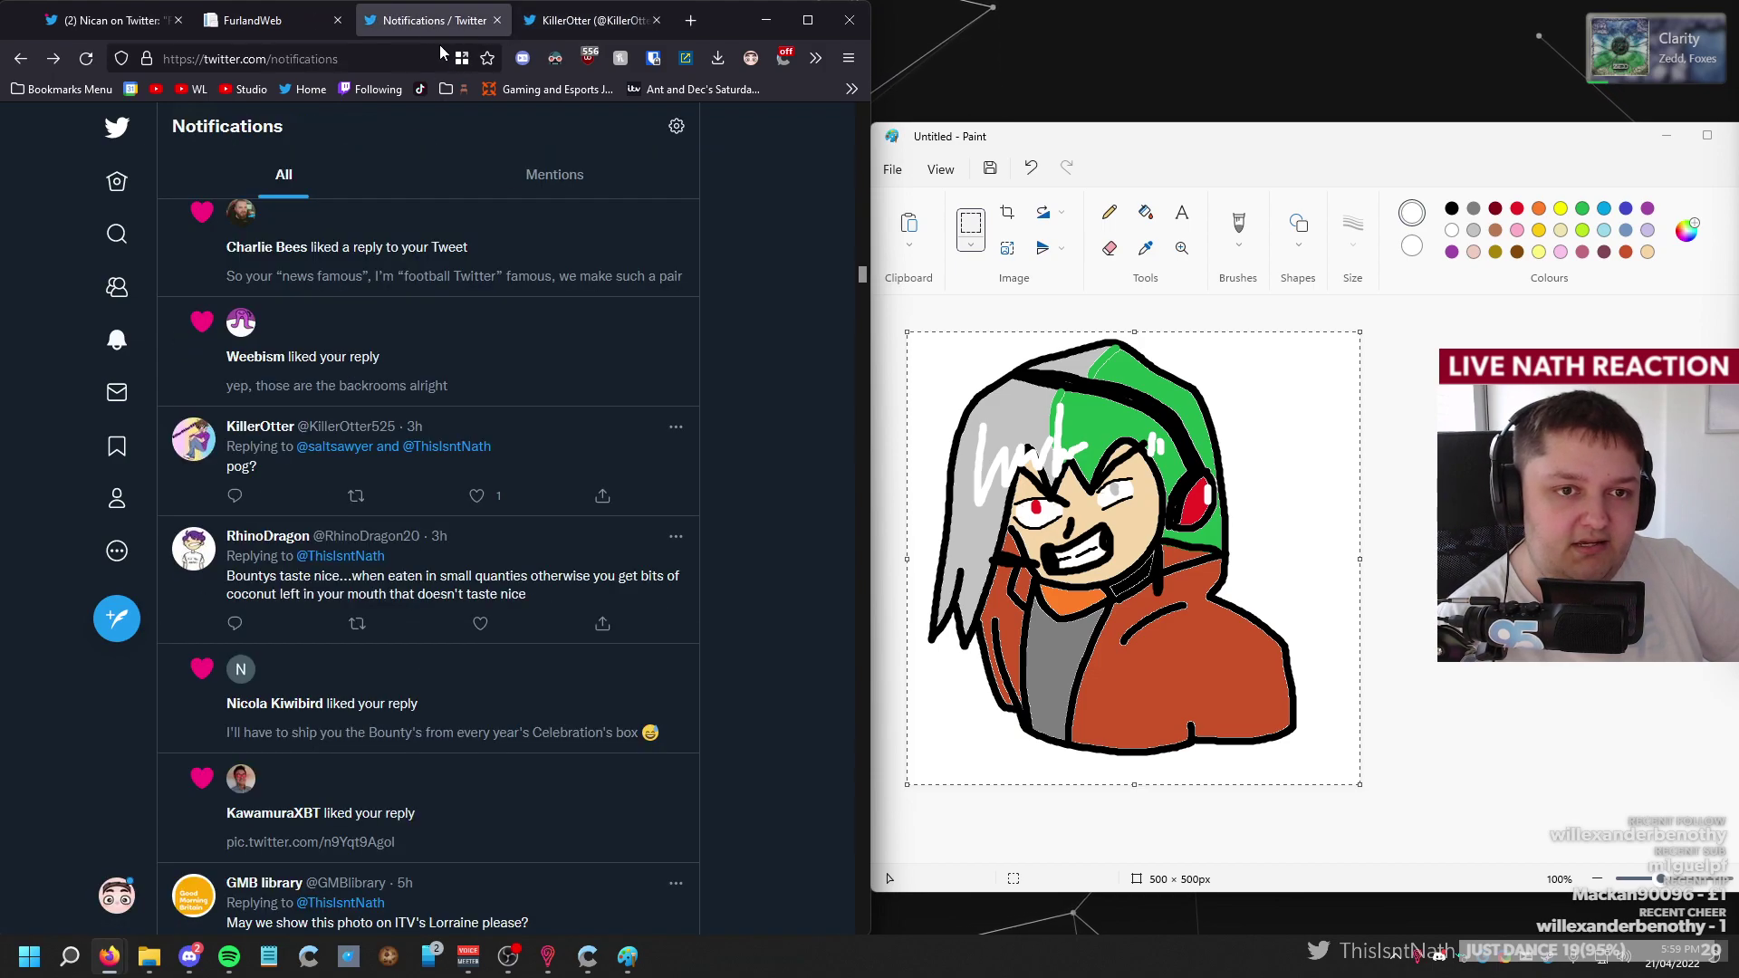
View the thread of the "pog?" reply, close that follower's profile tab, and return to the notifications.
click(559, 464)
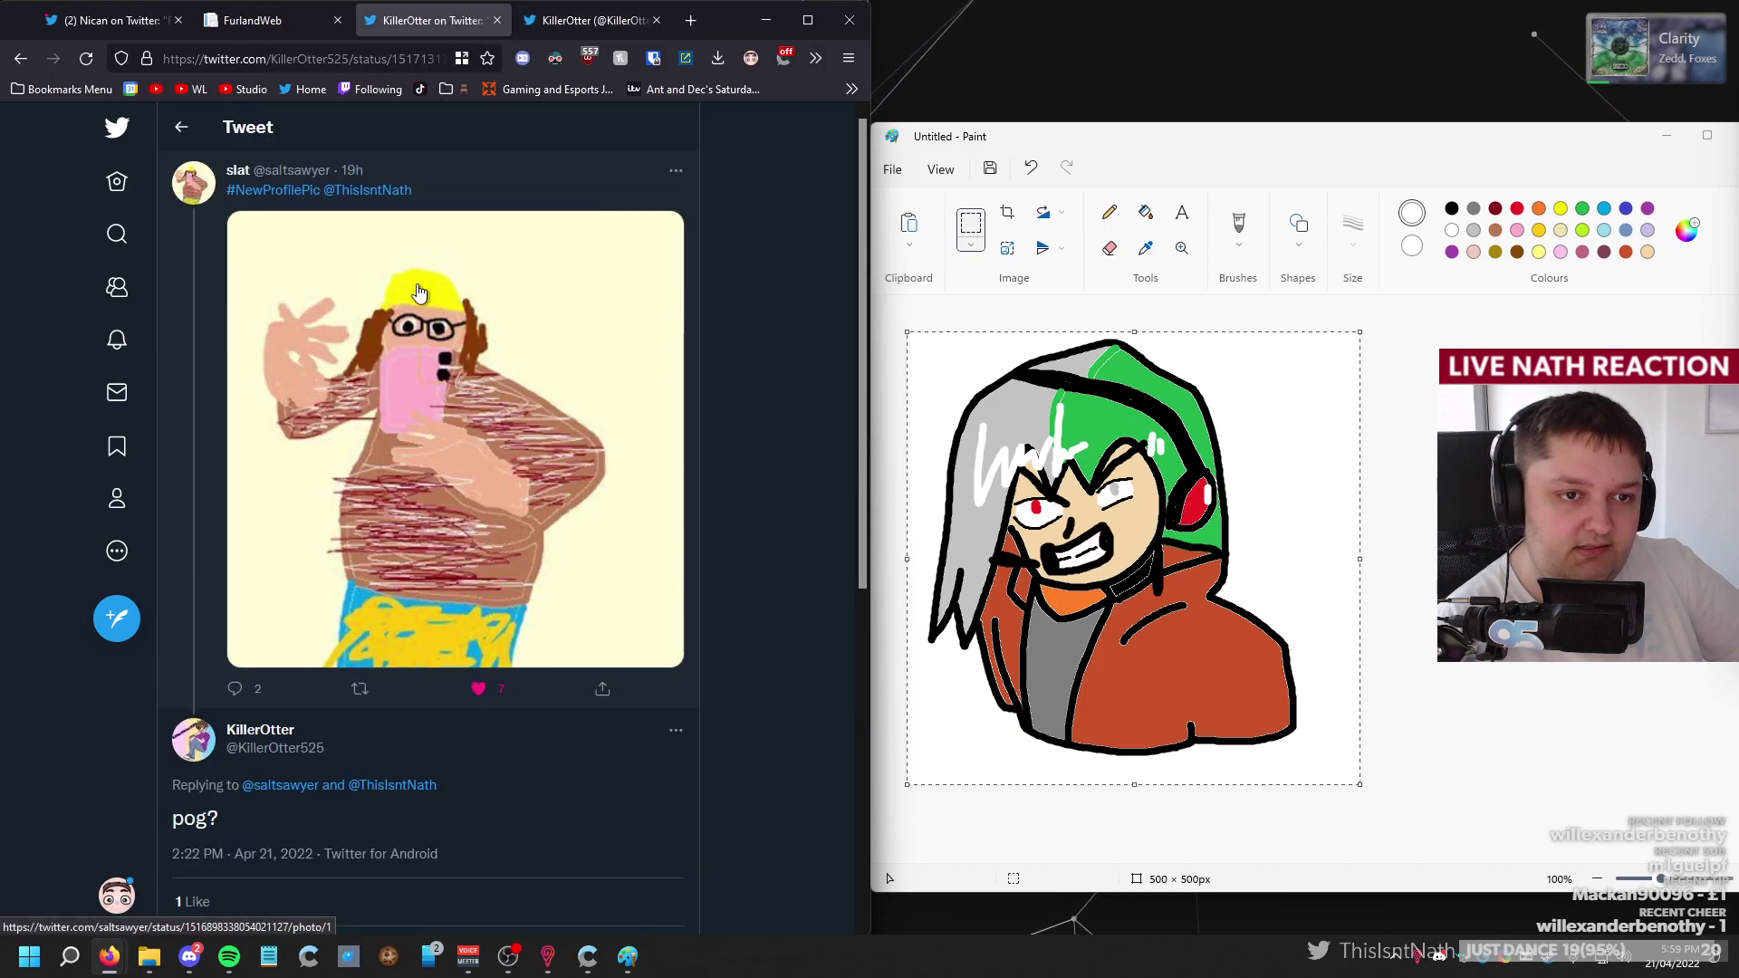
middle_click(534, 16)
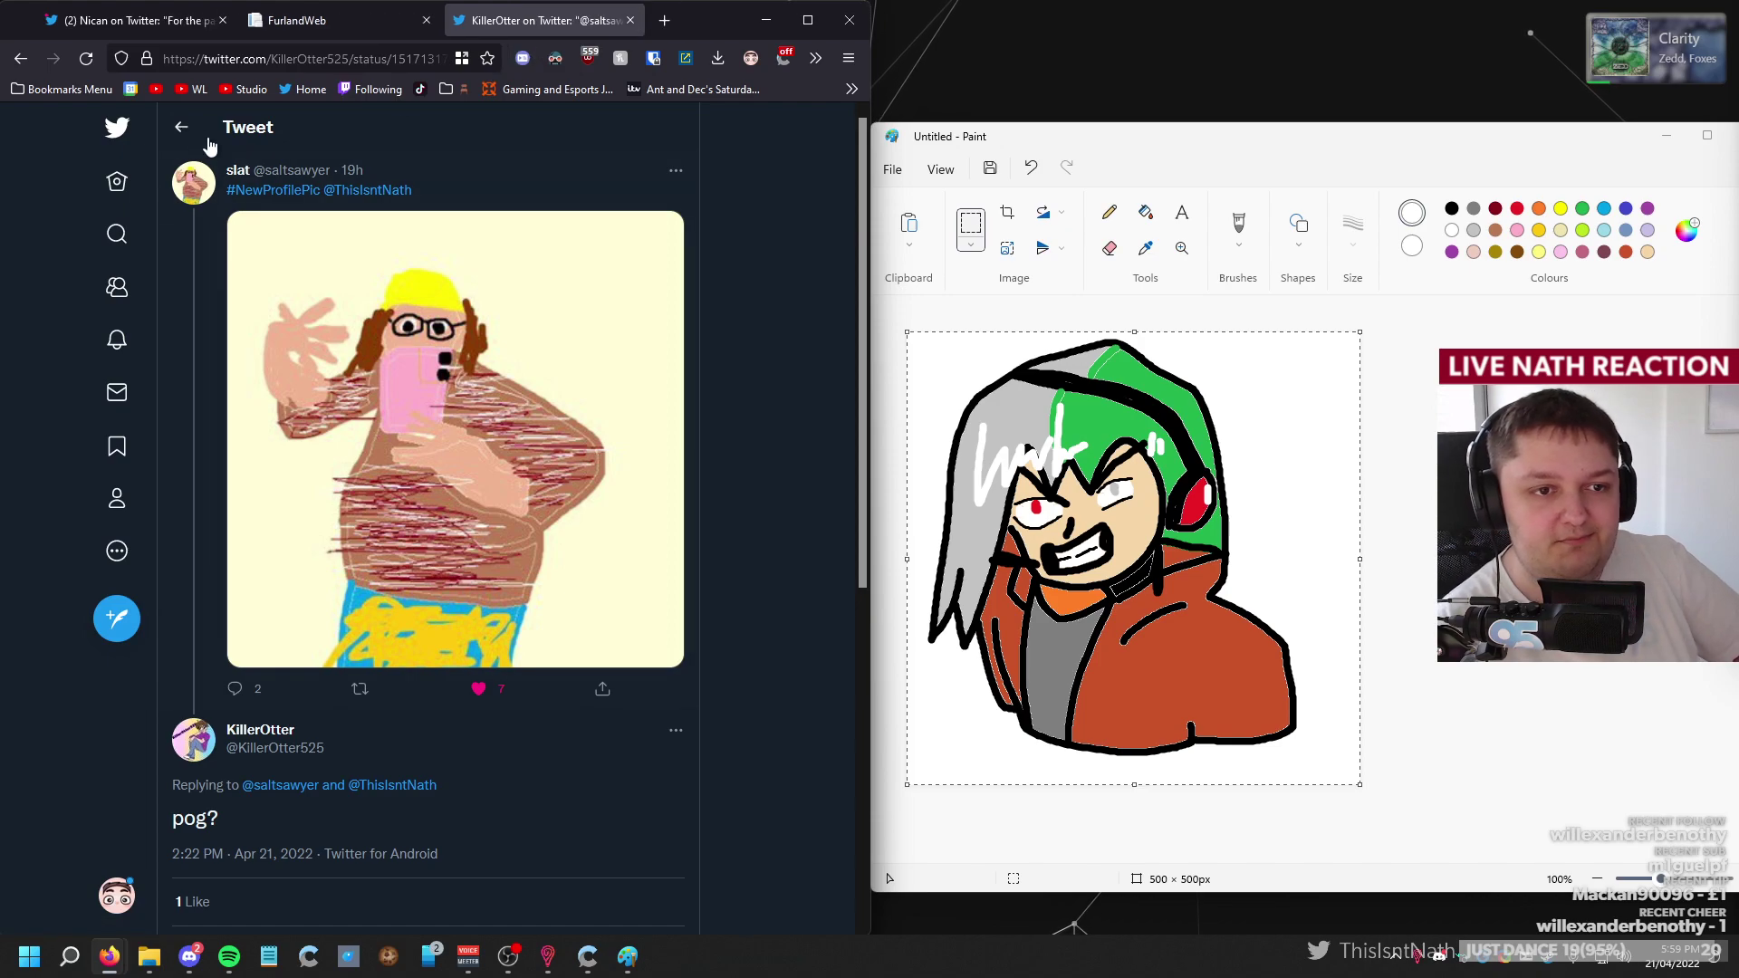
click(180, 128)
Open the "Hi" reply to the avatar-drawing tweet and show its author's profile in a new tab.
scroll(368, 482, up, 4)
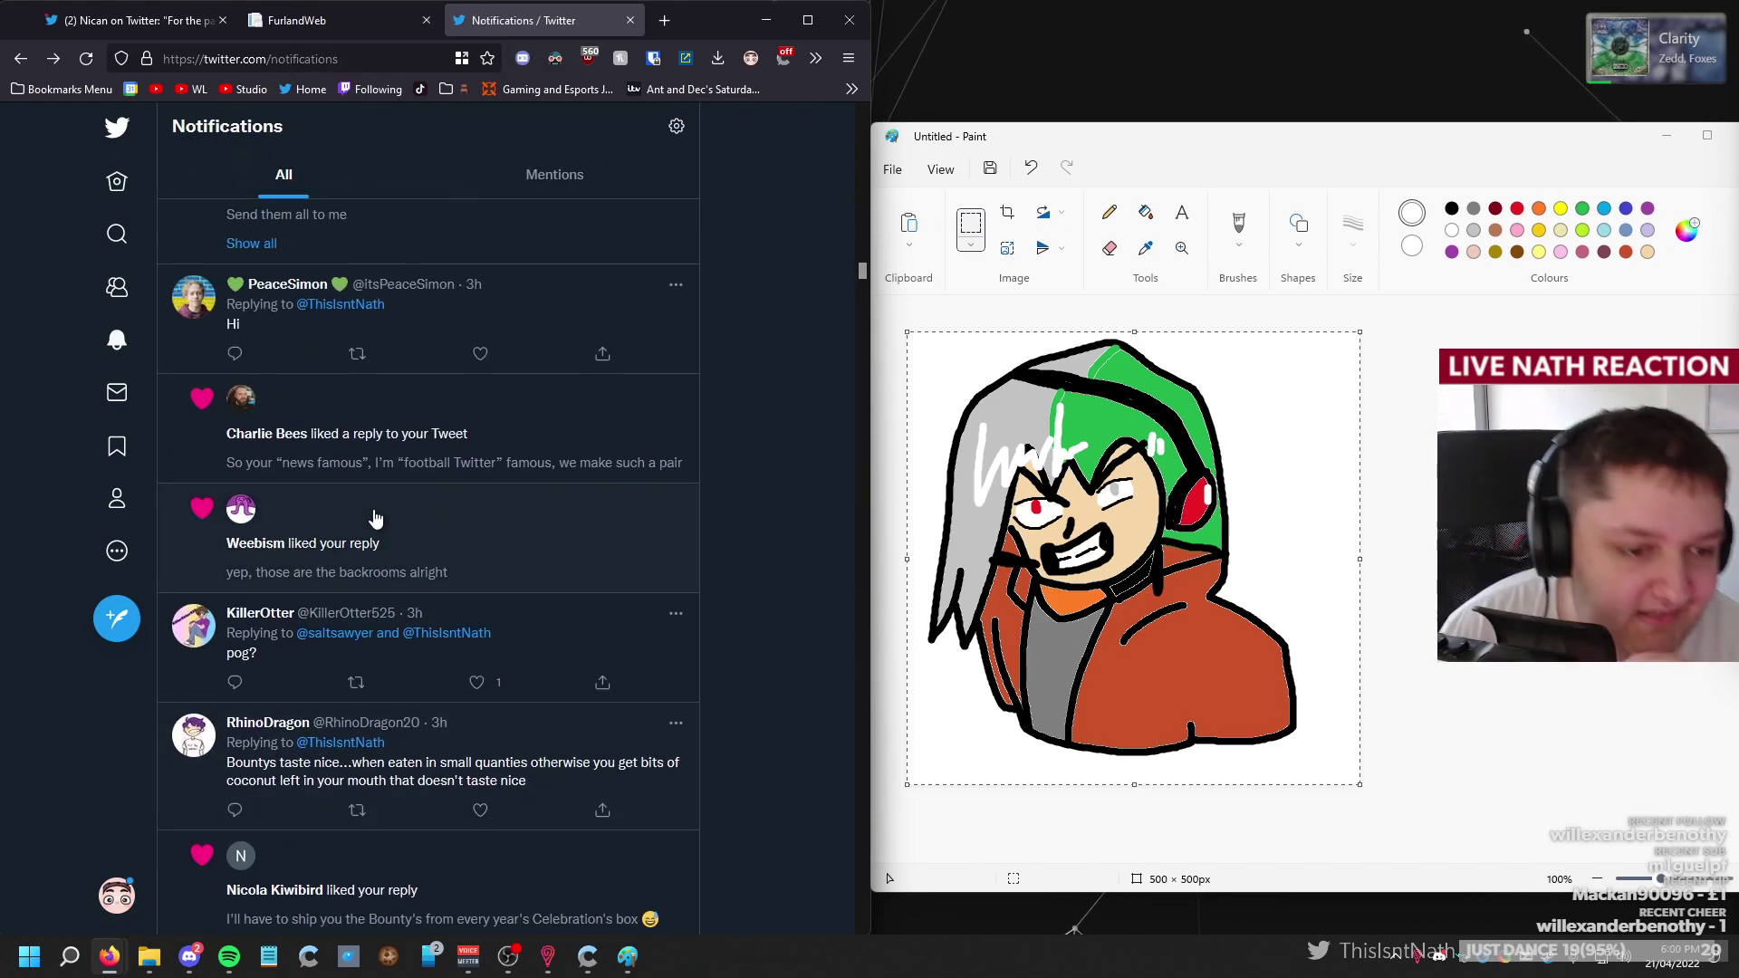
click(519, 498)
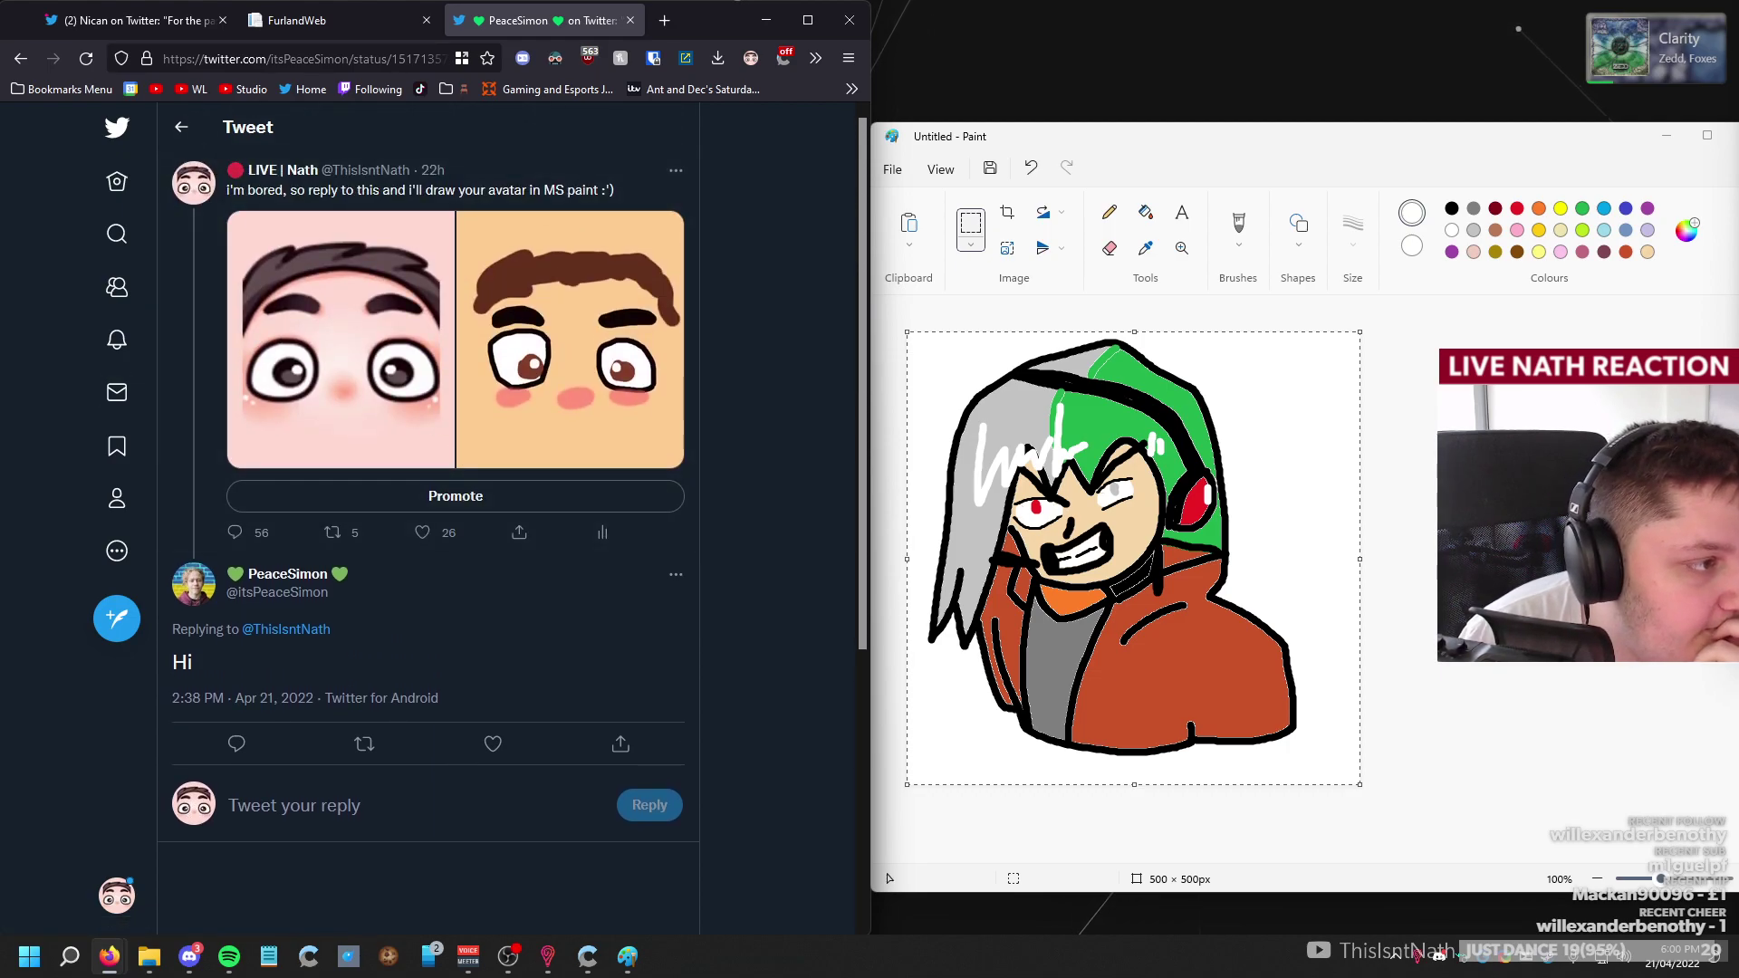
middle_click(194, 585)
click(582, 11)
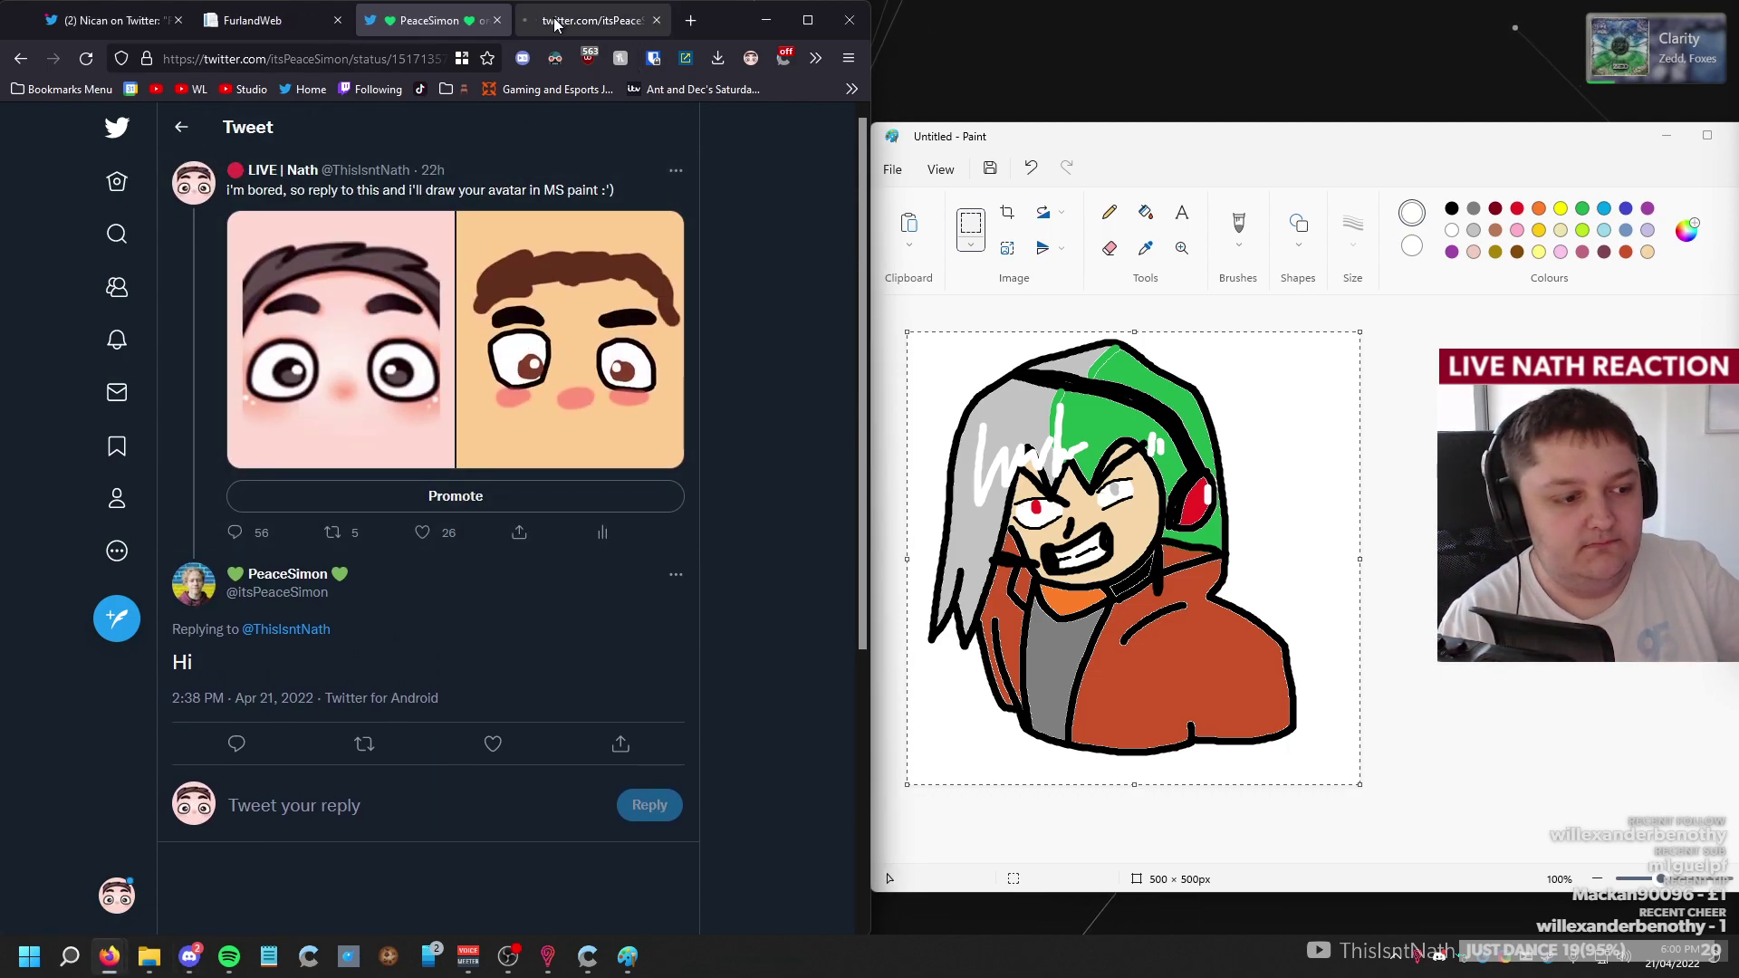
Switch to Paint and start a new blank drawing, discarding the unsaved changes.
click(894, 169)
click(933, 202)
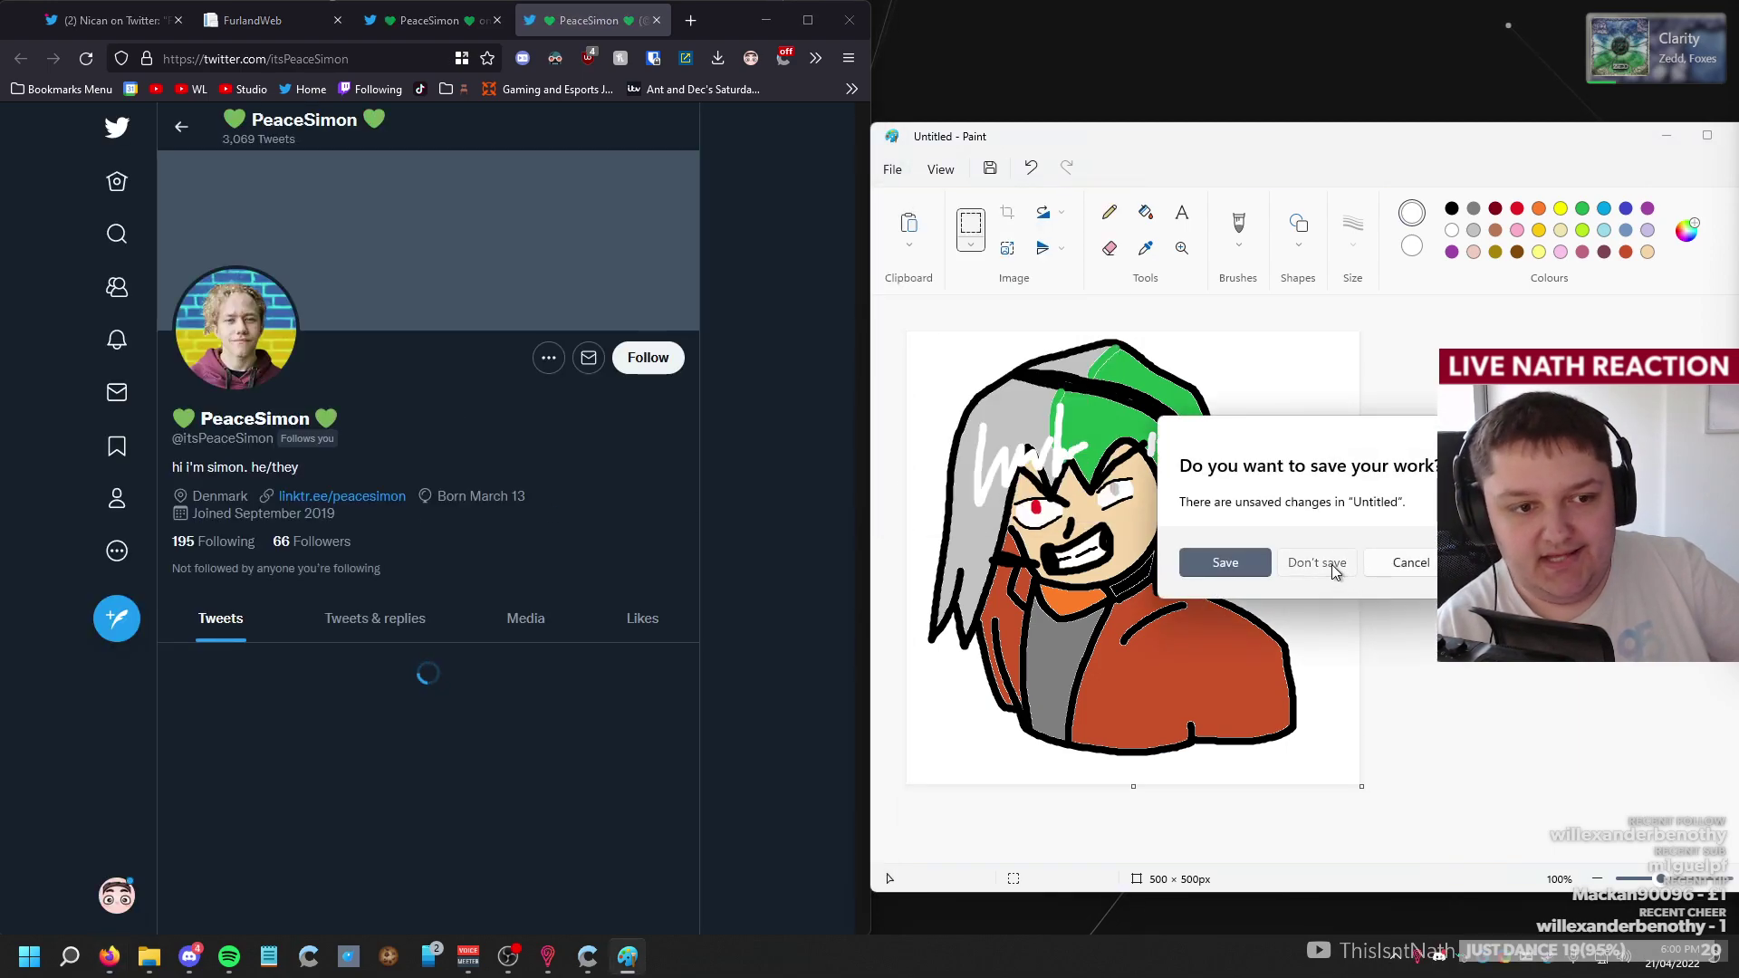
click(1335, 571)
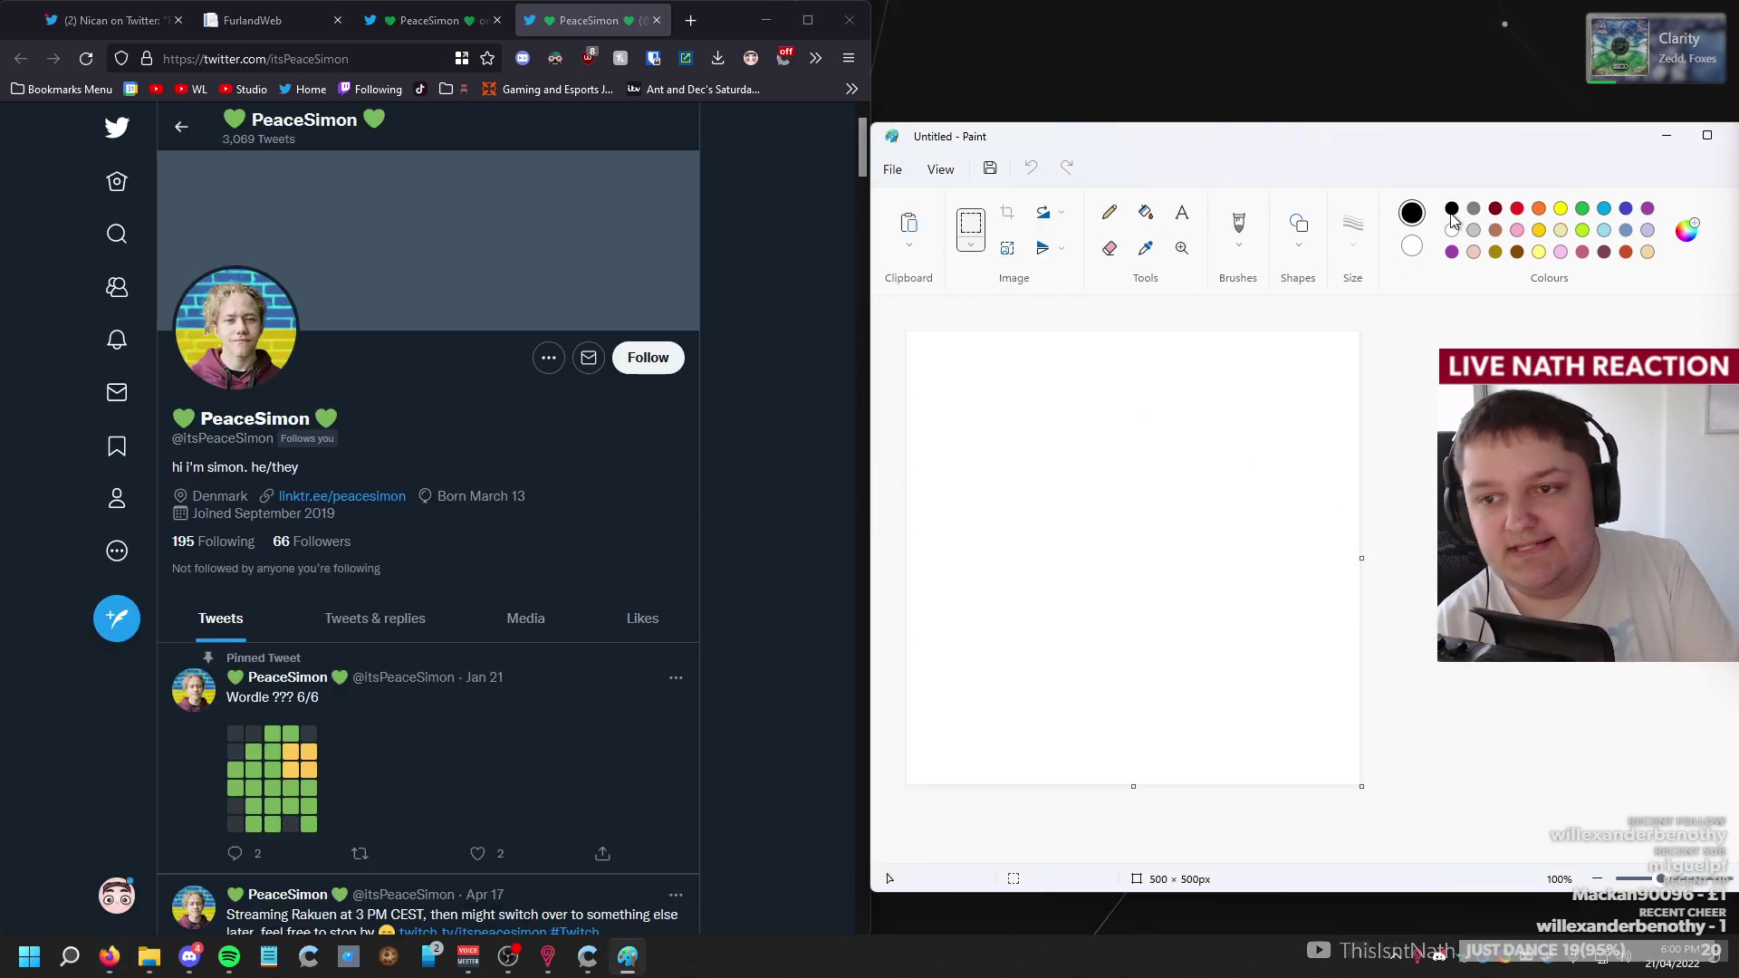
Set the drawing colour to light blue and activate the brush.
click(1604, 208)
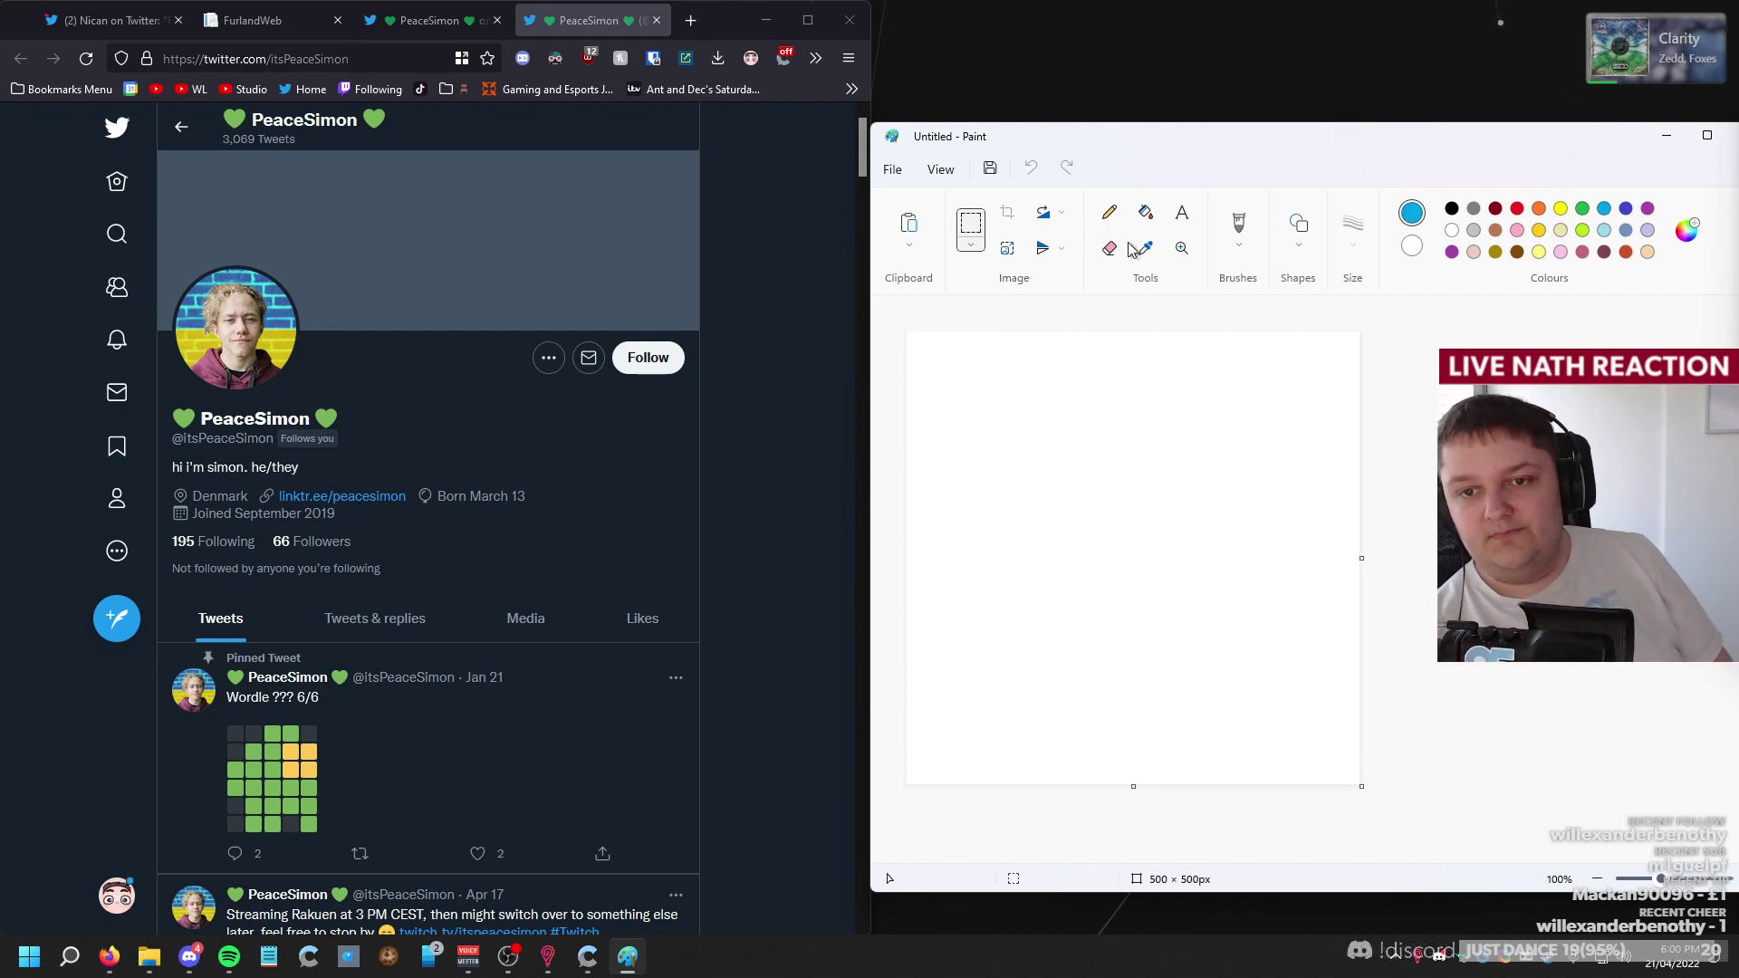
click(1240, 245)
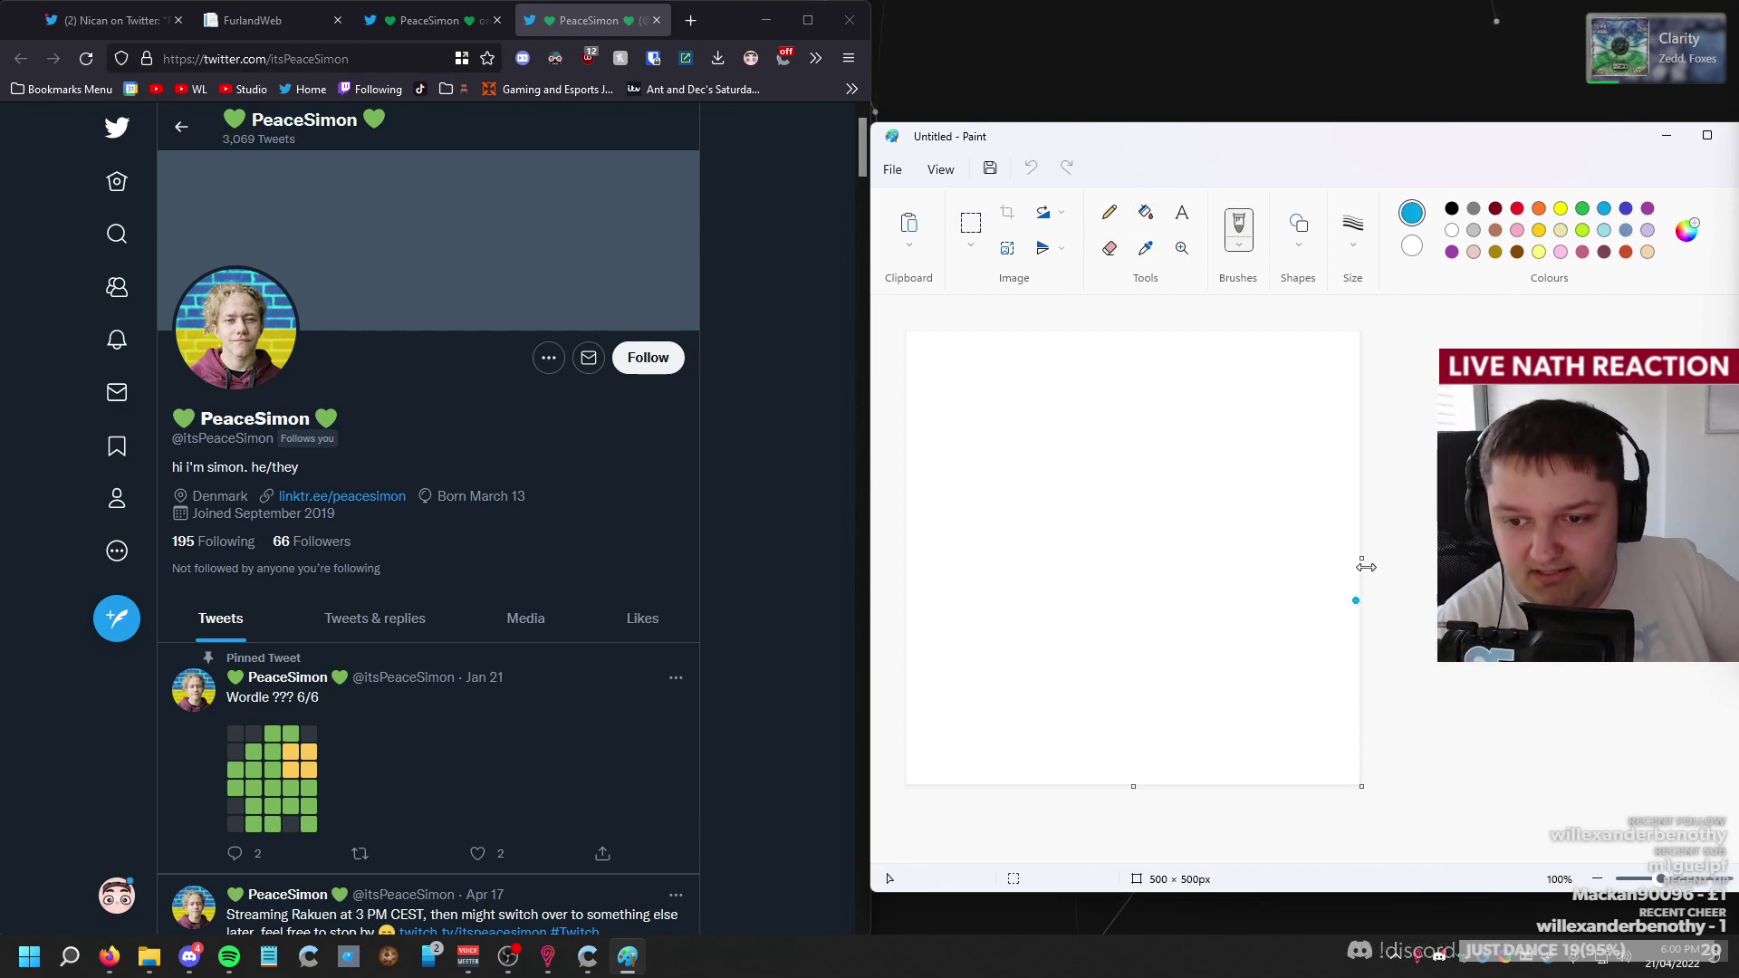